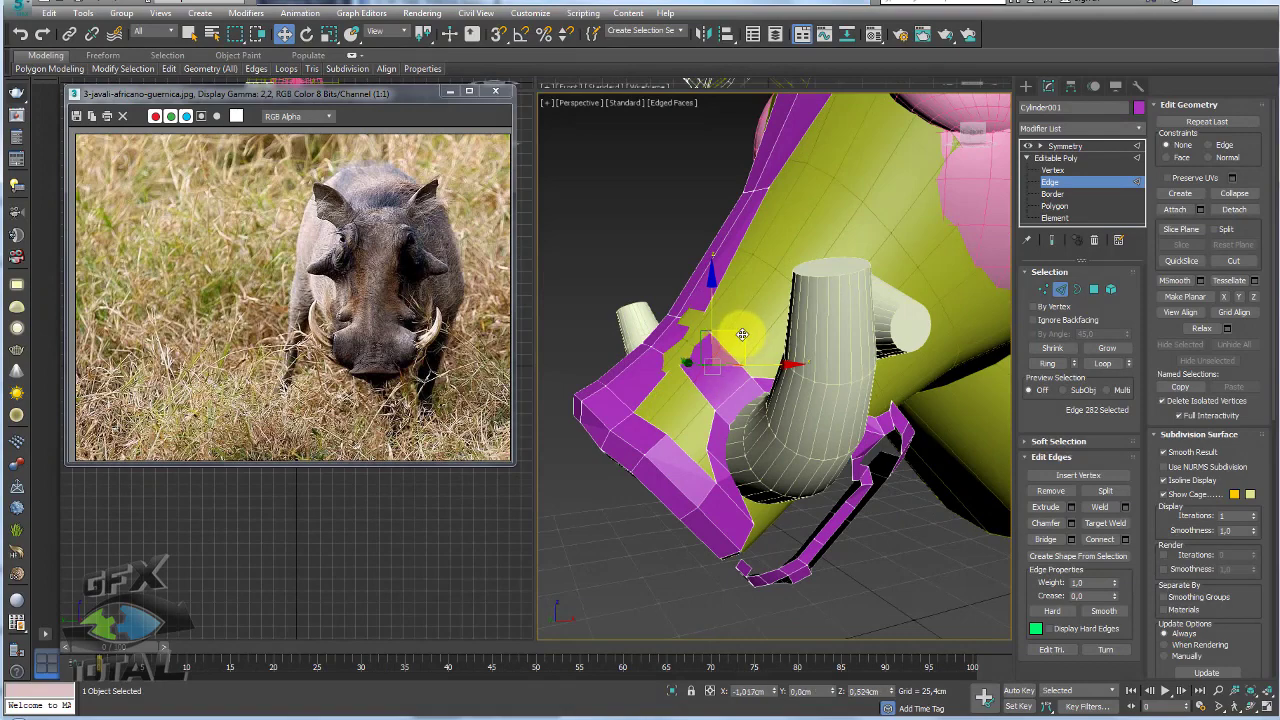
- Bridge the selected border edges to close the first gap beside the tusk base
{"action": "scroll", "coordinate": [730, 380], "scroll_direction": "up", "scroll_amount": 2}
{"action": "scroll", "coordinate": [688, 393], "scroll_direction": "up", "scroll_amount": 2}
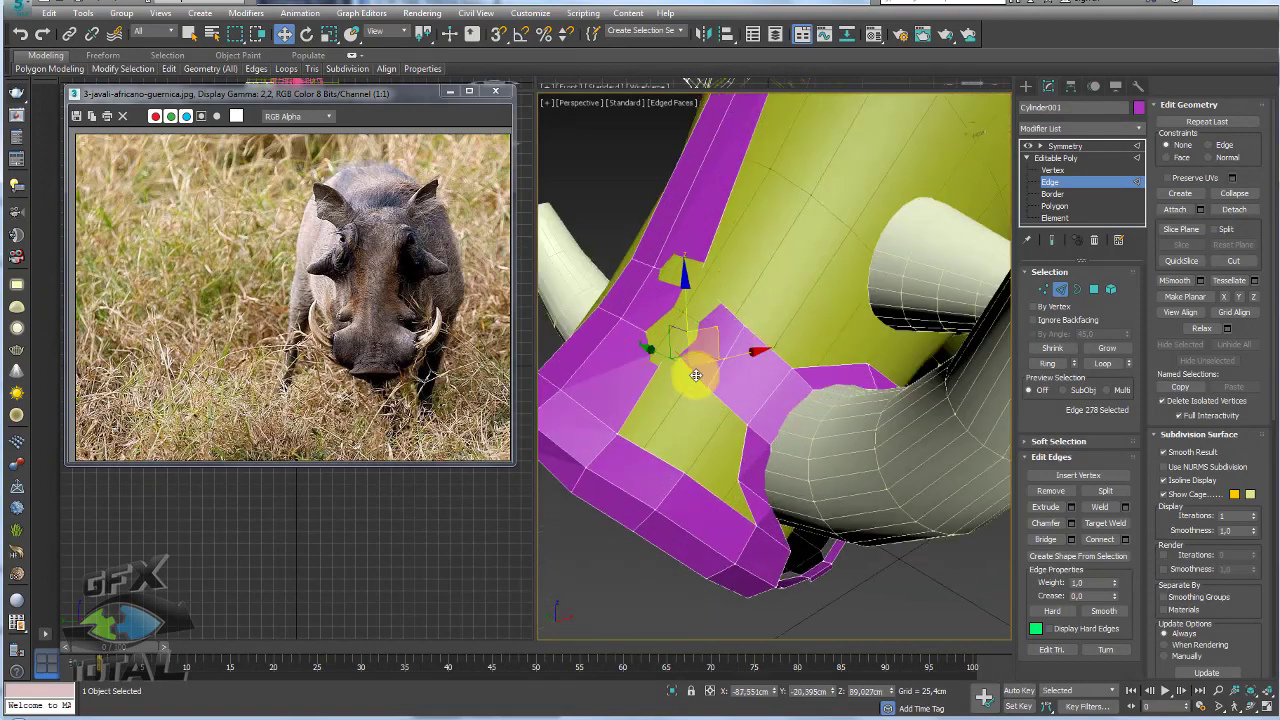
{"action": "left_click", "coordinate": [1045, 539]}
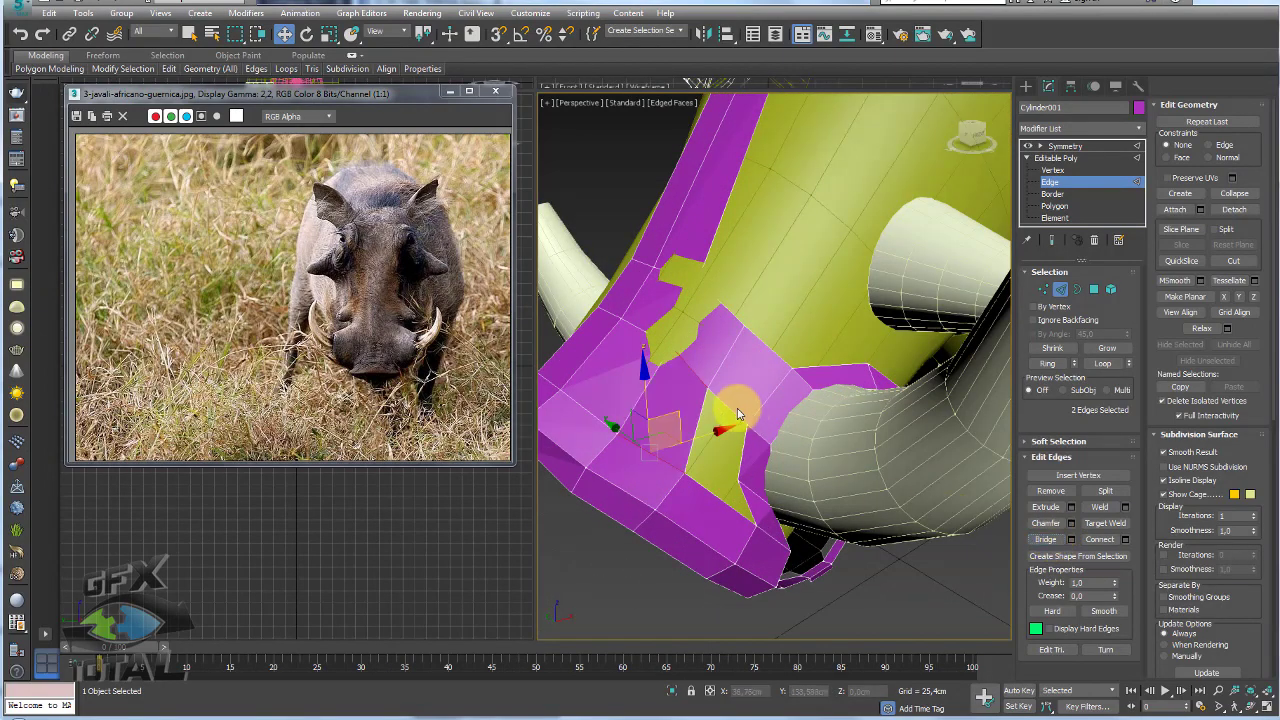
{"action": "middle_click_drag", "start_coordinate": [728, 409], "coordinate": [704, 440], "text": "alt"}
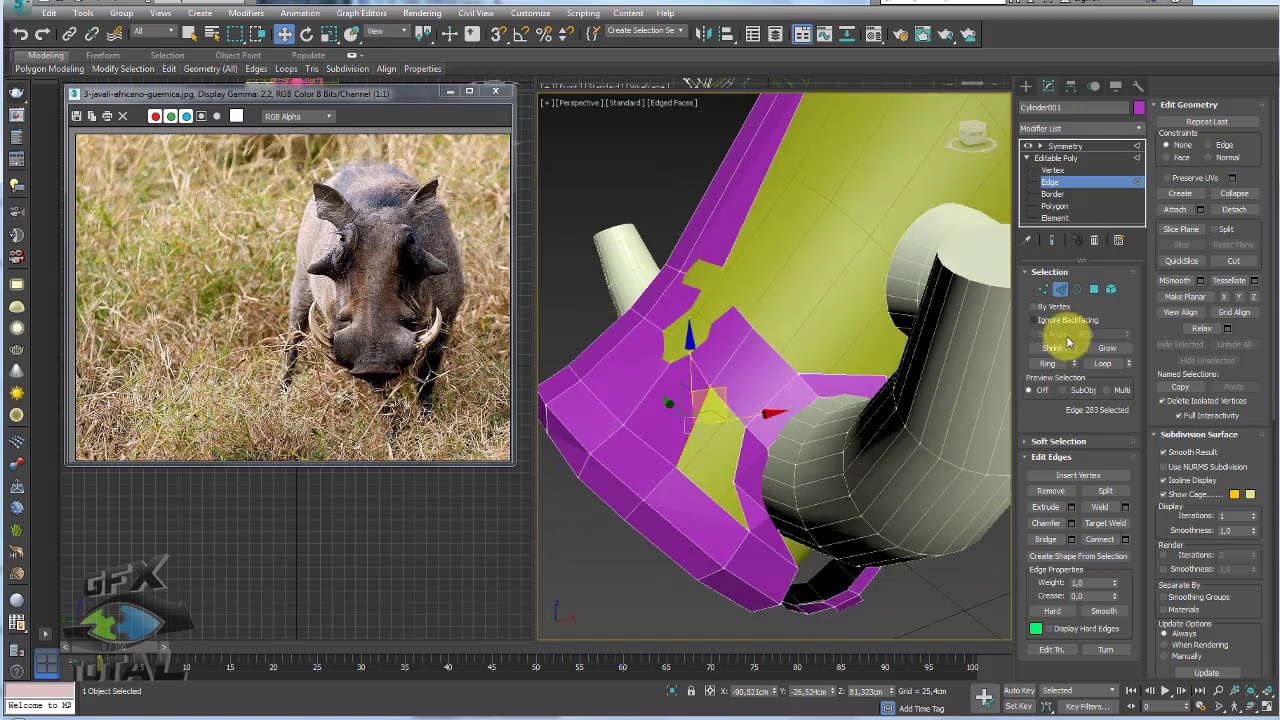
{"action": "left_click", "coordinate": [1047, 363]}
{"action": "middle_click_drag", "start_coordinate": [640, 345], "coordinate": [661, 351], "text": "alt"}
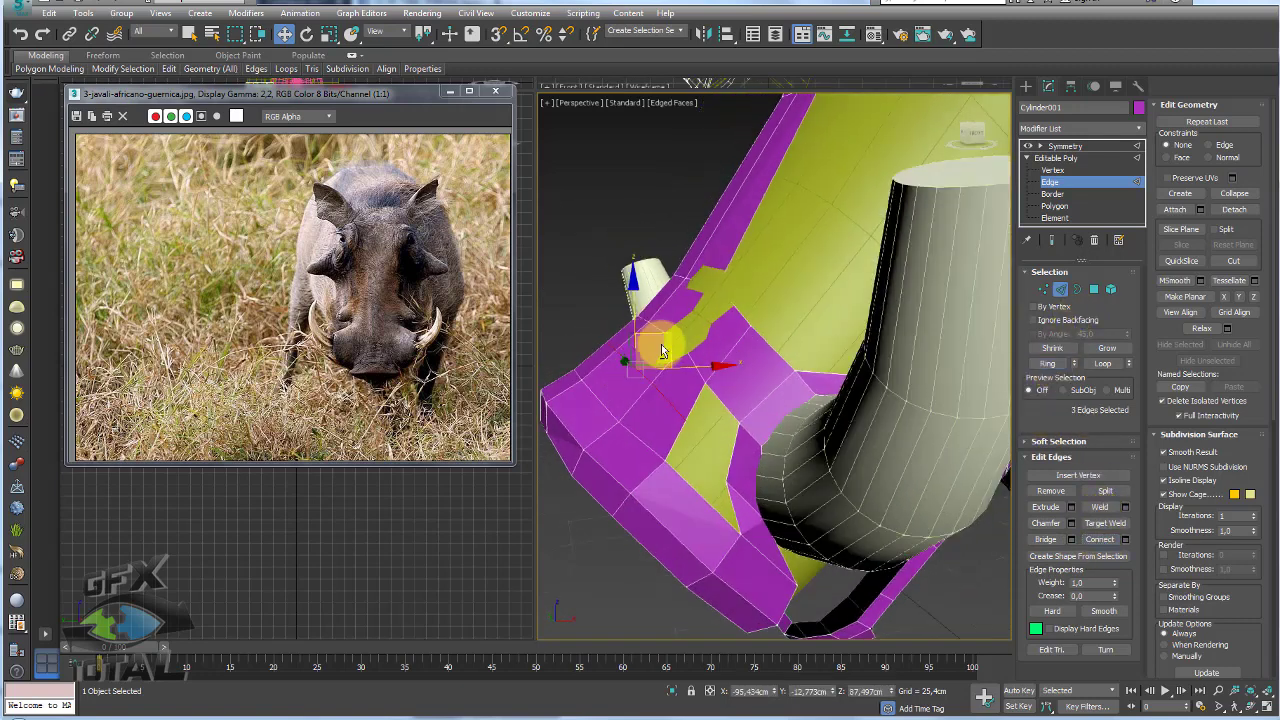
- Select the edges bordering the remaining gaps and bridge each one closed
{"action": "left_click_drag", "start_coordinate": [667, 337], "coordinate": [666, 347]}
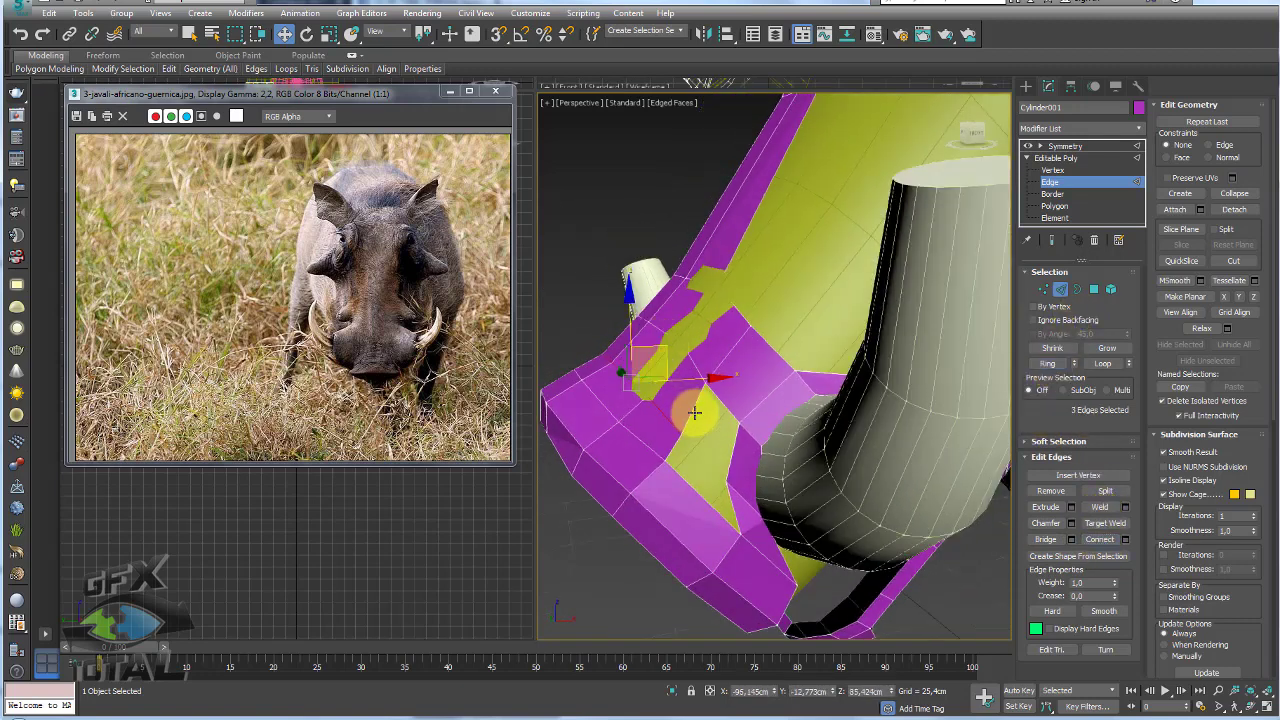
{"action": "left_click", "coordinate": [700, 452], "text": "alt"}
{"action": "left_click", "coordinate": [725, 488], "text": "ctrl"}
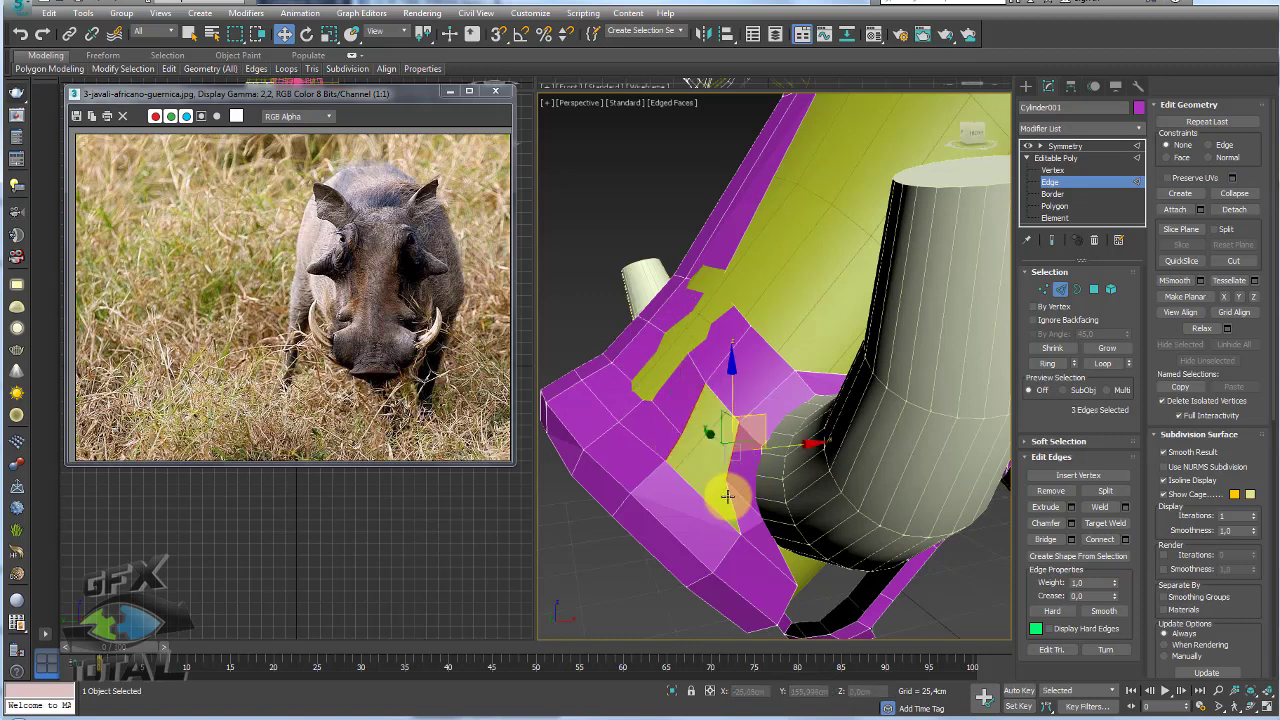
{"action": "left_click", "coordinate": [1045, 539]}
{"action": "middle_click_drag", "start_coordinate": [757, 397], "coordinate": [870, 327], "text": "alt"}
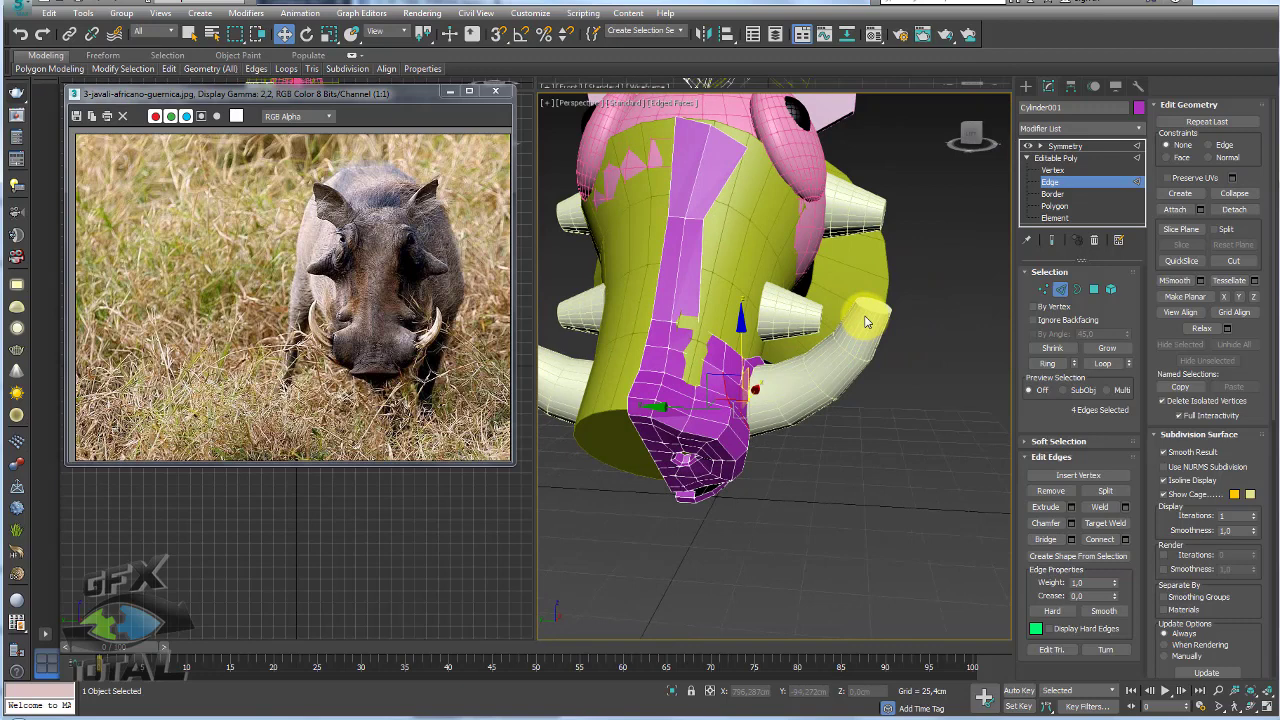
{"action": "left_click", "coordinate": [1040, 159]}
{"action": "left_click", "coordinate": [1055, 147]}
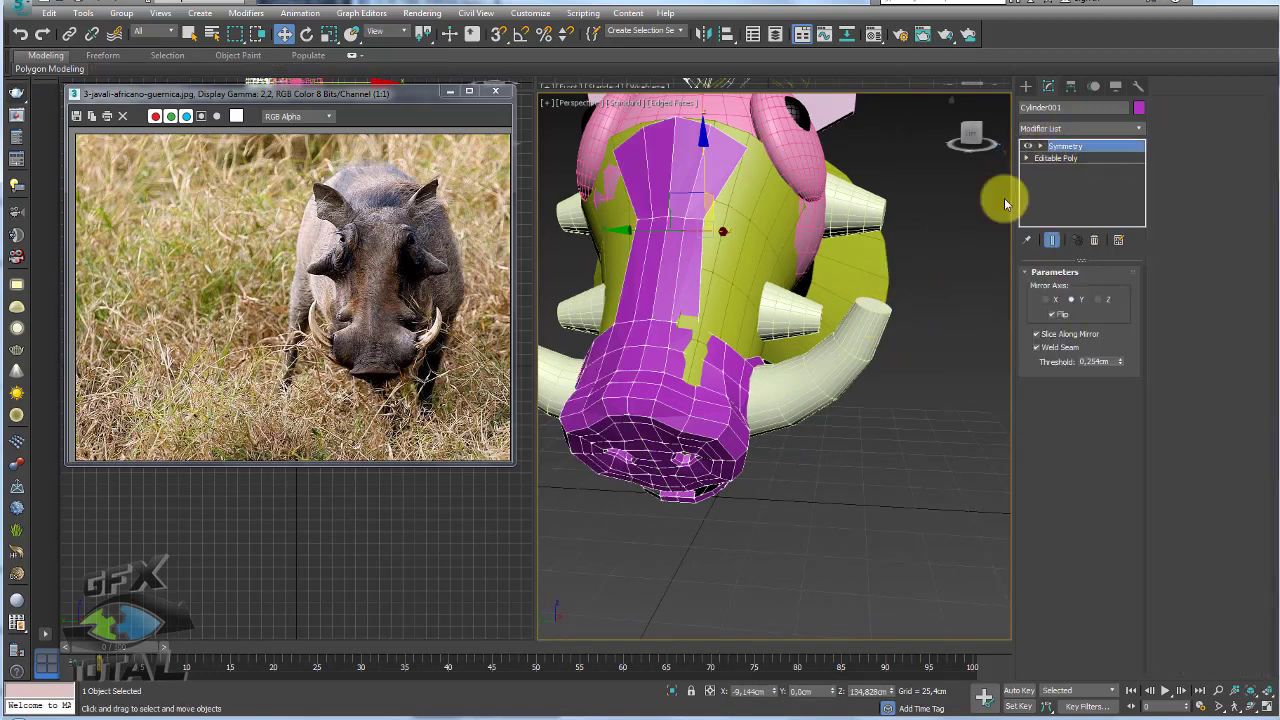
{"action": "mouse_move", "coordinate": [674, 360]}
{"action": "middle_mouse_down", "text": "alt"}
{"action": "mouse_move", "coordinate": [620, 337]}
{"action": "mouse_move", "coordinate": [662, 322]}
{"action": "mouse_move", "coordinate": [737, 349]}
{"action": "mouse_move", "coordinate": [593, 328]}
{"action": "middle_mouse_up", "text": "alt"}
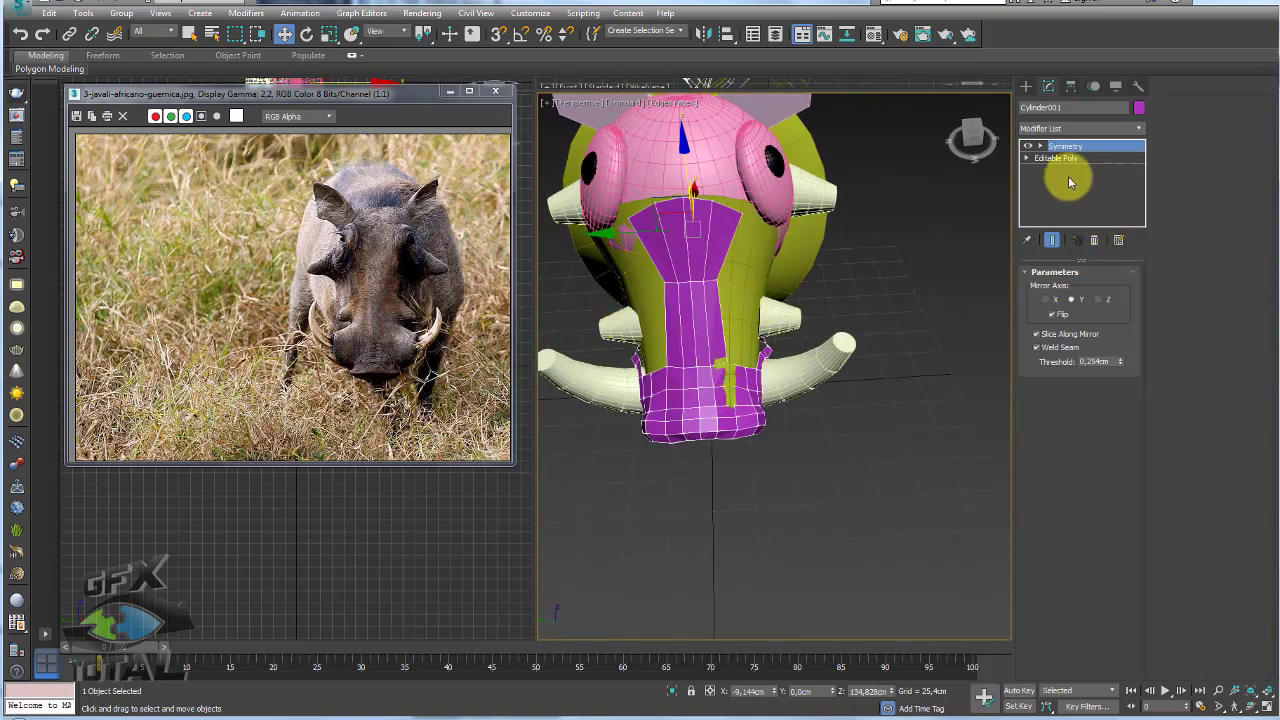
{"action": "left_click", "coordinate": [1028, 159]}
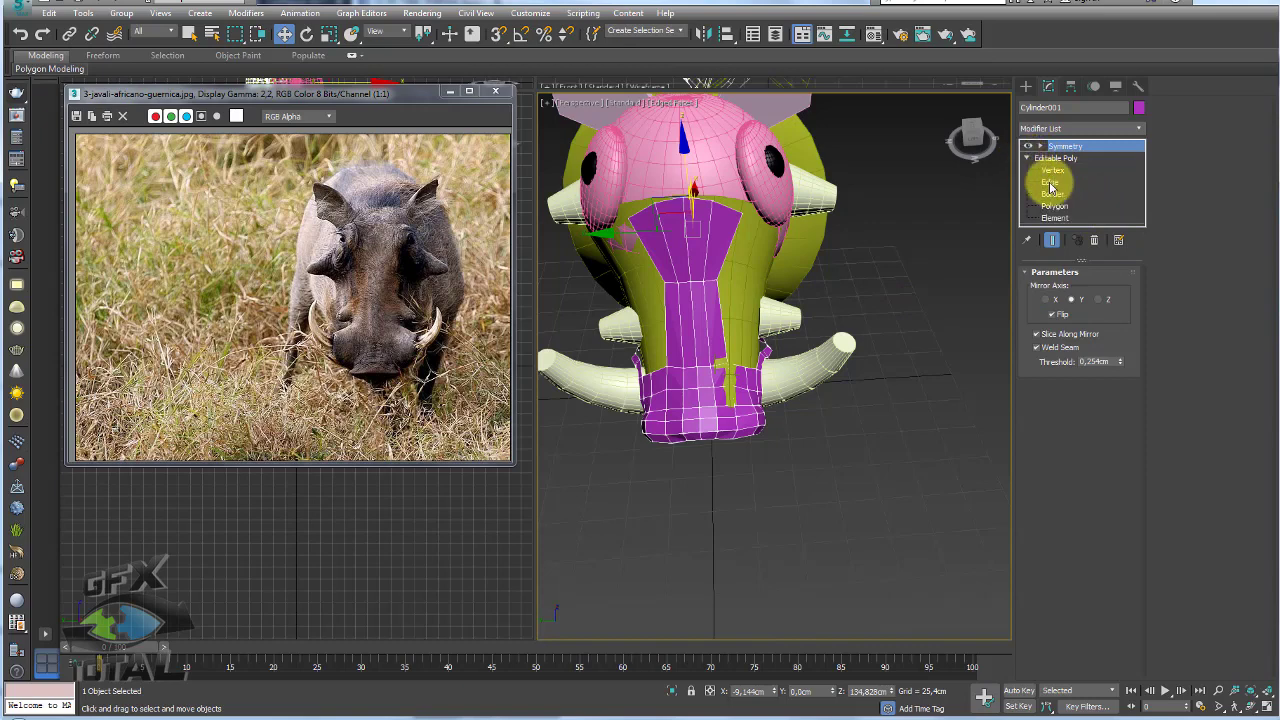
{"action": "left_click", "coordinate": [1050, 183]}
{"action": "mouse_move", "coordinate": [797, 314]}
{"action": "middle_mouse_down", "text": "alt"}
{"action": "mouse_move", "coordinate": [737, 289]}
{"action": "mouse_move", "coordinate": [789, 302]}
{"action": "middle_mouse_up", "text": "alt"}
- Add connecting edges across the selected snout shell edges
{"action": "left_click", "coordinate": [686, 326]}
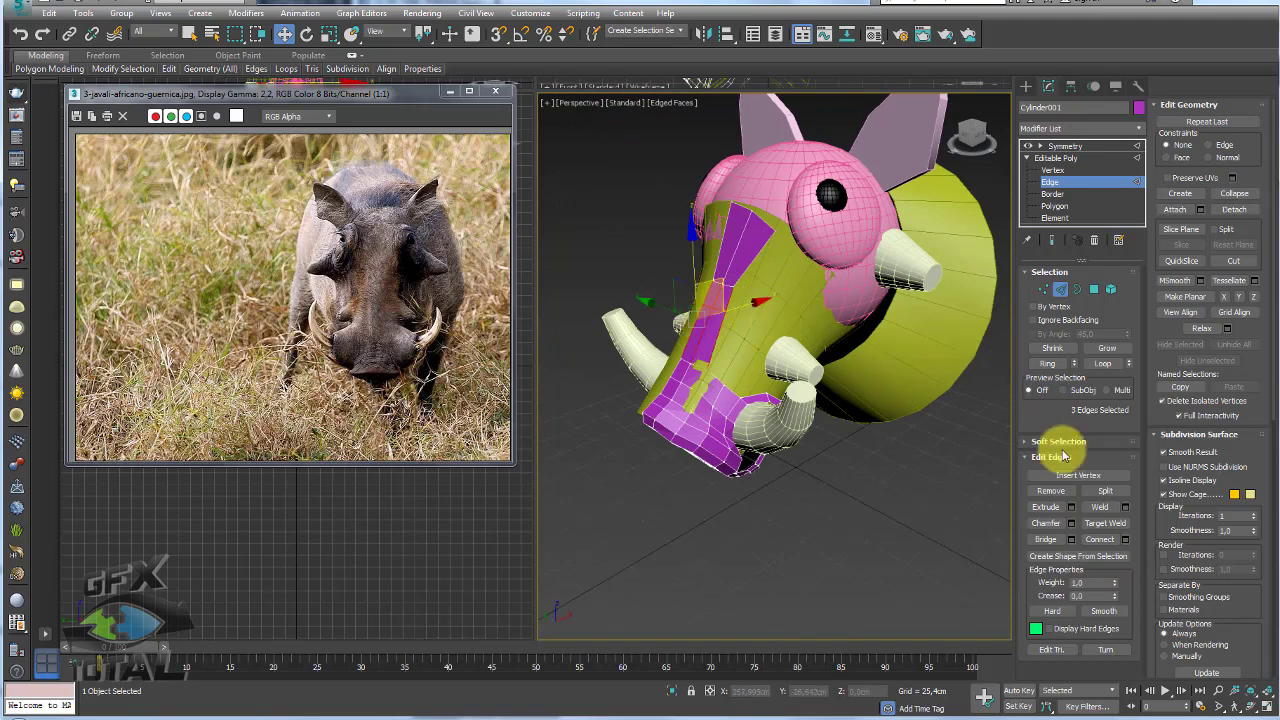
{"action": "left_click", "coordinate": [1105, 548]}
{"action": "scroll", "coordinate": [800, 360], "scroll_direction": "up", "scroll_amount": 5}
{"action": "scroll", "coordinate": [759, 342], "scroll_direction": "up", "scroll_amount": 4}
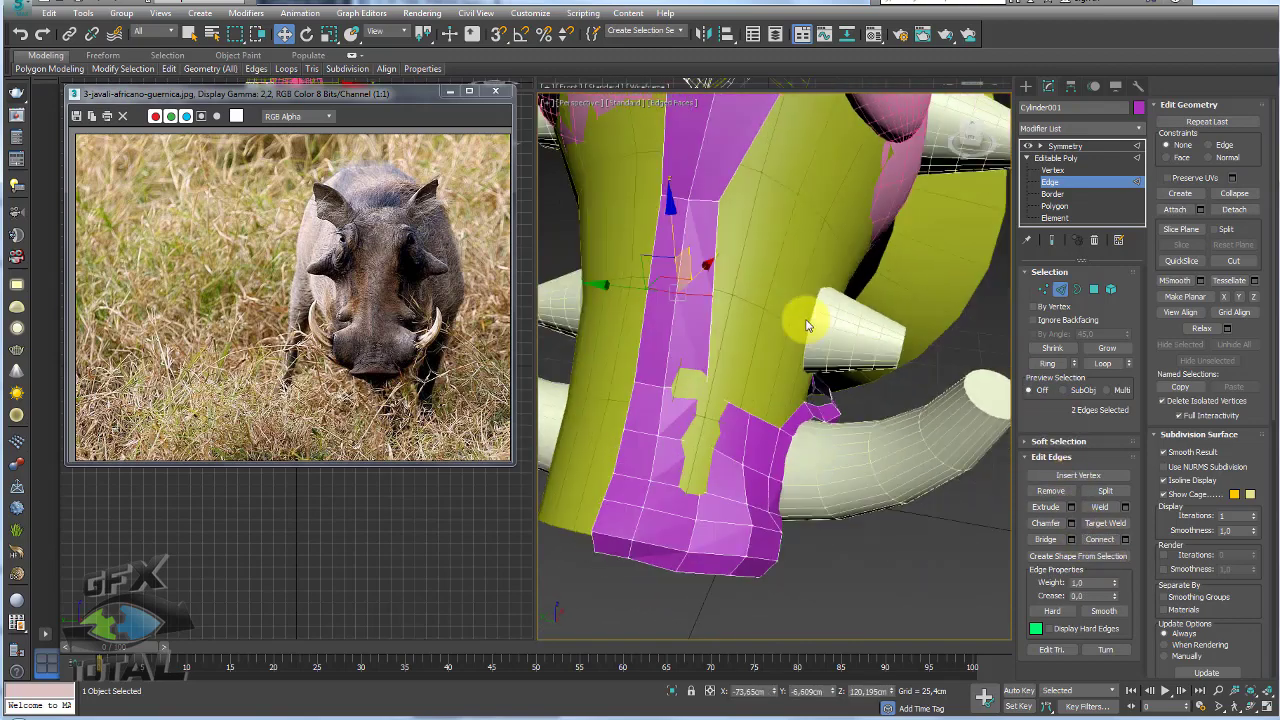
{"action": "scroll", "coordinate": [719, 291], "scroll_direction": "up", "scroll_amount": 3}
{"action": "middle_click_drag", "start_coordinate": [719, 291], "coordinate": [710, 268], "text": "alt"}
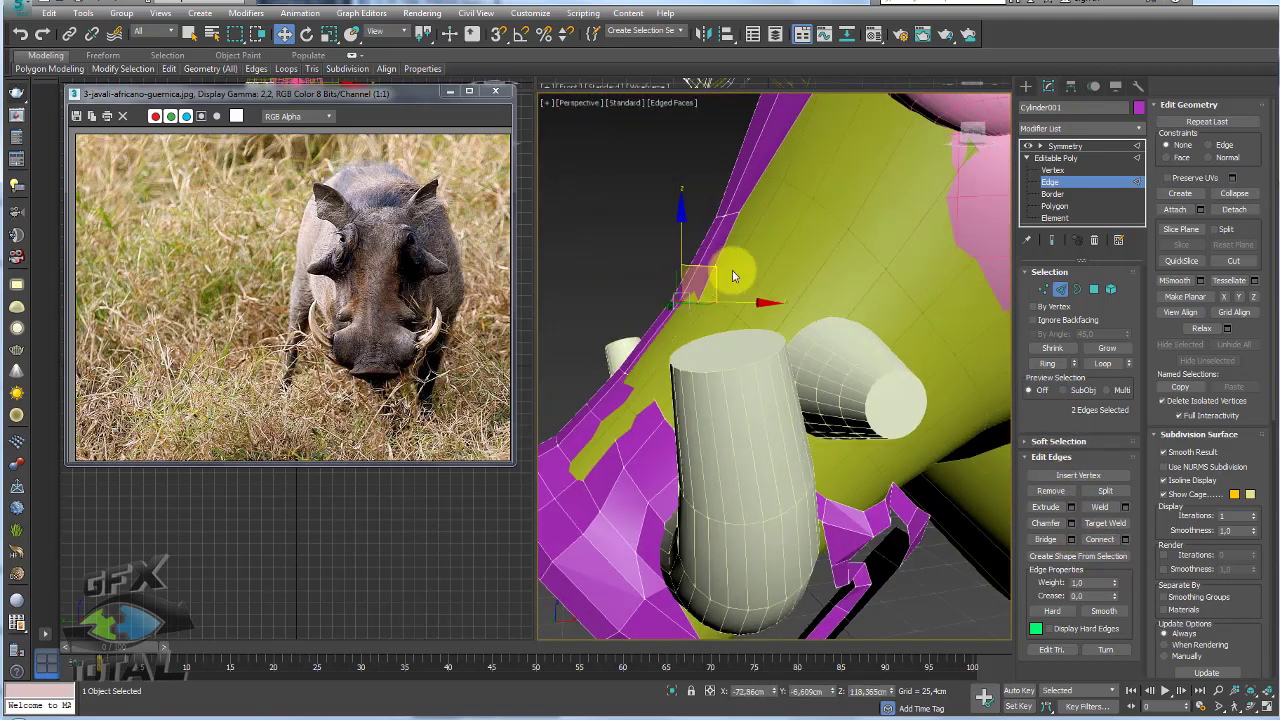
- Check the snout on the mirrored full head, then return to edge editing
{"action": "left_click", "coordinate": [1062, 146]}
{"action": "scroll", "coordinate": [714, 289], "scroll_direction": "down", "scroll_amount": 5}
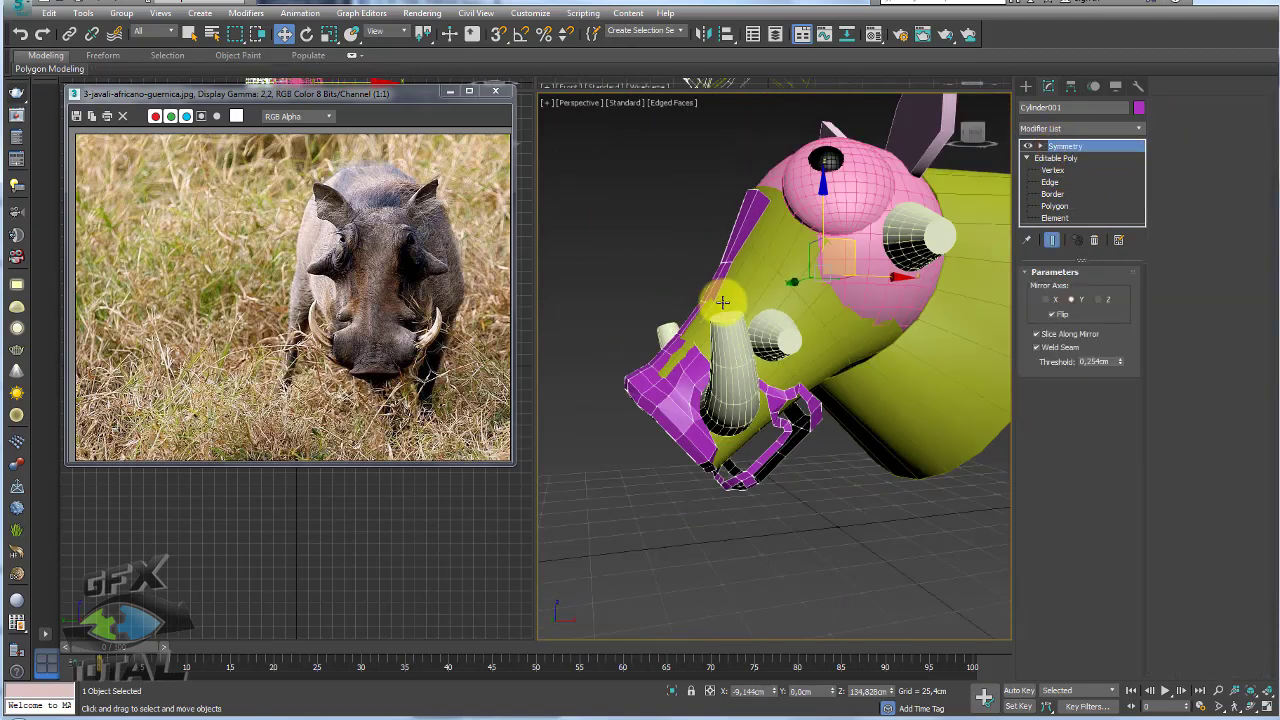
{"action": "scroll", "coordinate": [740, 298], "scroll_direction": "down", "scroll_amount": 4}
{"action": "scroll", "coordinate": [748, 302], "scroll_direction": "up", "scroll_amount": 5}
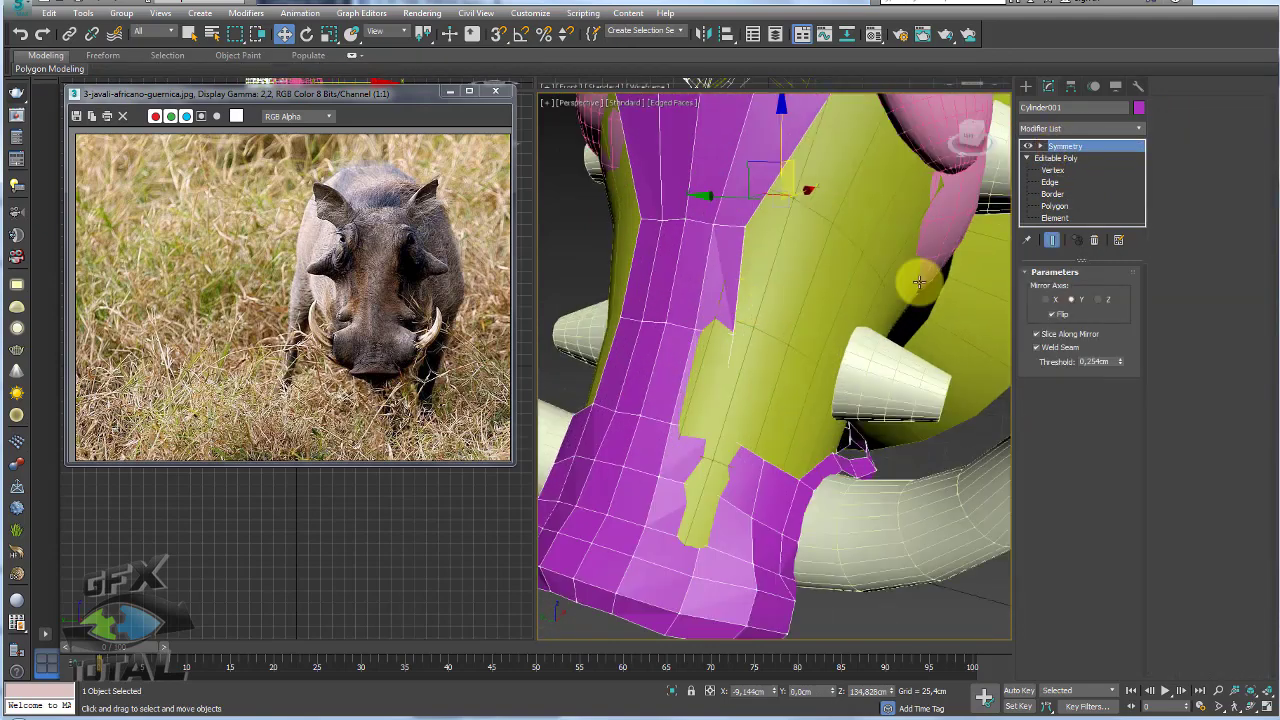
{"action": "left_click", "coordinate": [1050, 182]}
- Raise two shell edges near the tusk up beside the eyeball, then select a nearby vertex
{"action": "mouse_move", "coordinate": [771, 323]}
{"action": "middle_mouse_down", "text": "alt"}
{"action": "mouse_move", "coordinate": [813, 370]}
{"action": "mouse_move", "coordinate": [766, 400]}
{"action": "middle_mouse_up", "text": "alt"}
{"action": "scroll", "coordinate": [788, 454], "scroll_direction": "up", "scroll_amount": 2}
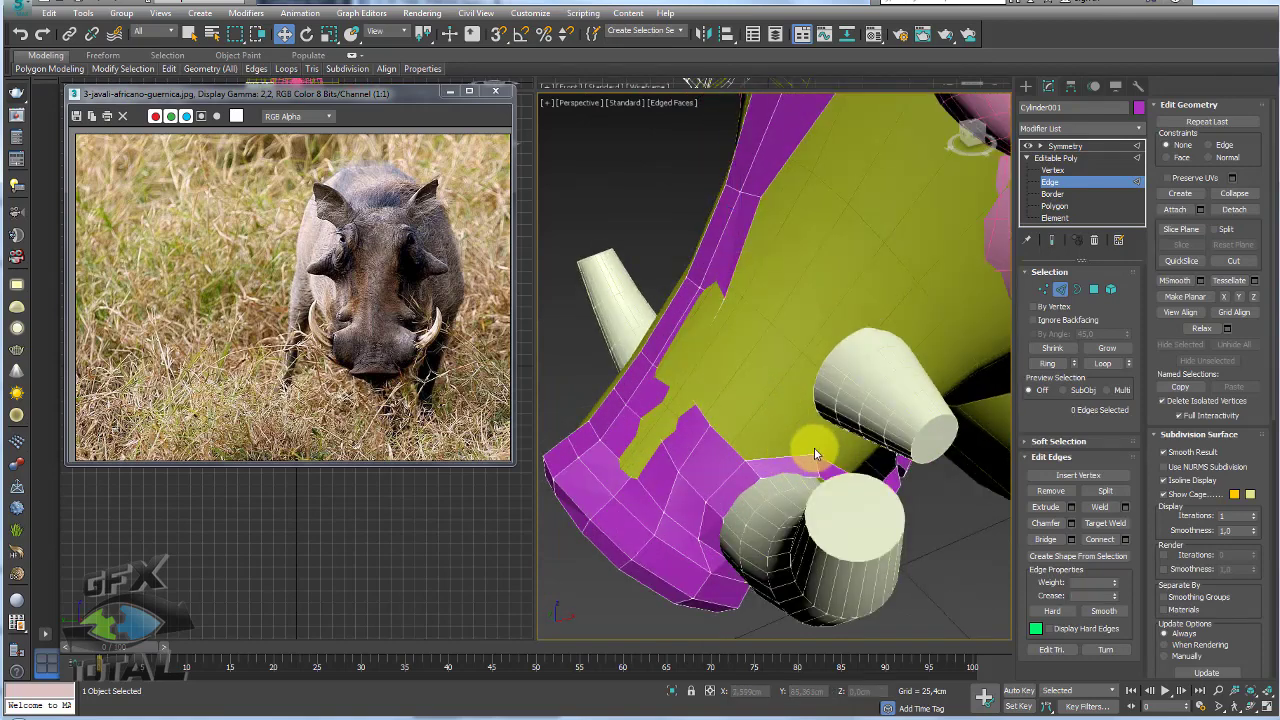
{"action": "left_click", "coordinate": [804, 456]}
{"action": "mouse_move", "coordinate": [804, 456]}
{"action": "middle_mouse_down", "text": "alt"}
{"action": "mouse_move", "coordinate": [799, 425]}
{"action": "mouse_move", "coordinate": [758, 393]}
{"action": "mouse_move", "coordinate": [776, 368]}
{"action": "middle_mouse_up", "text": "alt"}
{"action": "left_click_drag", "start_coordinate": [802, 375], "coordinate": [813, 358]}
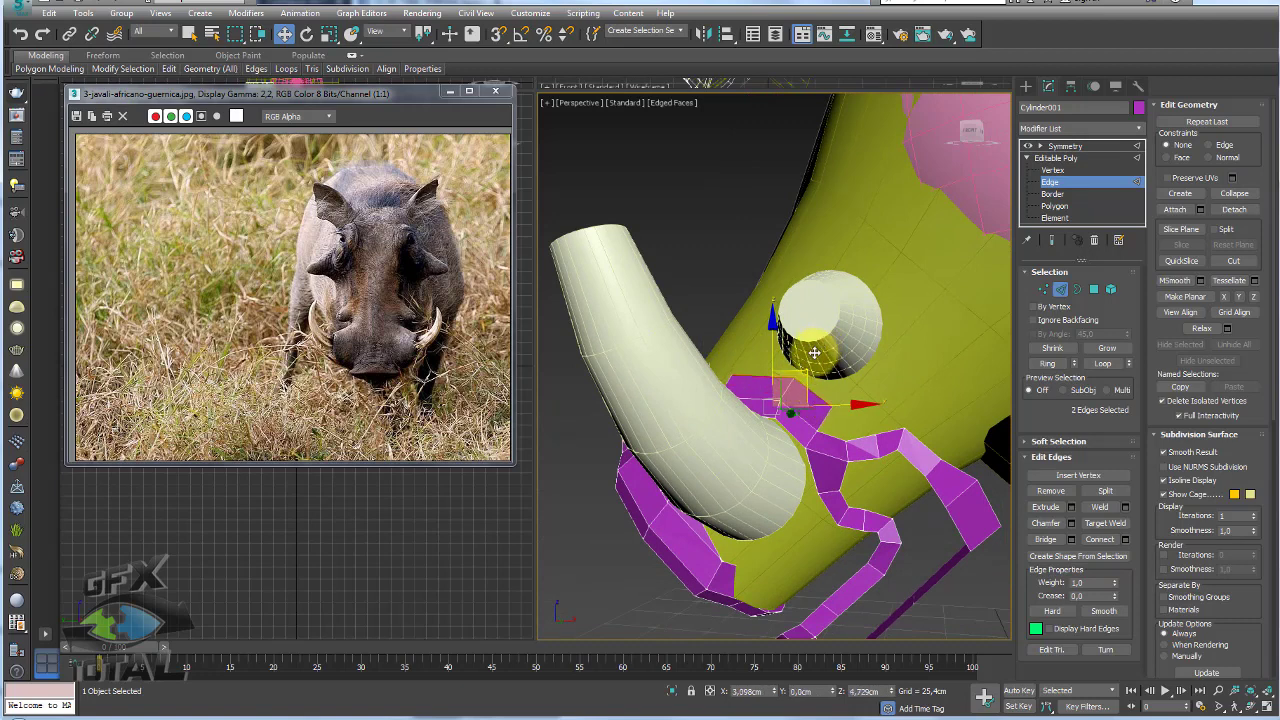
{"action": "left_click_drag", "start_coordinate": [817, 347], "coordinate": [832, 328]}
{"action": "left_click", "coordinate": [1045, 292]}
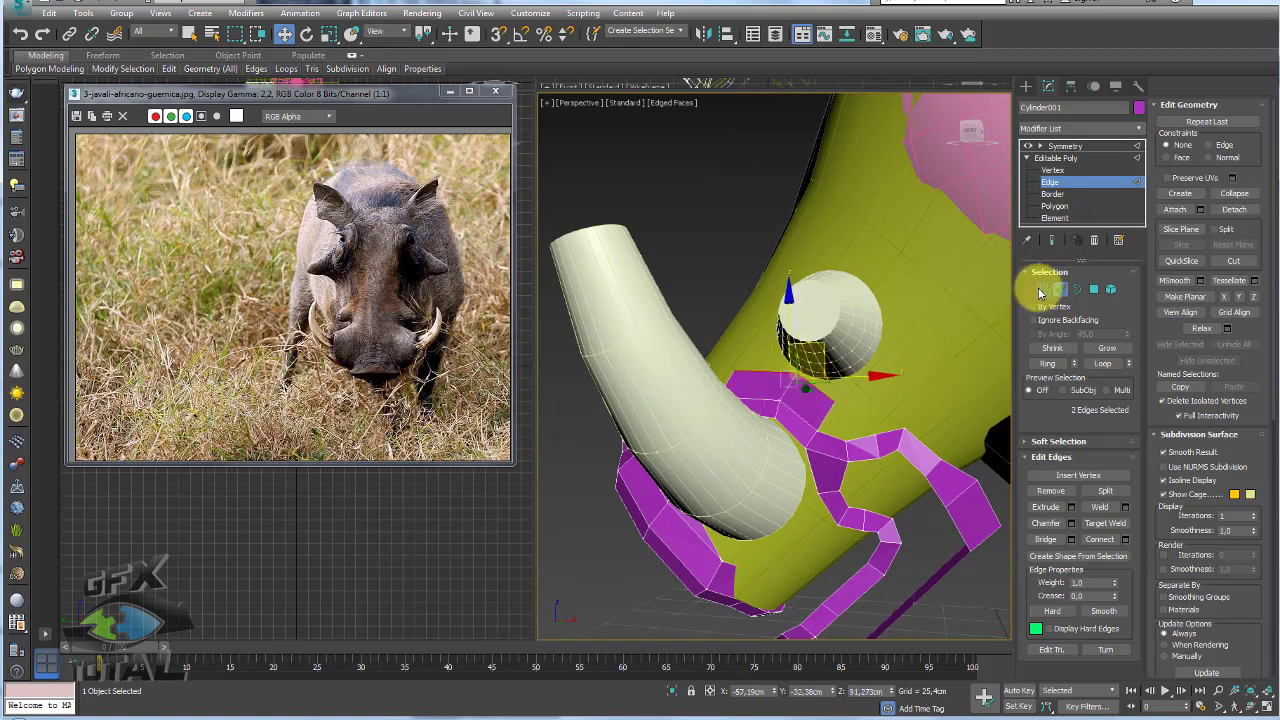
{"action": "left_click", "coordinate": [730, 368]}
{"action": "mouse_move", "coordinate": [748, 363]}
{"action": "middle_mouse_down", "text": "alt"}
{"action": "mouse_move", "coordinate": [750, 343]}
{"action": "mouse_move", "coordinate": [771, 378]}
{"action": "middle_mouse_up", "text": "alt"}
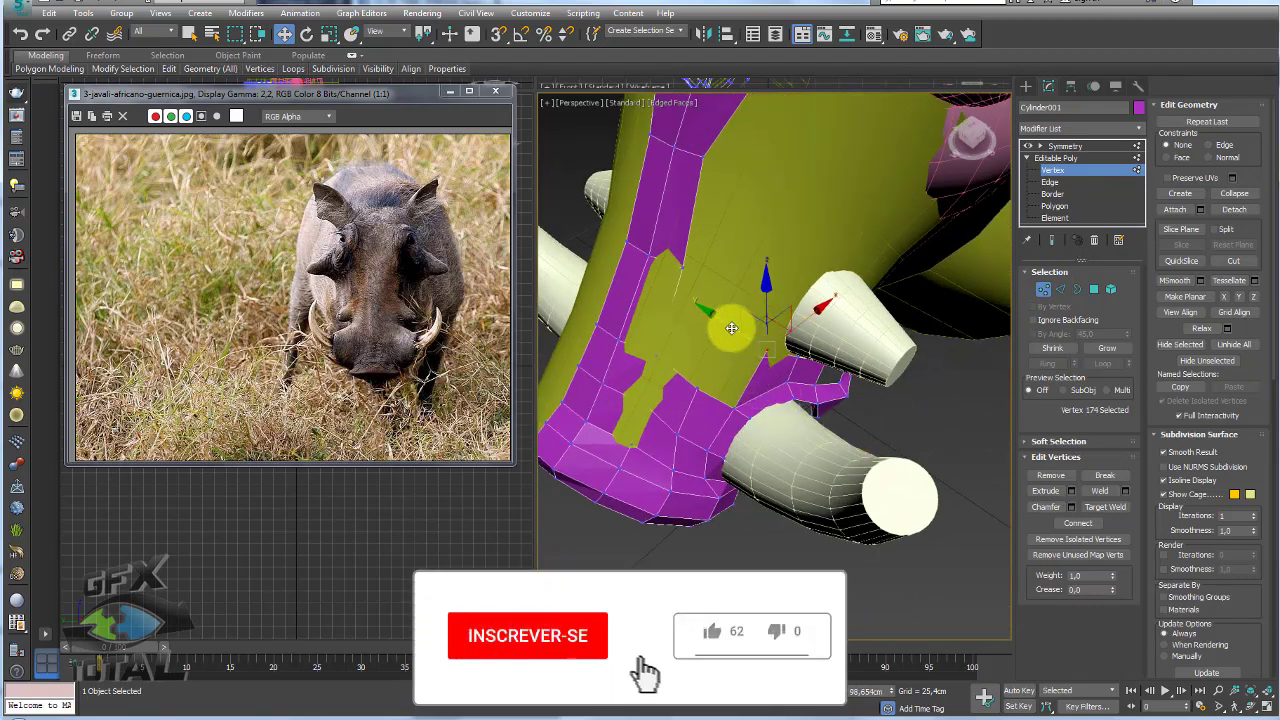
- Use Cut (Alt+C) to slice a new edge into the pink shell below the eyeball
{"action": "mouse_move", "coordinate": [738, 333]}
{"action": "middle_mouse_down", "text": "alt"}
{"action": "mouse_move", "coordinate": [863, 383]}
{"action": "mouse_move", "coordinate": [858, 432]}
{"action": "mouse_move", "coordinate": [889, 396]}
{"action": "mouse_move", "coordinate": [885, 435]}
{"action": "middle_mouse_up", "text": "alt"}
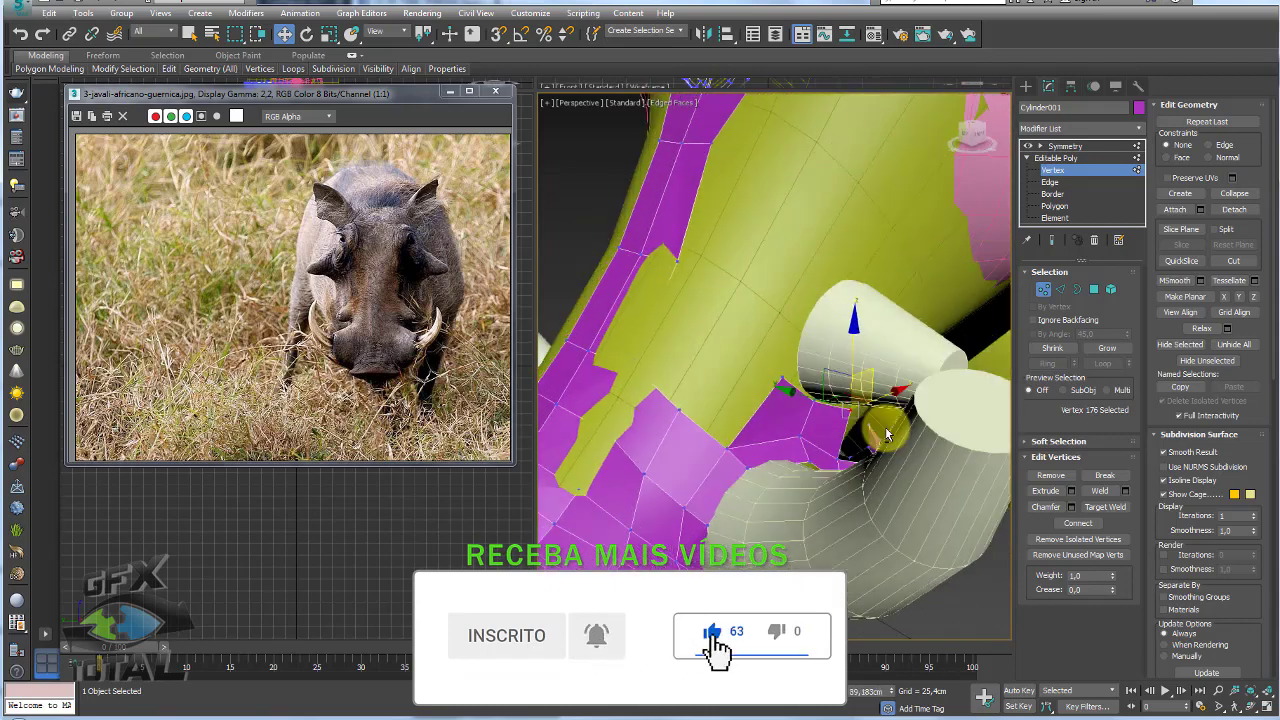
{"action": "mouse_move", "coordinate": [851, 374]}
{"action": "middle_mouse_down", "text": "alt"}
{"action": "mouse_move", "coordinate": [809, 337]}
{"action": "mouse_move", "coordinate": [800, 371]}
{"action": "middle_mouse_up", "text": "alt"}
{"action": "key", "text": "alt+c"}
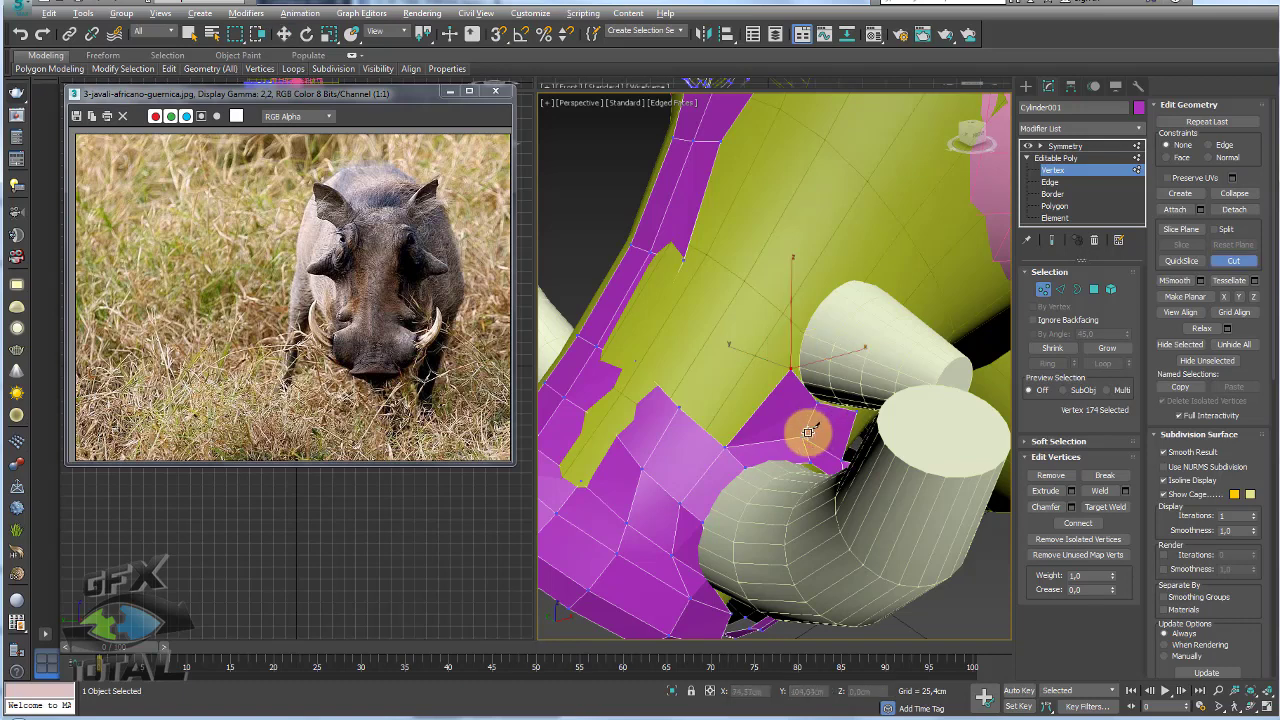
{"action": "left_click", "coordinate": [803, 433]}
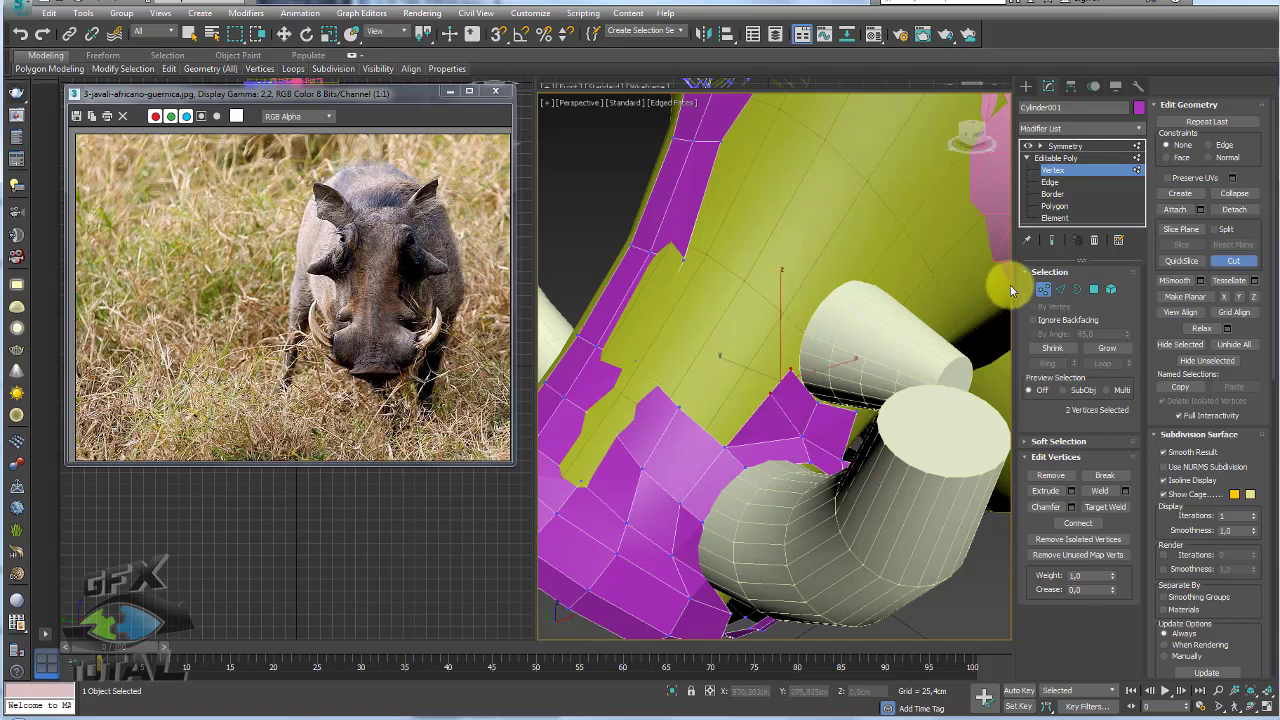
{"action": "left_click", "coordinate": [1060, 289]}
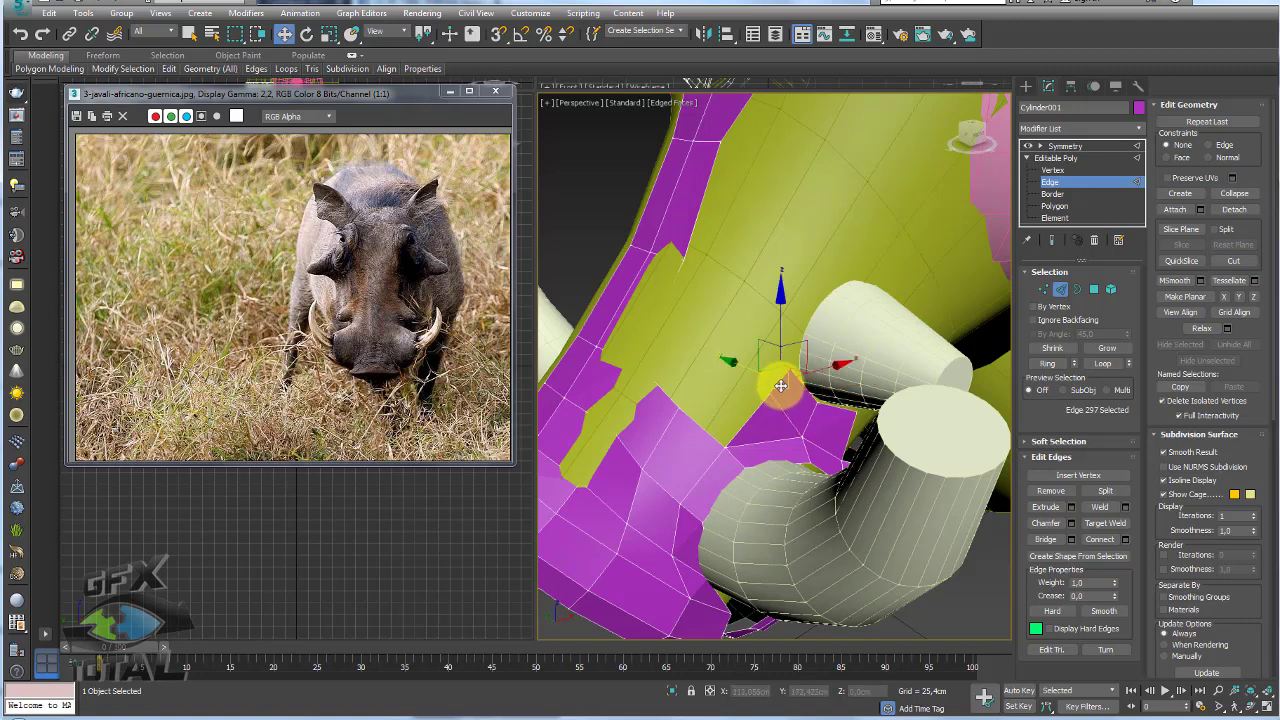
- Extrude a new shell strip upward from the border edge toward the eye
{"action": "key", "text": "e"}
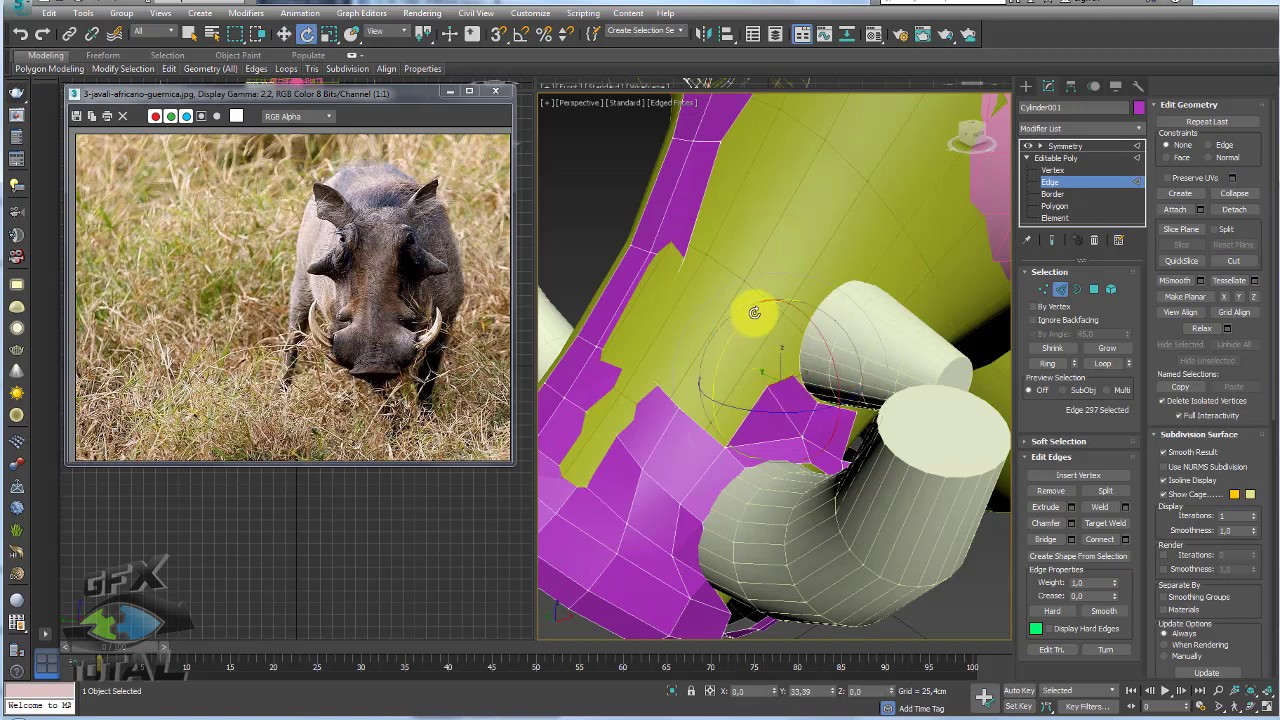
{"action": "key", "text": "w"}
{"action": "left_click", "coordinate": [805, 345]}
{"action": "middle_click_drag", "start_coordinate": [808, 349], "coordinate": [808, 337], "text": "alt"}
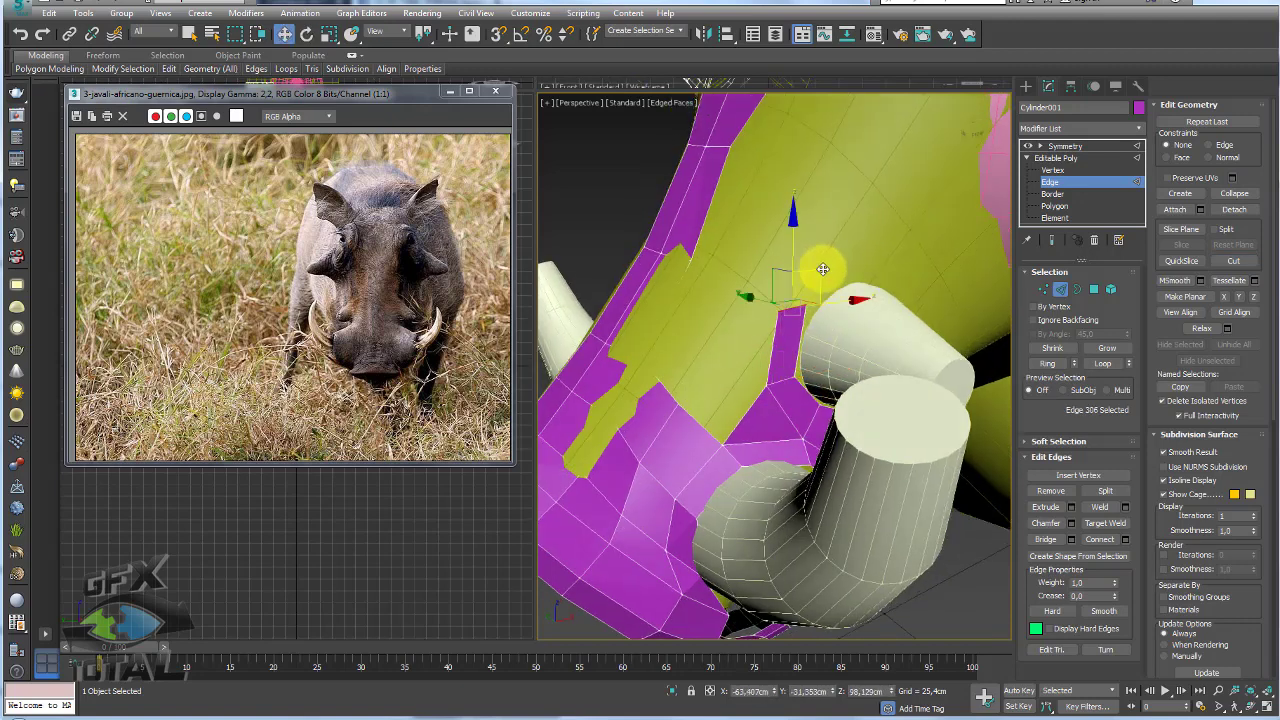
{"action": "key", "text": "e"}
{"action": "key", "text": "w"}
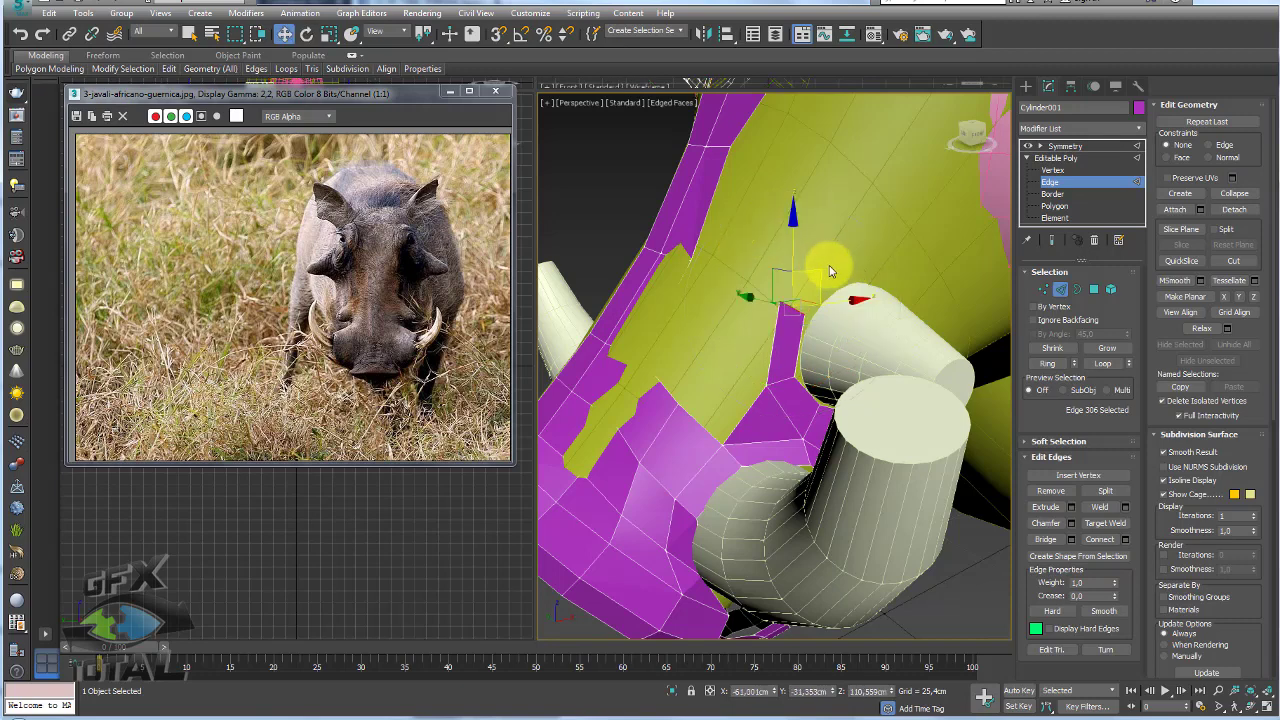
- Rotate the strip's tip edge and adjust its edges so it curves toward the eye
{"action": "left_click", "coordinate": [876, 261]}
{"action": "middle_click_drag", "start_coordinate": [876, 261], "coordinate": [838, 272], "text": "alt"}
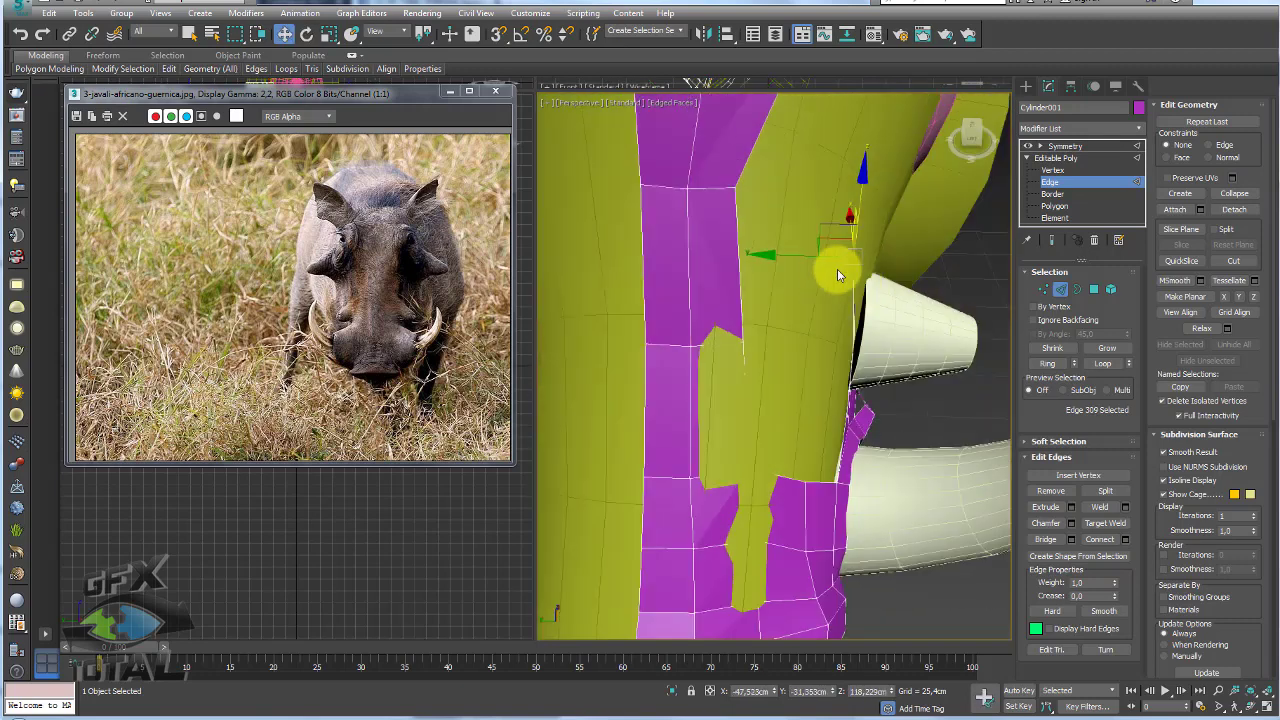
{"action": "key", "text": "e"}
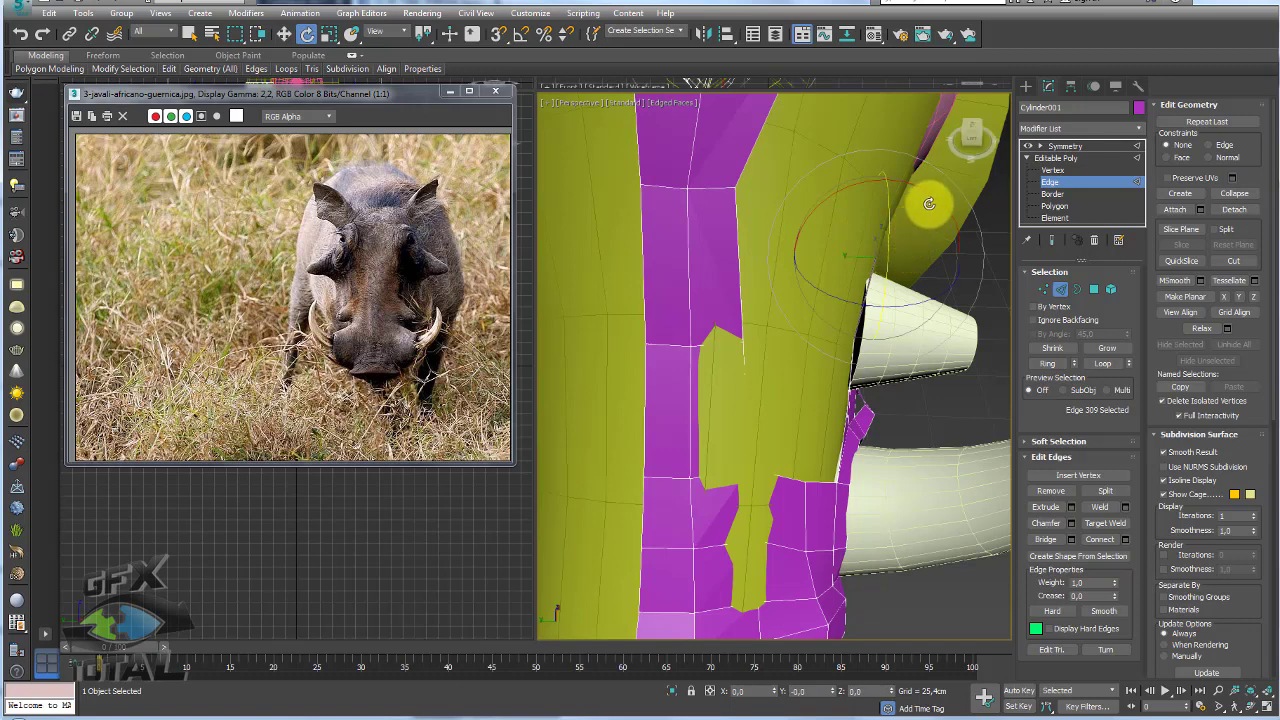
{"action": "middle_click_drag", "start_coordinate": [906, 197], "coordinate": [853, 303], "text": "alt"}
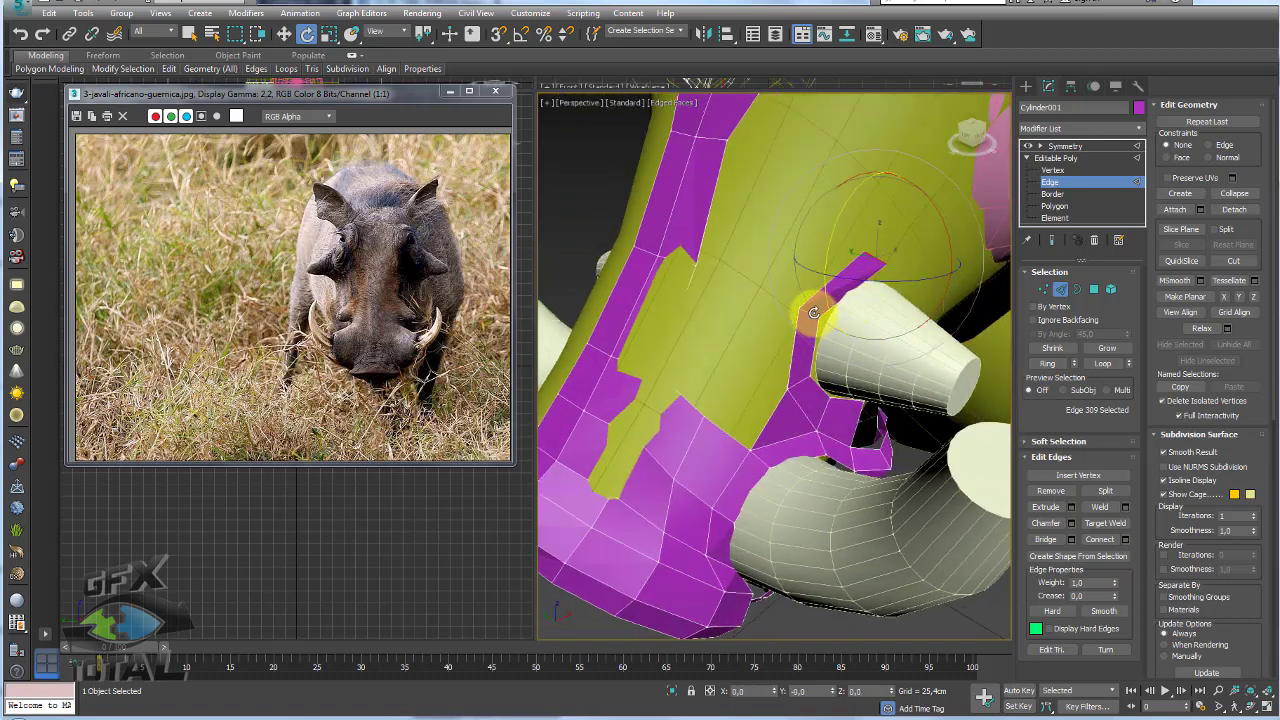
{"action": "left_click", "coordinate": [823, 296]}
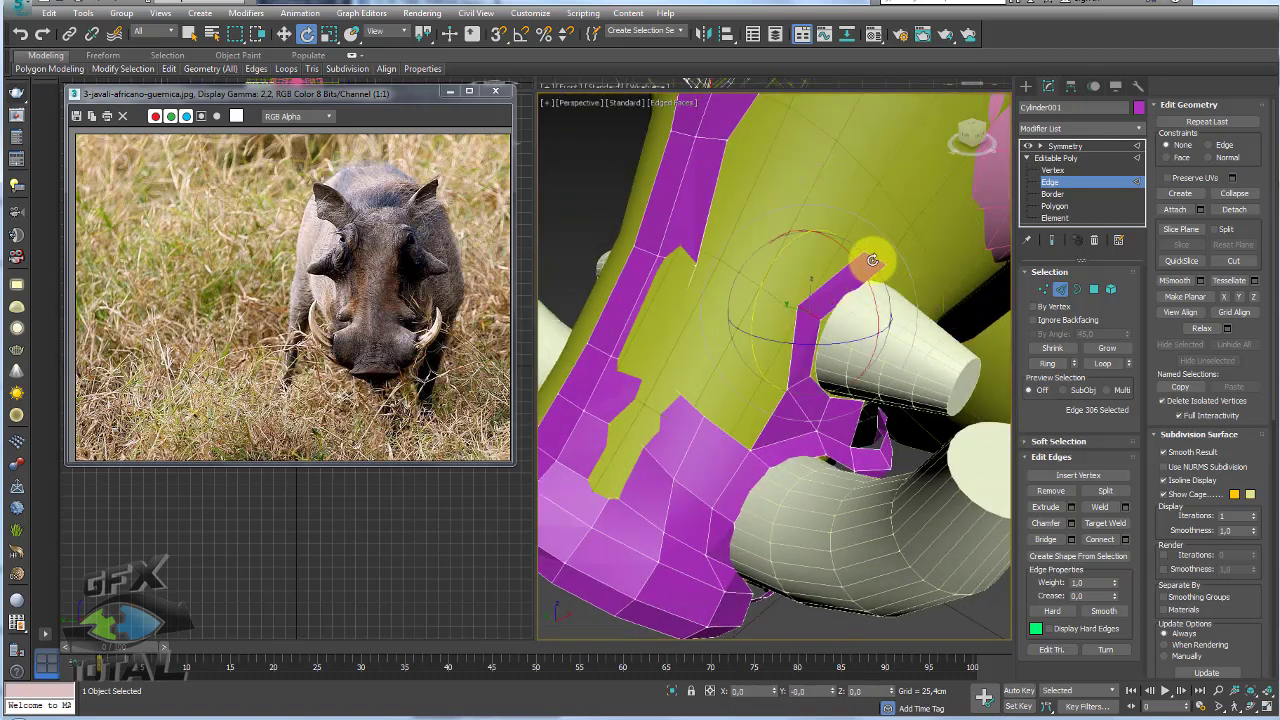
{"action": "left_click", "coordinate": [847, 209]}
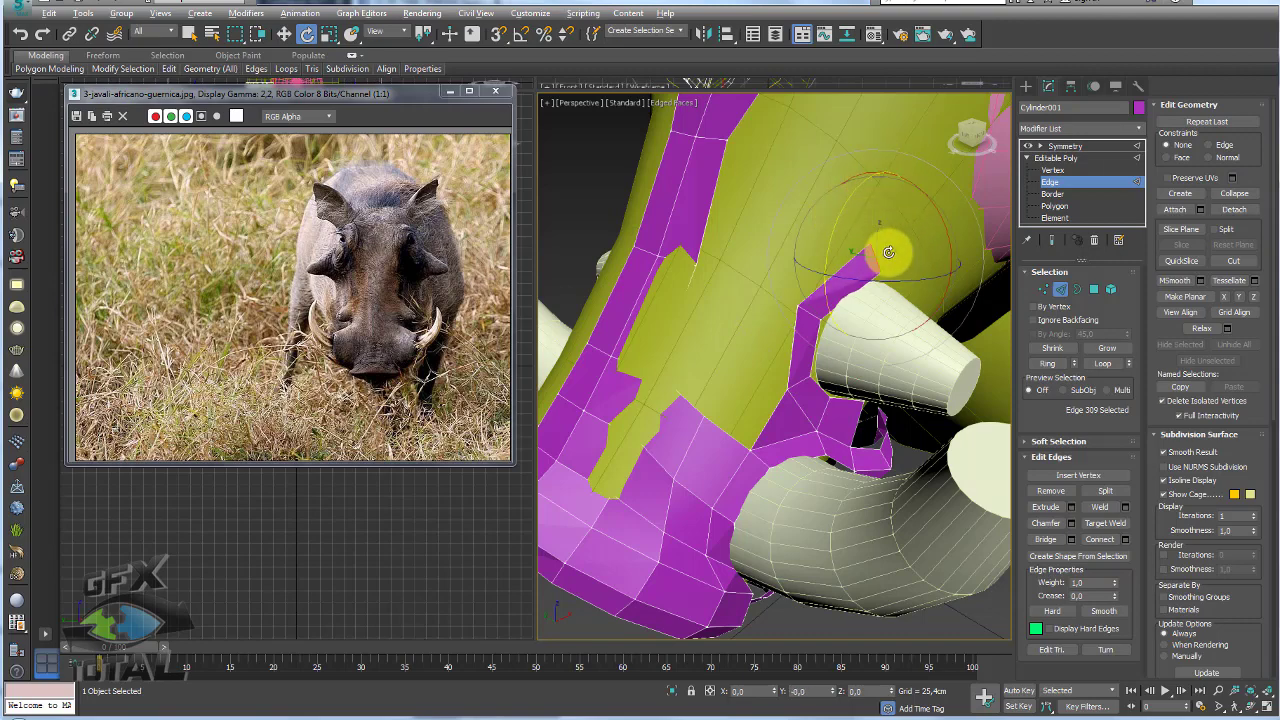
{"action": "mouse_move", "coordinate": [886, 249]}
{"action": "middle_mouse_down", "text": "alt"}
{"action": "mouse_move", "coordinate": [843, 234]}
{"action": "mouse_move", "coordinate": [877, 263]}
{"action": "middle_mouse_up", "text": "alt"}
- Rotate the selected shell rim edges around the eyeball
{"action": "key", "text": "w"}
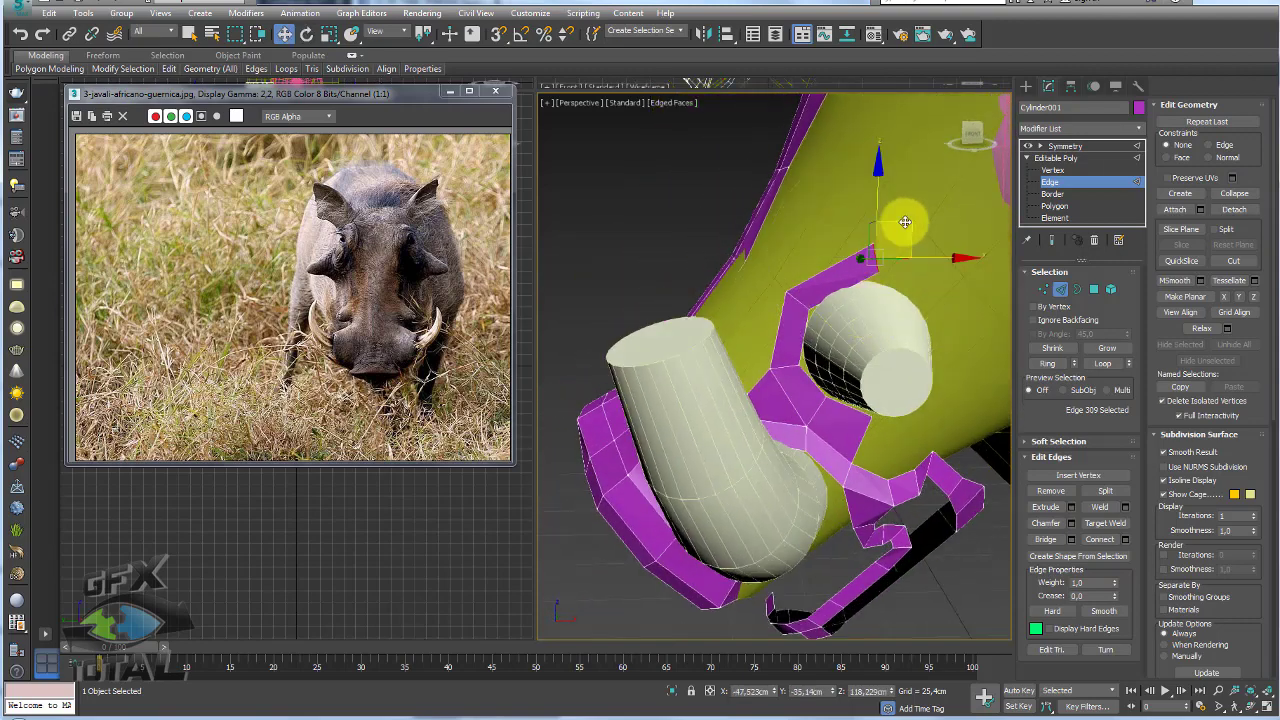
{"action": "left_click", "coordinate": [960, 246]}
{"action": "middle_click_drag", "start_coordinate": [957, 238], "coordinate": [942, 233], "text": "alt"}
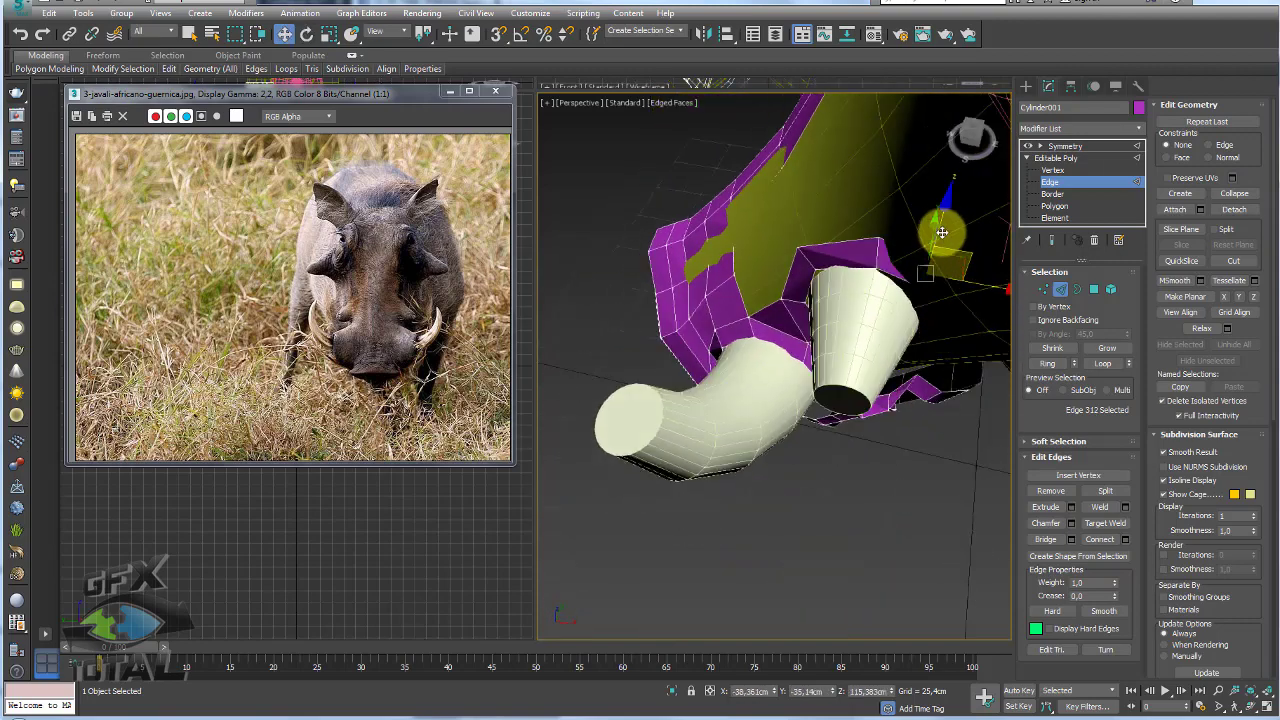
{"action": "key", "text": "e"}
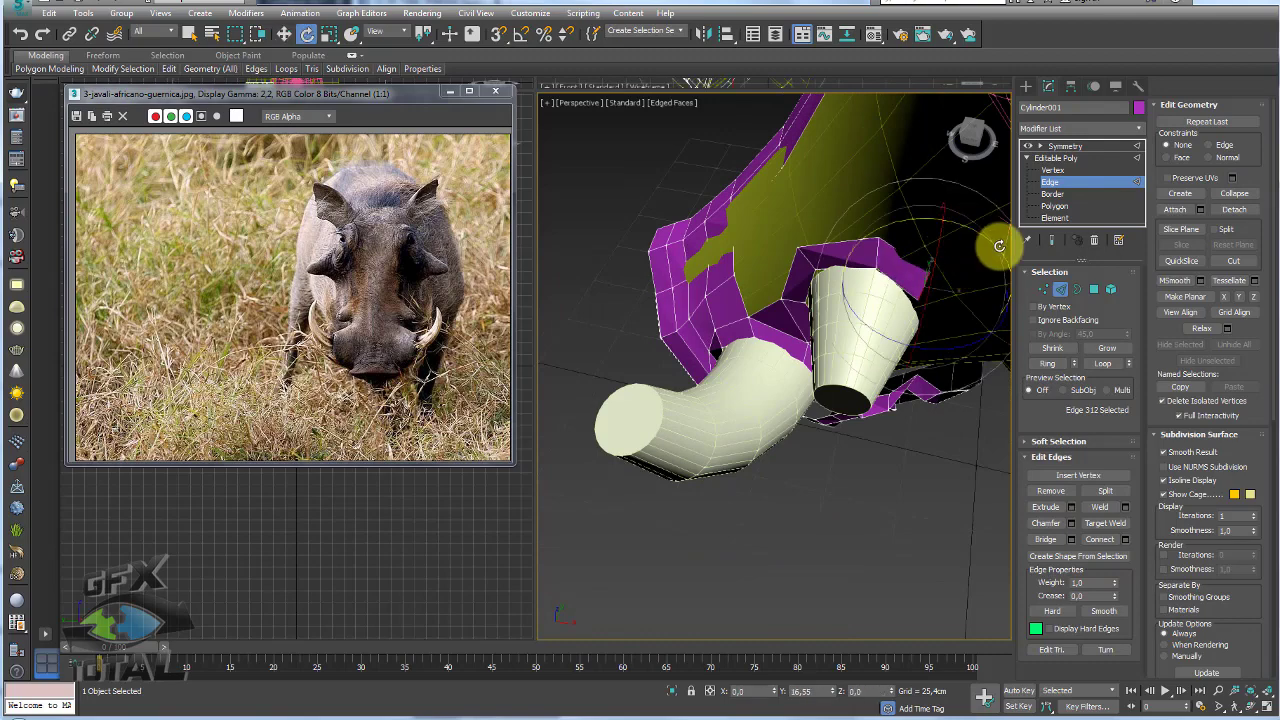
{"action": "left_click_drag", "start_coordinate": [943, 263], "coordinate": [946, 300]}
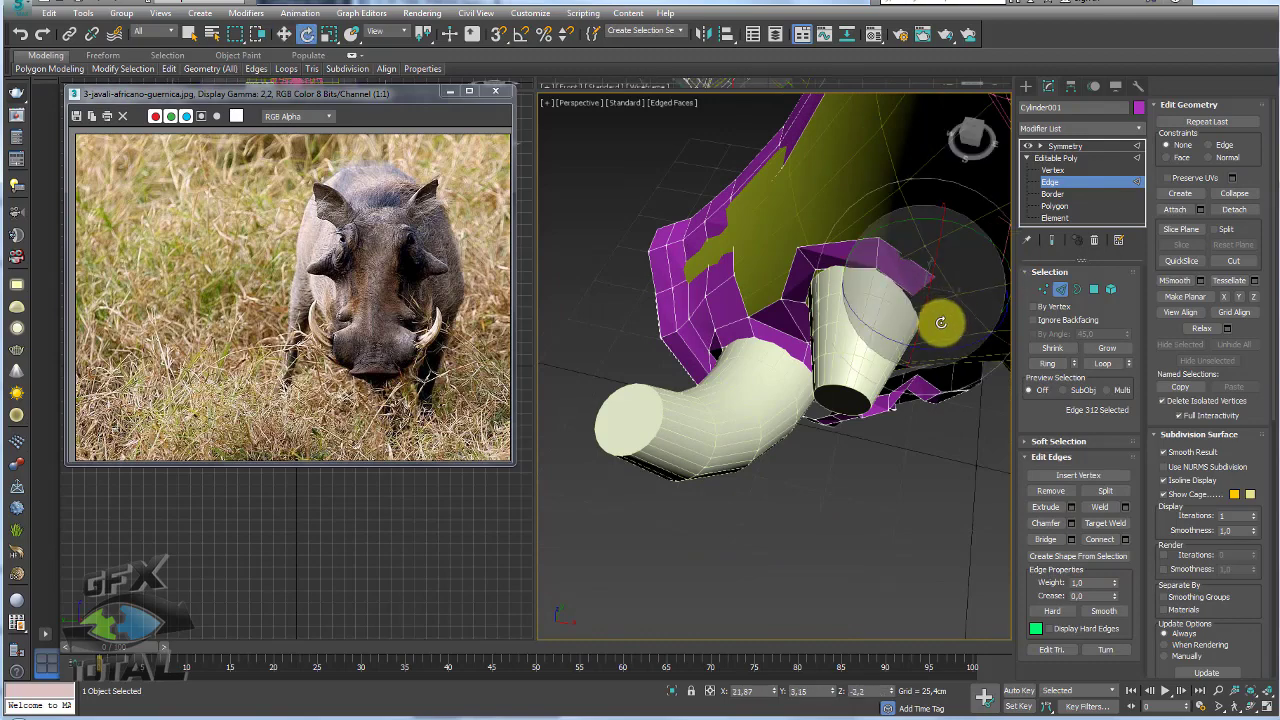
{"action": "mouse_move", "coordinate": [941, 322]}
{"action": "middle_mouse_down", "text": "alt"}
{"action": "mouse_move", "coordinate": [903, 320]}
{"action": "mouse_move", "coordinate": [943, 286]}
{"action": "mouse_move", "coordinate": [857, 236]}
{"action": "middle_mouse_up", "text": "alt"}
{"action": "key", "text": "w"}
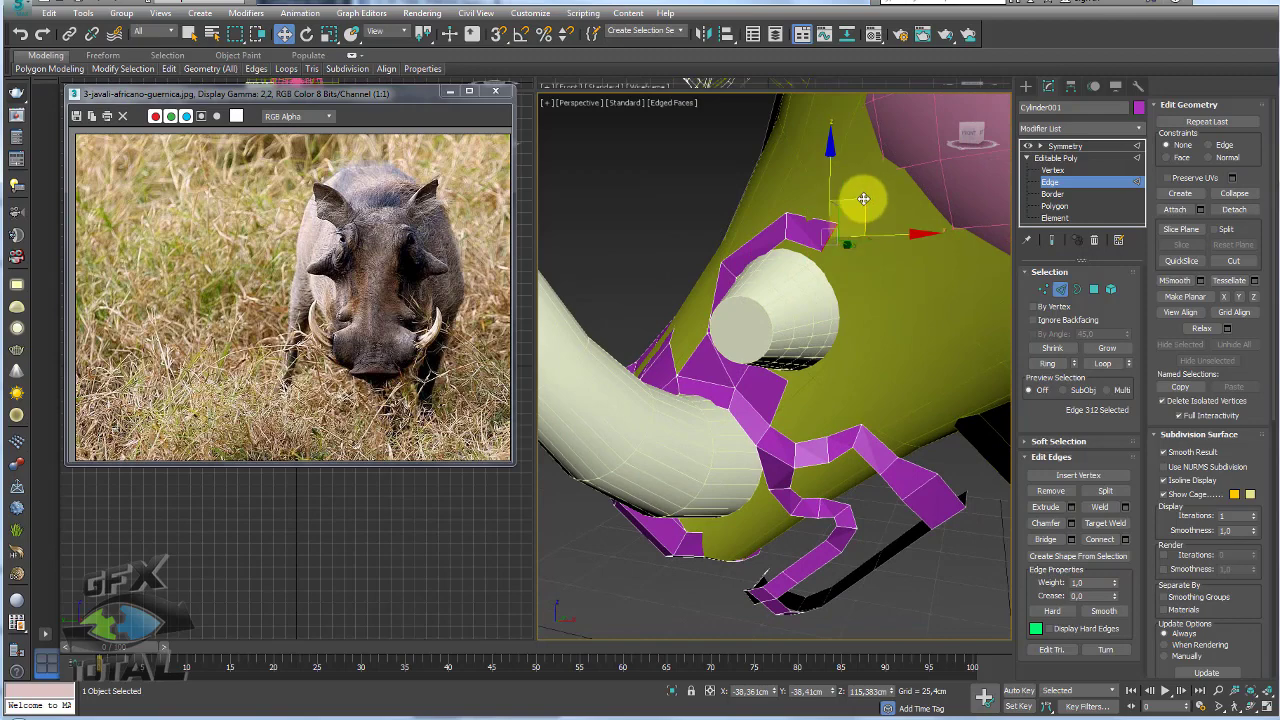
- Rotate and move the next rim edges beside the eyeball to bend them around it
{"action": "left_click", "coordinate": [905, 265]}
{"action": "key", "text": "e"}
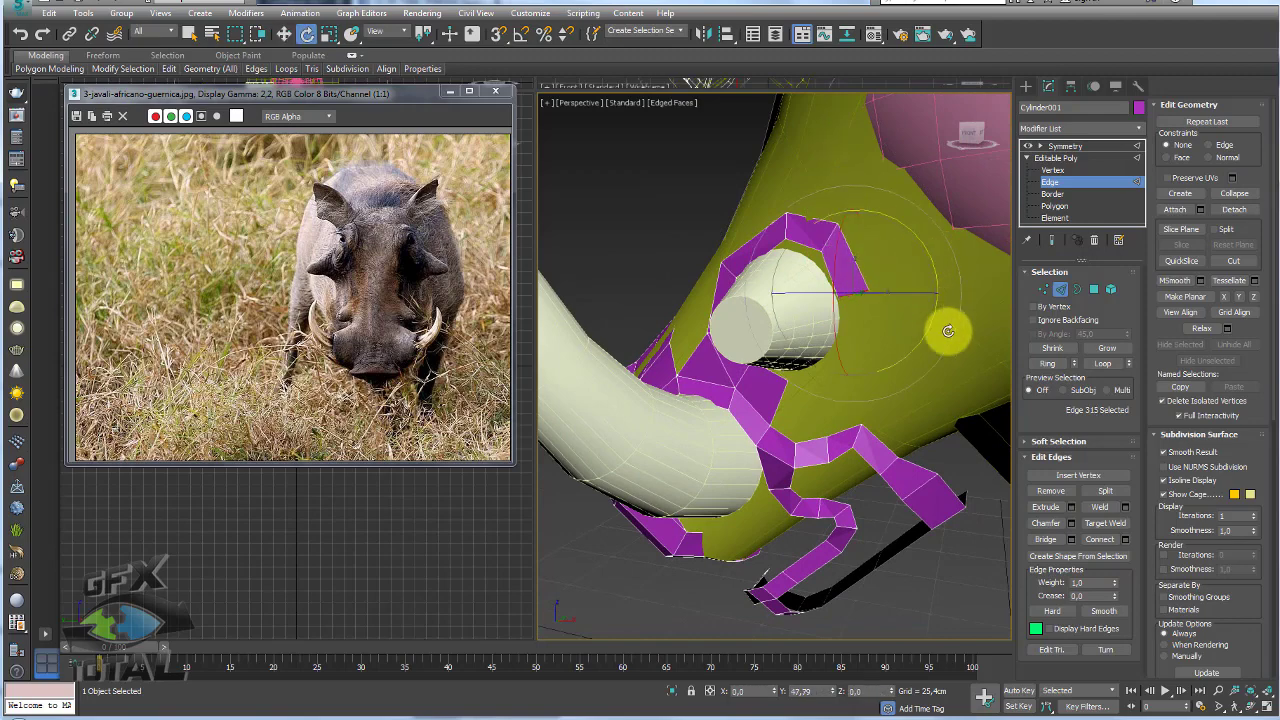
{"action": "key", "text": "w"}
{"action": "mouse_move", "coordinate": [889, 303]}
{"action": "middle_mouse_down", "text": "alt"}
{"action": "mouse_move", "coordinate": [874, 269]}
{"action": "mouse_move", "coordinate": [885, 256]}
{"action": "middle_mouse_up", "text": "alt"}
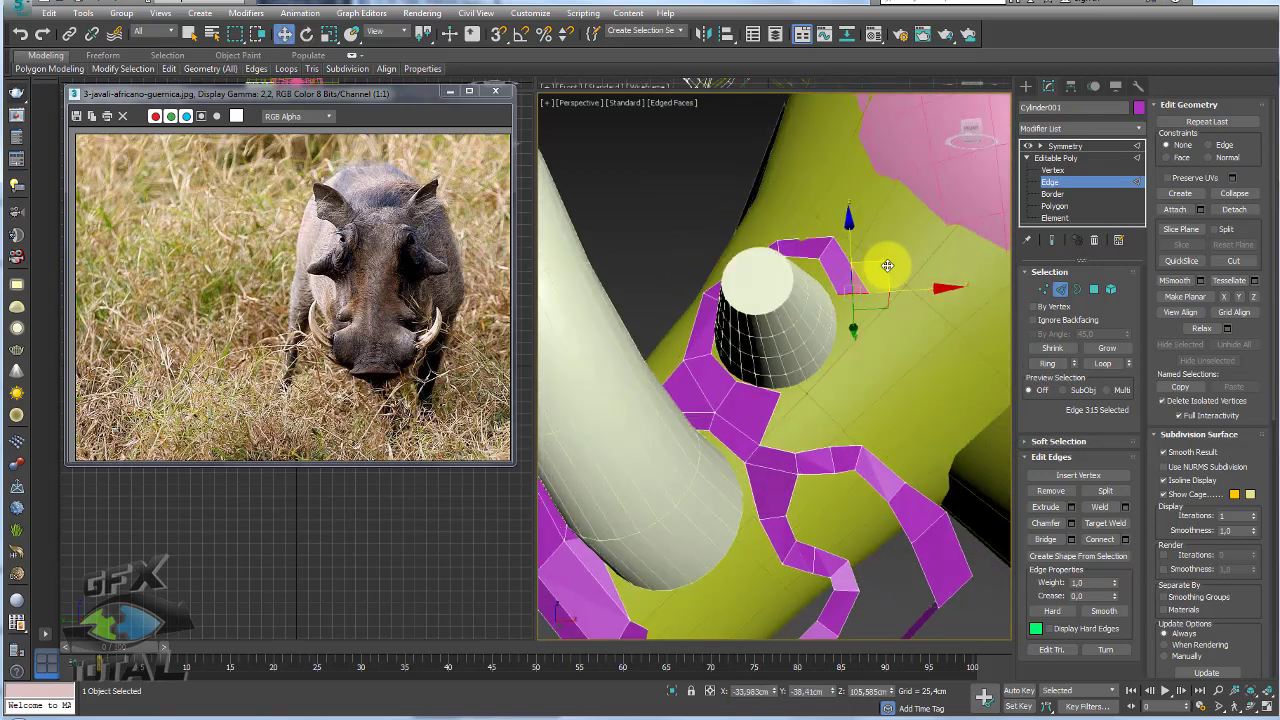
{"action": "left_click", "coordinate": [891, 332]}
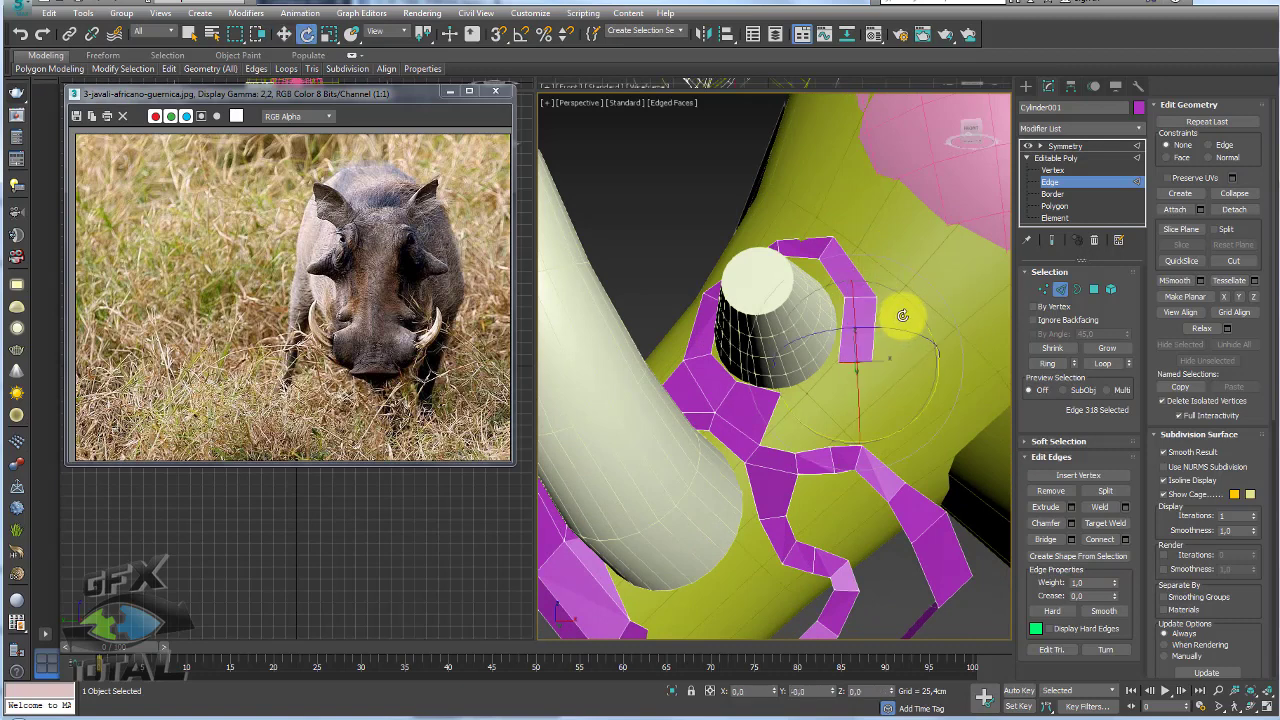
{"action": "key", "text": "w"}
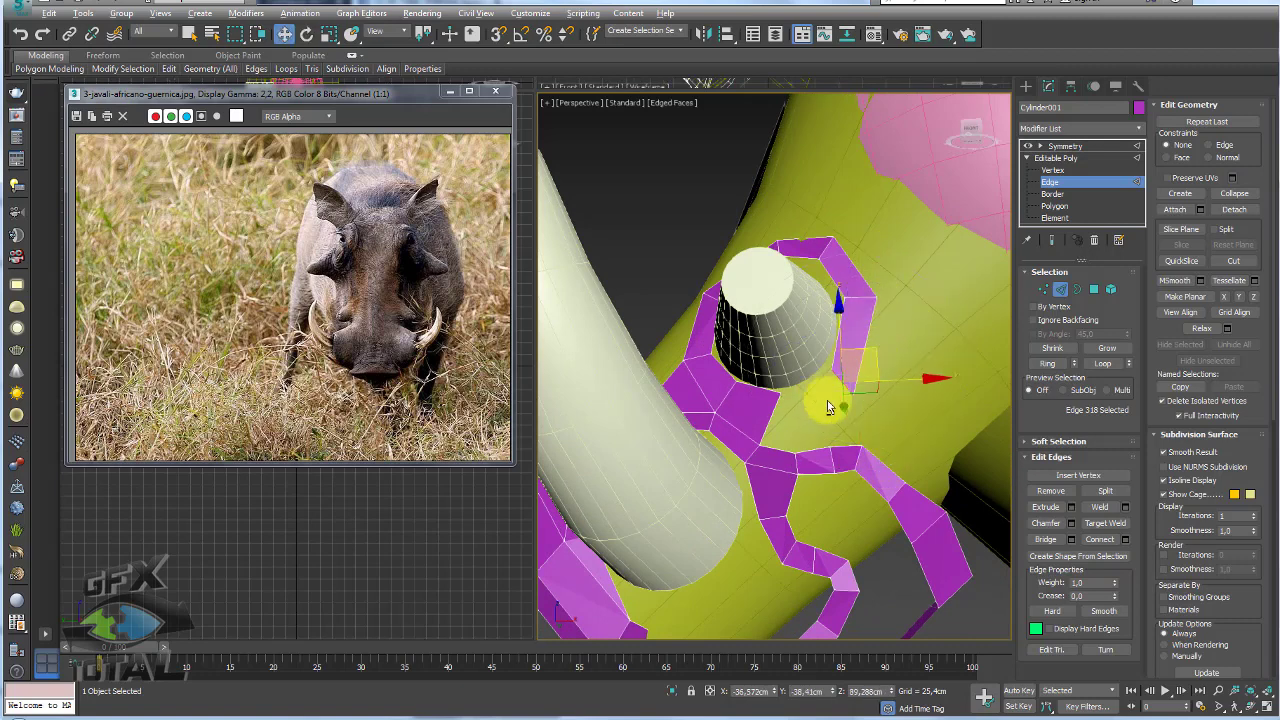
{"action": "middle_click_drag", "start_coordinate": [837, 400], "coordinate": [734, 398], "text": "alt"}
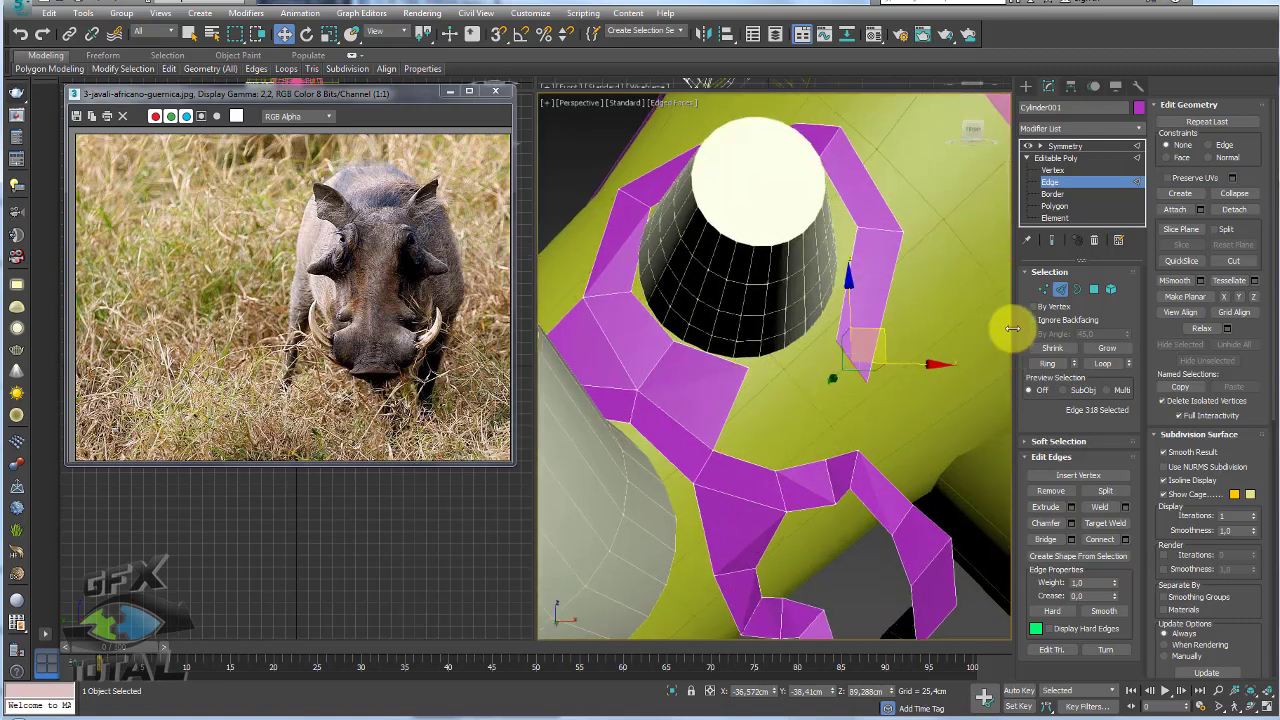
- Cut a new edge from a vertex by the eyeball to a lower shell edge
{"action": "left_click", "coordinate": [1042, 289]}
{"action": "key", "text": "alt+c"}
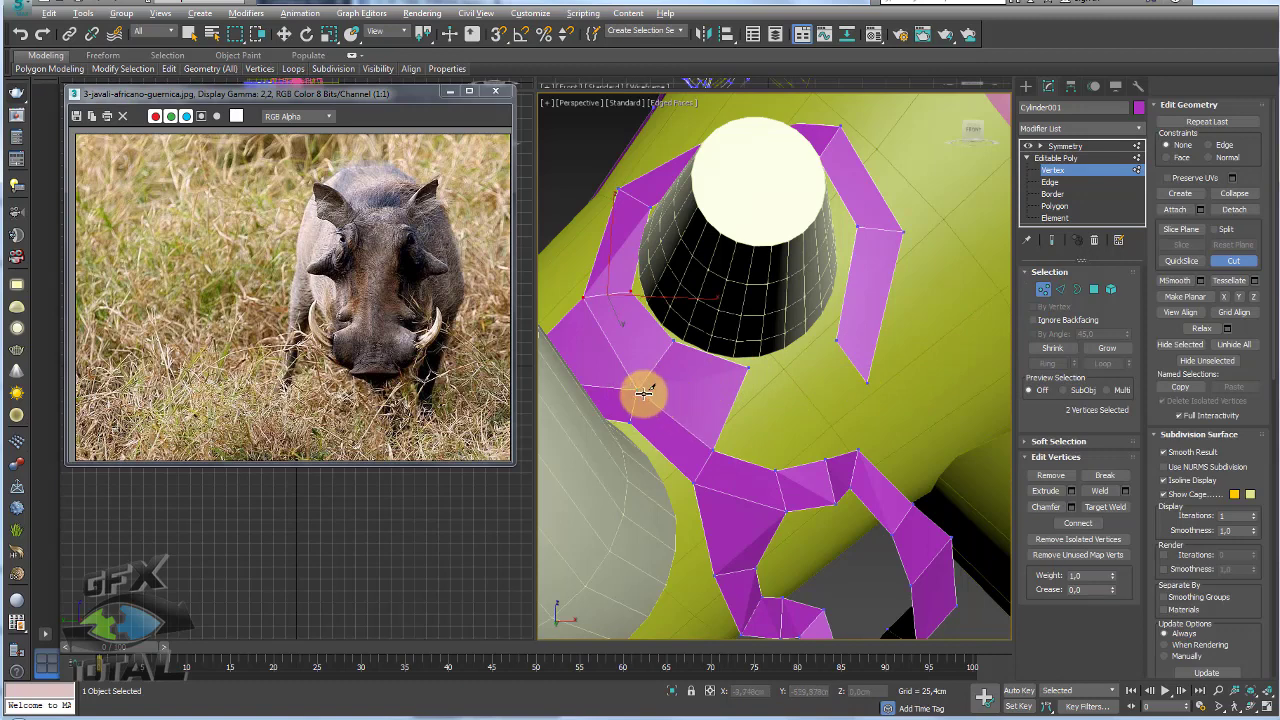
{"action": "left_click", "coordinate": [586, 295]}
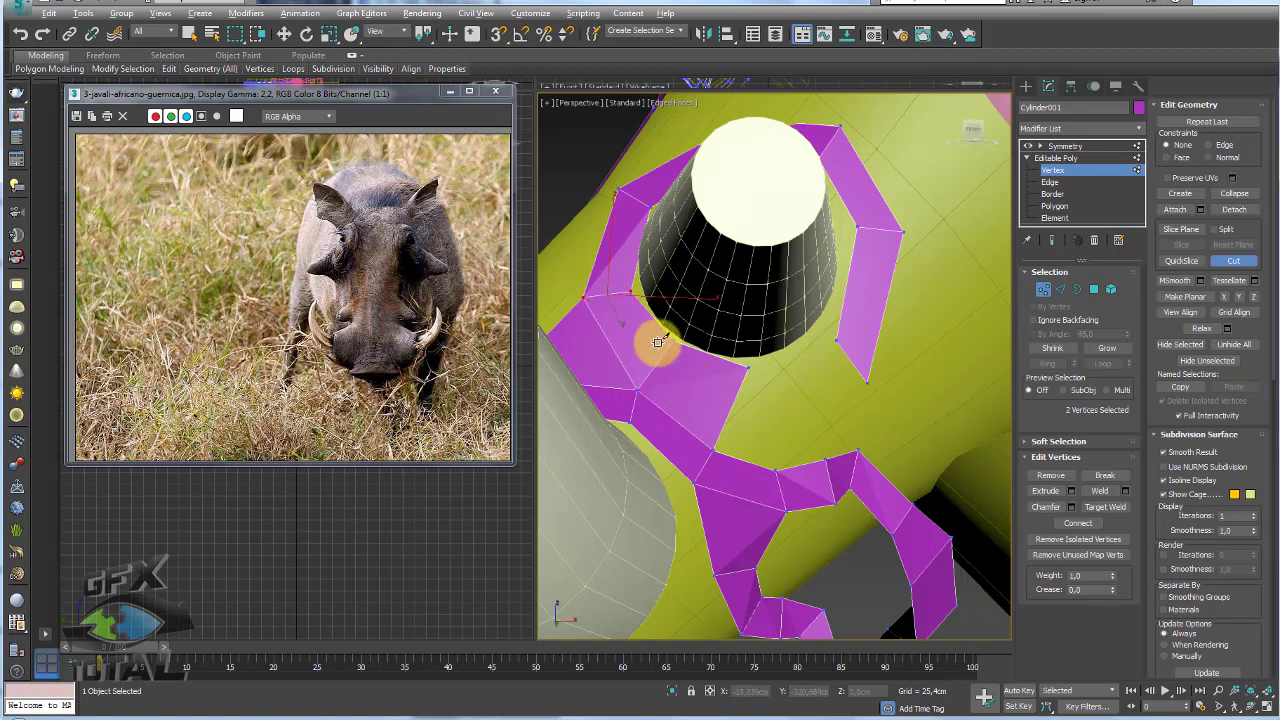
{"action": "left_click", "coordinate": [730, 408]}
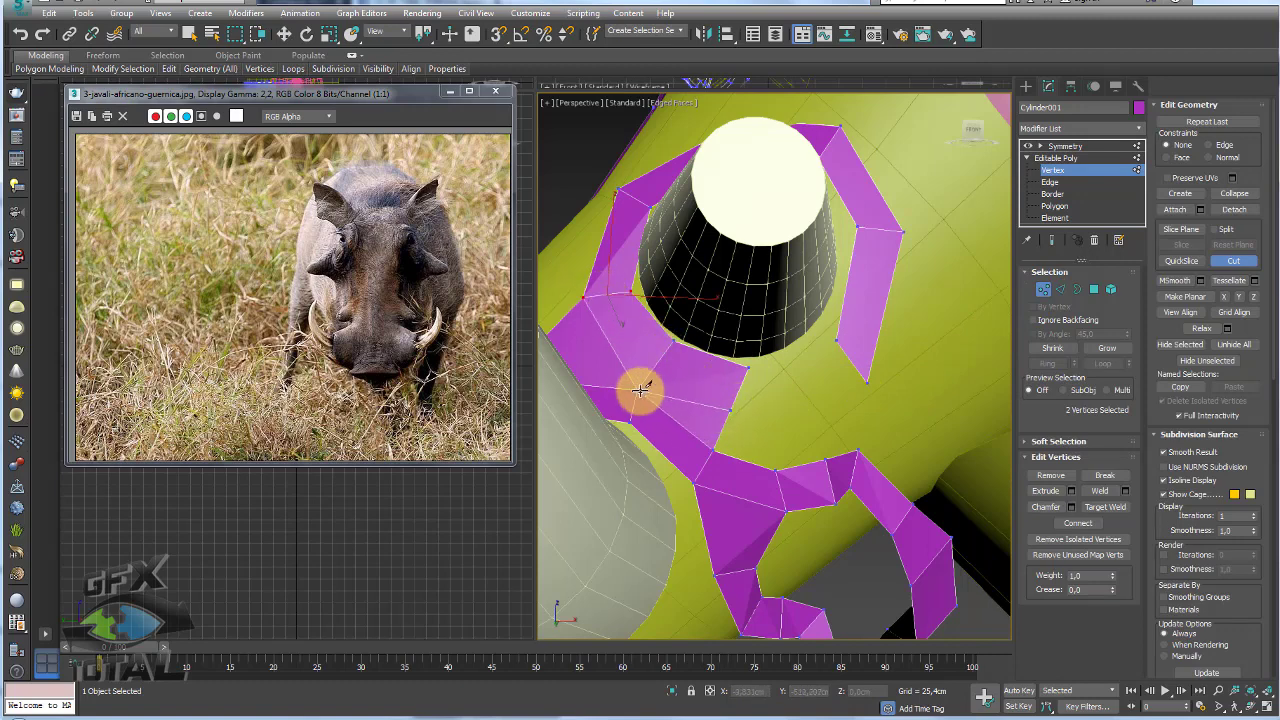
{"action": "left_click", "coordinate": [1060, 289]}
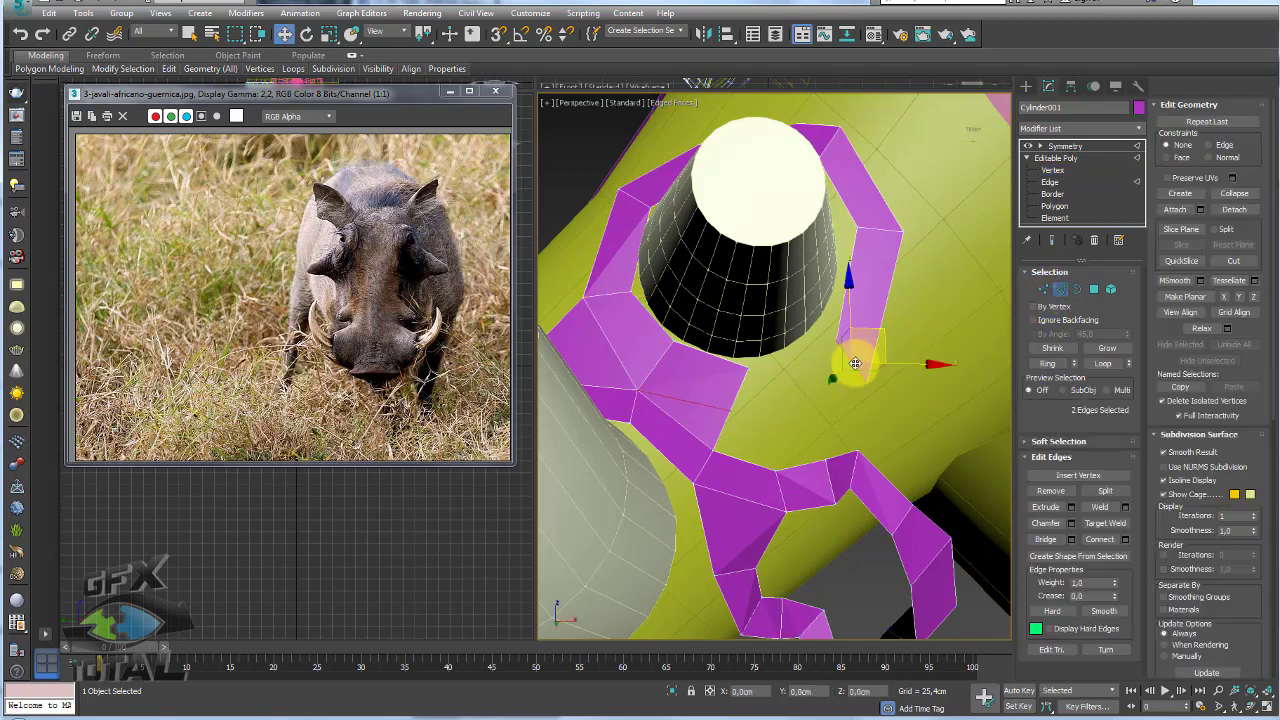
- Select the lower shell edge and a rim edge beside the eyeball, viewing the opening head-on
{"action": "left_click", "coordinate": [737, 386]}
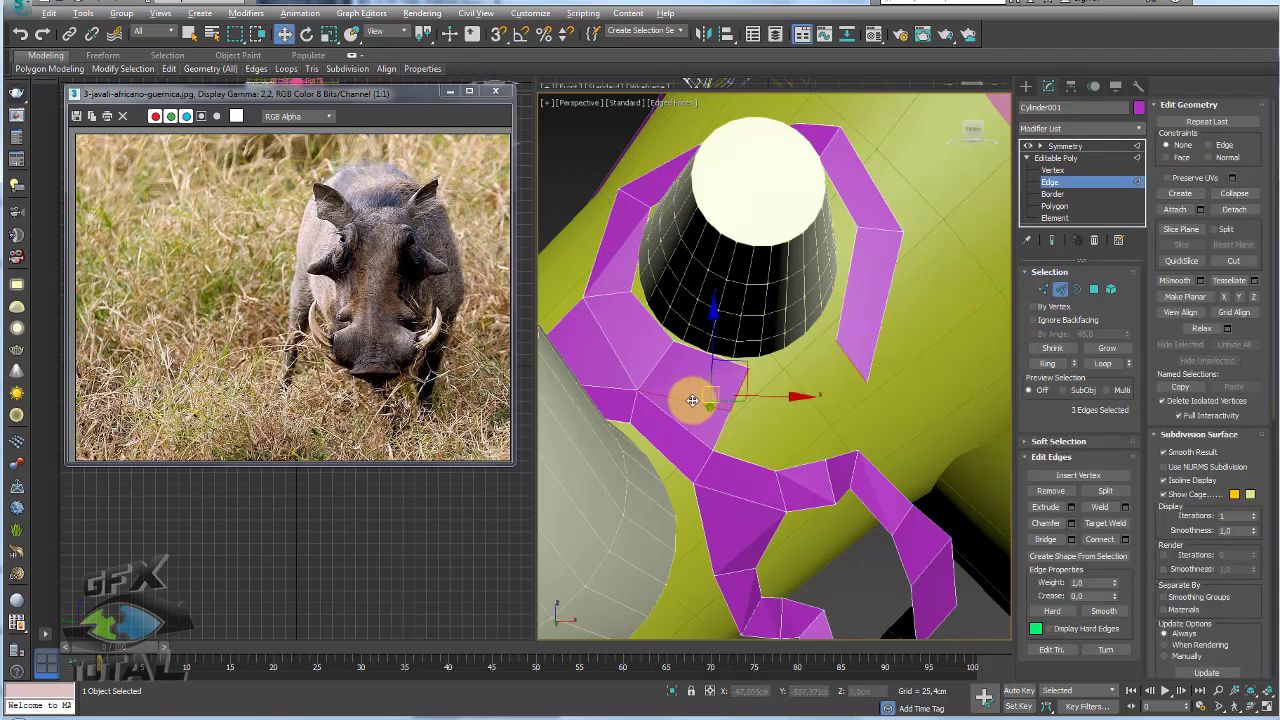
{"action": "middle_click_drag", "start_coordinate": [797, 438], "coordinate": [835, 368], "text": "alt"}
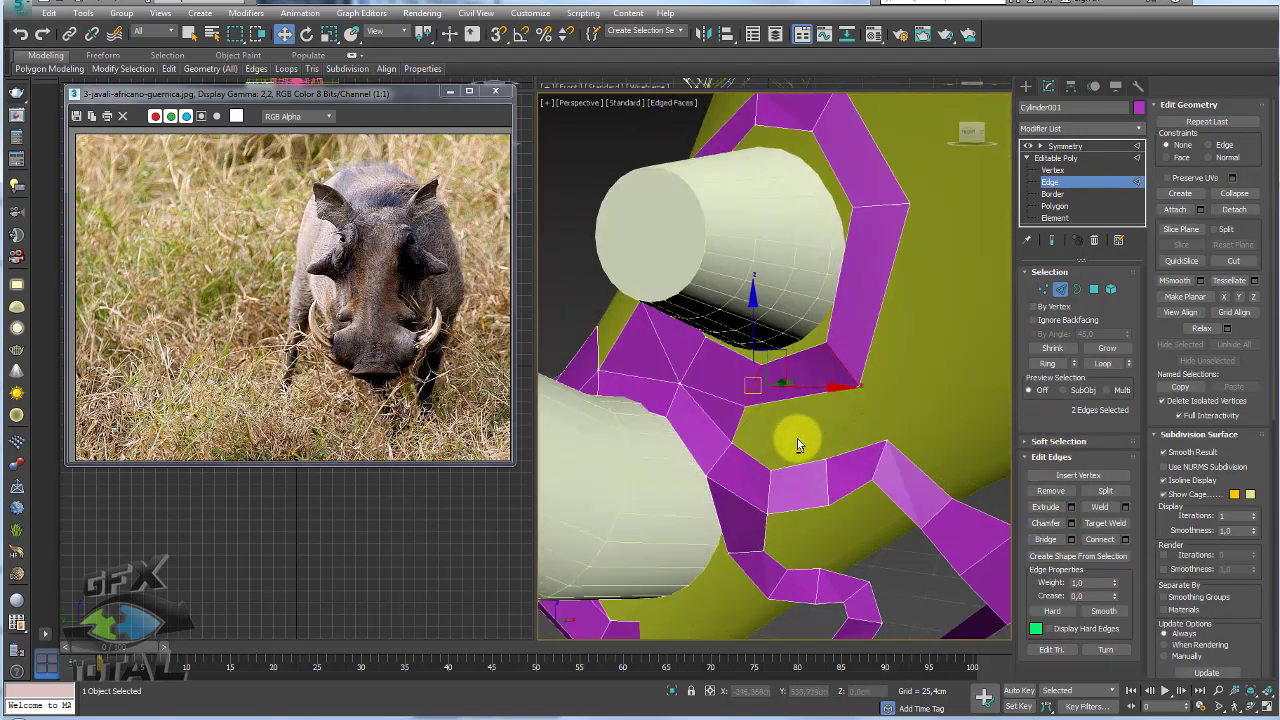
{"action": "left_click", "coordinate": [846, 362]}
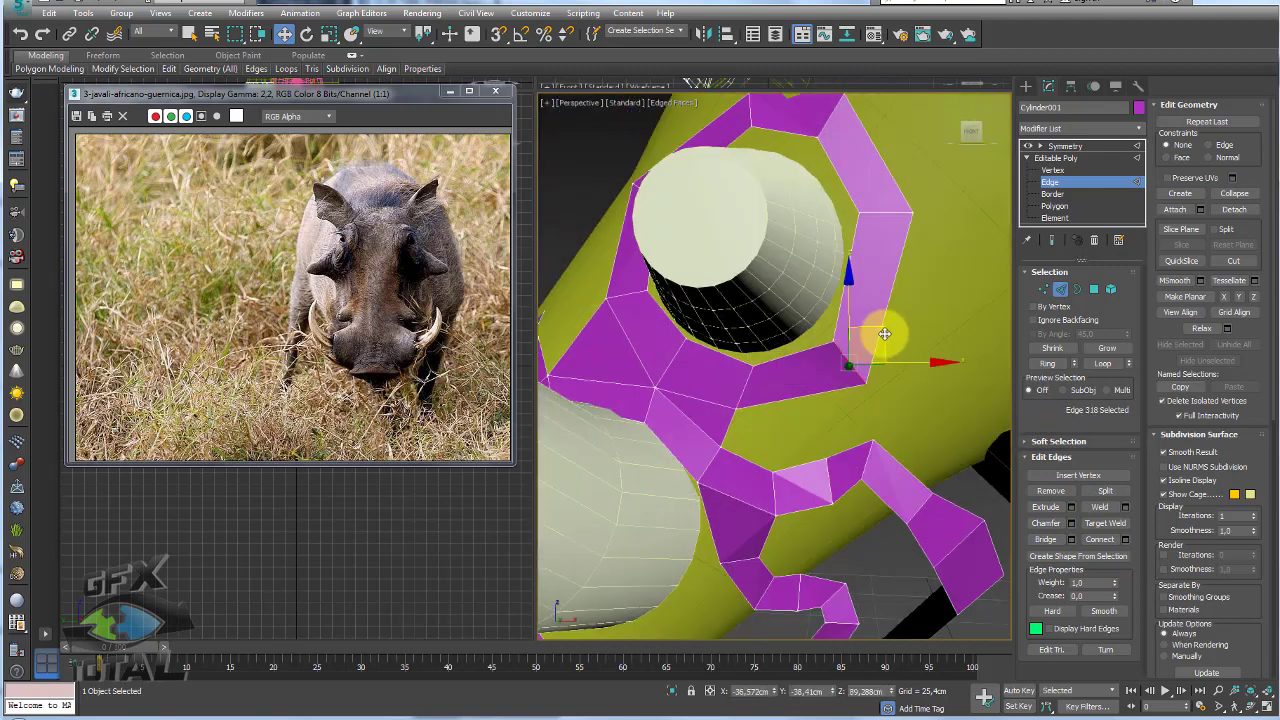
{"action": "mouse_move", "coordinate": [877, 351]}
{"action": "middle_mouse_down", "text": "alt"}
{"action": "mouse_move", "coordinate": [820, 363]}
{"action": "mouse_move", "coordinate": [846, 349]}
{"action": "middle_mouse_up", "text": "alt"}
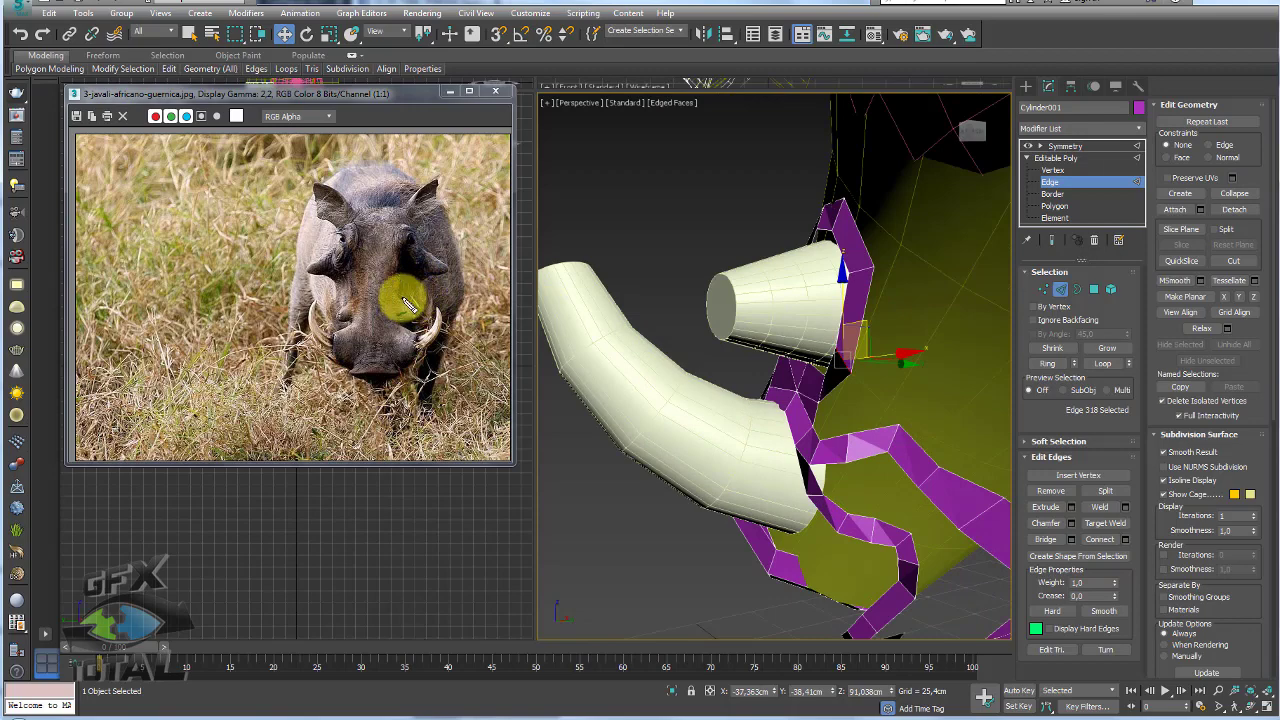
{"action": "mouse_move", "coordinate": [789, 357]}
{"action": "middle_mouse_down", "text": "alt"}
{"action": "mouse_move", "coordinate": [888, 386]}
{"action": "mouse_move", "coordinate": [857, 271]}
{"action": "mouse_move", "coordinate": [990, 290]}
{"action": "middle_mouse_up", "text": "alt"}
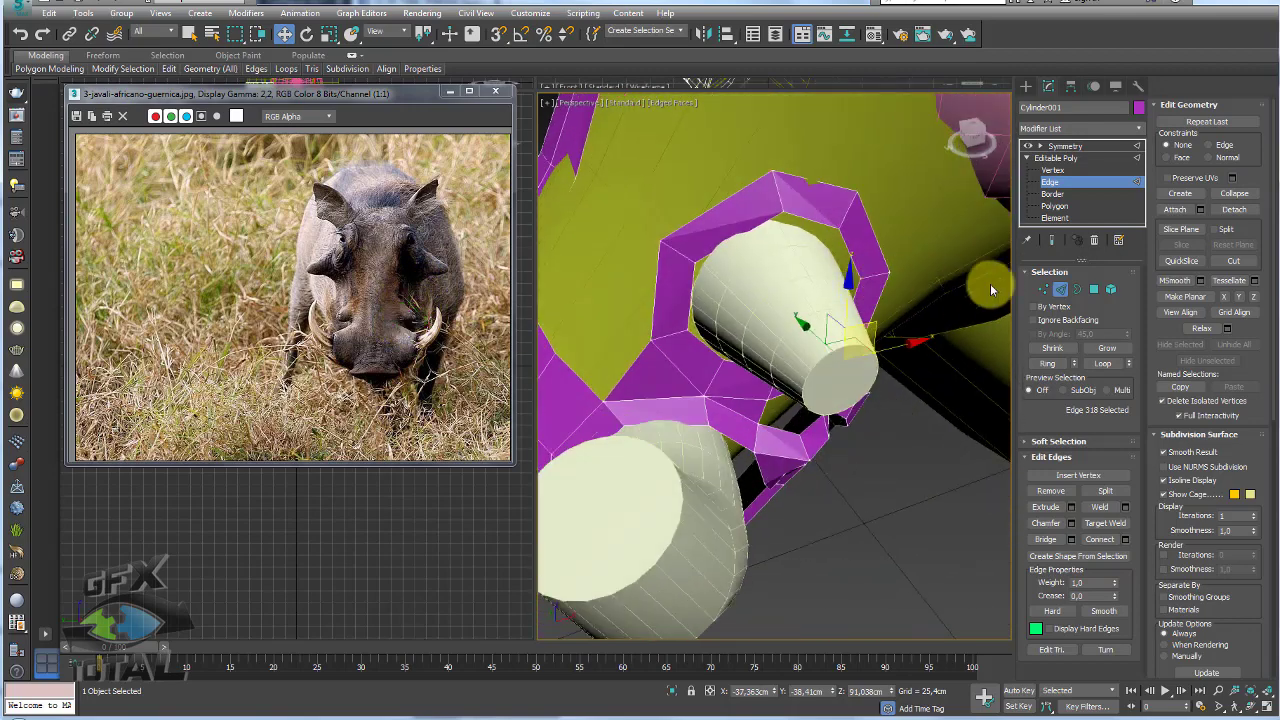
{"action": "left_click", "coordinate": [1075, 290]}
- Select the open border around the eyeball and Shift-extrude it inward into a rim
{"action": "left_click", "coordinate": [855, 243]}
{"action": "mouse_move", "coordinate": [843, 243]}
{"action": "middle_mouse_down", "text": "alt"}
{"action": "mouse_move", "coordinate": [697, 269]}
{"action": "mouse_move", "coordinate": [741, 295]}
{"action": "middle_mouse_up", "text": "alt"}
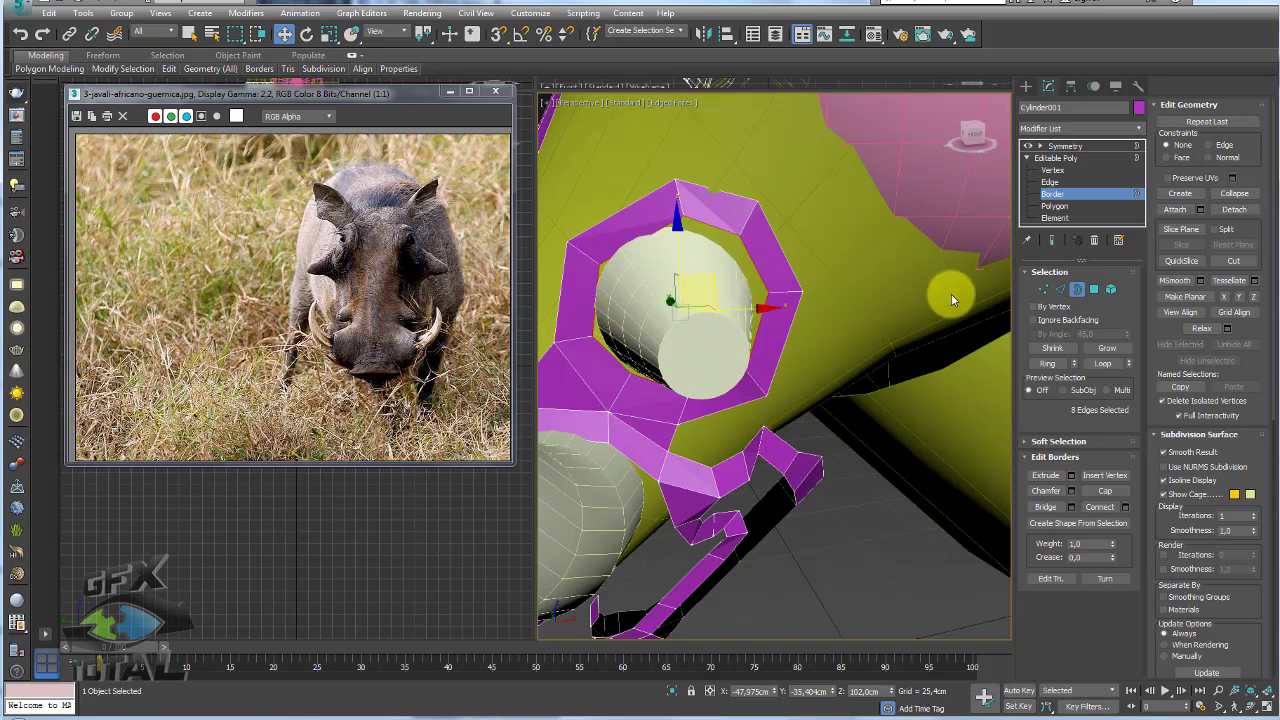
{"action": "middle_click_drag", "start_coordinate": [732, 275], "coordinate": [756, 345], "text": "alt"}
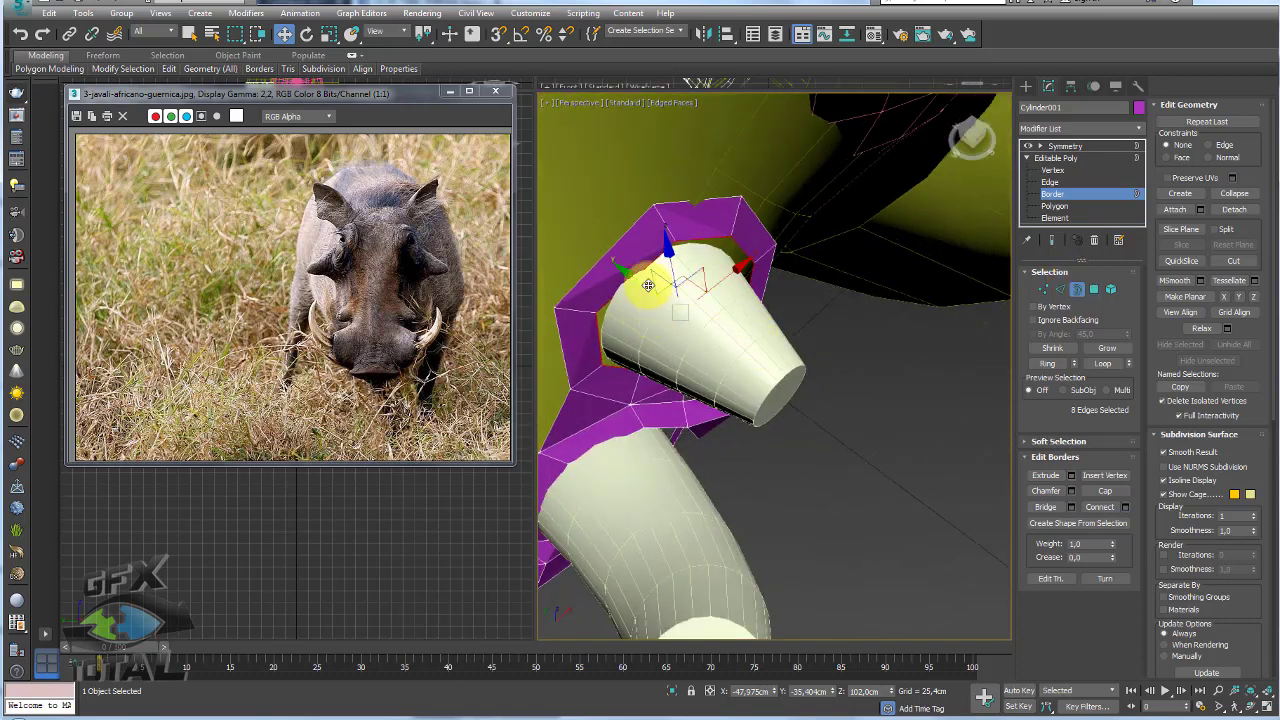
{"action": "mouse_move", "coordinate": [648, 286]}
{"action": "left_mouse_down", "text": "shift"}
{"action": "mouse_move", "coordinate": [733, 374]}
{"action": "mouse_move", "coordinate": [733, 322]}
{"action": "left_mouse_up", "text": "shift"}
{"action": "key", "text": "r"}
{"action": "key", "text": "w"}
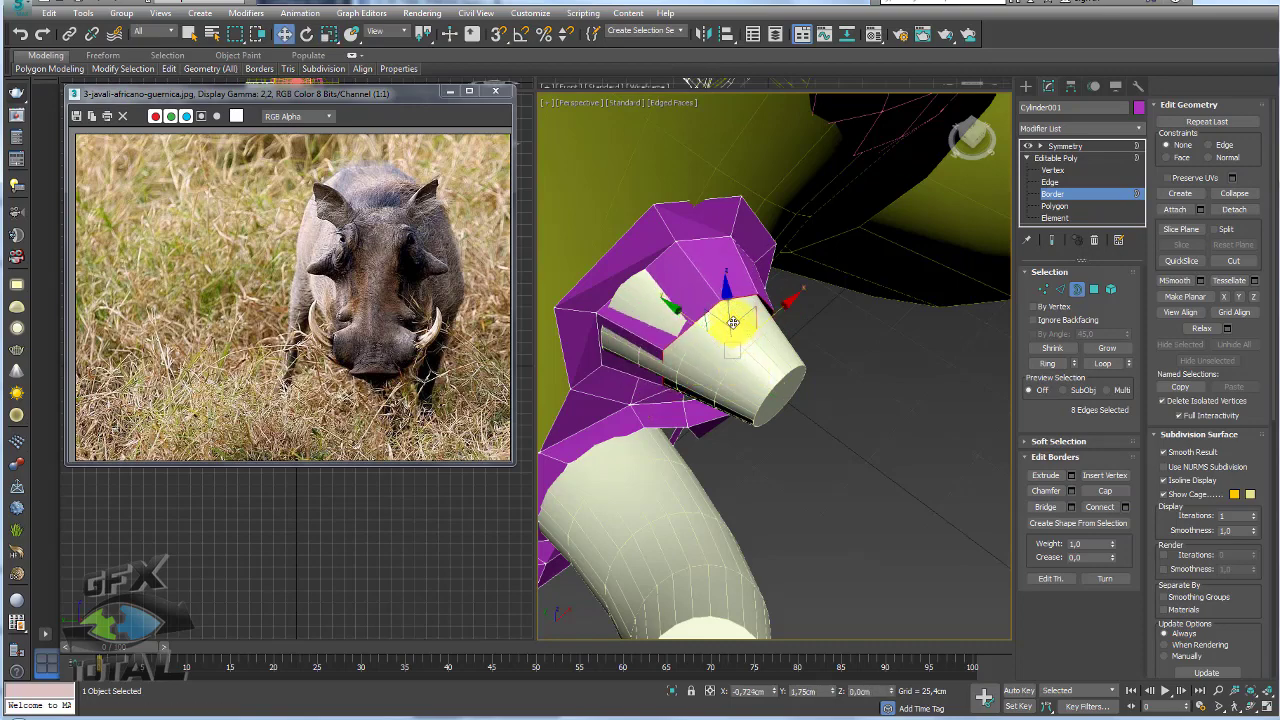
{"action": "middle_click_drag", "start_coordinate": [731, 323], "coordinate": [690, 250], "text": "alt"}
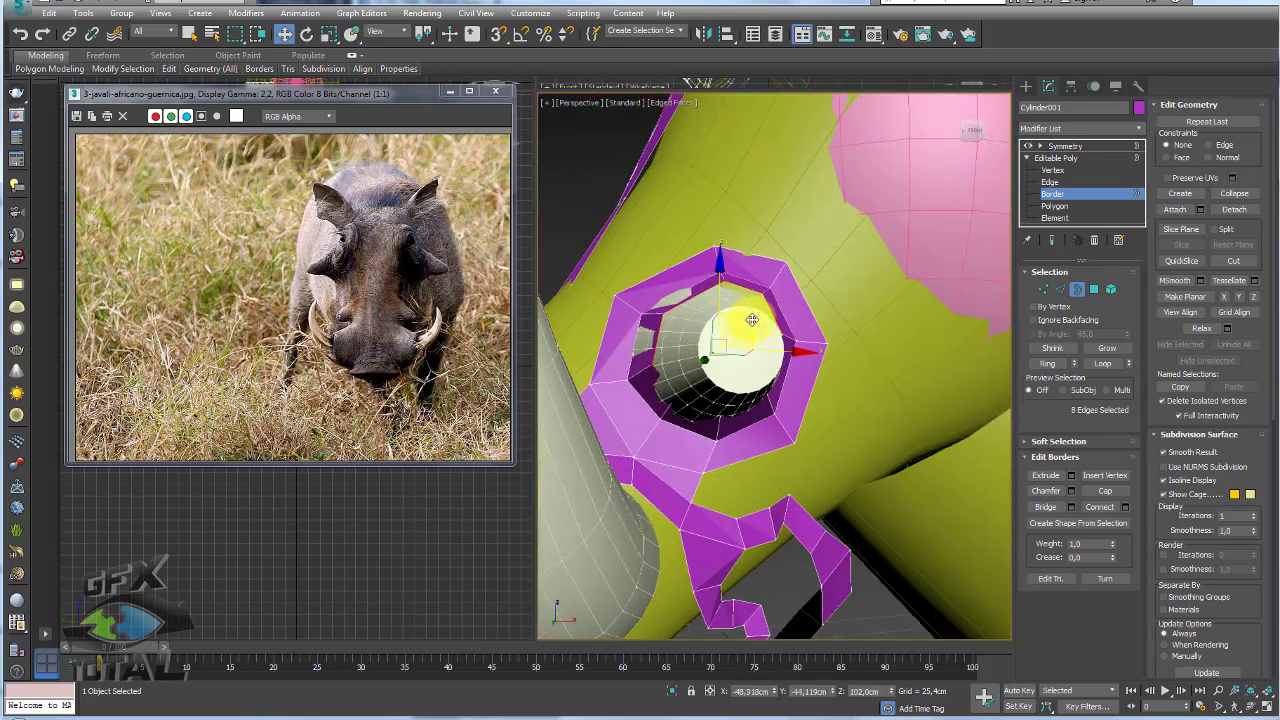
{"action": "left_click_drag", "start_coordinate": [752, 319], "coordinate": [745, 321]}
- Shrink and position the extruded ring around the eye cylinder, then cap its open end
{"action": "middle_click_drag", "start_coordinate": [735, 327], "coordinate": [736, 377], "text": "alt"}
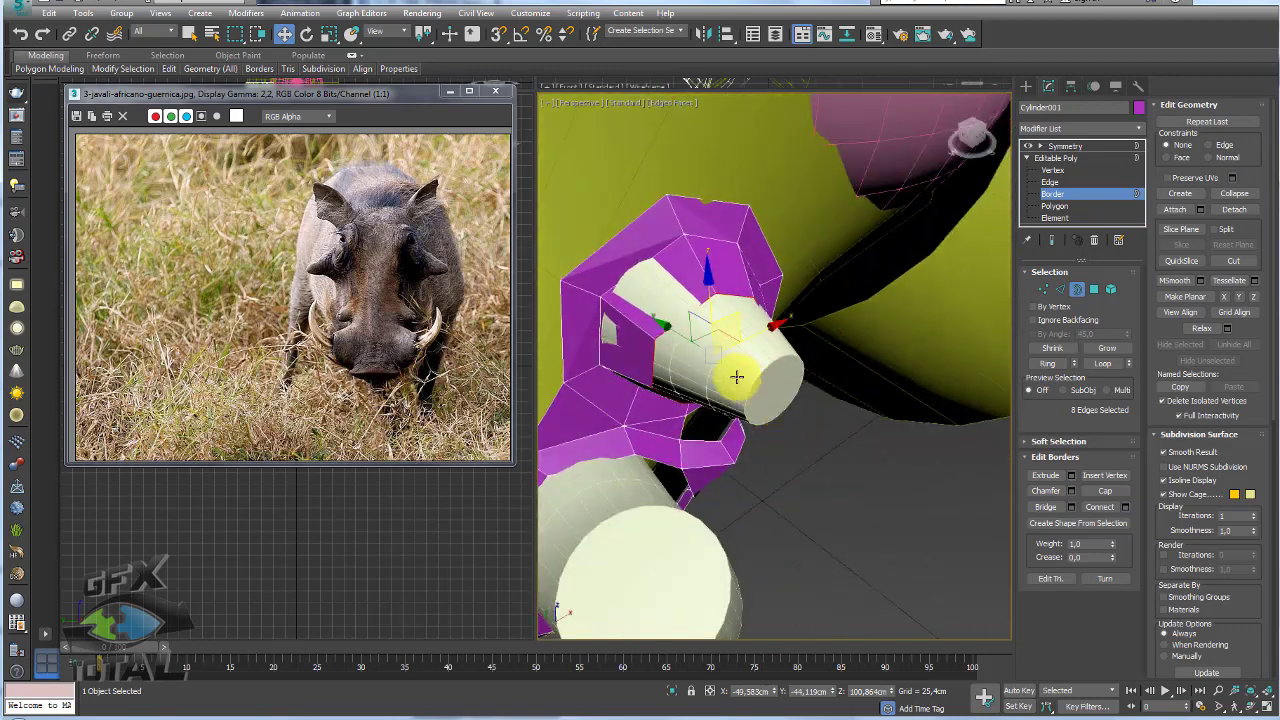
{"action": "mouse_move", "coordinate": [707, 339]}
{"action": "left_mouse_down"}
{"action": "mouse_move", "coordinate": [757, 363]}
{"action": "mouse_move", "coordinate": [780, 438]}
{"action": "left_mouse_up"}
{"action": "key", "text": "r"}
{"action": "key", "text": "w"}
{"action": "middle_click_drag", "start_coordinate": [780, 438], "coordinate": [797, 356], "text": "alt"}
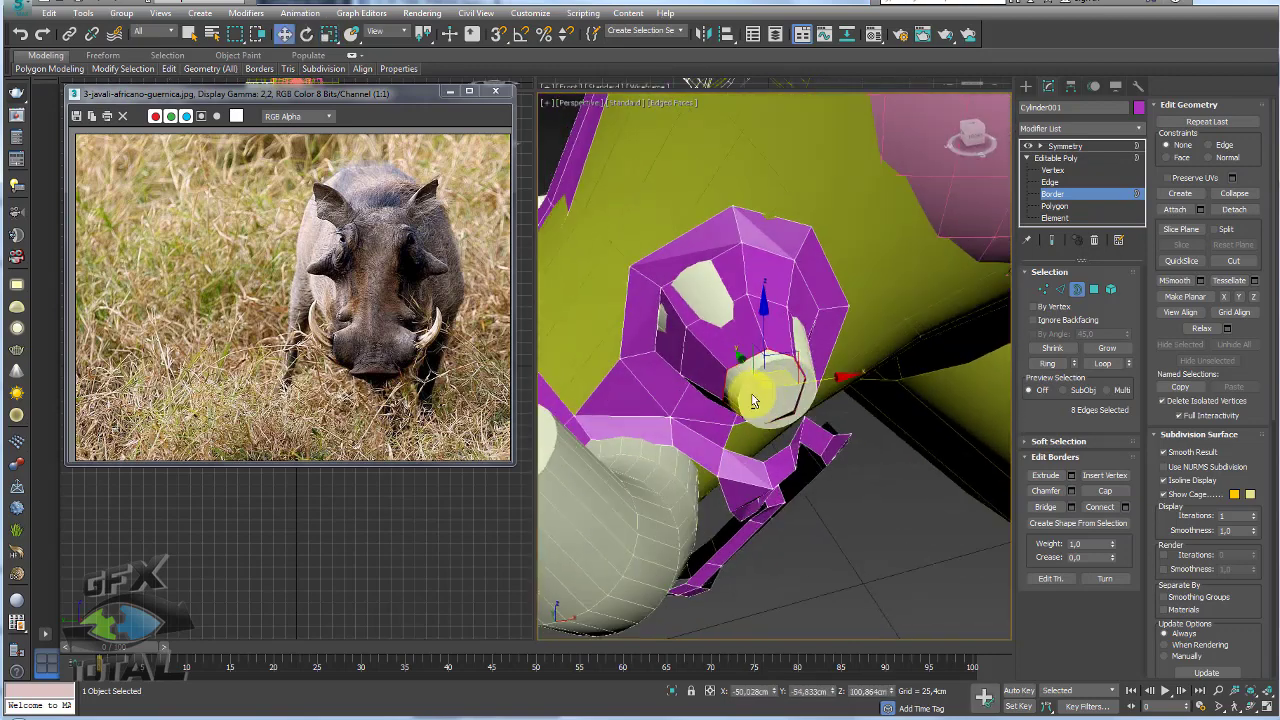
{"action": "left_click_drag", "start_coordinate": [797, 356], "coordinate": [802, 369]}
{"action": "mouse_move", "coordinate": [804, 369]}
{"action": "middle_mouse_down", "text": "alt"}
{"action": "mouse_move", "coordinate": [741, 375]}
{"action": "mouse_move", "coordinate": [779, 401]}
{"action": "middle_mouse_up", "text": "alt"}
{"action": "scroll", "coordinate": [750, 385], "scroll_direction": "up", "scroll_amount": 3}
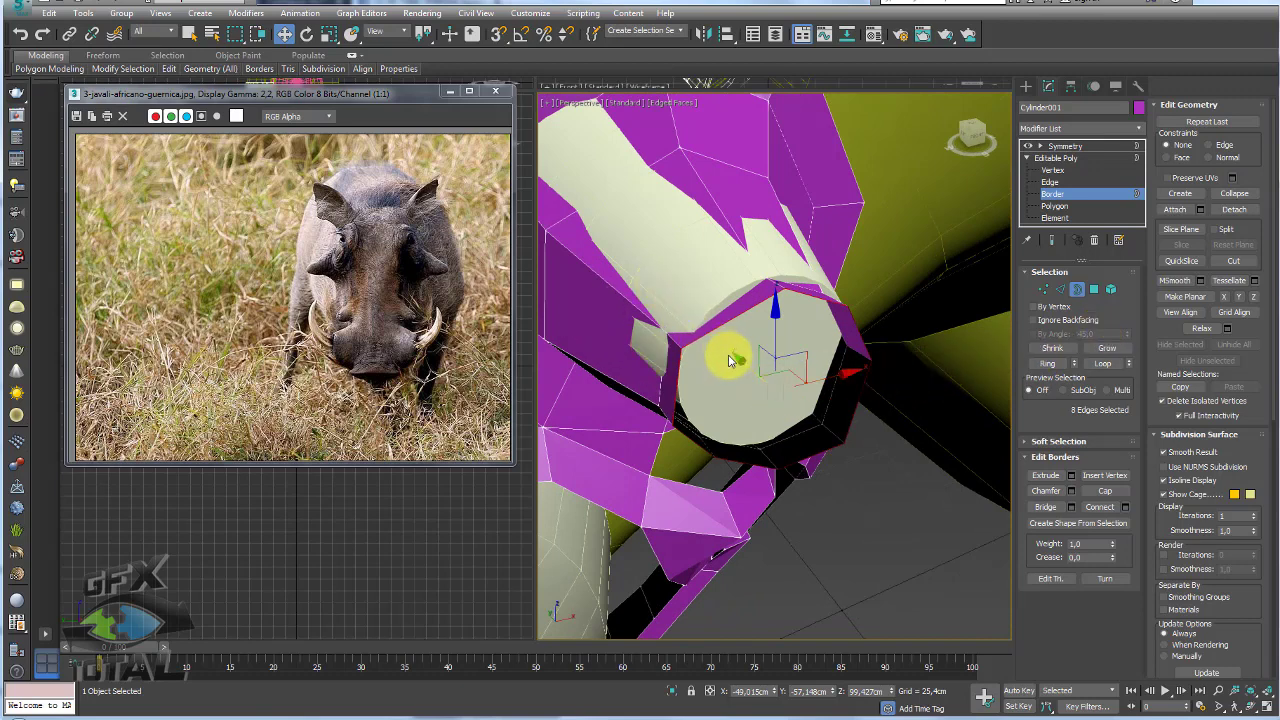
{"action": "left_click_drag", "start_coordinate": [730, 360], "coordinate": [832, 377]}
{"action": "left_click_drag", "start_coordinate": [729, 346], "coordinate": [743, 363]}
{"action": "left_click", "coordinate": [1102, 489]}
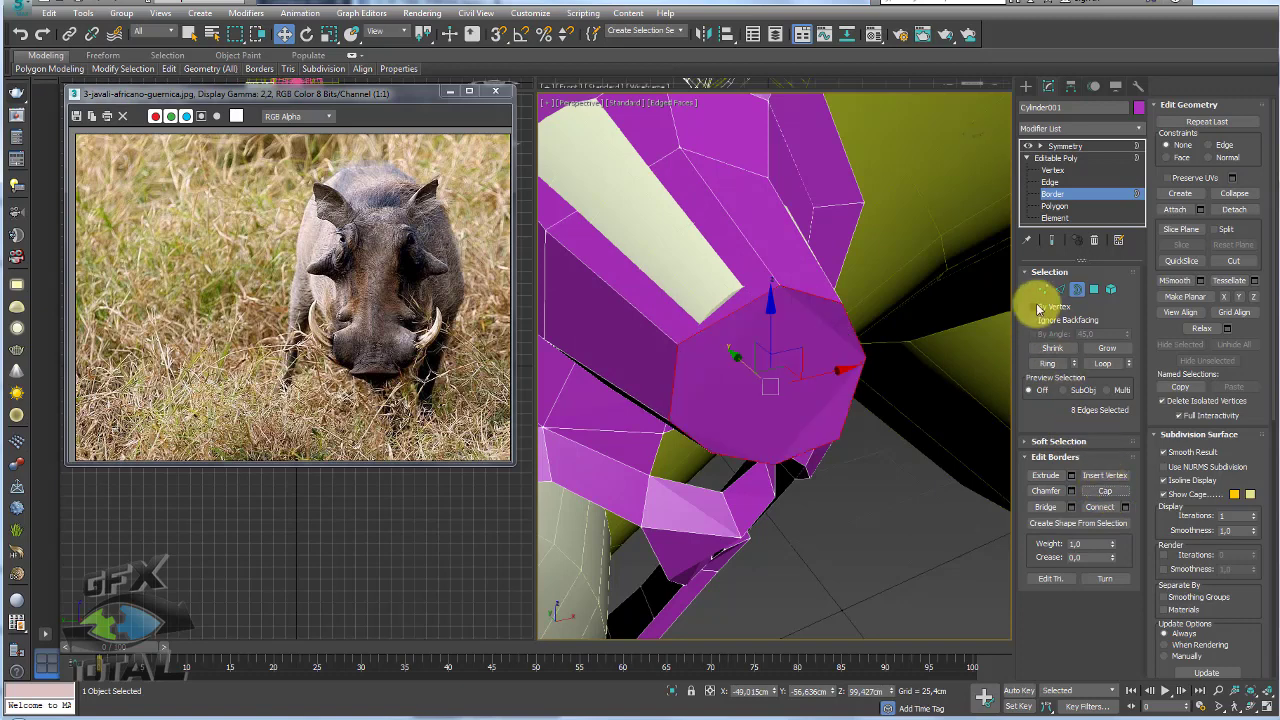
{"action": "left_click", "coordinate": [1043, 290]}
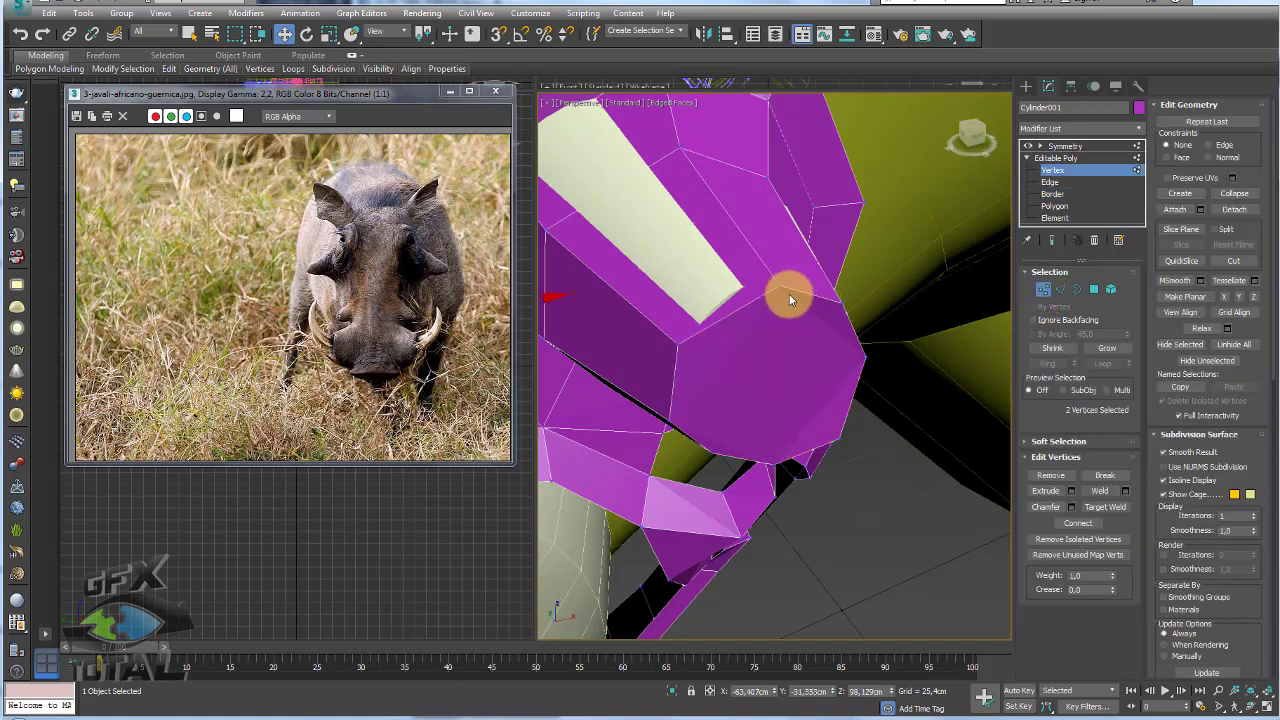
{"action": "left_click", "coordinate": [772, 462], "text": "ctrl"}
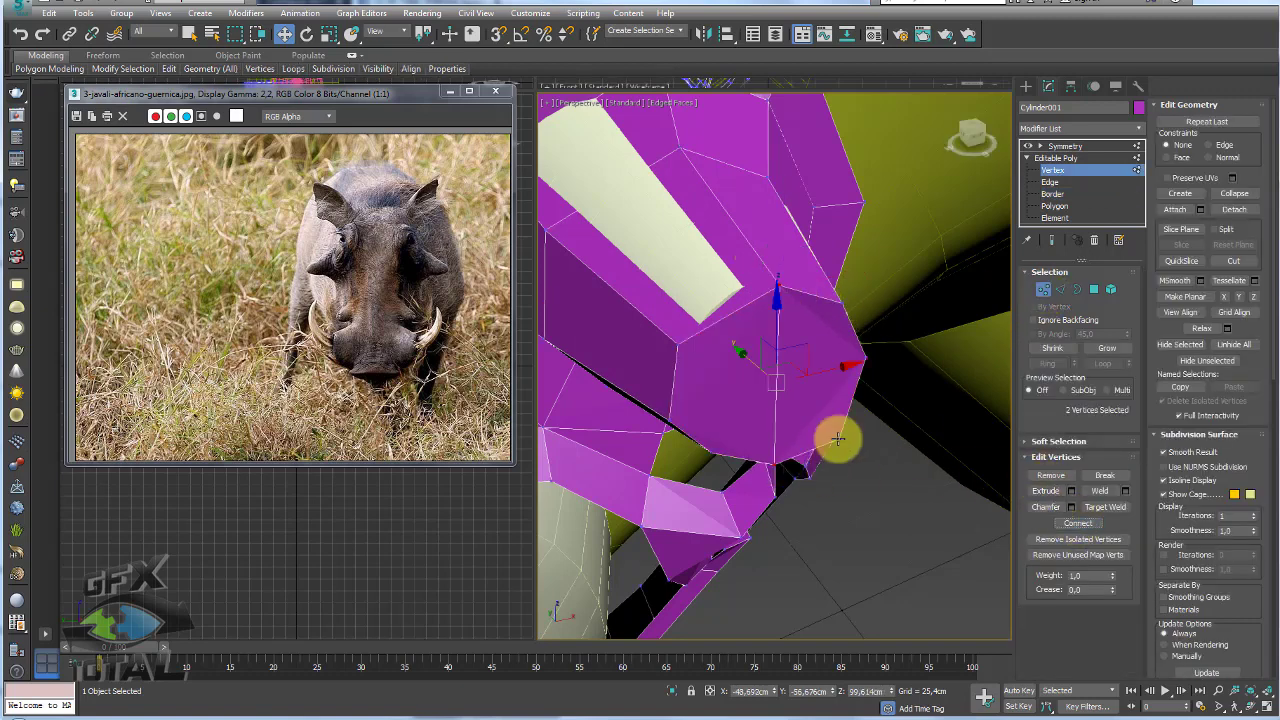
{"action": "key", "text": "ctrl+shift+e"}
{"action": "left_click", "coordinate": [670, 418]}
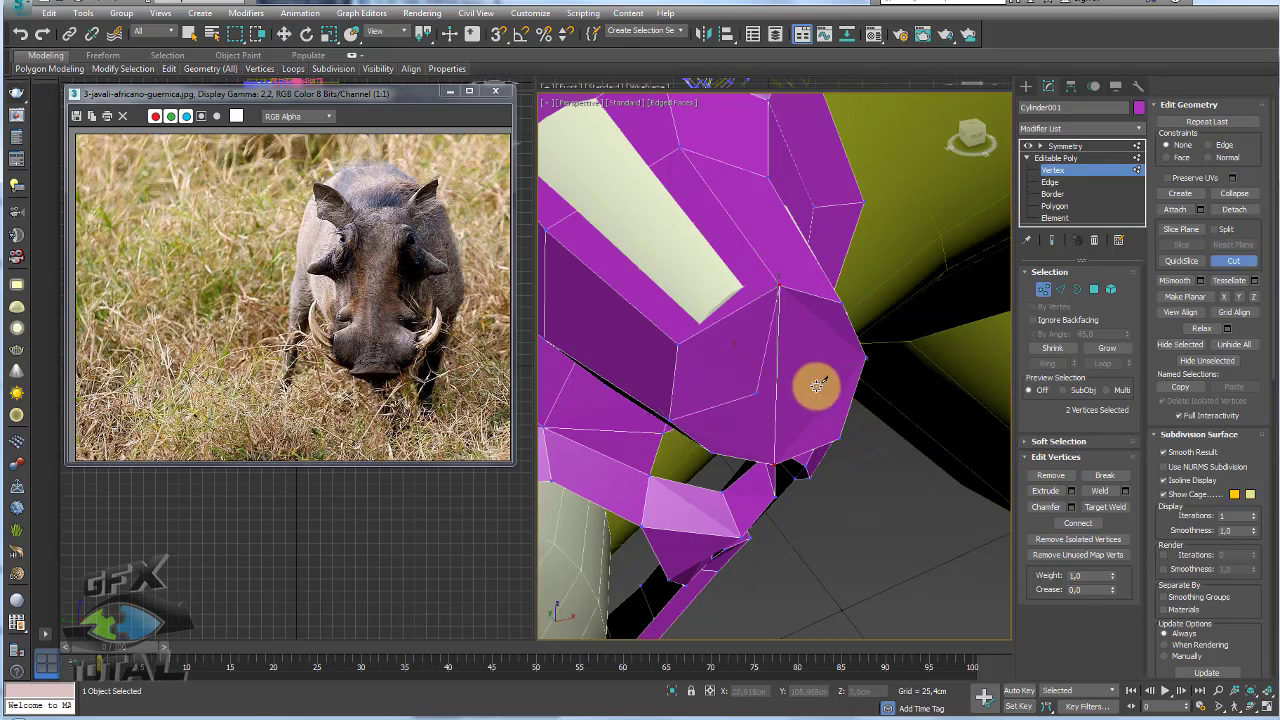
{"action": "middle_click_drag", "start_coordinate": [886, 408], "coordinate": [768, 386], "text": "alt"}
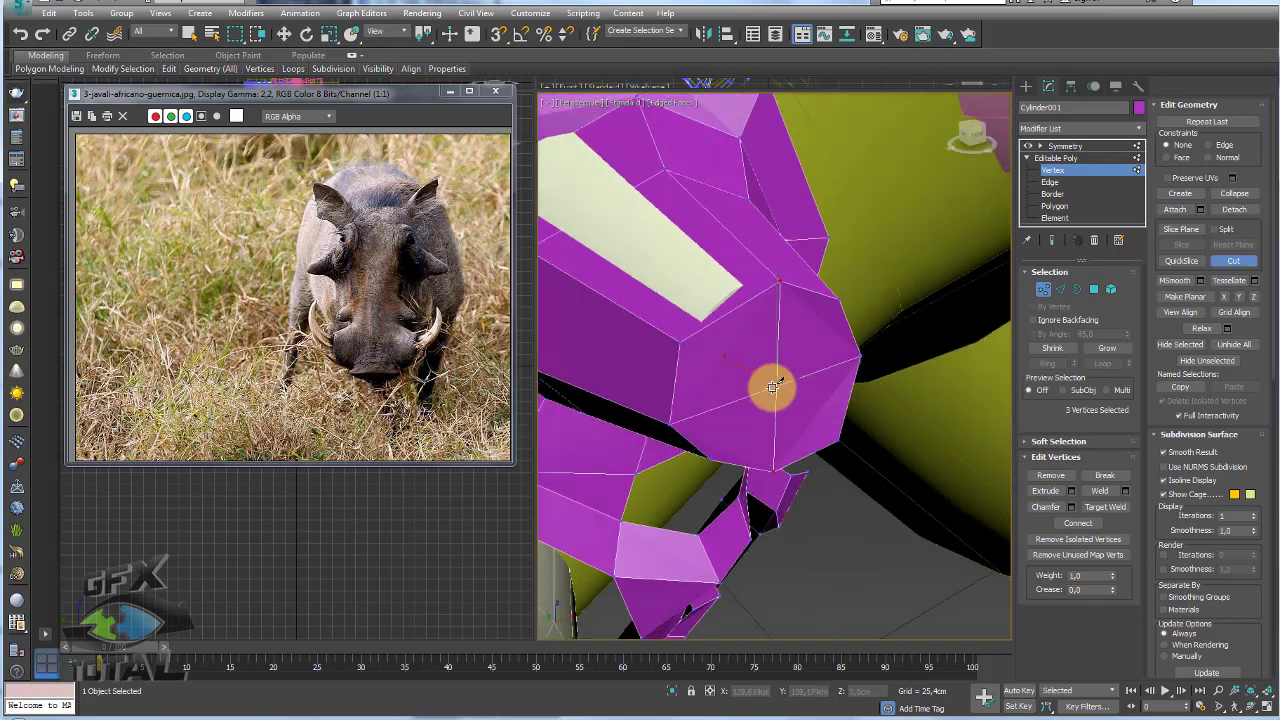
{"action": "key", "text": "w"}
{"action": "left_click_drag", "start_coordinate": [751, 374], "coordinate": [771, 391]}
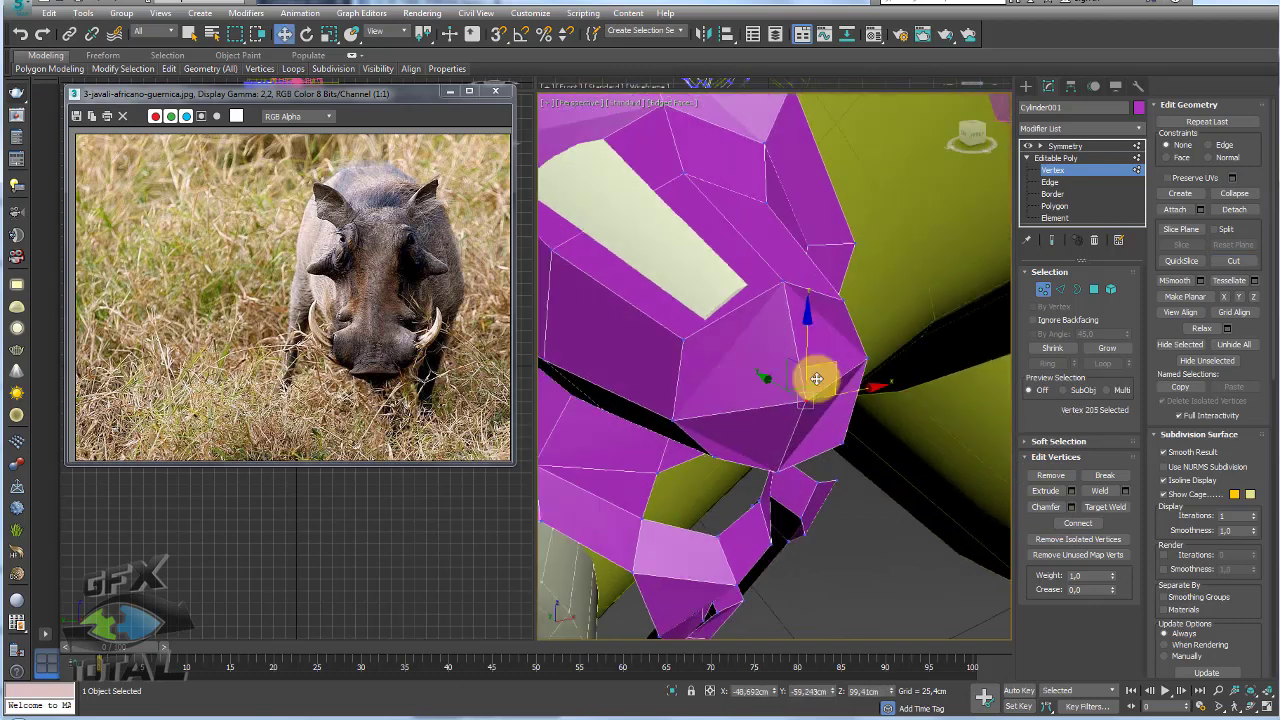
{"action": "mouse_move", "coordinate": [817, 374]}
{"action": "middle_mouse_down", "text": "alt"}
{"action": "mouse_move", "coordinate": [831, 373]}
{"action": "mouse_move", "coordinate": [768, 292]}
{"action": "middle_mouse_up", "text": "alt"}
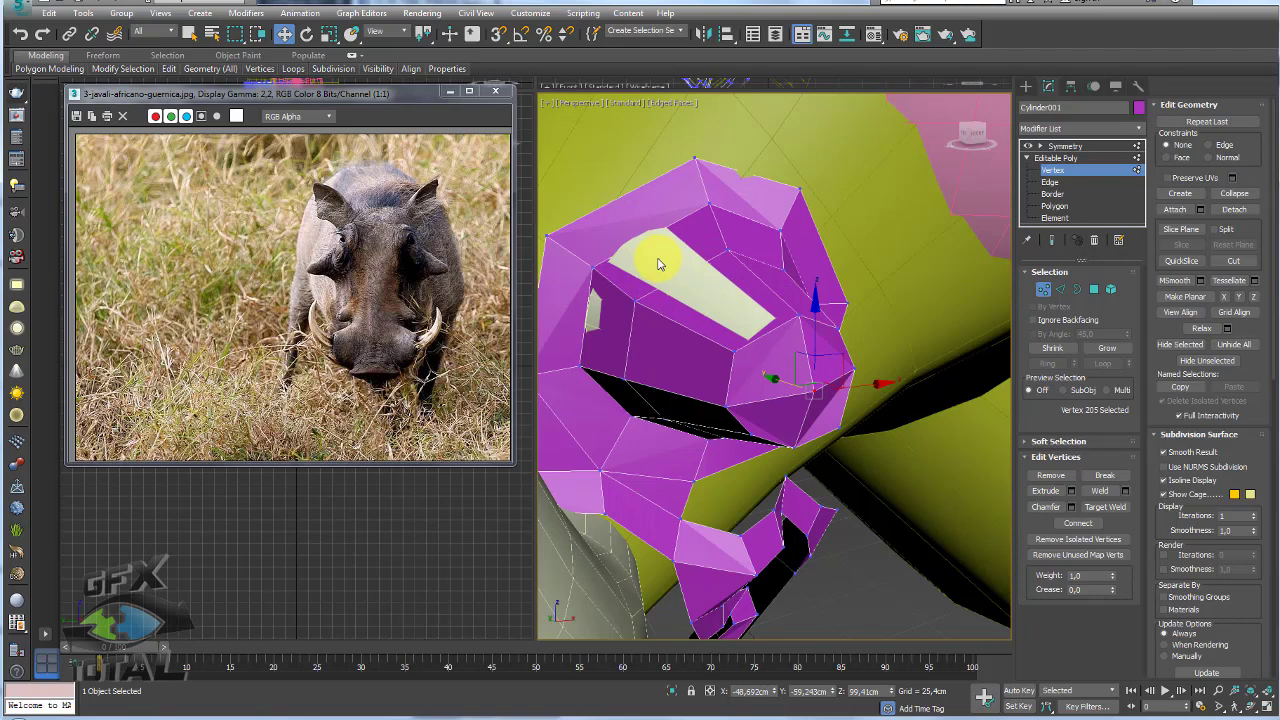
{"action": "scroll", "coordinate": [744, 330], "scroll_direction": "down", "scroll_amount": 3}
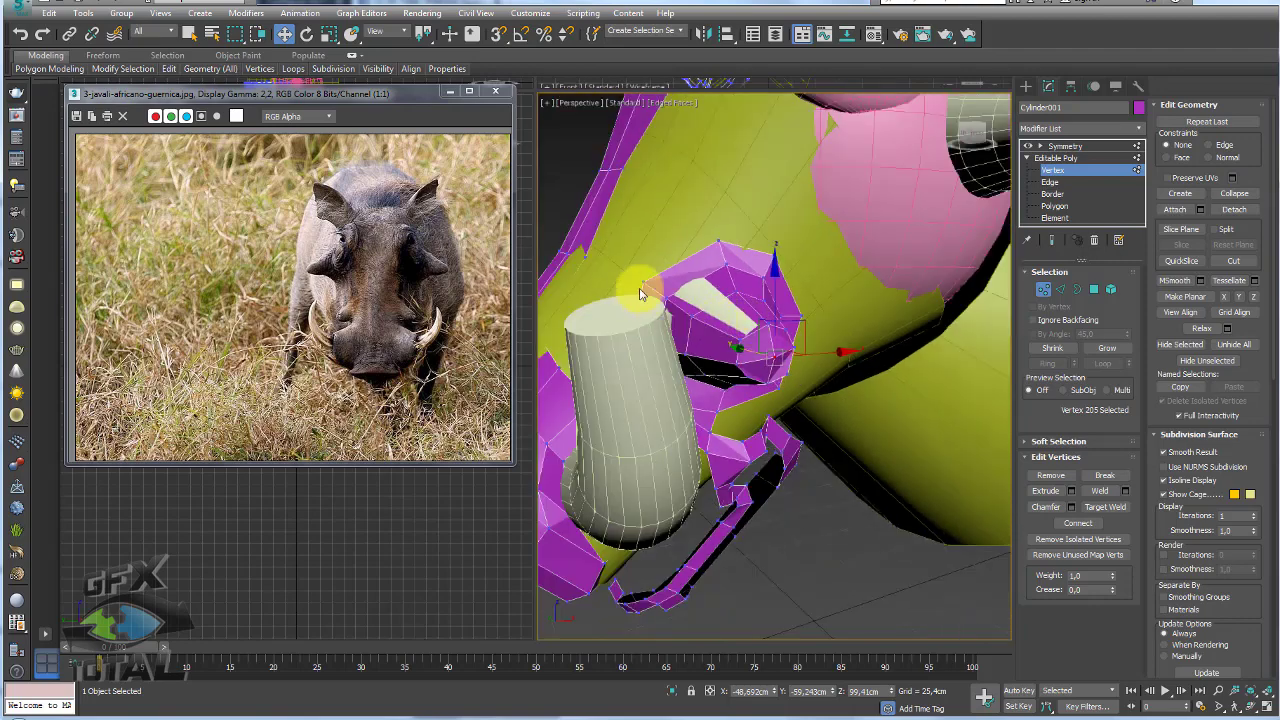
{"action": "middle_click_drag", "start_coordinate": [641, 292], "coordinate": [678, 364], "text": "alt"}
{"action": "mouse_move", "coordinate": [741, 338]}
{"action": "middle_mouse_down", "text": "alt"}
{"action": "mouse_move", "coordinate": [779, 357]}
{"action": "mouse_move", "coordinate": [694, 269]}
{"action": "mouse_move", "coordinate": [666, 209]}
{"action": "mouse_move", "coordinate": [763, 291]}
{"action": "mouse_move", "coordinate": [892, 370]}
{"action": "mouse_move", "coordinate": [829, 383]}
{"action": "mouse_move", "coordinate": [849, 404]}
{"action": "mouse_move", "coordinate": [1057, 323]}
{"action": "middle_mouse_up", "text": "alt"}
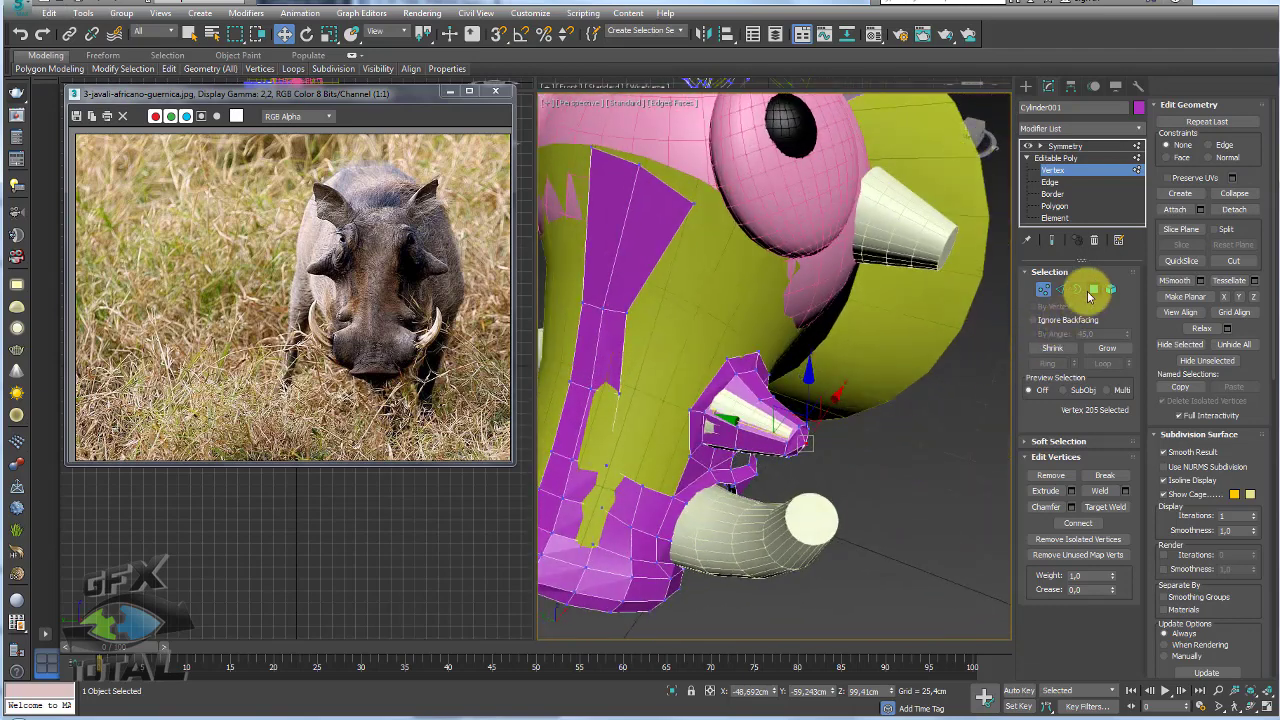
- Select the ring faces at Polygon level and grow the selection twice to 28 polygons
{"action": "left_click", "coordinate": [1093, 289]}
{"action": "left_click", "coordinate": [1043, 289]}
{"action": "left_click", "coordinate": [1094, 289]}
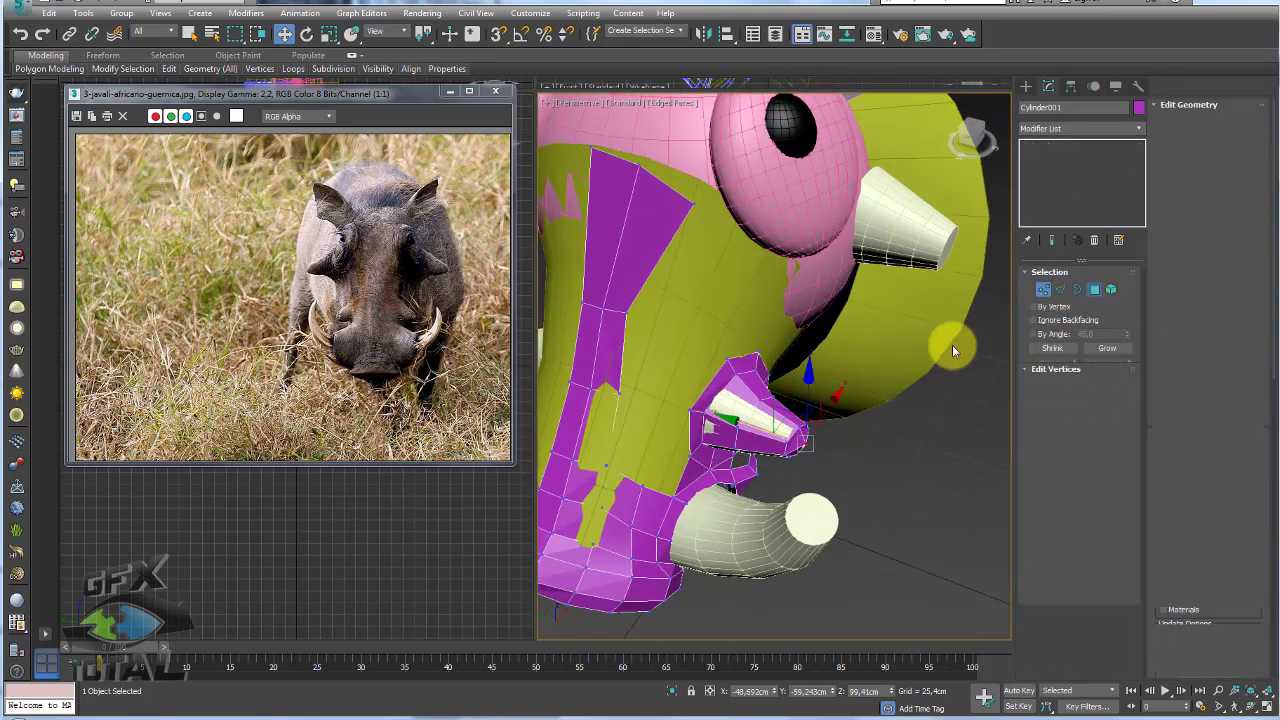
{"action": "mouse_move", "coordinate": [952, 350]}
{"action": "middle_mouse_down", "text": "alt"}
{"action": "mouse_move", "coordinate": [841, 366]}
{"action": "mouse_move", "coordinate": [1071, 372]}
{"action": "middle_mouse_up", "text": "alt"}
{"action": "left_click", "coordinate": [1100, 347]}
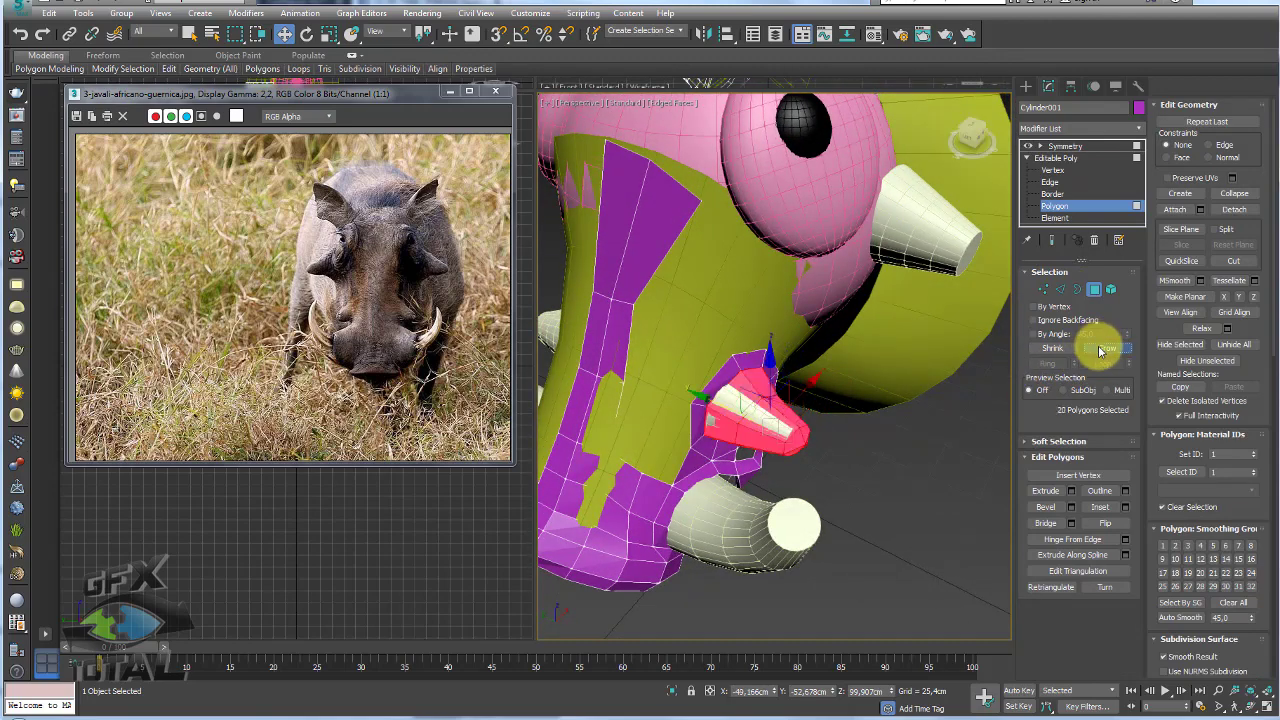
{"action": "mouse_move", "coordinate": [900, 360]}
{"action": "middle_mouse_down", "text": "alt"}
{"action": "mouse_move", "coordinate": [829, 362]}
{"action": "mouse_move", "coordinate": [1036, 352]}
{"action": "middle_mouse_up", "text": "alt"}
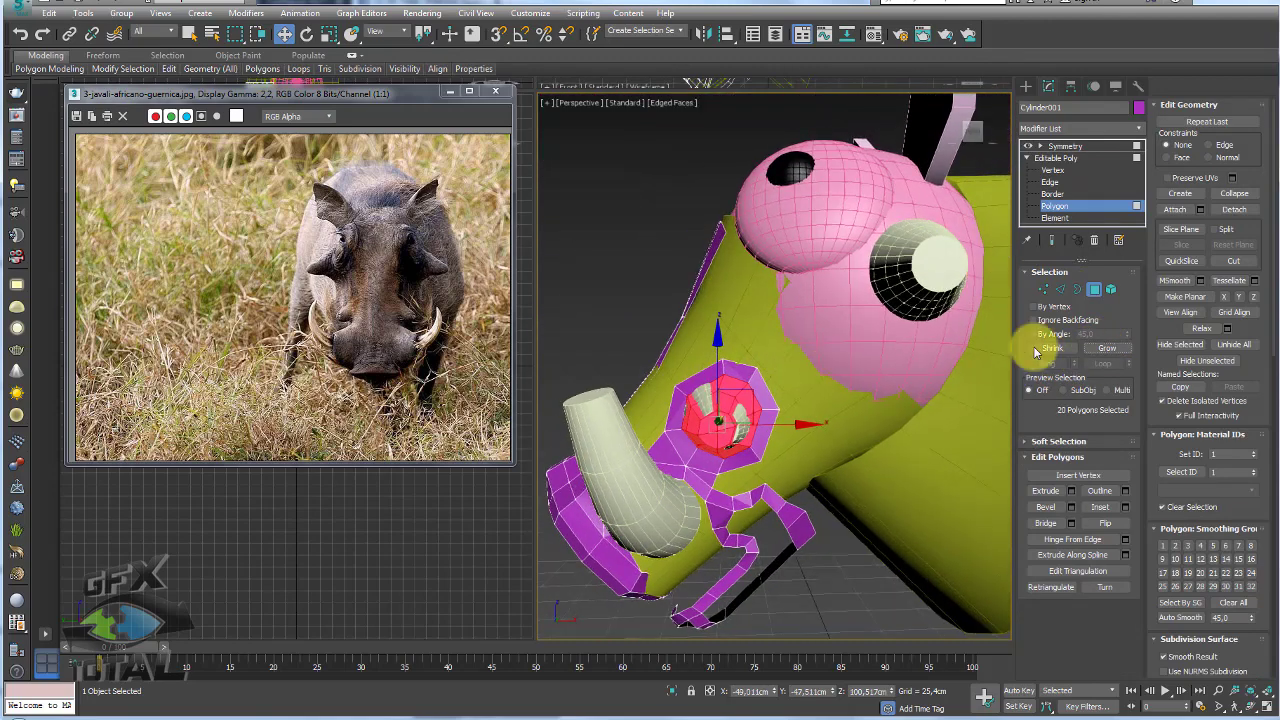
{"action": "left_click", "coordinate": [1100, 347]}
- Shift-move a copy of the ring off the shell as a cloned element
{"action": "middle_click_drag", "start_coordinate": [809, 491], "coordinate": [752, 393], "text": "alt"}
{"action": "left_click_drag", "start_coordinate": [752, 393], "coordinate": [1000, 200]}
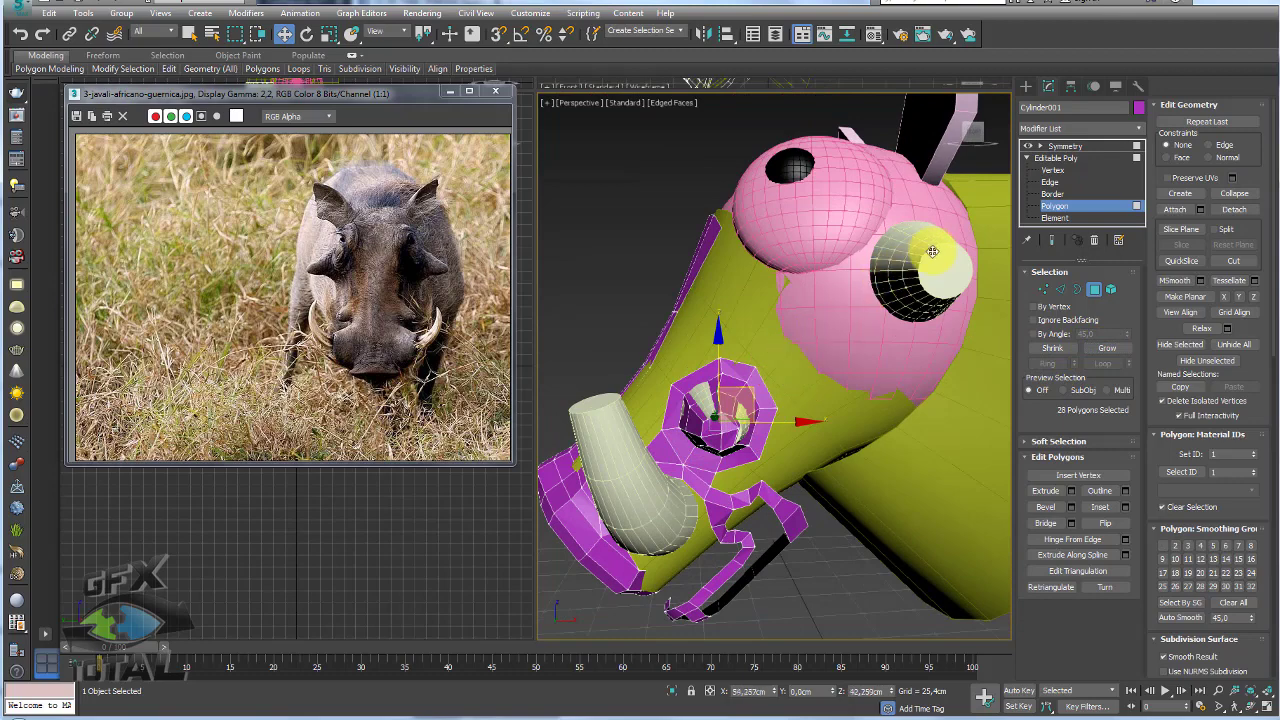
{"action": "left_click", "coordinate": [603, 360]}
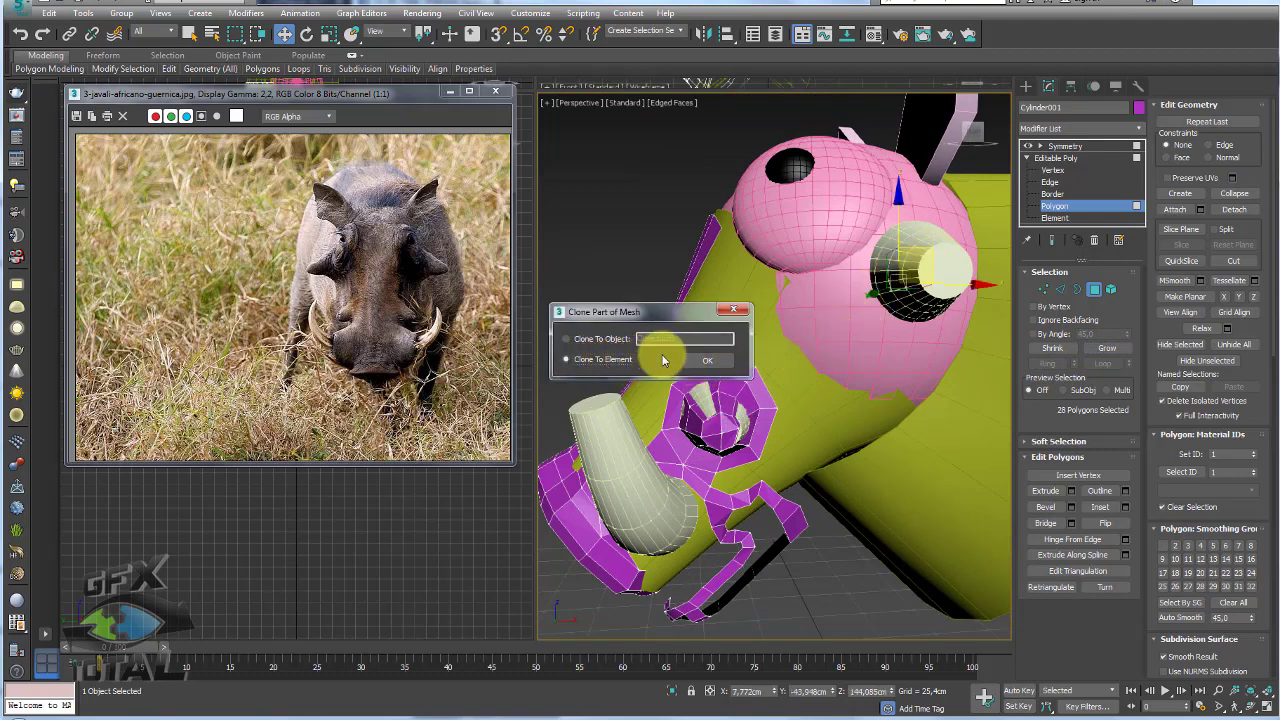
{"action": "left_click", "coordinate": [720, 360]}
{"action": "mouse_move", "coordinate": [720, 360]}
{"action": "middle_mouse_down", "text": "alt"}
{"action": "mouse_move", "coordinate": [776, 350]}
{"action": "mouse_move", "coordinate": [859, 278]}
{"action": "middle_mouse_up", "text": "alt"}
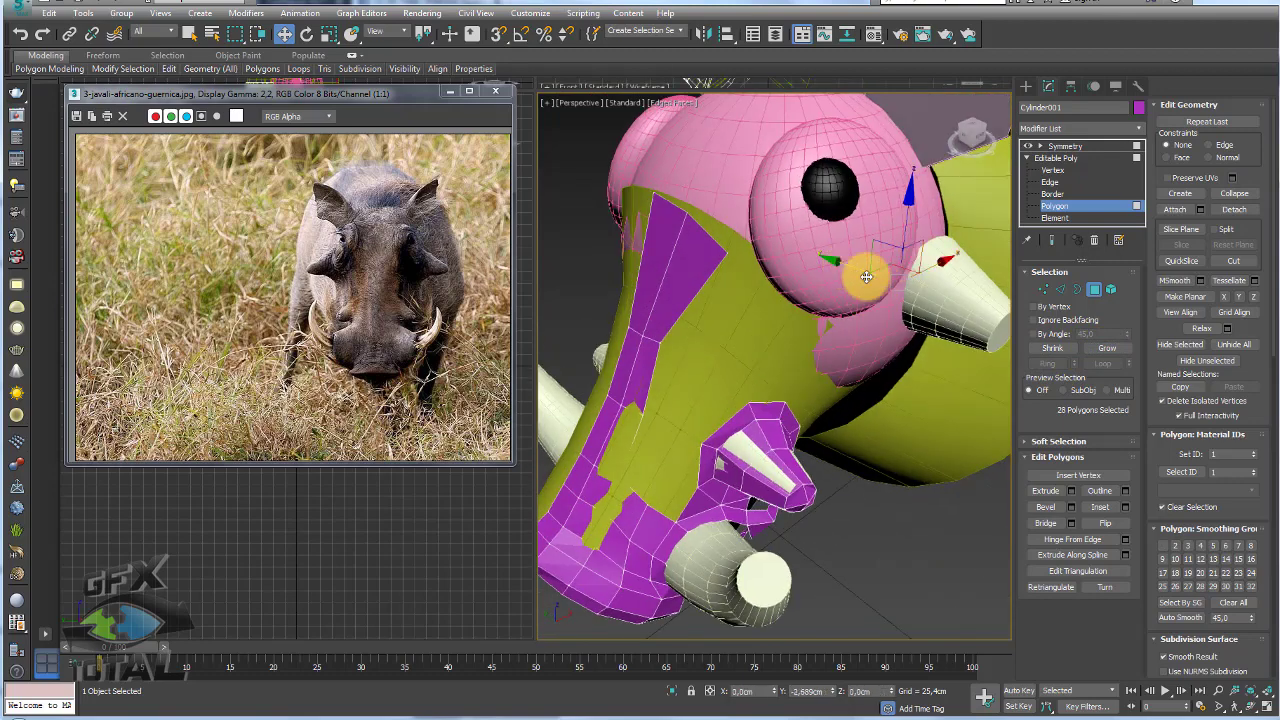
- Scale up and rotate the copied ring to face the upper eye cone
{"action": "key", "text": "r"}
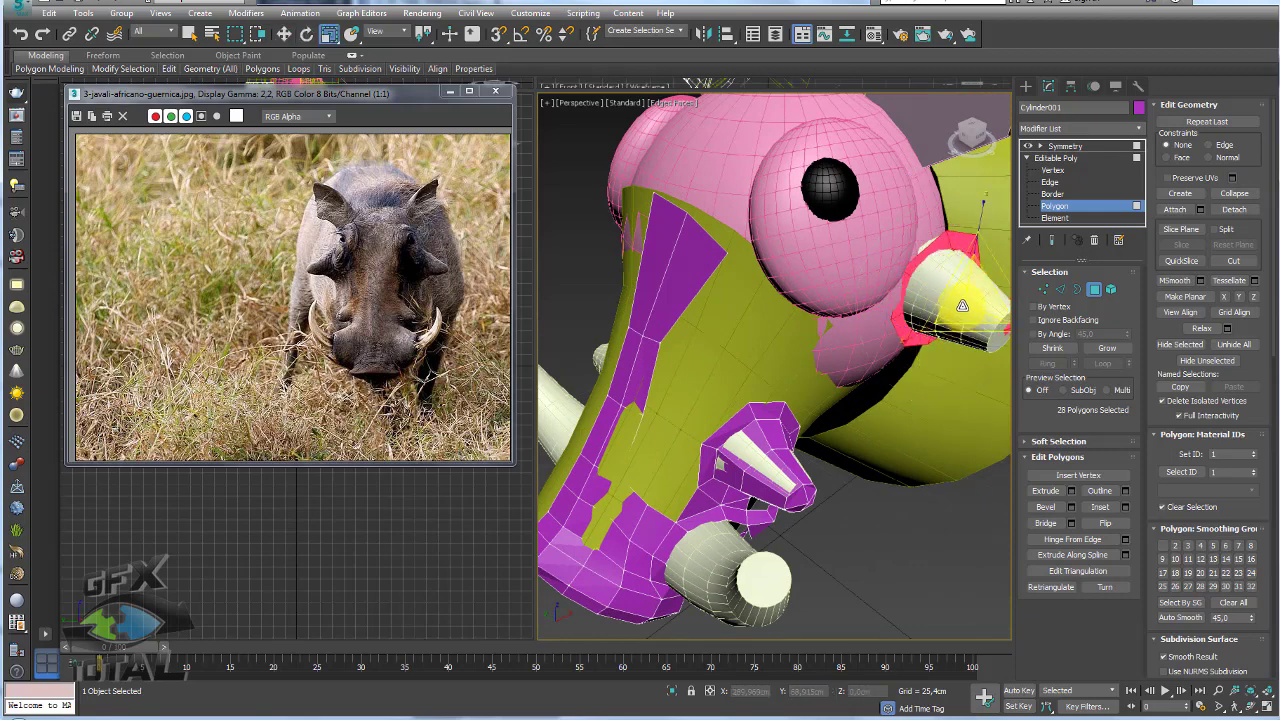
{"action": "left_click_drag", "start_coordinate": [950, 300], "coordinate": [974, 285]}
{"action": "key", "text": "e"}
{"action": "middle_click_drag", "start_coordinate": [974, 285], "coordinate": [785, 333], "text": "alt"}
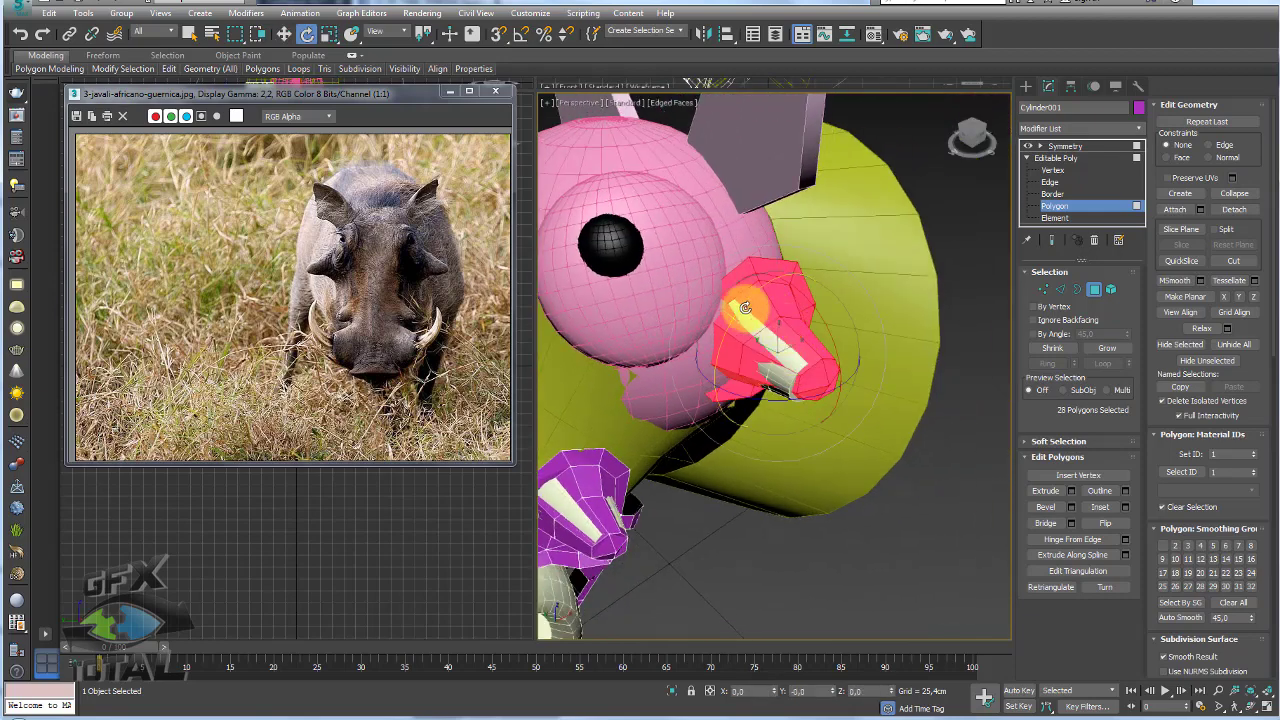
{"action": "left_click_drag", "start_coordinate": [745, 308], "coordinate": [831, 260]}
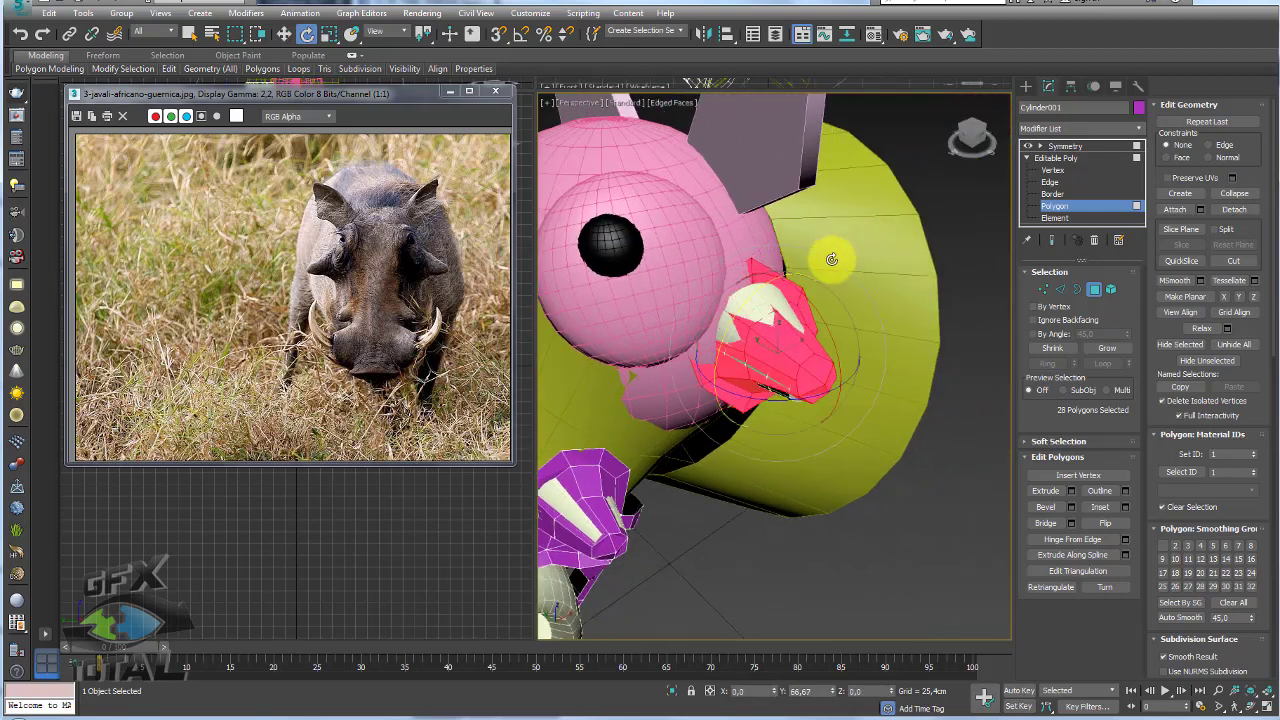
{"action": "middle_click_drag", "start_coordinate": [817, 369], "coordinate": [823, 330], "text": "alt"}
{"action": "mouse_move", "coordinate": [823, 330]}
{"action": "left_mouse_down"}
{"action": "mouse_move", "coordinate": [745, 329]}
{"action": "mouse_move", "coordinate": [813, 337]}
{"action": "mouse_move", "coordinate": [790, 345]}
{"action": "left_mouse_up"}
- Slide the copied ring onto the upper eye cone and fine-tune its fit
{"action": "key", "text": "w"}
{"action": "middle_click_drag", "start_coordinate": [790, 345], "coordinate": [760, 345], "text": "alt"}
{"action": "left_click_drag", "start_coordinate": [760, 345], "coordinate": [748, 347]}
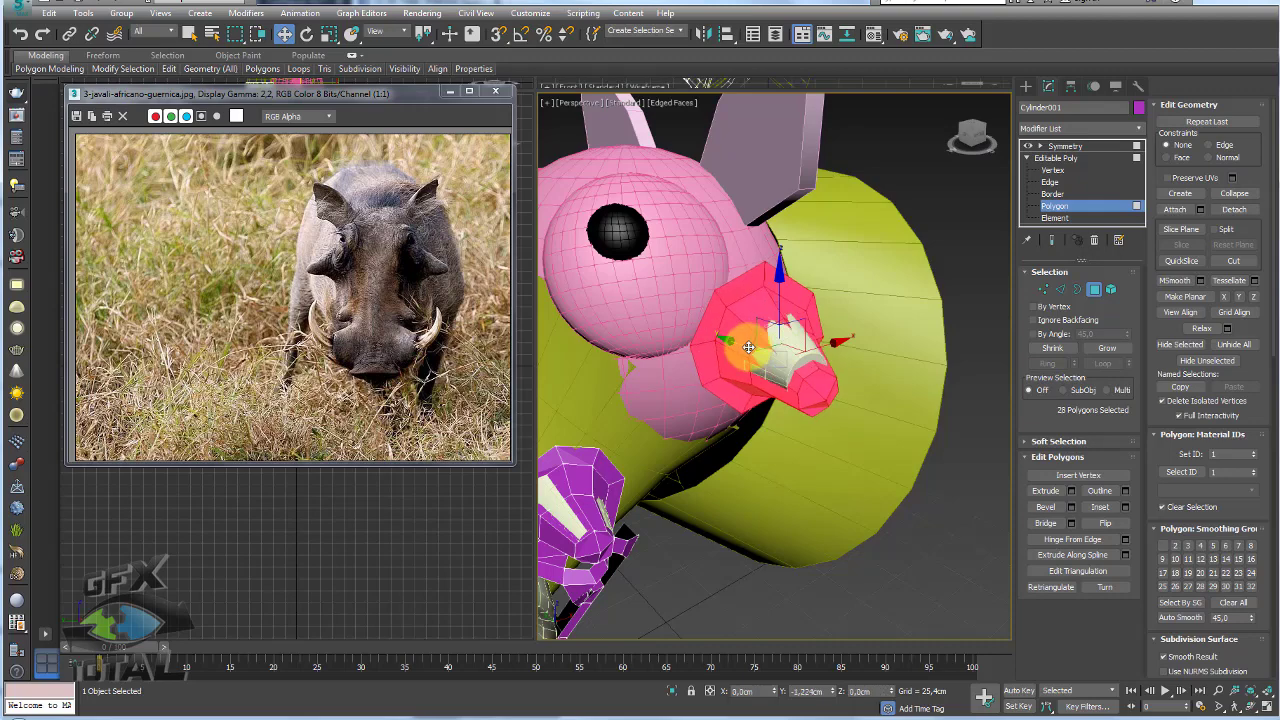
{"action": "mouse_move", "coordinate": [796, 366]}
{"action": "middle_mouse_down", "text": "alt"}
{"action": "mouse_move", "coordinate": [786, 286]}
{"action": "mouse_move", "coordinate": [835, 299]}
{"action": "mouse_move", "coordinate": [870, 337]}
{"action": "mouse_move", "coordinate": [816, 325]}
{"action": "mouse_move", "coordinate": [852, 340]}
{"action": "middle_mouse_up", "text": "alt"}
{"action": "scroll", "coordinate": [786, 286], "scroll_direction": "up", "scroll_amount": 2}
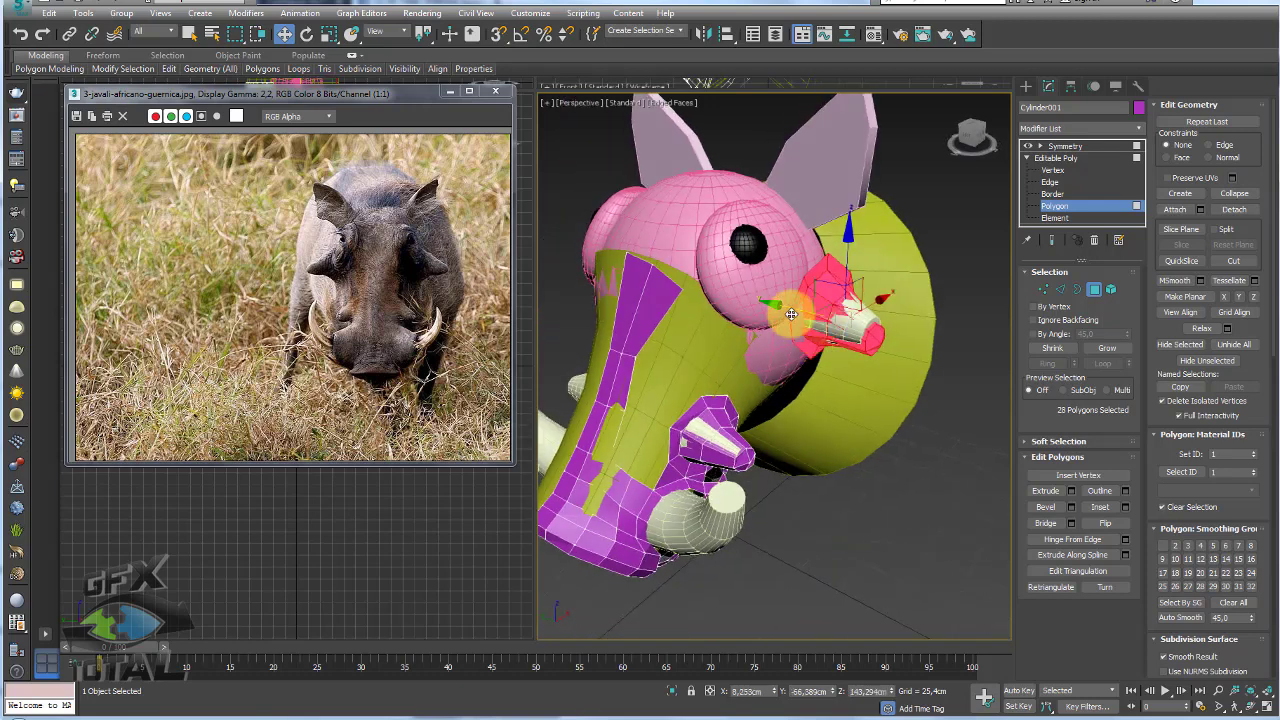
{"action": "key", "text": "e"}
{"action": "key", "text": "w"}
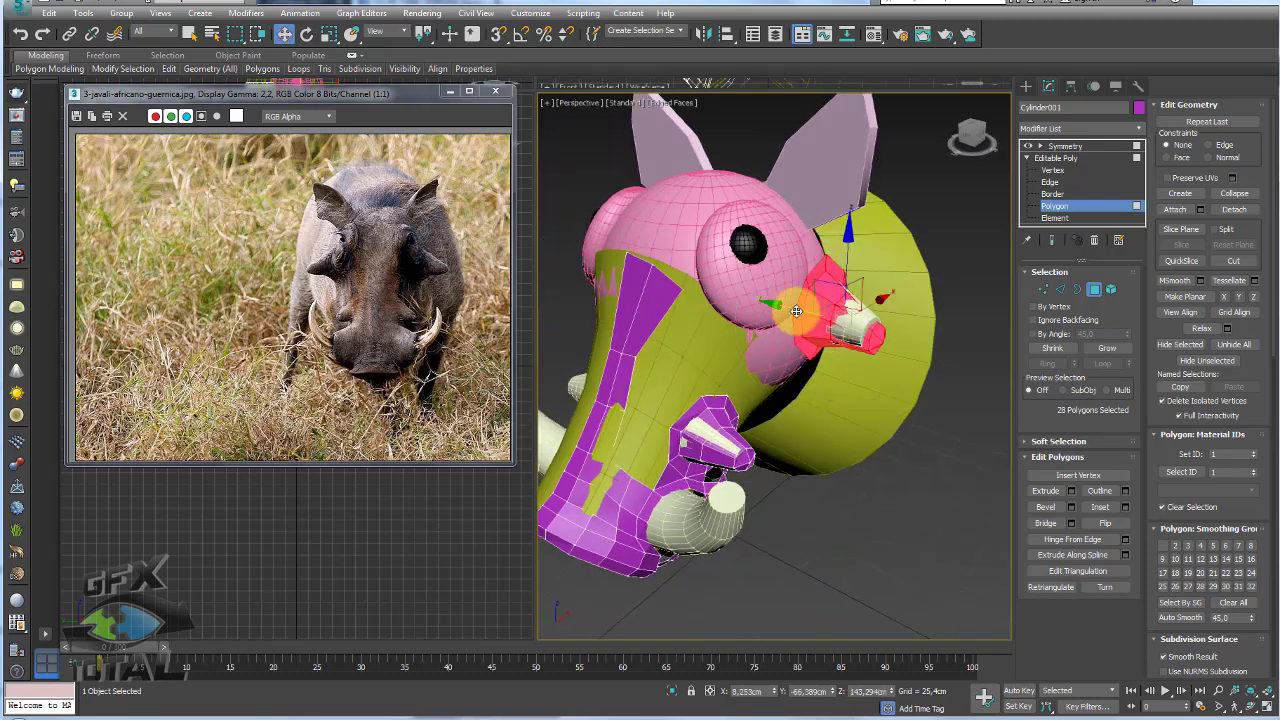
{"action": "left_click", "coordinate": [1077, 289]}
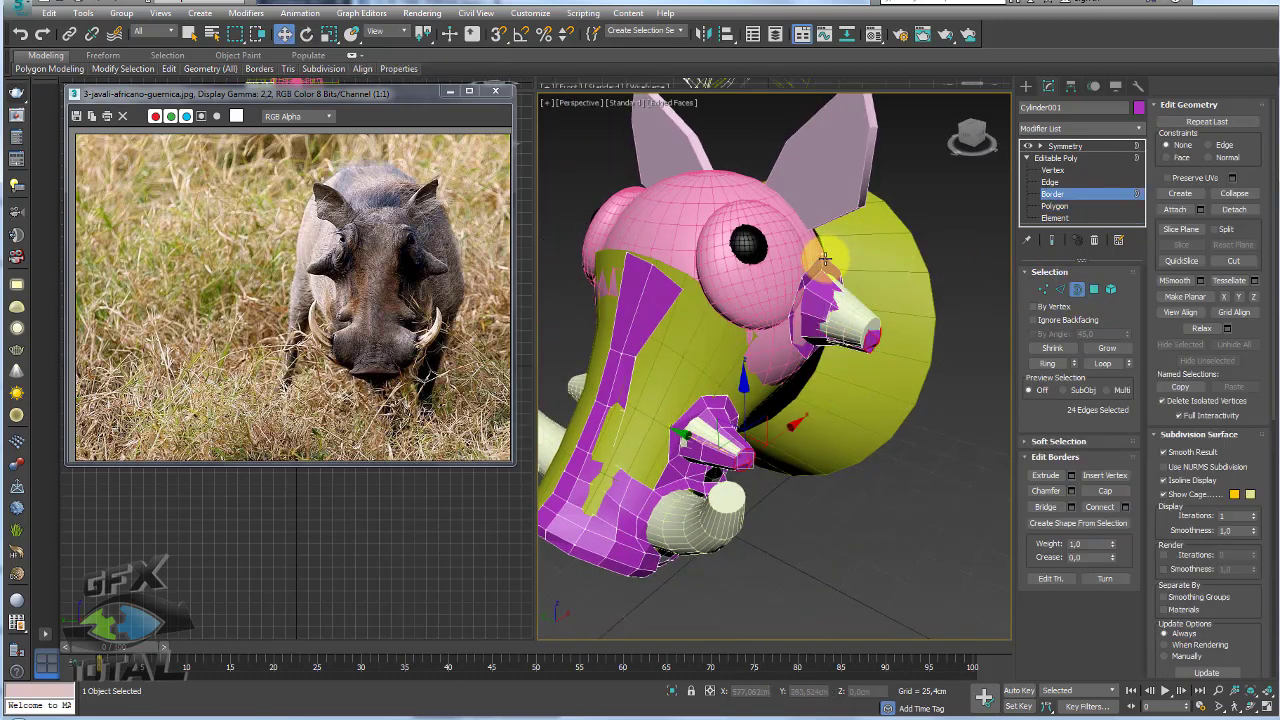
- Return to the Editable Poly top level and zoom and orbit out to see the whole head
{"action": "left_click", "coordinate": [1056, 158]}
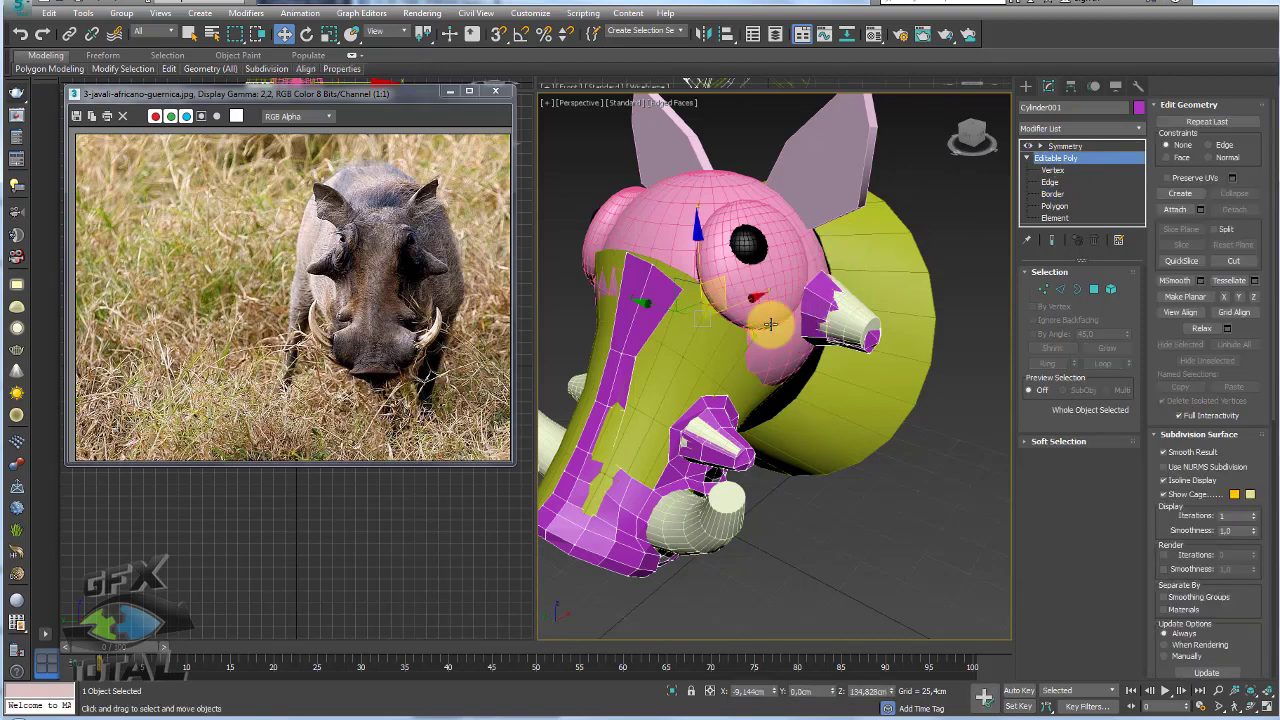
{"action": "scroll", "coordinate": [770, 323], "scroll_direction": "up", "scroll_amount": 2}
{"action": "scroll", "coordinate": [768, 310], "scroll_direction": "up", "scroll_amount": 2}
{"action": "scroll", "coordinate": [790, 355], "scroll_direction": "up", "scroll_amount": 2}
{"action": "scroll", "coordinate": [777, 350], "scroll_direction": "up", "scroll_amount": 2}
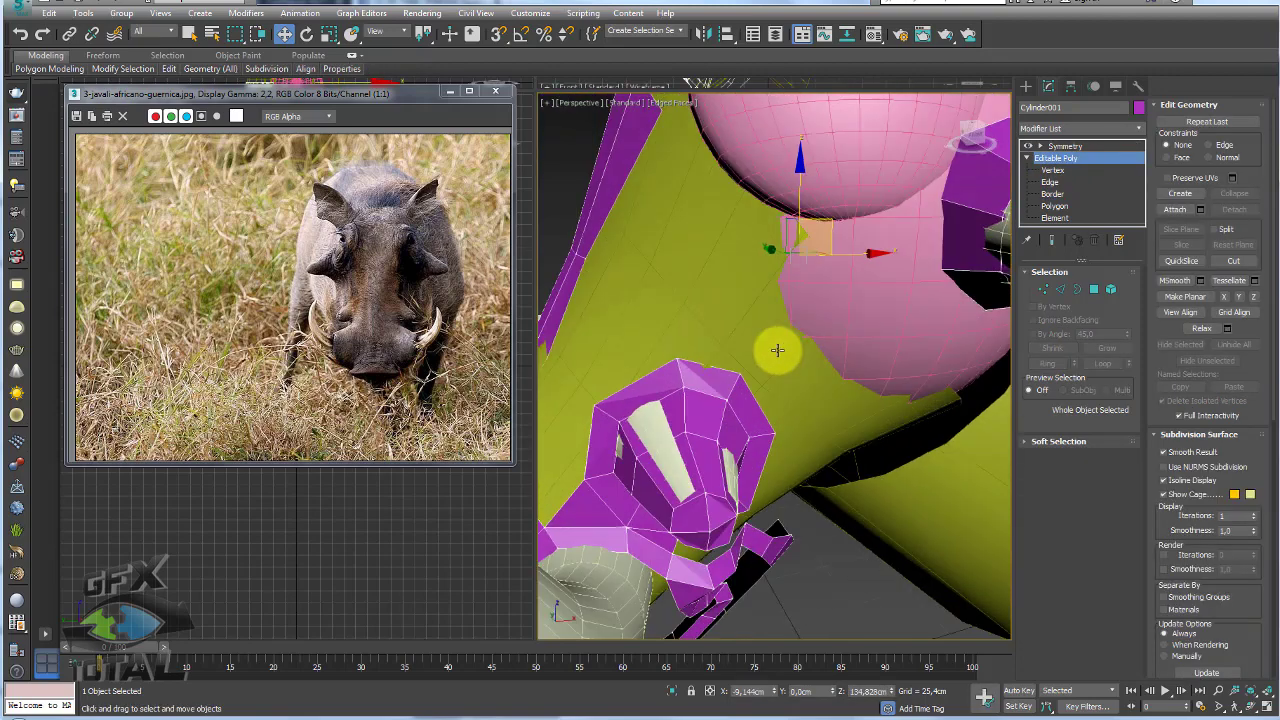
{"action": "scroll", "coordinate": [777, 350], "scroll_direction": "down", "scroll_amount": 5}
{"action": "mouse_move", "coordinate": [771, 400]}
{"action": "middle_mouse_down", "text": "alt"}
{"action": "mouse_move", "coordinate": [766, 423]}
{"action": "mouse_move", "coordinate": [819, 452]}
{"action": "middle_mouse_up", "text": "alt"}
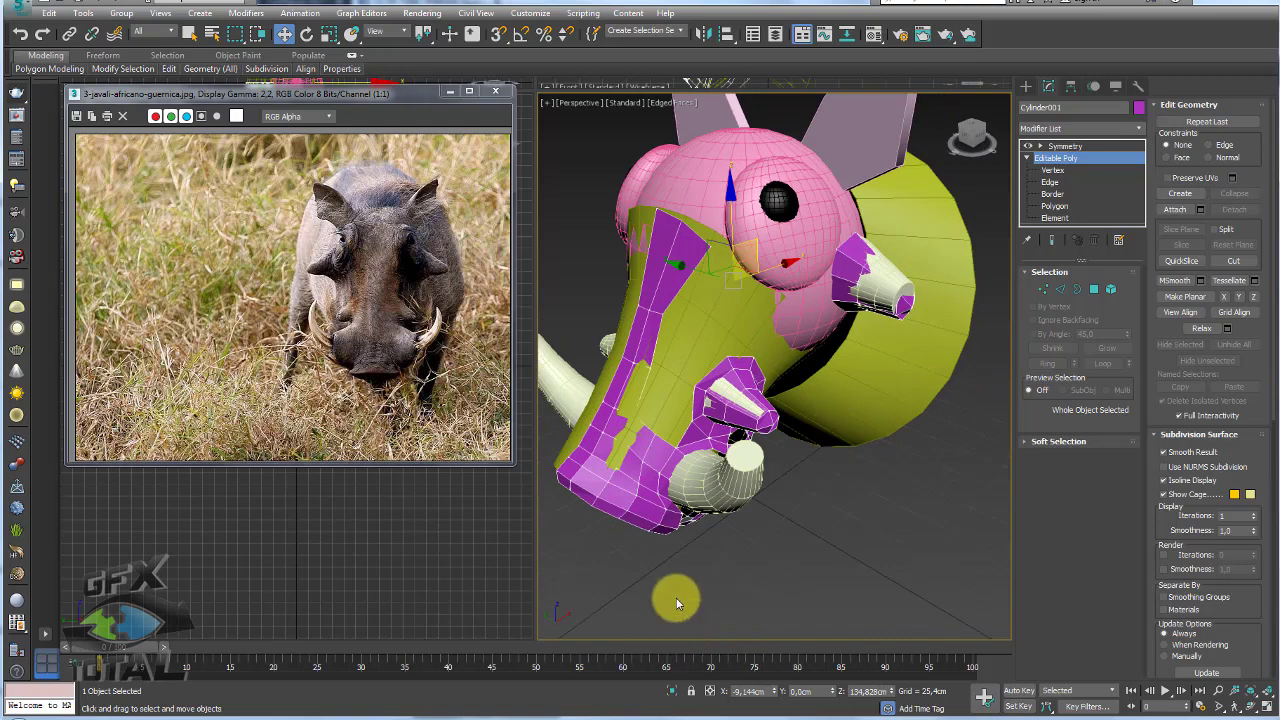
{"action": "scroll", "coordinate": [396, 312], "scroll_direction": "up", "scroll_amount": 1}
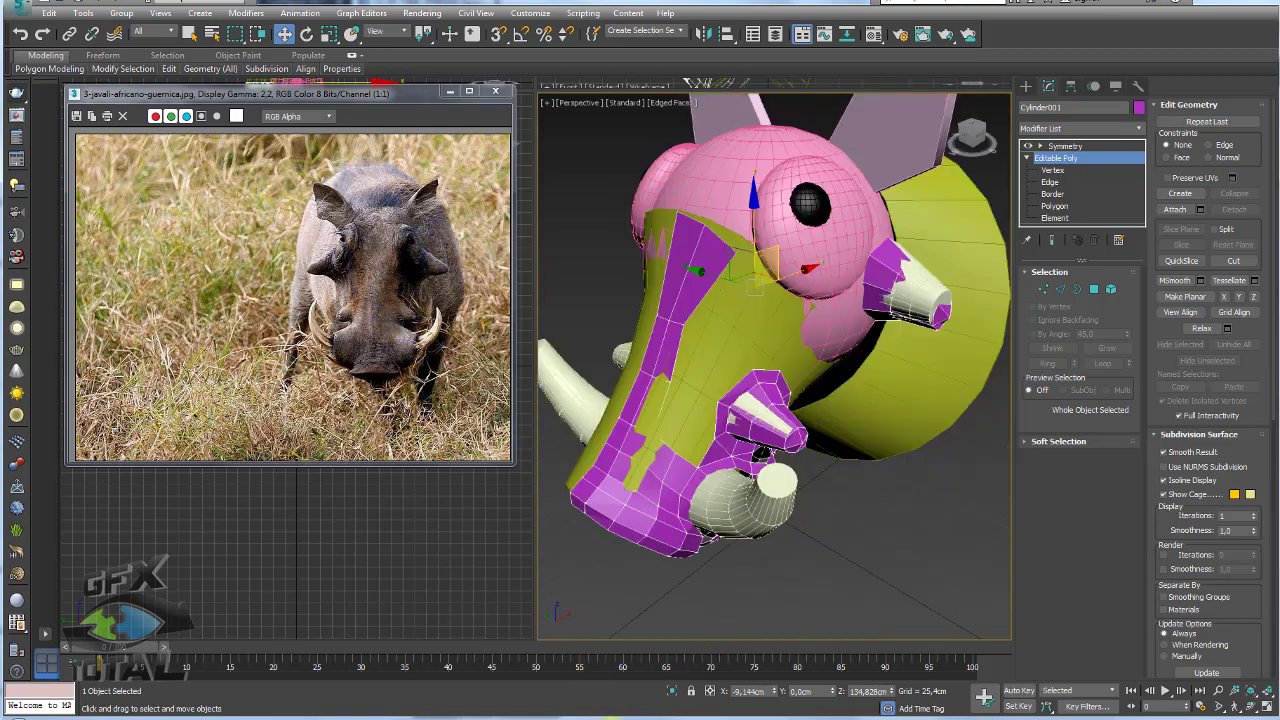
{"action": "scroll", "coordinate": [400, 263], "scroll_direction": "down", "scroll_amount": 1}
{"action": "scroll", "coordinate": [408, 243], "scroll_direction": "down", "scroll_amount": 2}
- Cycle through the warthog reference photos in Windows Photo Viewer until javali.jpg appears
{"action": "scroll", "coordinate": [291, 281], "scroll_direction": "up", "scroll_amount": 3}
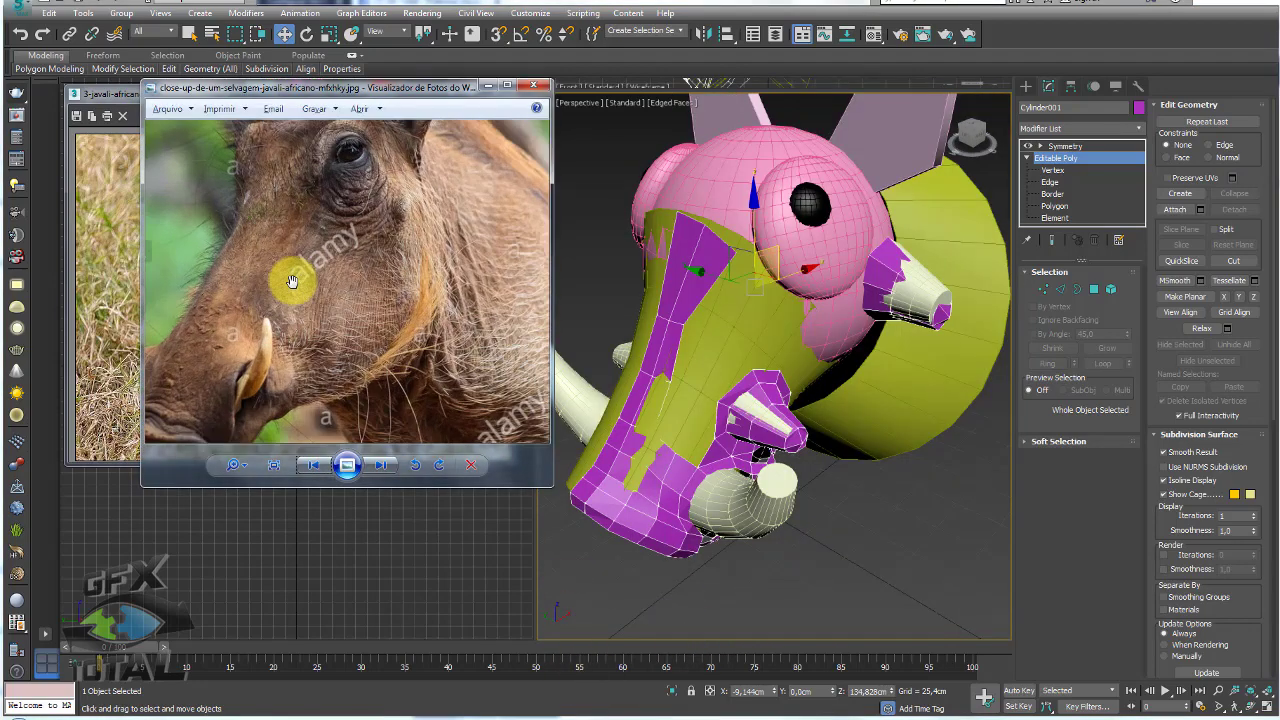
{"action": "scroll", "coordinate": [365, 400], "scroll_direction": "down", "scroll_amount": 3}
{"action": "left_click", "coordinate": [381, 466]}
{"action": "left_click", "coordinate": [381, 466]}
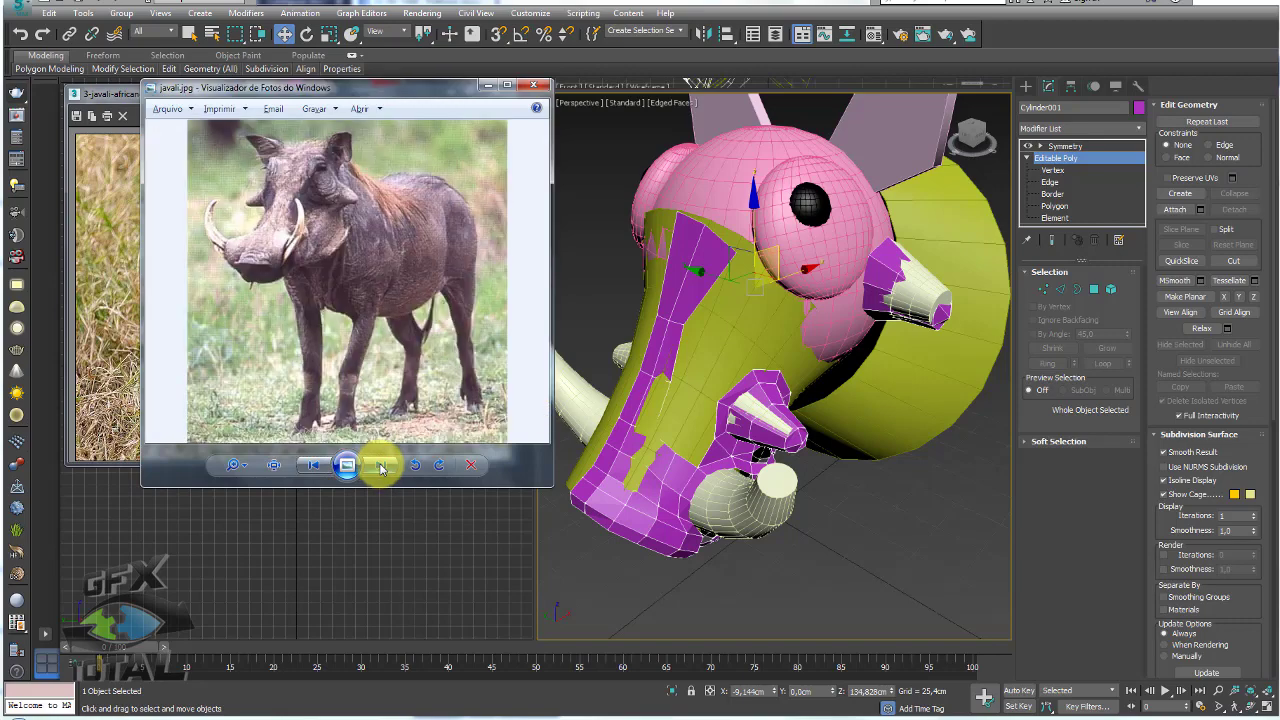
{"action": "left_click", "coordinate": [381, 466]}
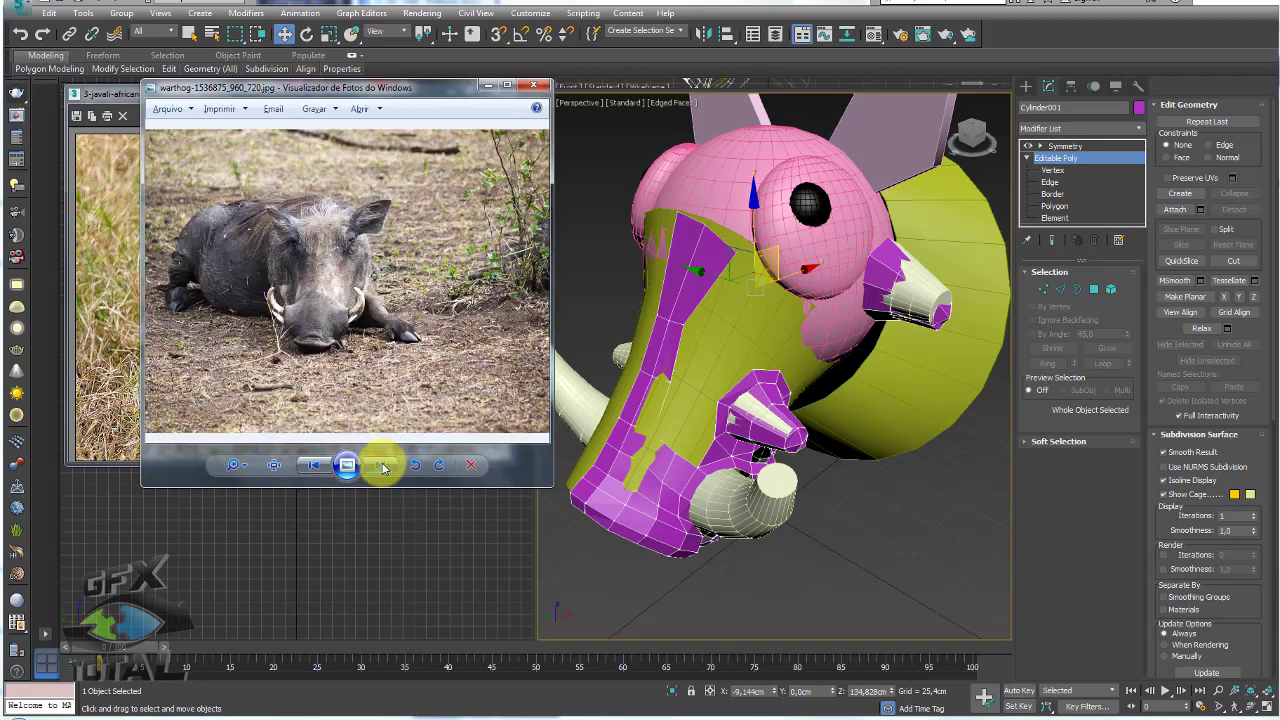
{"action": "left_click", "coordinate": [381, 466]}
{"action": "left_click", "coordinate": [383, 468]}
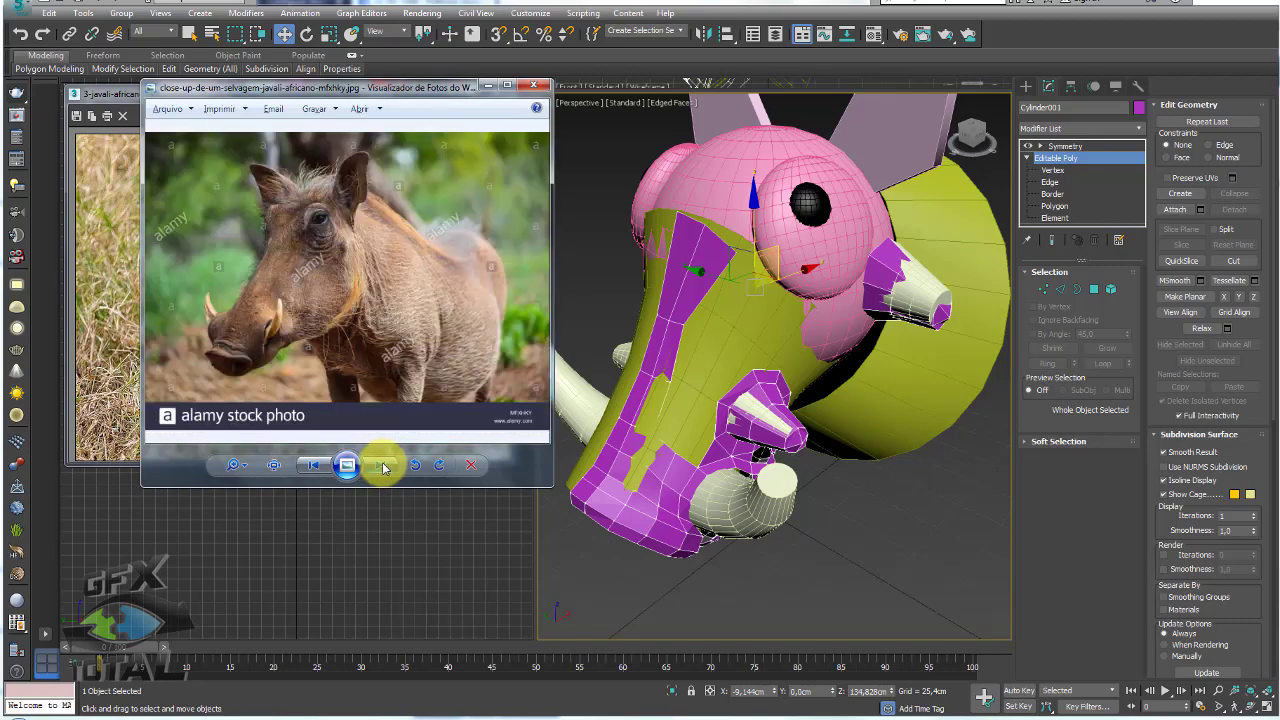
{"action": "left_click", "coordinate": [383, 467]}
{"action": "left_click", "coordinate": [383, 467]}
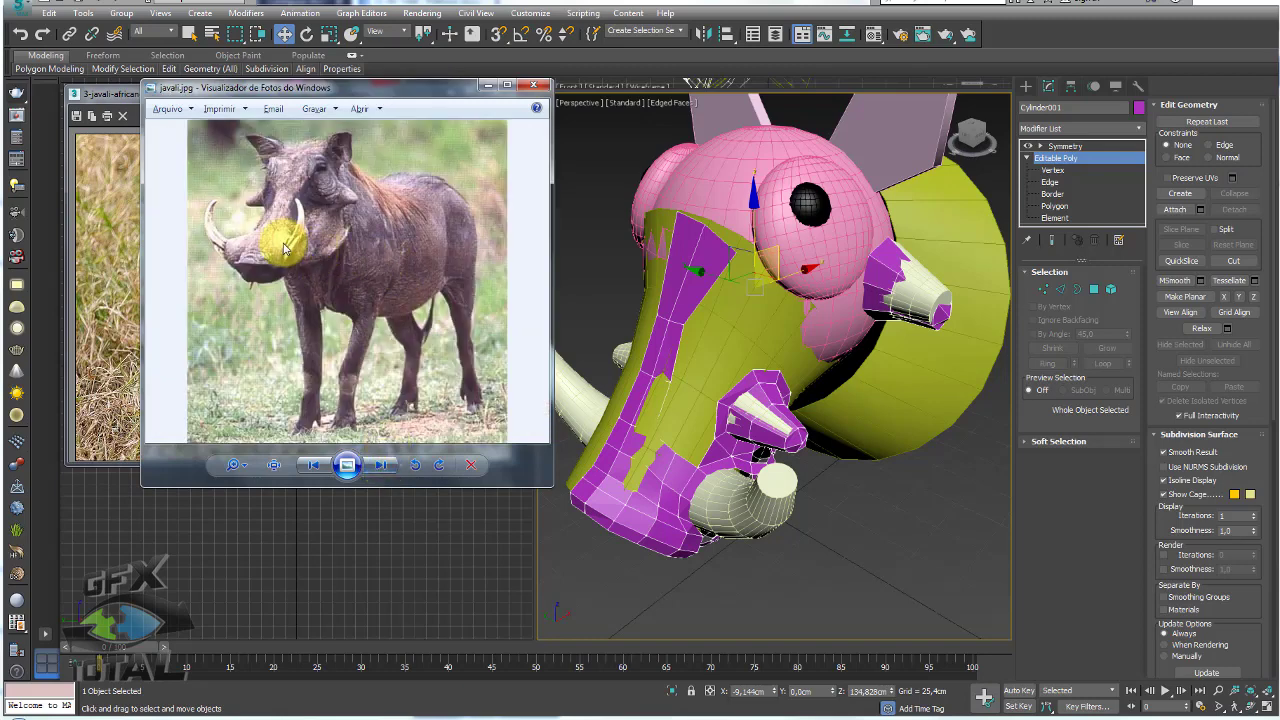
- Zoom into the warthog's head in javali.jpg and sketch guide lines over its cheek
{"action": "scroll", "coordinate": [285, 248], "scroll_direction": "up", "scroll_amount": 3}
{"action": "mouse_move", "coordinate": [323, 223]}
{"action": "left_mouse_down"}
{"action": "mouse_move", "coordinate": [387, 347]}
{"action": "mouse_move", "coordinate": [411, 263]}
{"action": "left_mouse_up"}
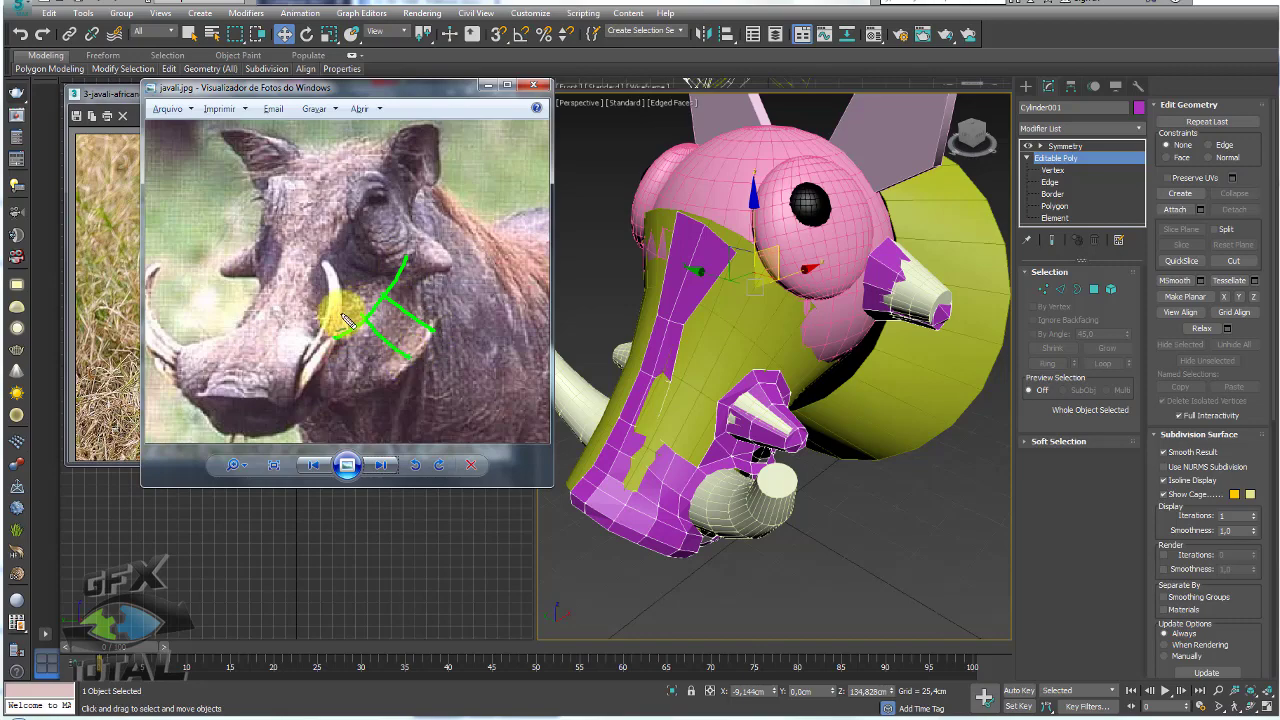
{"action": "left_click_drag", "start_coordinate": [345, 300], "coordinate": [400, 370]}
- Bridge an edge between the shell and the eye ring to form a connecting bar, checking it in wireframe
{"action": "middle_click_drag", "start_coordinate": [803, 383], "coordinate": [1042, 296], "text": "alt"}
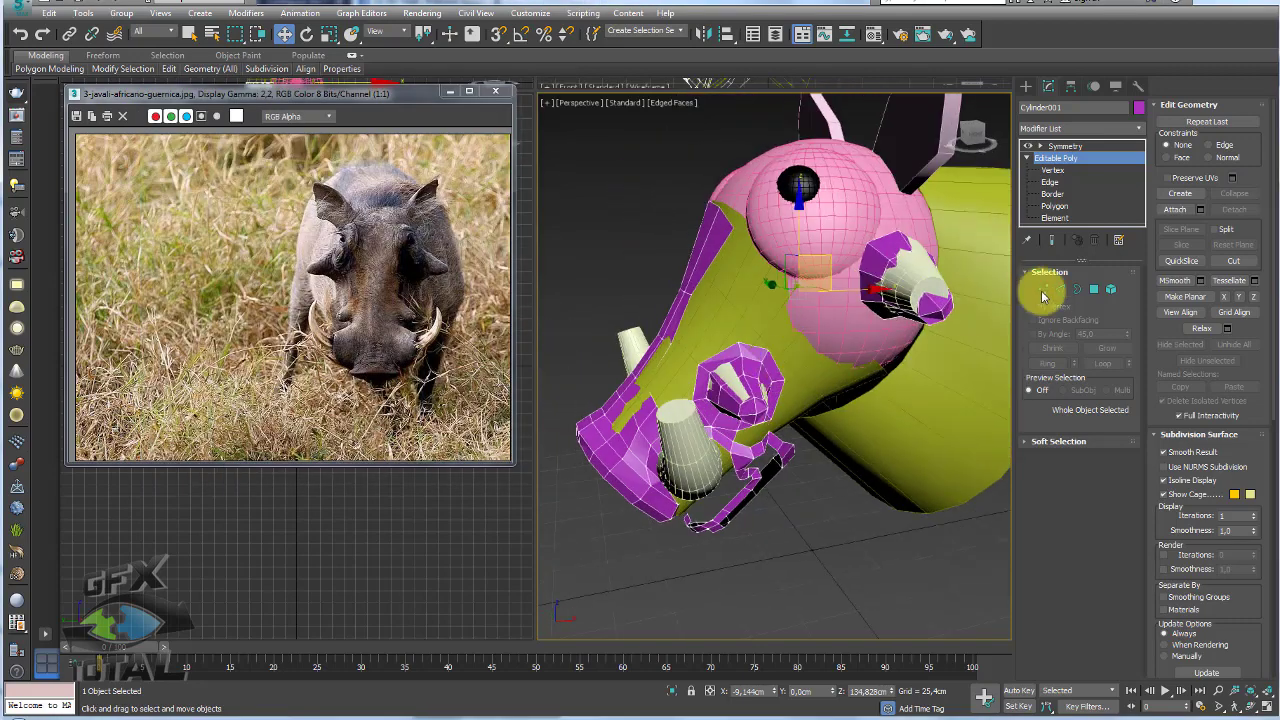
{"action": "key", "text": "2"}
{"action": "left_click", "coordinate": [775, 360]}
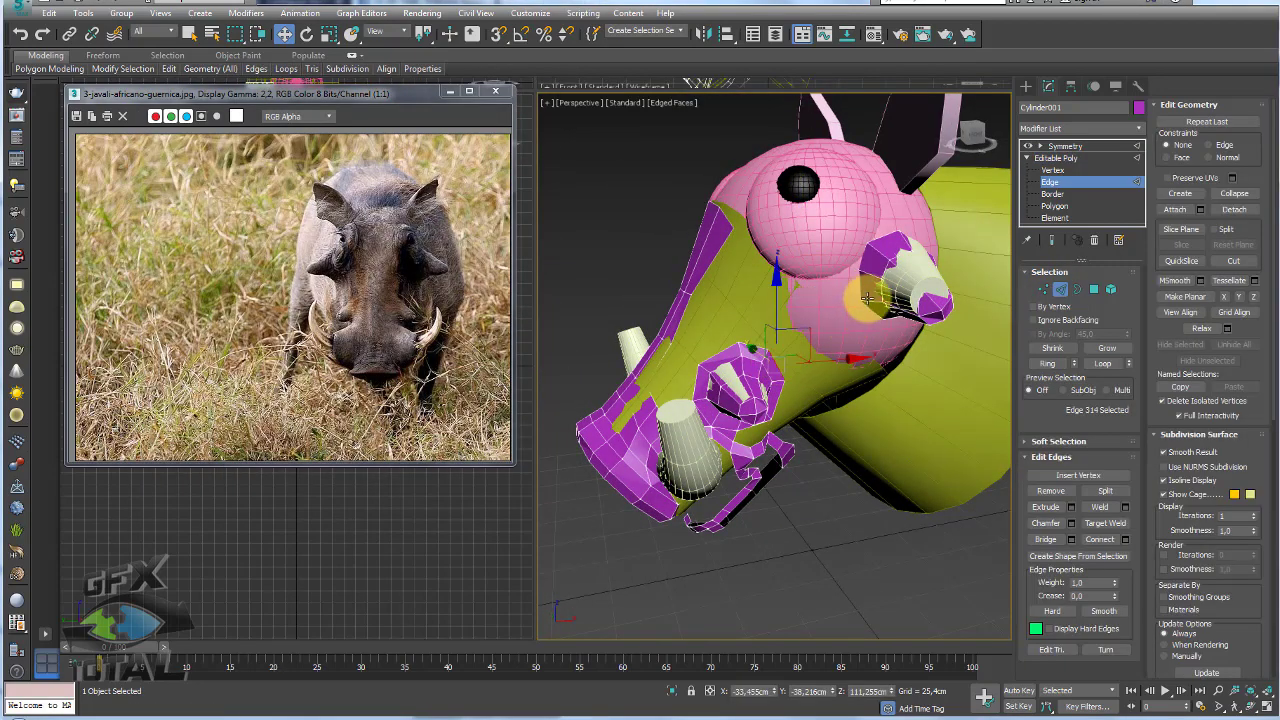
{"action": "left_click", "coordinate": [1047, 539]}
{"action": "middle_click_drag", "start_coordinate": [903, 366], "coordinate": [927, 386], "text": "alt"}
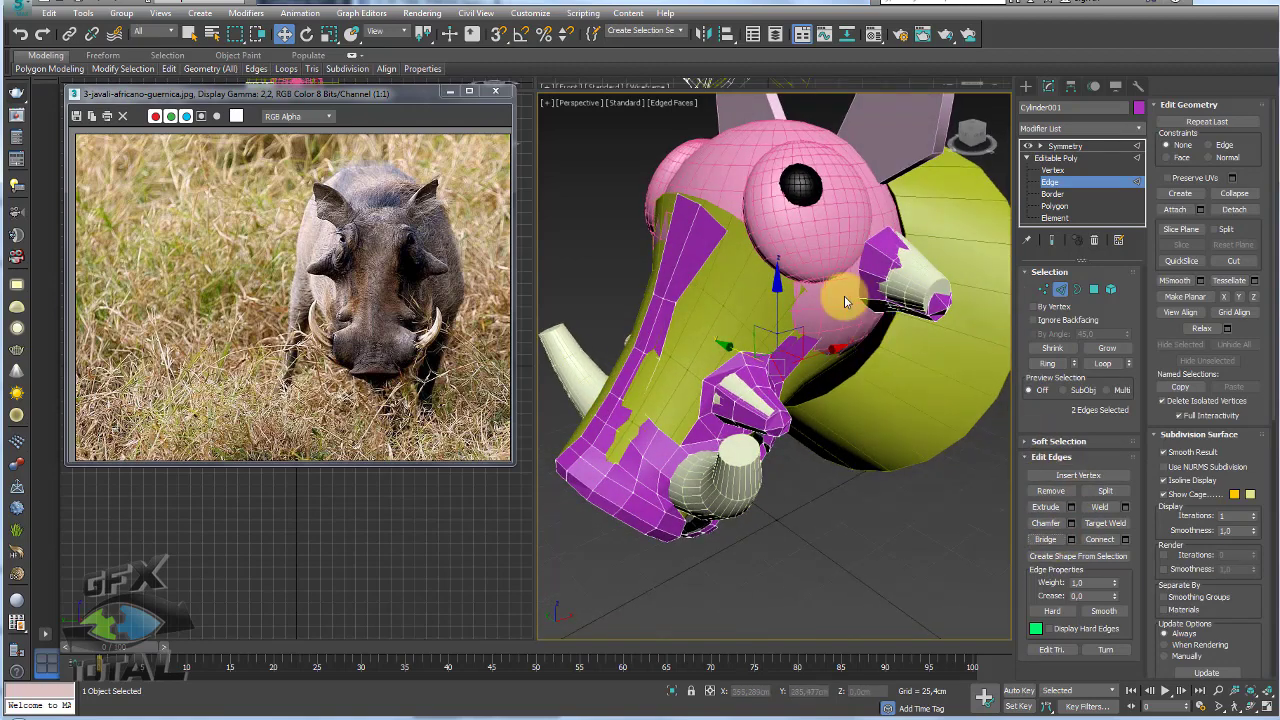
{"action": "scroll", "coordinate": [844, 297], "scroll_direction": "up", "scroll_amount": 4}
{"action": "key", "text": "F3"}
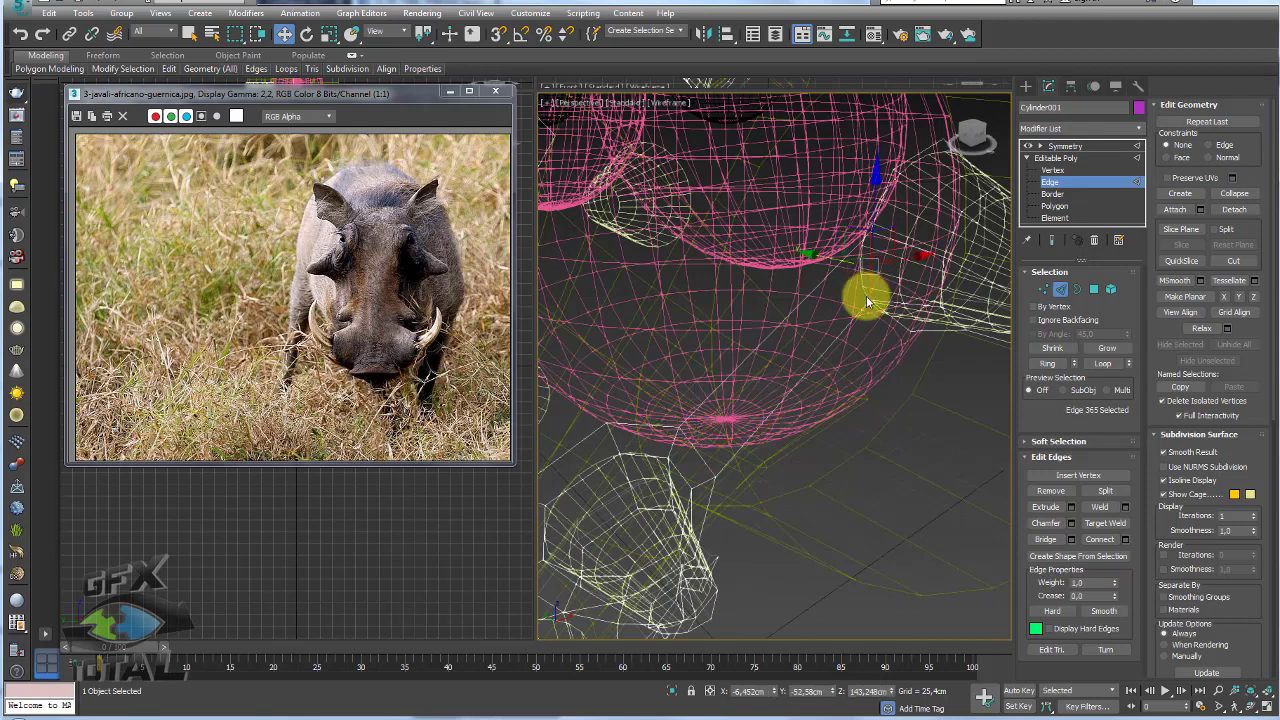
{"action": "key", "text": "F3"}
{"action": "middle_click_drag", "start_coordinate": [885, 292], "coordinate": [880, 253], "text": "alt"}
{"action": "left_click_drag", "start_coordinate": [877, 257], "coordinate": [882, 266]}
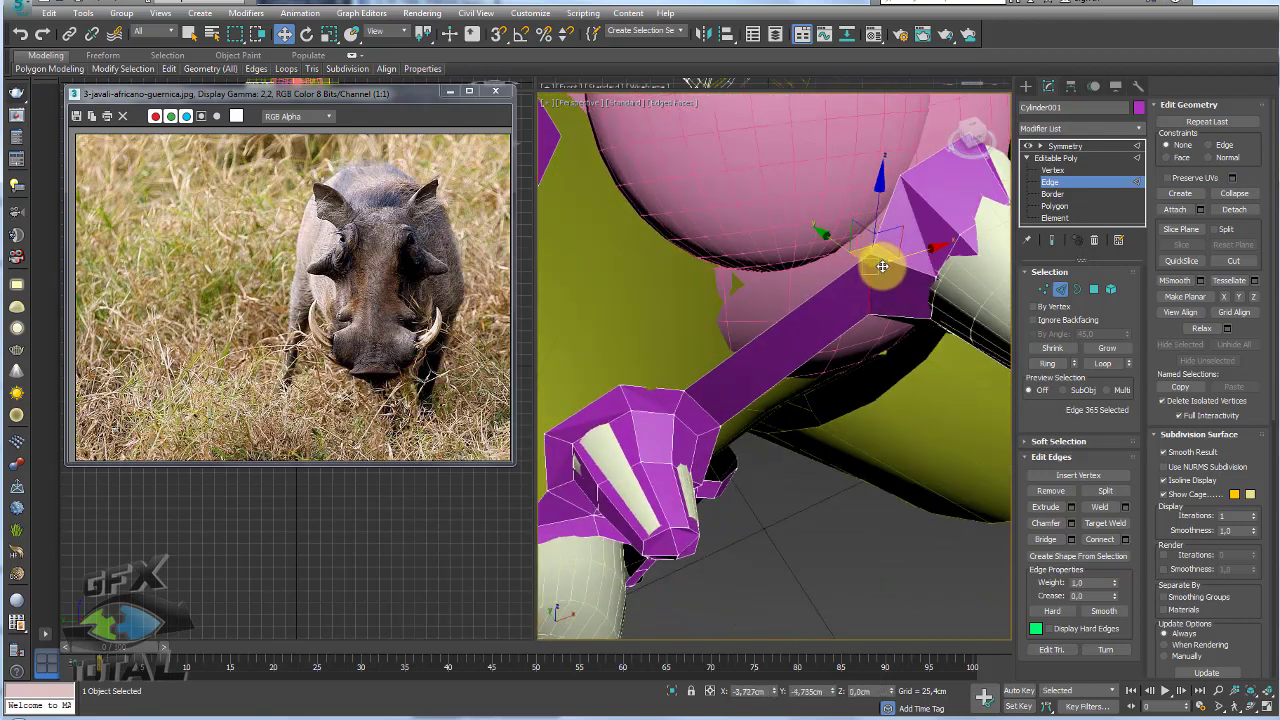
{"action": "mouse_move", "coordinate": [840, 337]}
{"action": "middle_mouse_down", "text": "alt"}
{"action": "mouse_move", "coordinate": [851, 366]}
{"action": "mouse_move", "coordinate": [747, 373]}
{"action": "middle_mouse_up", "text": "alt"}
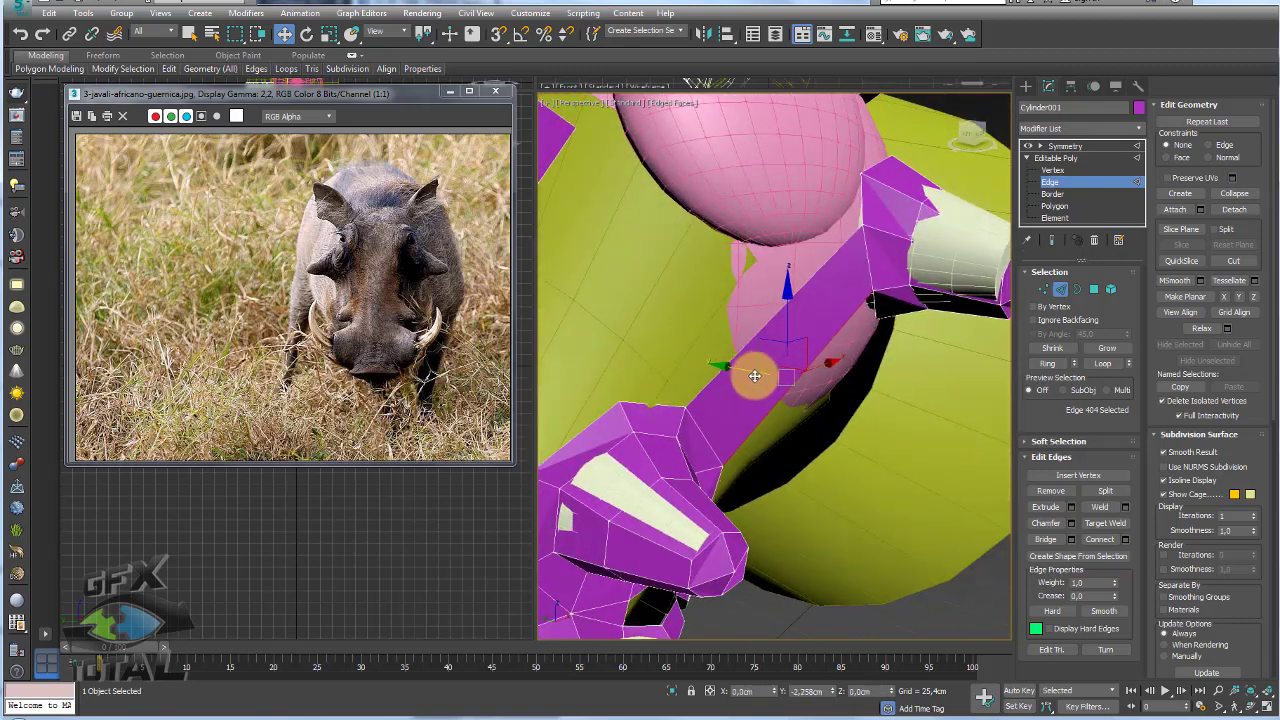
{"action": "mouse_move", "coordinate": [843, 366]}
{"action": "middle_mouse_down", "text": "alt"}
{"action": "mouse_move", "coordinate": [766, 289]}
{"action": "mouse_move", "coordinate": [889, 346]}
{"action": "mouse_move", "coordinate": [903, 326]}
{"action": "mouse_move", "coordinate": [904, 396]}
{"action": "mouse_move", "coordinate": [854, 374]}
{"action": "mouse_move", "coordinate": [809, 329]}
{"action": "mouse_move", "coordinate": [836, 431]}
{"action": "mouse_move", "coordinate": [826, 297]}
{"action": "middle_mouse_up", "text": "alt"}
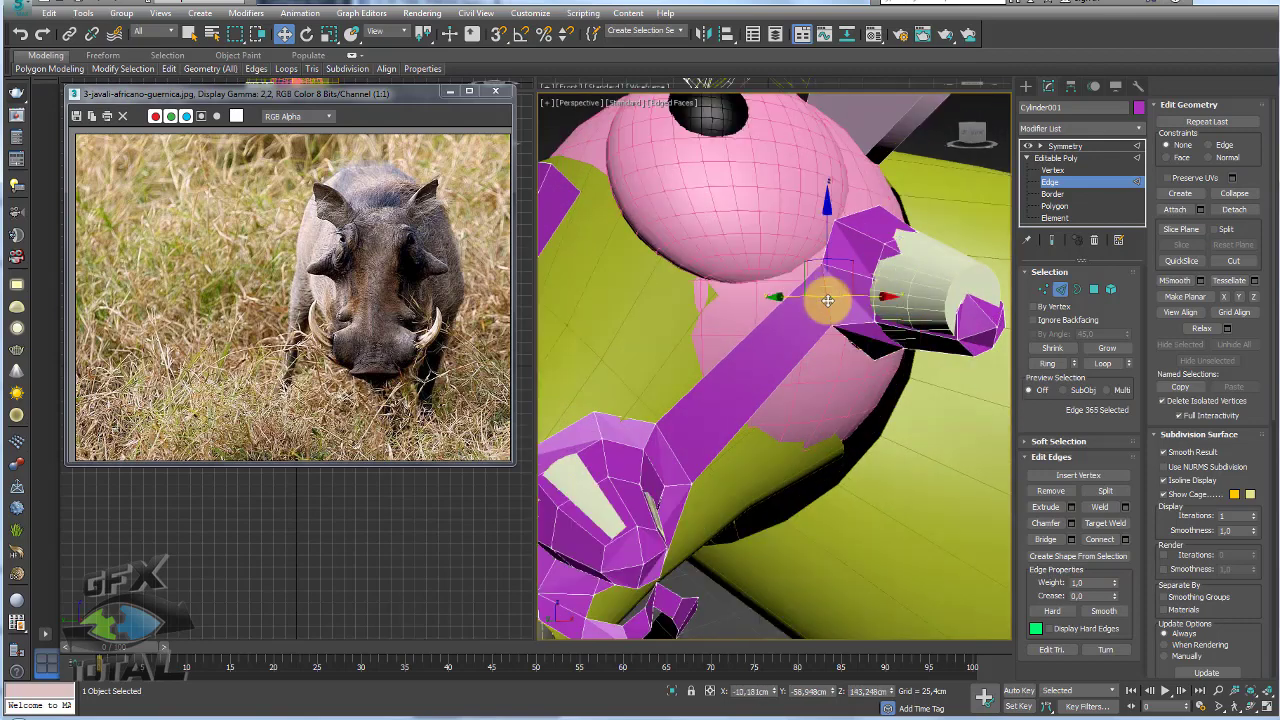
- Chamfer an edge on the strip below the eyeball into two parallel edges
{"action": "key", "text": "e"}
{"action": "key", "text": "w"}
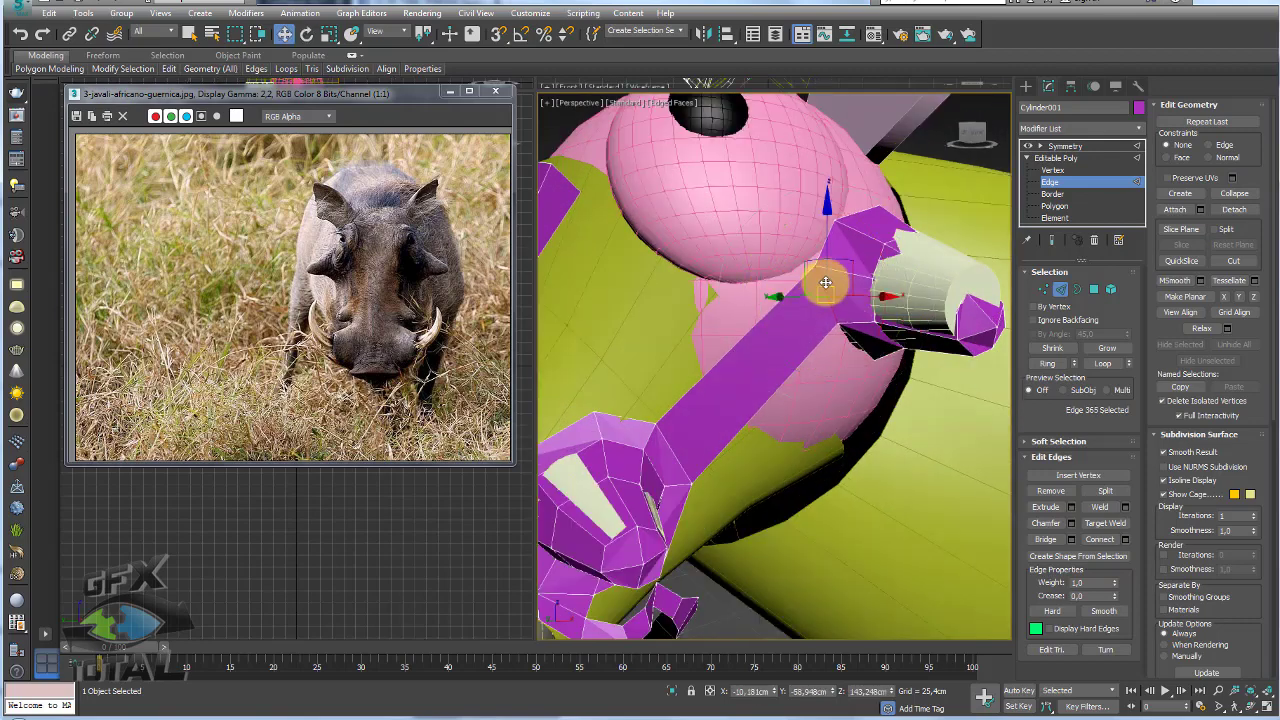
{"action": "left_click", "coordinate": [800, 379]}
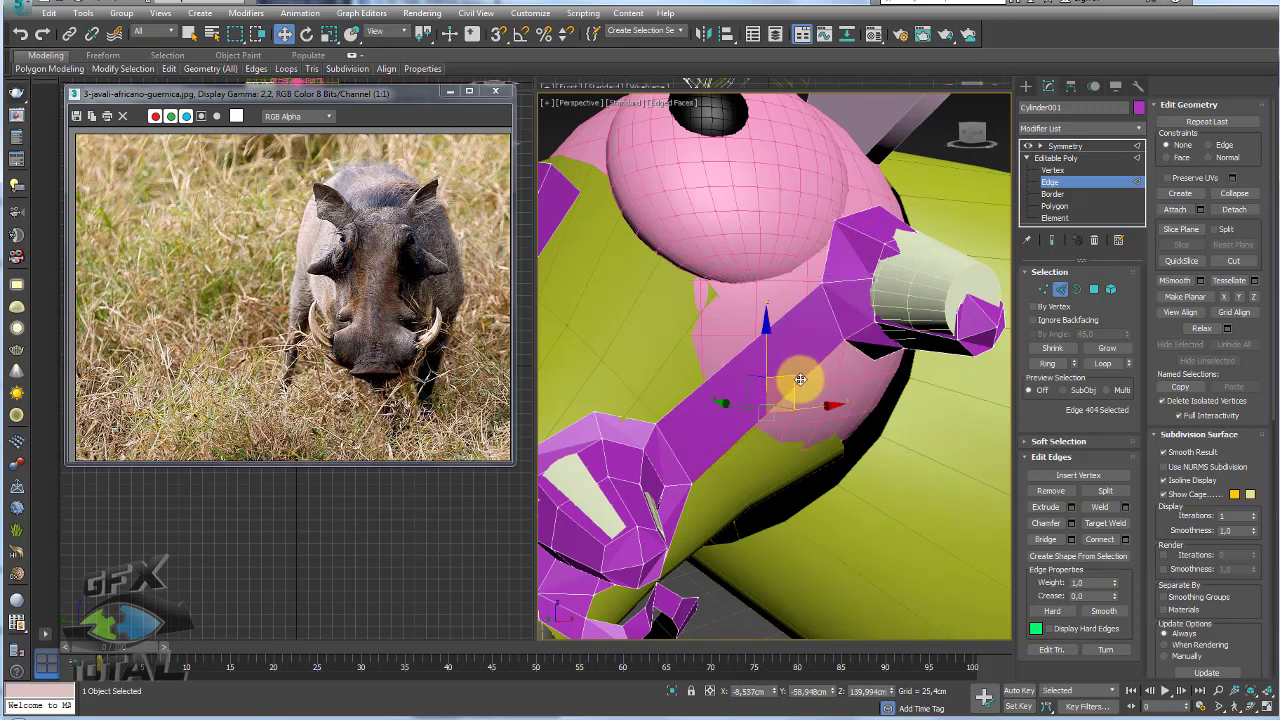
{"action": "left_click", "coordinate": [740, 355], "text": "ctrl"}
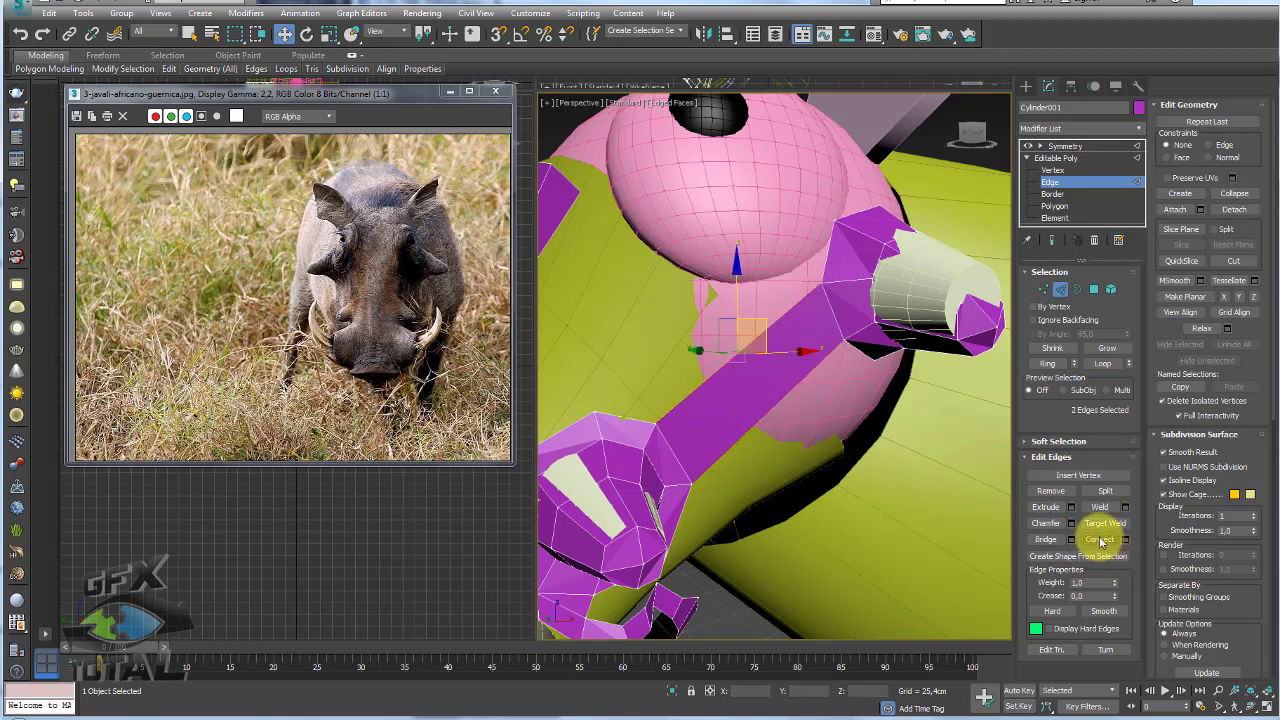
{"action": "left_click", "coordinate": [1045, 522]}
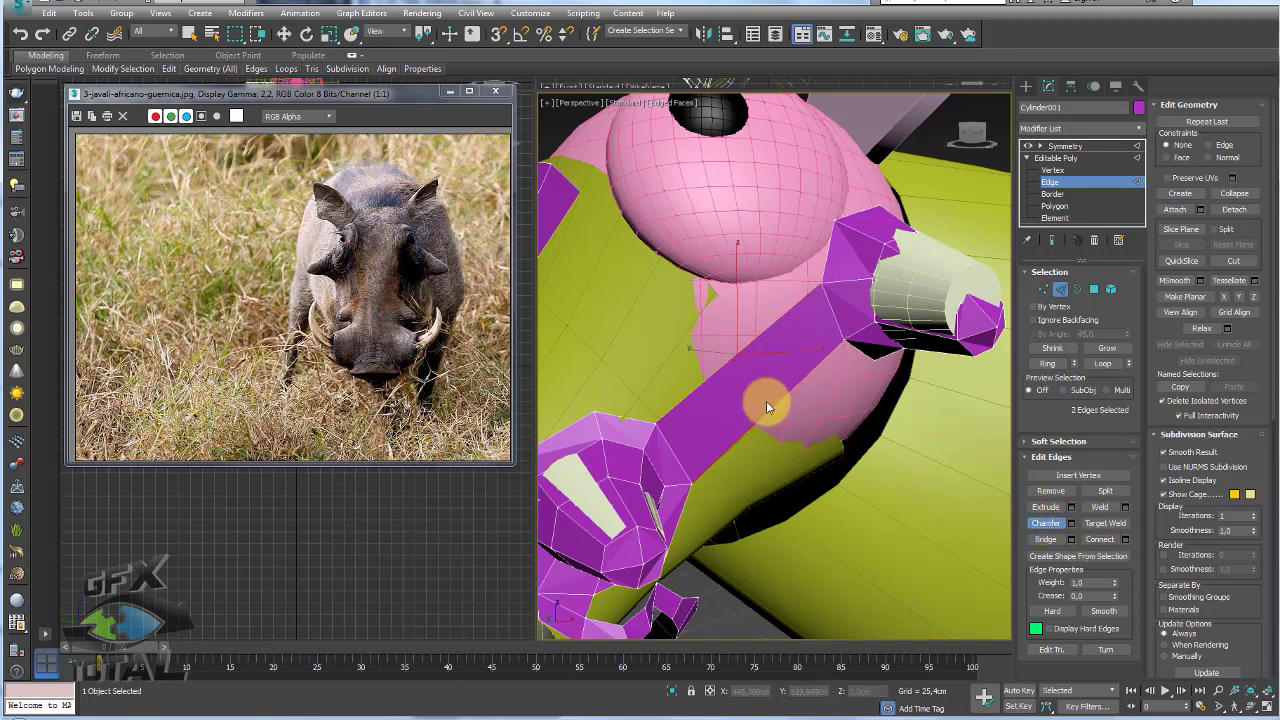
{"action": "key", "text": "ctrl+z"}
{"action": "left_click", "coordinate": [1043, 524]}
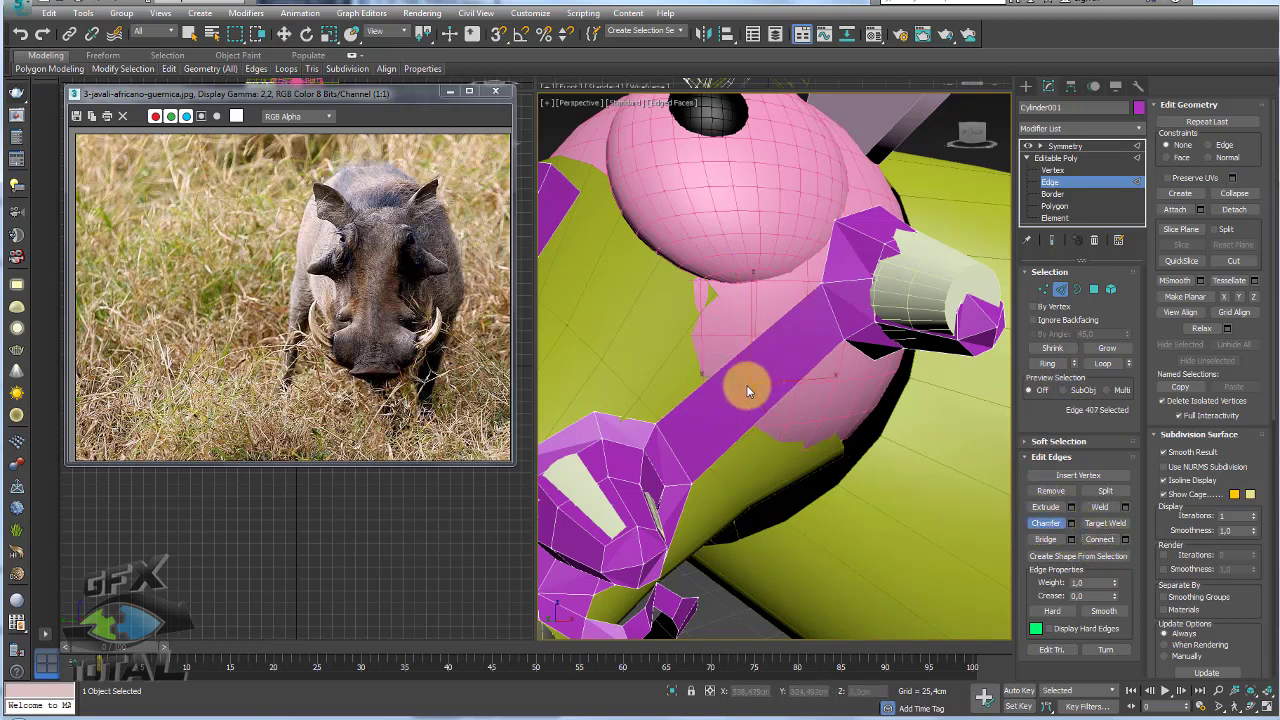
{"action": "left_click_drag", "start_coordinate": [755, 383], "coordinate": [755, 373]}
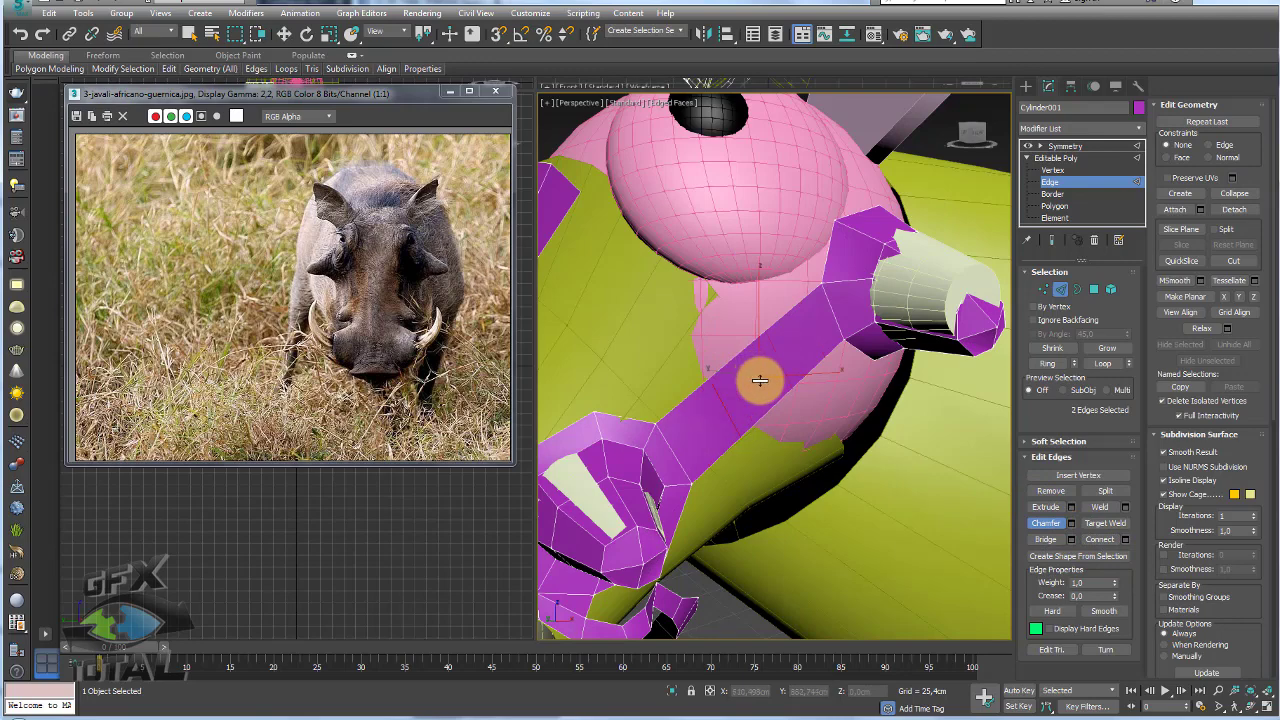
{"action": "left_click", "coordinate": [764, 410]}
- Select the new strip edges and move them to bend the magenta strip toward the eye socket
{"action": "middle_click_drag", "start_coordinate": [764, 410], "coordinate": [733, 420], "text": "alt"}
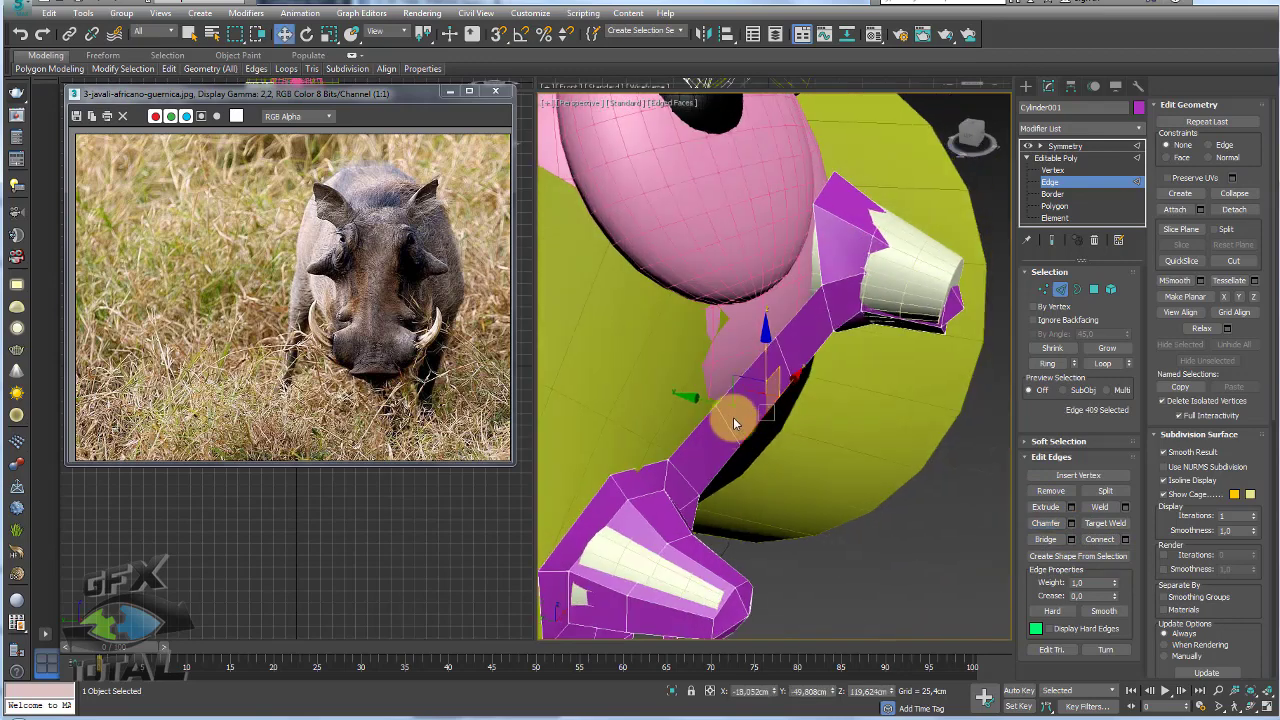
{"action": "left_click_drag", "start_coordinate": [719, 404], "coordinate": [743, 407]}
{"action": "mouse_move", "coordinate": [744, 408]}
{"action": "middle_mouse_down", "text": "alt"}
{"action": "mouse_move", "coordinate": [817, 431]}
{"action": "mouse_move", "coordinate": [751, 395]}
{"action": "mouse_move", "coordinate": [832, 384]}
{"action": "middle_mouse_up", "text": "alt"}
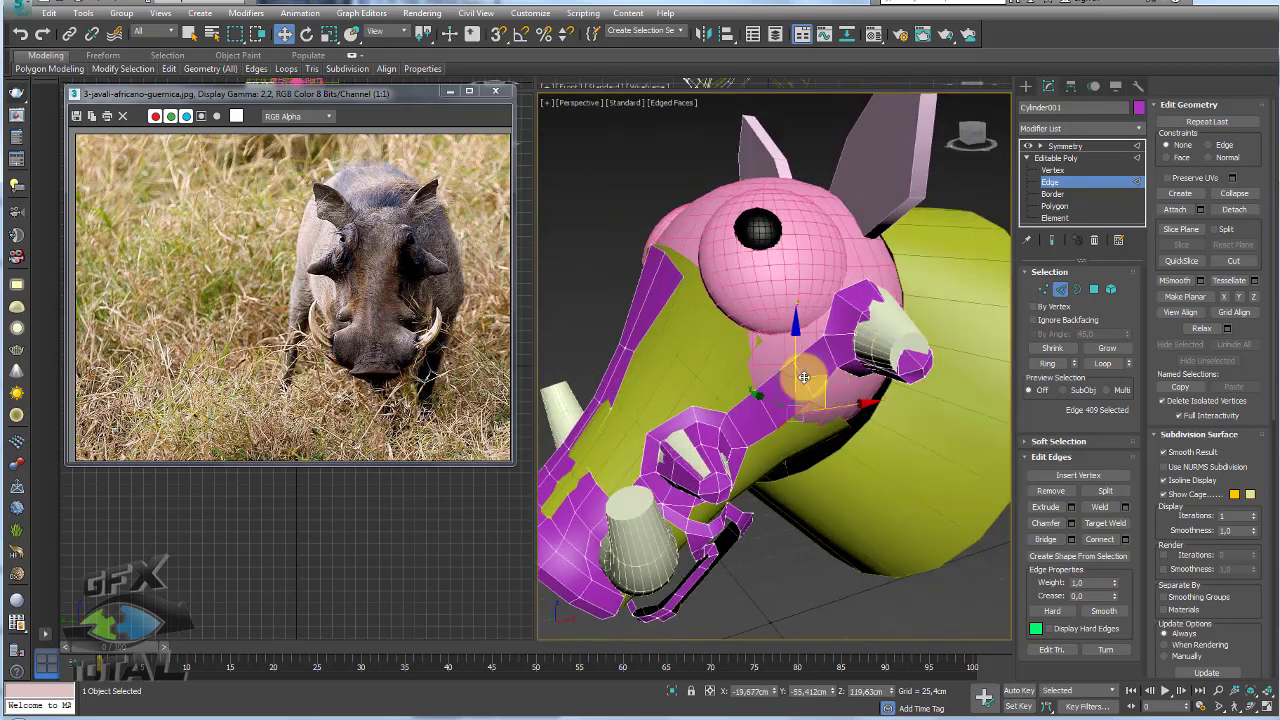
{"action": "mouse_move", "coordinate": [875, 438]}
{"action": "middle_mouse_down", "text": "alt"}
{"action": "mouse_move", "coordinate": [766, 366]}
{"action": "mouse_move", "coordinate": [800, 334]}
{"action": "mouse_move", "coordinate": [814, 366]}
{"action": "mouse_move", "coordinate": [730, 322]}
{"action": "middle_mouse_up", "text": "alt"}
{"action": "left_click", "coordinate": [702, 293], "text": "ctrl"}
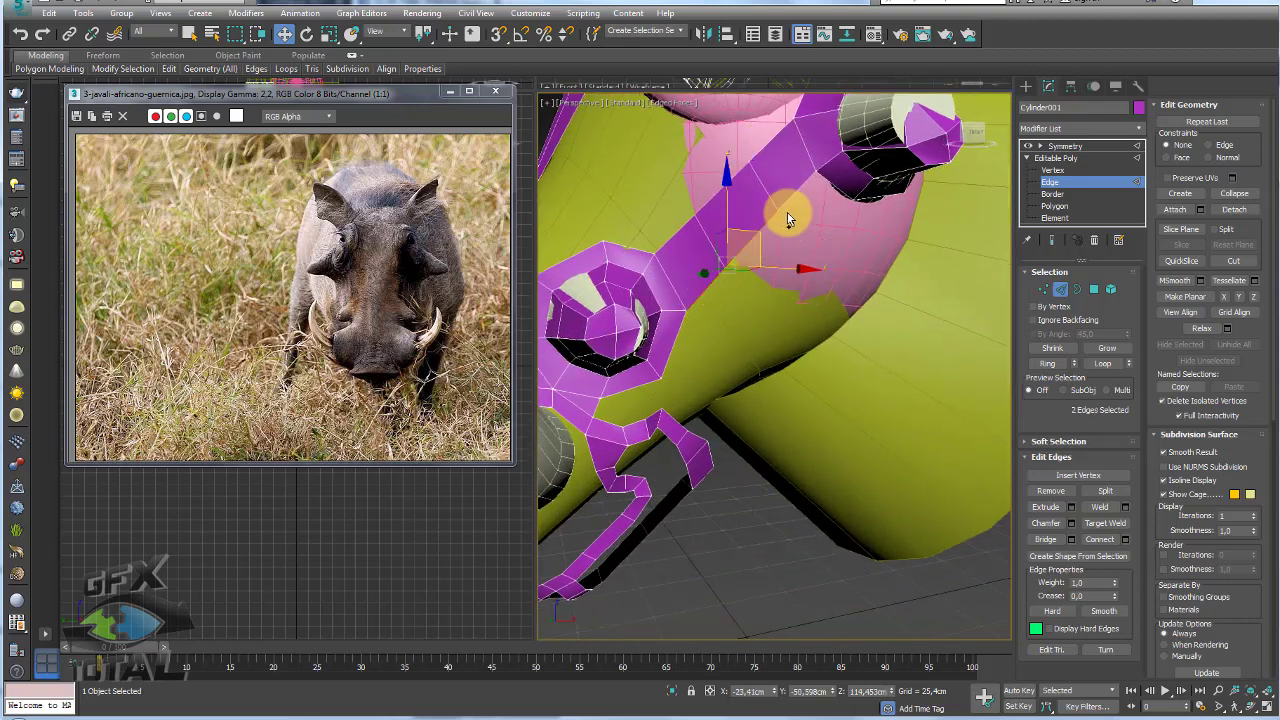
{"action": "left_click", "coordinate": [791, 199], "text": "ctrl"}
{"action": "mouse_move", "coordinate": [791, 199]}
{"action": "middle_mouse_down", "text": "alt"}
{"action": "mouse_move", "coordinate": [837, 249]}
{"action": "mouse_move", "coordinate": [738, 226]}
{"action": "middle_mouse_up", "text": "alt"}
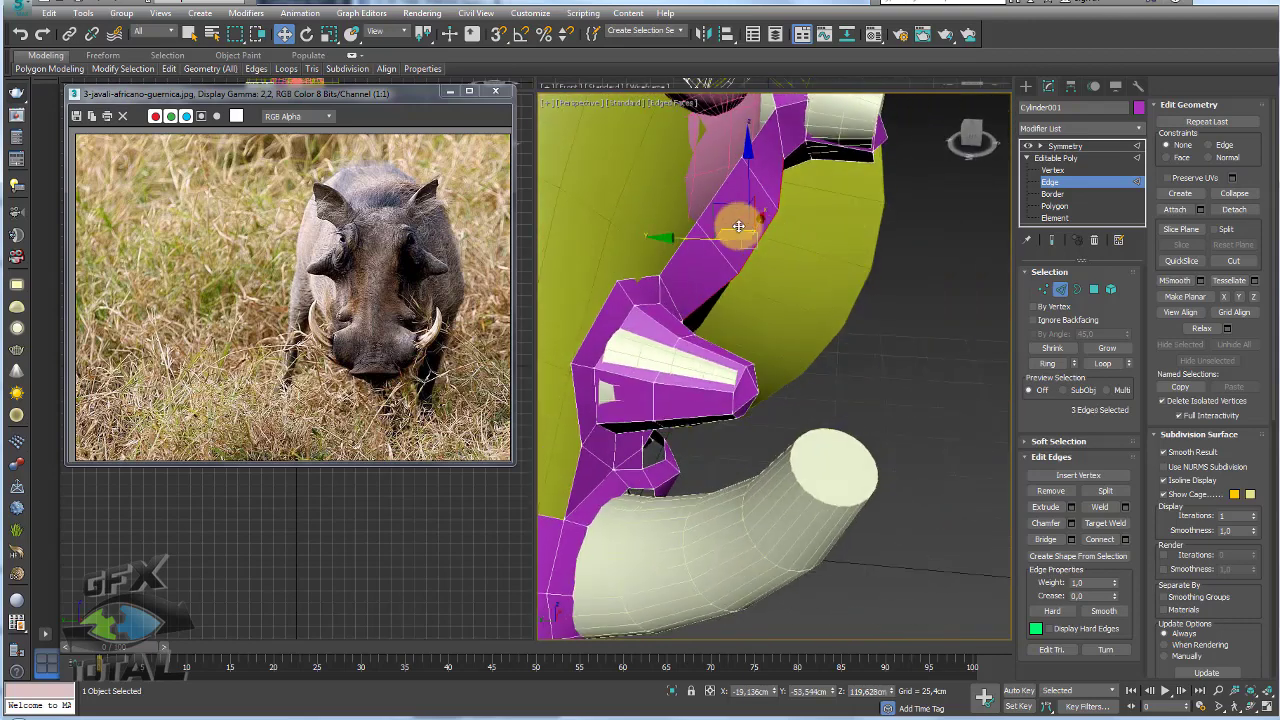
{"action": "left_click_drag", "start_coordinate": [729, 203], "coordinate": [742, 214]}
{"action": "mouse_move", "coordinate": [745, 218]}
{"action": "middle_mouse_down", "text": "alt"}
{"action": "mouse_move", "coordinate": [794, 251]}
{"action": "mouse_move", "coordinate": [789, 229]}
{"action": "middle_mouse_up", "text": "alt"}
{"action": "middle_click_drag", "start_coordinate": [862, 258], "coordinate": [790, 345], "text": "alt"}
- Try Target Weld, then switch to Vertex level and select a vertex on the strip
{"action": "left_click", "coordinate": [1104, 524]}
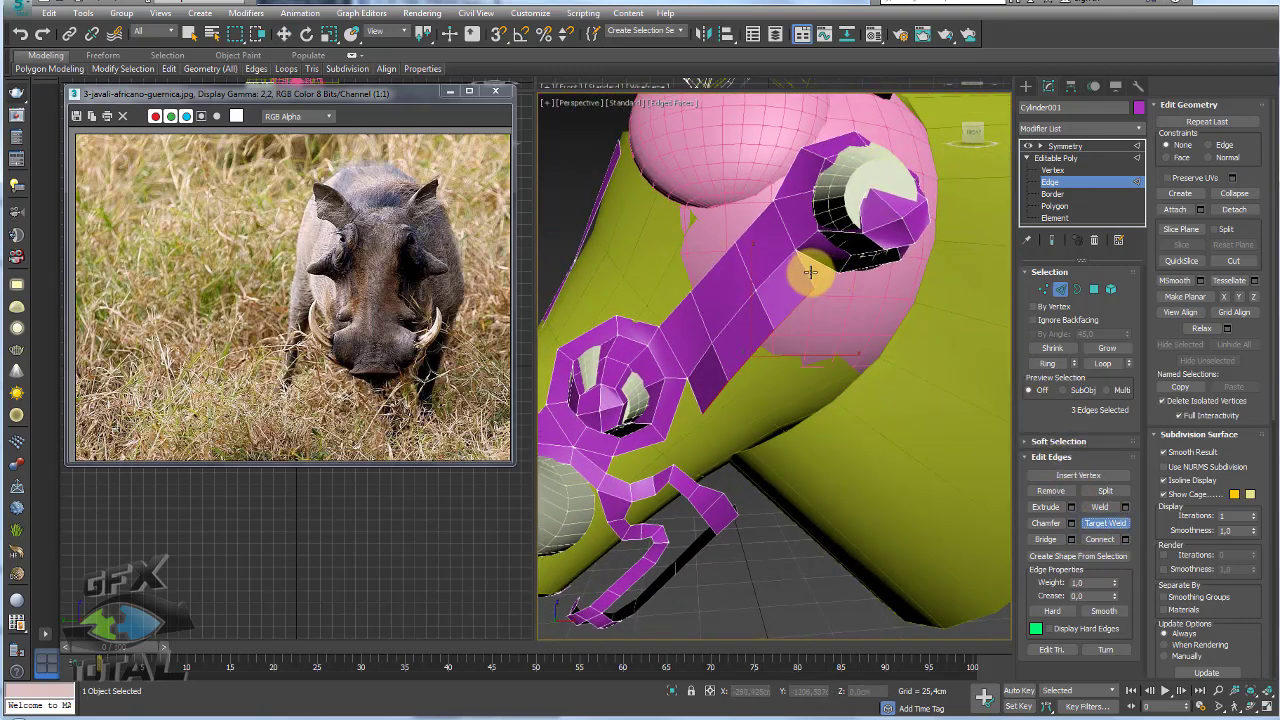
{"action": "mouse_move", "coordinate": [817, 259]}
{"action": "middle_mouse_down", "text": "alt"}
{"action": "mouse_move", "coordinate": [786, 337]}
{"action": "mouse_move", "coordinate": [720, 374]}
{"action": "mouse_move", "coordinate": [706, 289]}
{"action": "mouse_move", "coordinate": [763, 348]}
{"action": "mouse_move", "coordinate": [800, 357]}
{"action": "mouse_move", "coordinate": [777, 307]}
{"action": "middle_mouse_up", "text": "alt"}
{"action": "right_click", "coordinate": [722, 345]}
{"action": "left_click", "coordinate": [1050, 291]}
{"action": "left_click", "coordinate": [724, 333]}
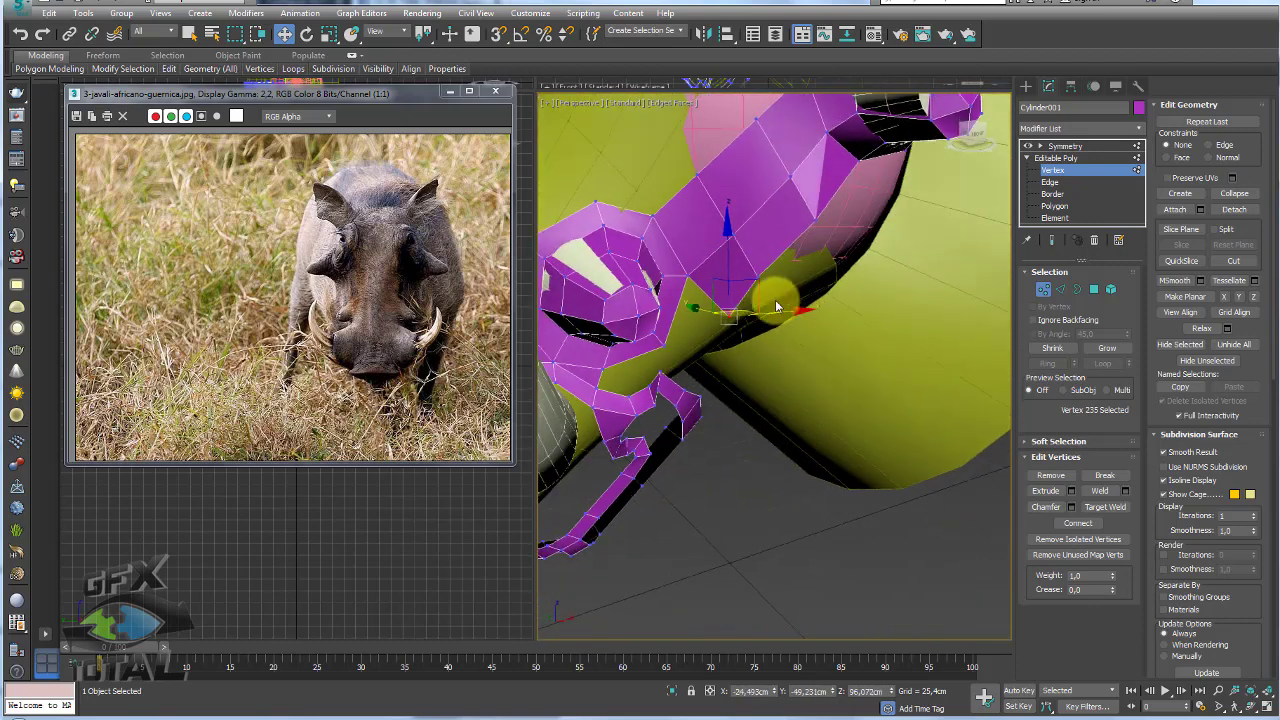
- At Edge level, lower the edges beside the eye ring slightly
{"action": "mouse_move", "coordinate": [689, 289]}
{"action": "middle_mouse_down", "text": "alt"}
{"action": "mouse_move", "coordinate": [651, 289]}
{"action": "mouse_move", "coordinate": [801, 336]}
{"action": "mouse_move", "coordinate": [934, 321]}
{"action": "middle_mouse_up", "text": "alt"}
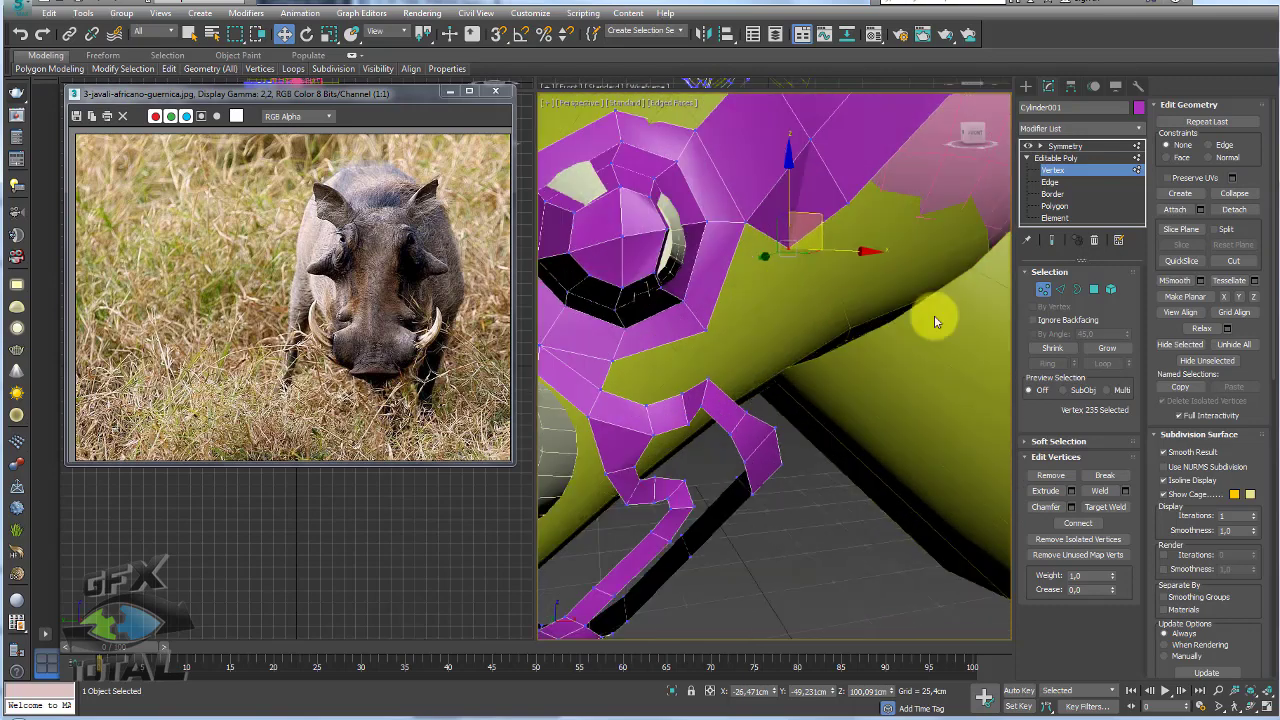
{"action": "left_click", "coordinate": [1061, 290]}
{"action": "left_click", "coordinate": [718, 306]}
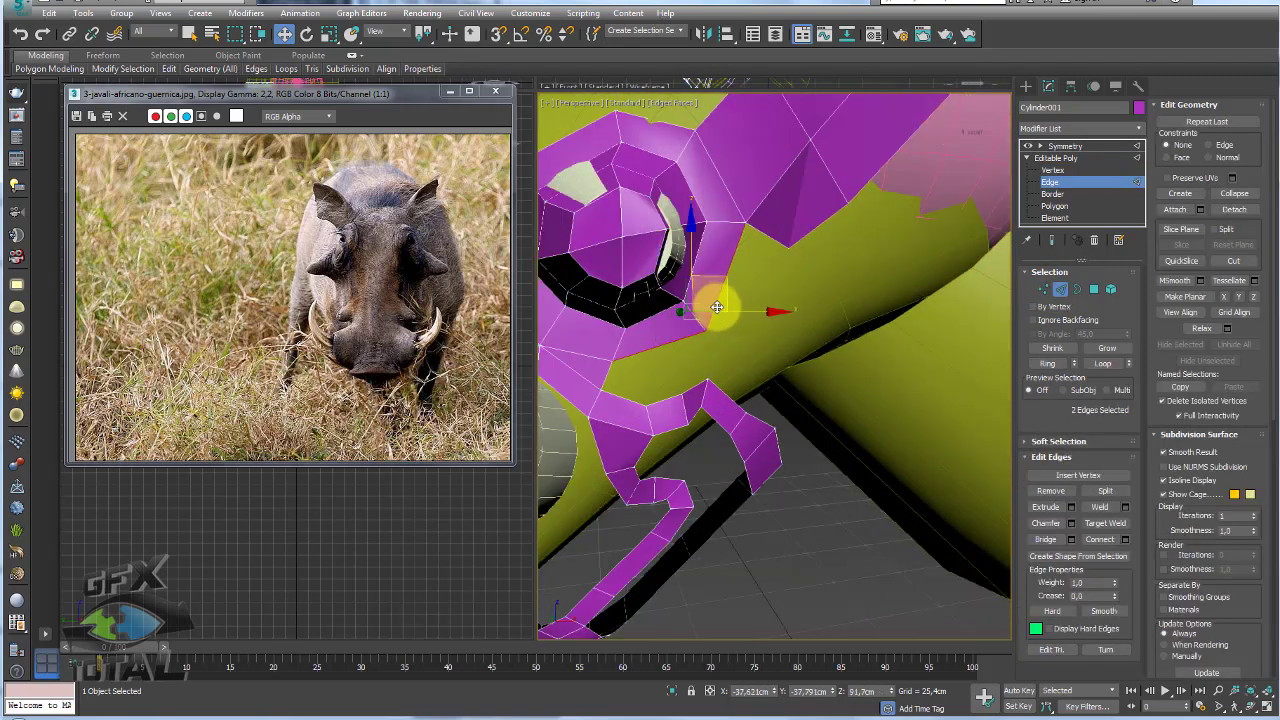
{"action": "mouse_move", "coordinate": [748, 300]}
{"action": "middle_mouse_down", "text": "alt"}
{"action": "mouse_move", "coordinate": [748, 343]}
{"action": "mouse_move", "coordinate": [666, 349]}
{"action": "middle_mouse_up", "text": "alt"}
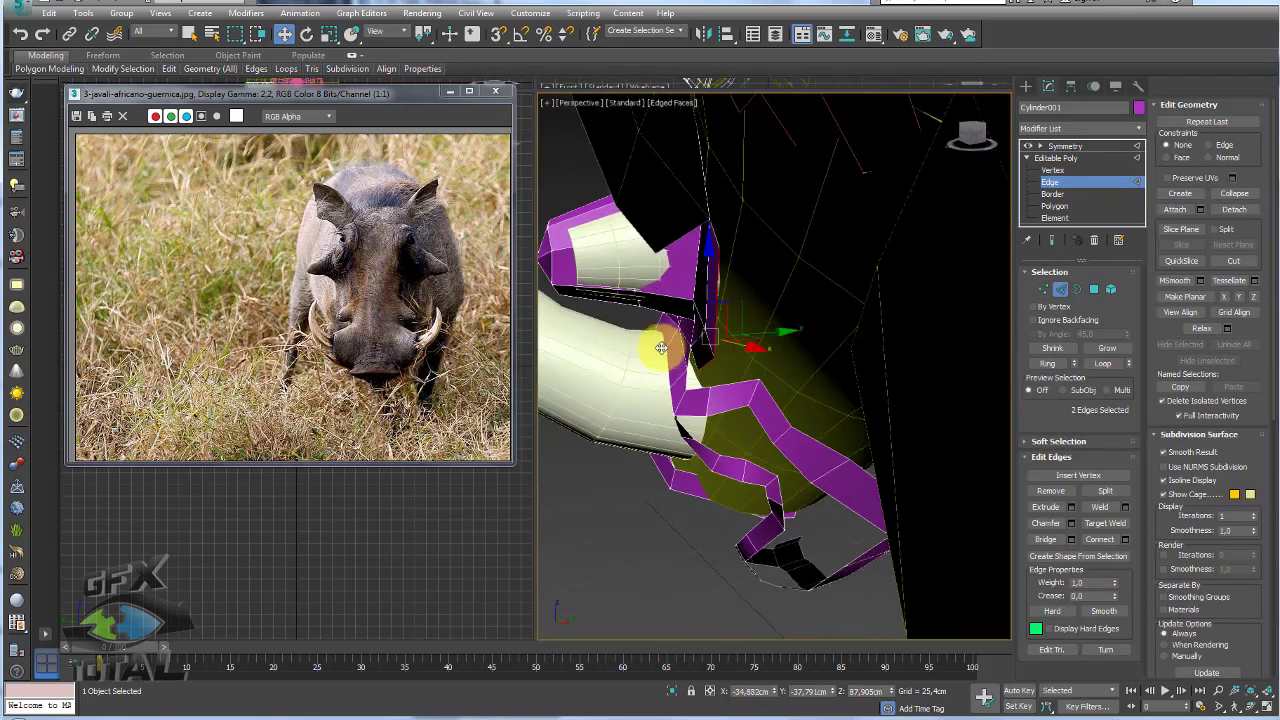
{"action": "left_click_drag", "start_coordinate": [768, 336], "coordinate": [754, 336]}
{"action": "mouse_move", "coordinate": [747, 337]}
{"action": "middle_mouse_down", "text": "alt"}
{"action": "mouse_move", "coordinate": [866, 343]}
{"action": "mouse_move", "coordinate": [920, 330]}
{"action": "middle_mouse_up", "text": "alt"}
- At Vertex level, use Target Weld to merge the loose vertex onto its neighbour
{"action": "left_click", "coordinate": [1060, 289]}
{"action": "key", "text": "1"}
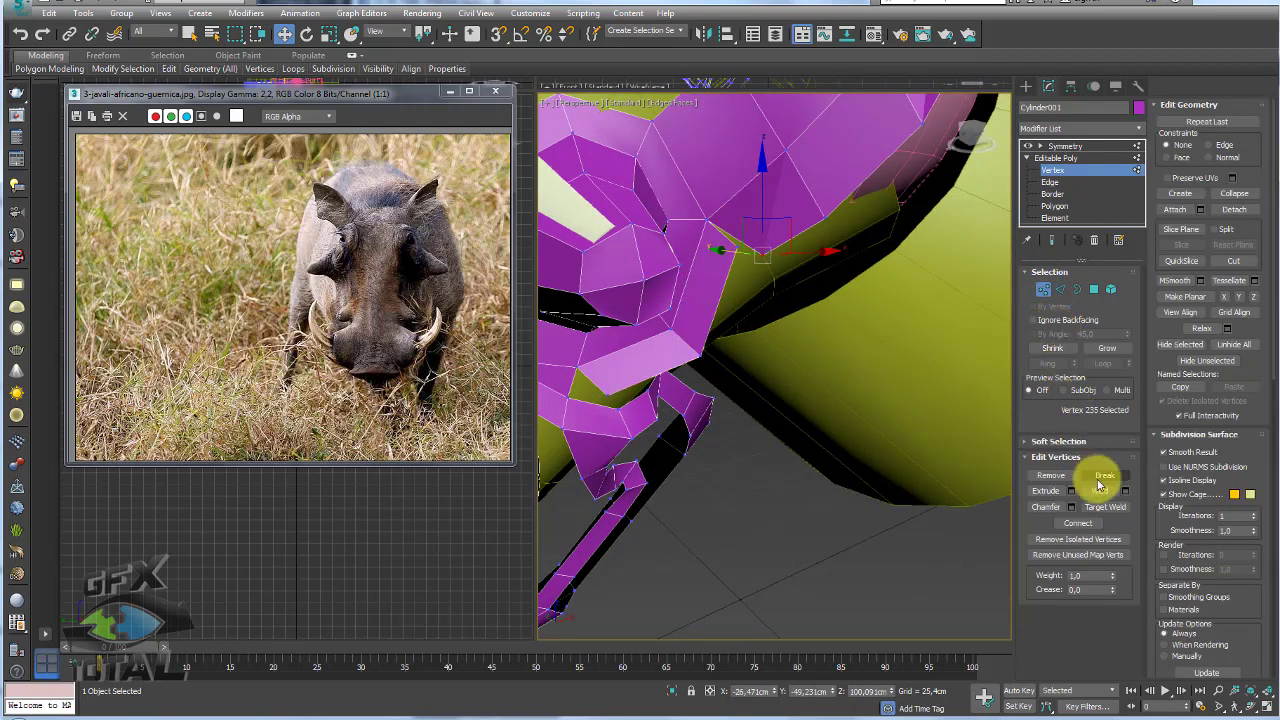
{"action": "left_click", "coordinate": [1105, 507]}
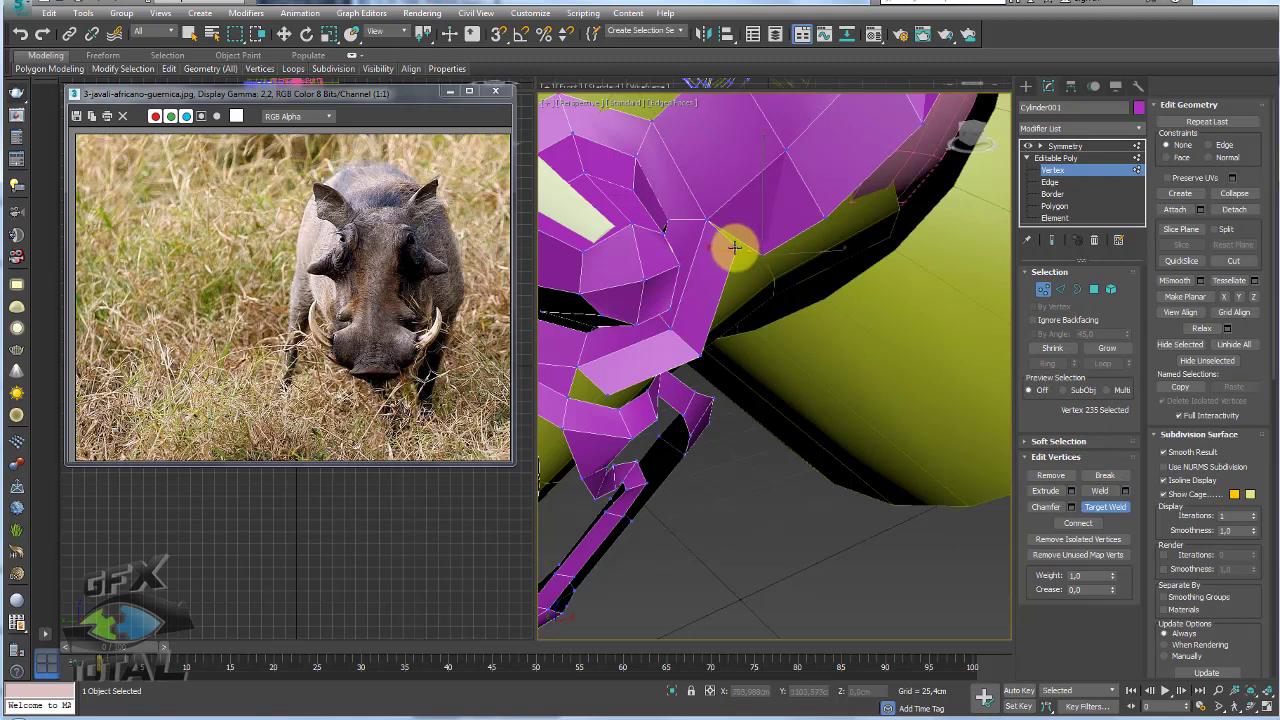
{"action": "key", "text": "w"}
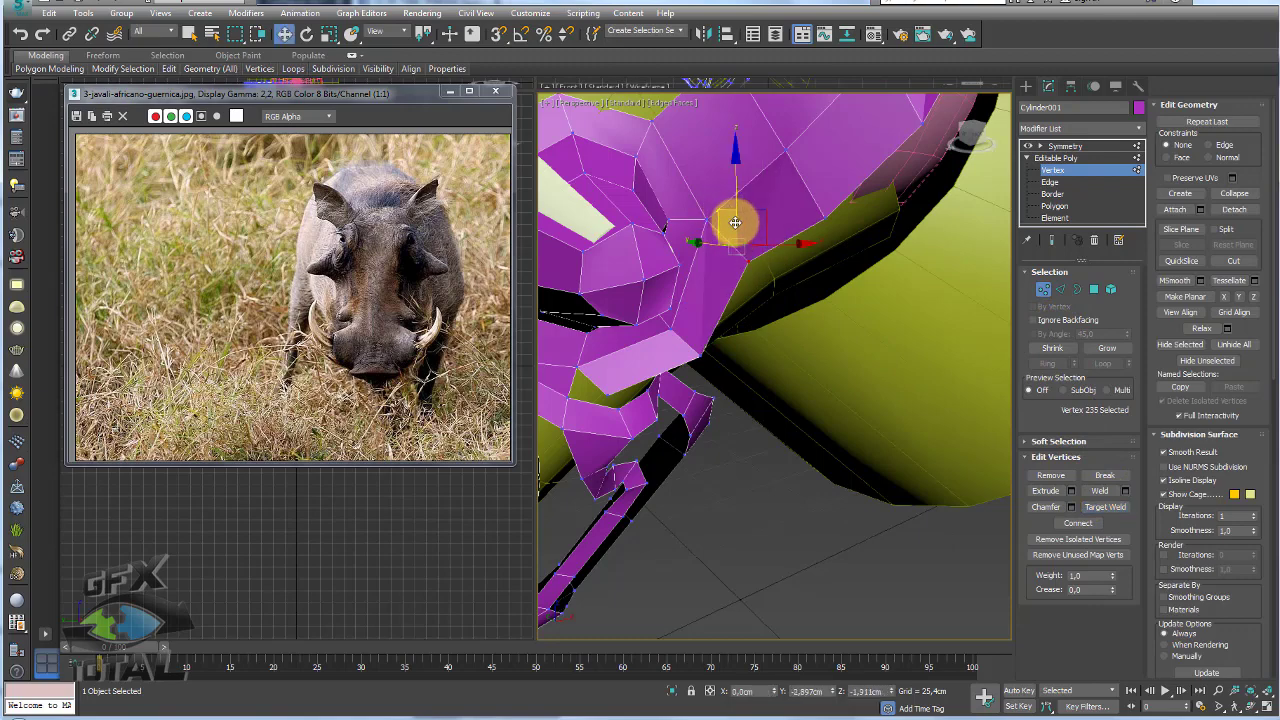
{"action": "mouse_move", "coordinate": [731, 220]}
{"action": "middle_mouse_down", "text": "alt"}
{"action": "mouse_move", "coordinate": [726, 286]}
{"action": "mouse_move", "coordinate": [757, 286]}
{"action": "mouse_move", "coordinate": [765, 388]}
{"action": "mouse_move", "coordinate": [700, 366]}
{"action": "mouse_move", "coordinate": [737, 357]}
{"action": "mouse_move", "coordinate": [700, 372]}
{"action": "middle_mouse_up", "text": "alt"}
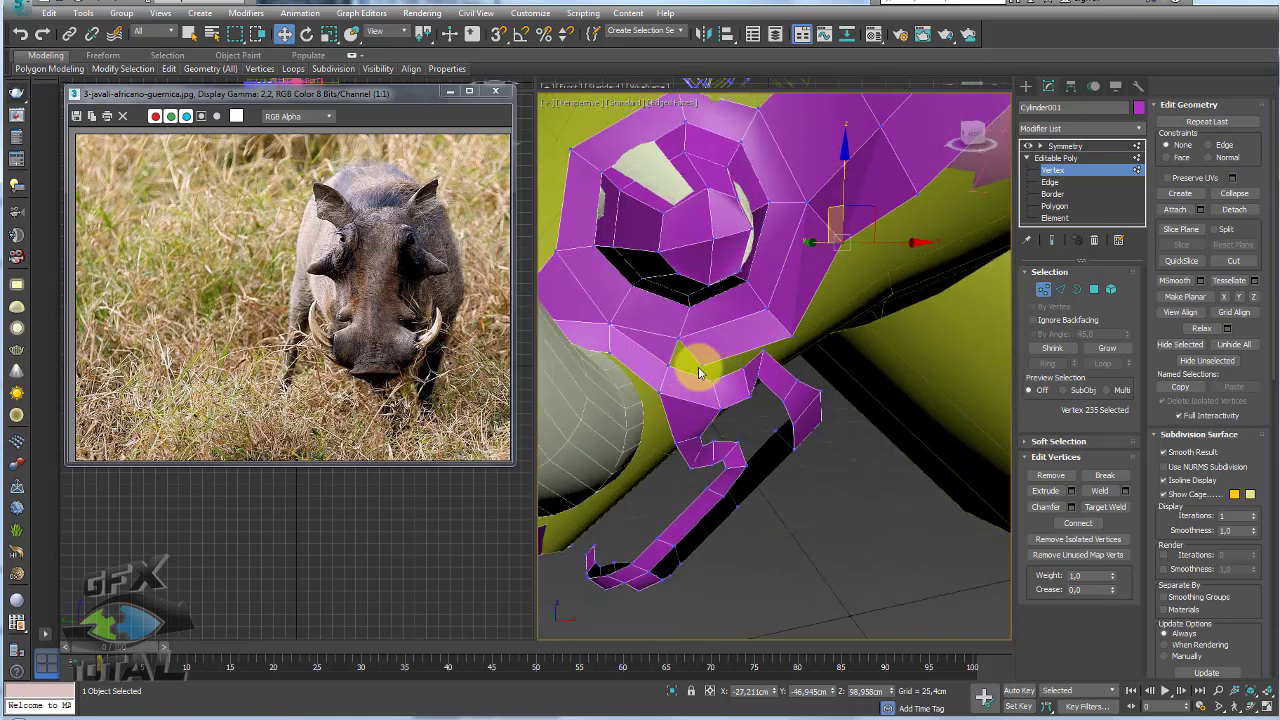
{"action": "left_click", "coordinate": [1104, 507]}
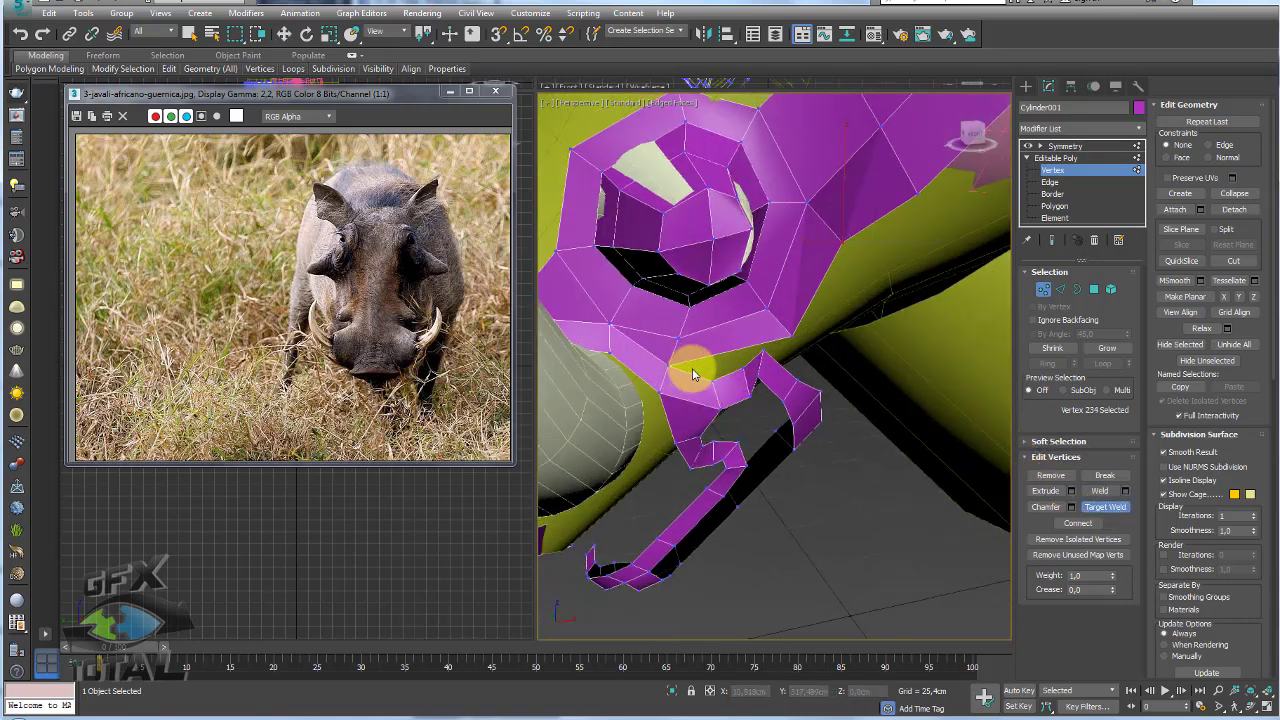
{"action": "mouse_move", "coordinate": [692, 372]}
{"action": "middle_mouse_down", "text": "alt"}
{"action": "mouse_move", "coordinate": [668, 346]}
{"action": "mouse_move", "coordinate": [651, 366]}
{"action": "mouse_move", "coordinate": [659, 335]}
{"action": "middle_mouse_up", "text": "alt"}
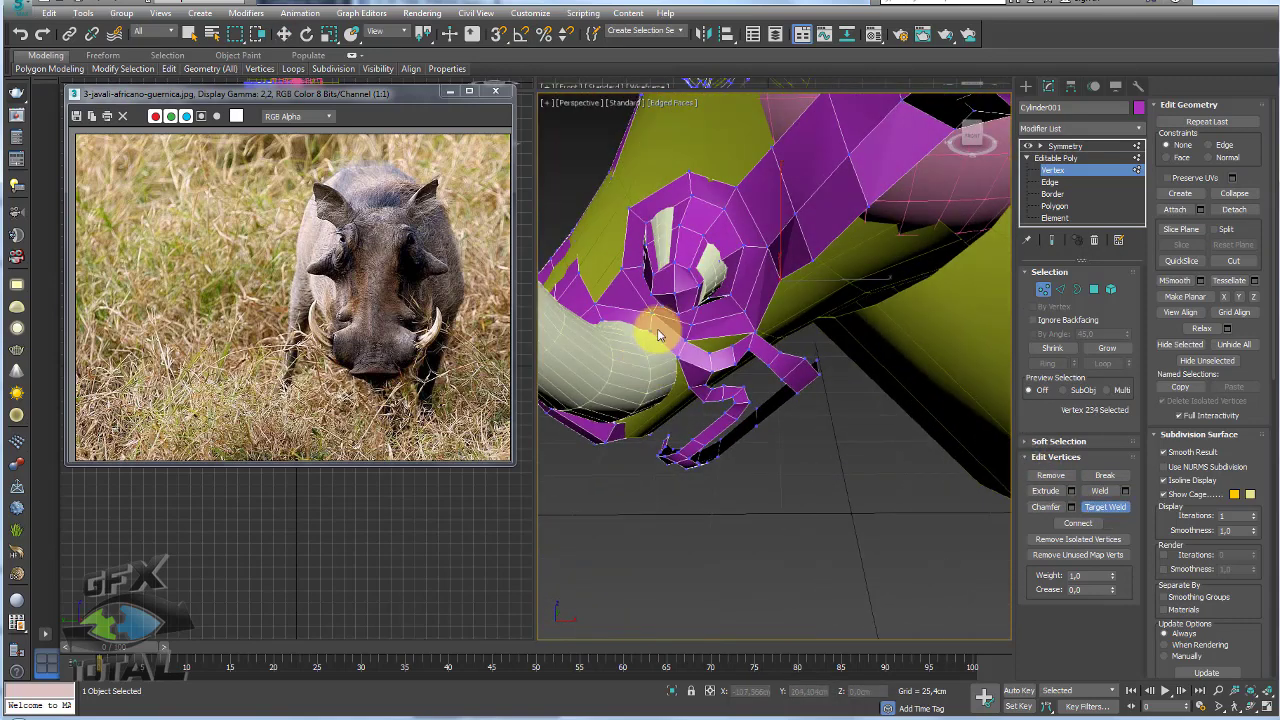
{"action": "scroll", "coordinate": [659, 335], "scroll_direction": "up", "scroll_amount": 1}
{"action": "scroll", "coordinate": [654, 323], "scroll_direction": "up", "scroll_amount": 2}
{"action": "scroll", "coordinate": [643, 323], "scroll_direction": "up", "scroll_amount": 2}
- Cut new edges across the shell strip between existing vertices with the Cut tool (Alt+C)
{"action": "scroll", "coordinate": [634, 337], "scroll_direction": "up", "scroll_amount": 2}
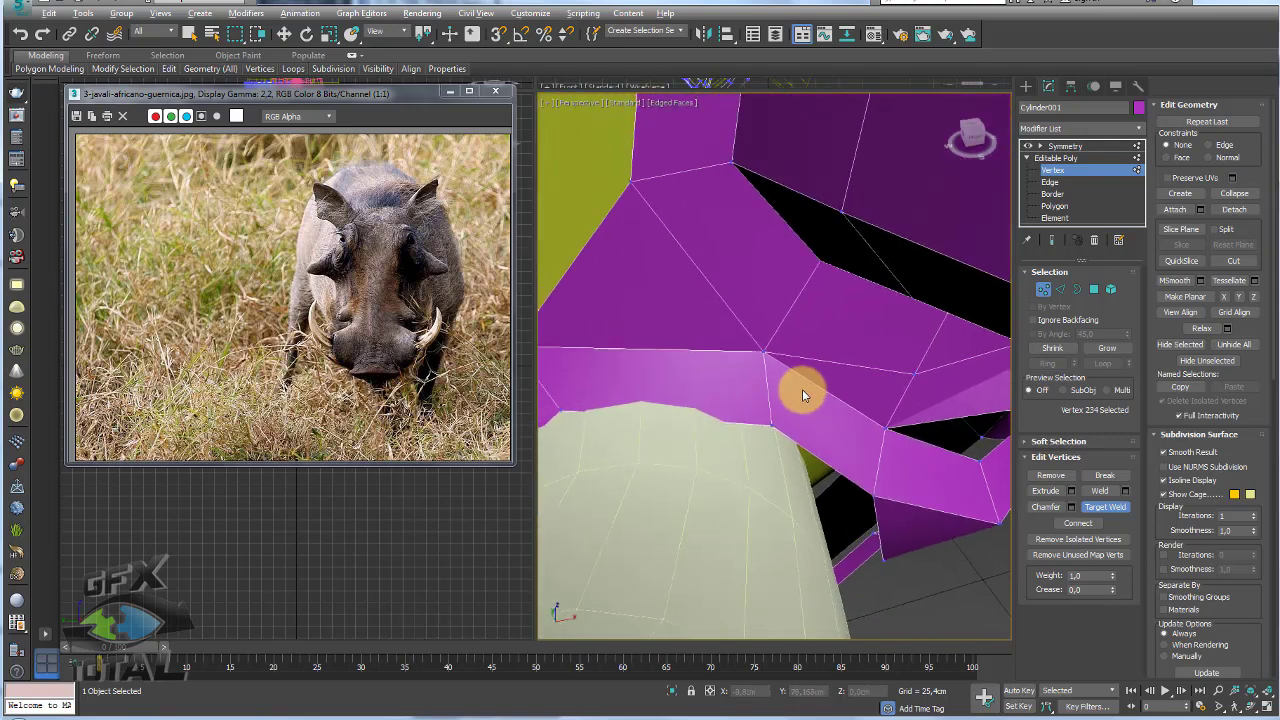
{"action": "mouse_move", "coordinate": [803, 395]}
{"action": "middle_mouse_down", "text": "alt"}
{"action": "mouse_move", "coordinate": [880, 408]}
{"action": "mouse_move", "coordinate": [866, 397]}
{"action": "middle_mouse_up", "text": "alt"}
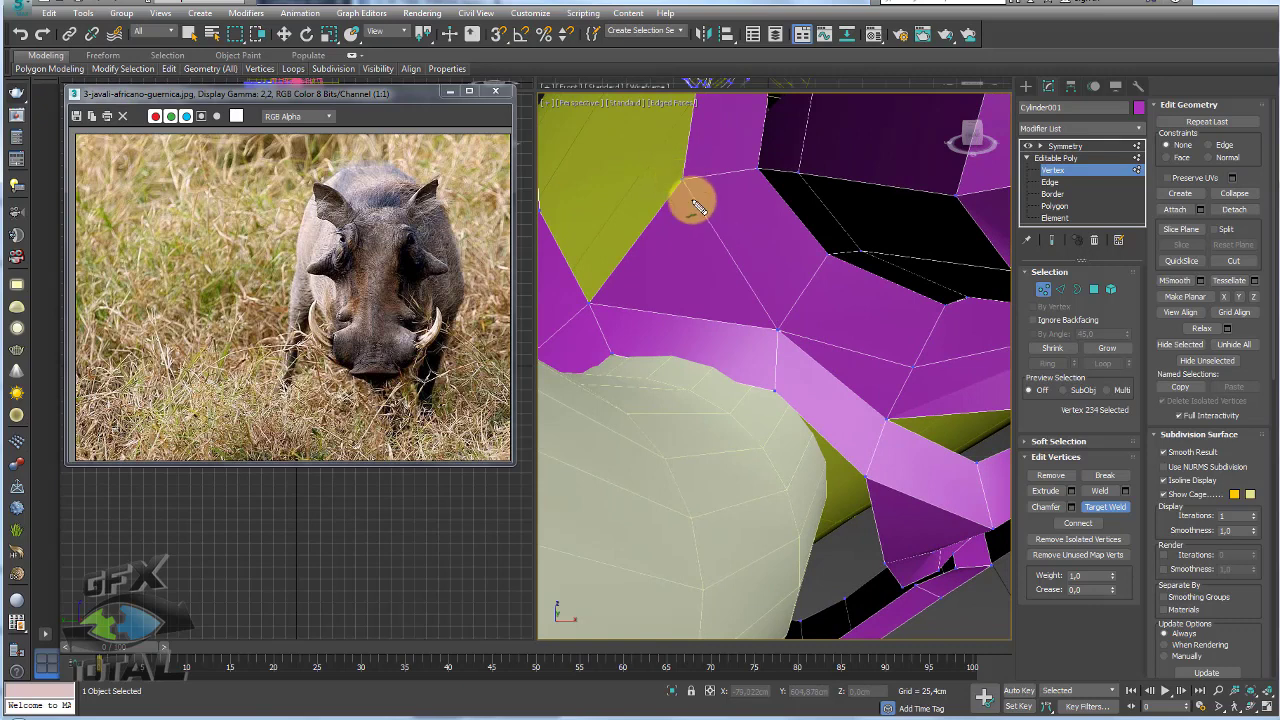
{"action": "mouse_move", "coordinate": [685, 188]}
{"action": "left_mouse_down"}
{"action": "mouse_move", "coordinate": [749, 329]}
{"action": "mouse_move", "coordinate": [580, 315]}
{"action": "left_mouse_up"}
{"action": "left_click_drag", "start_coordinate": [909, 360], "coordinate": [777, 337]}
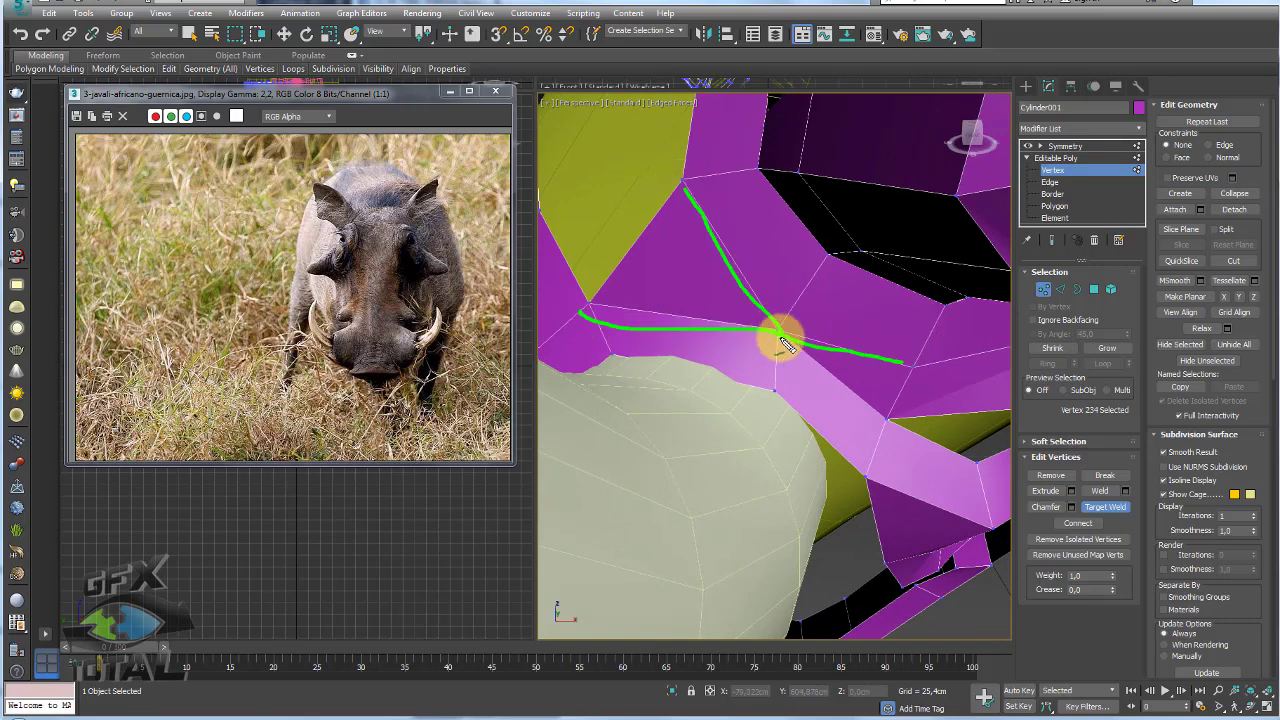
{"action": "key", "text": "Escape"}
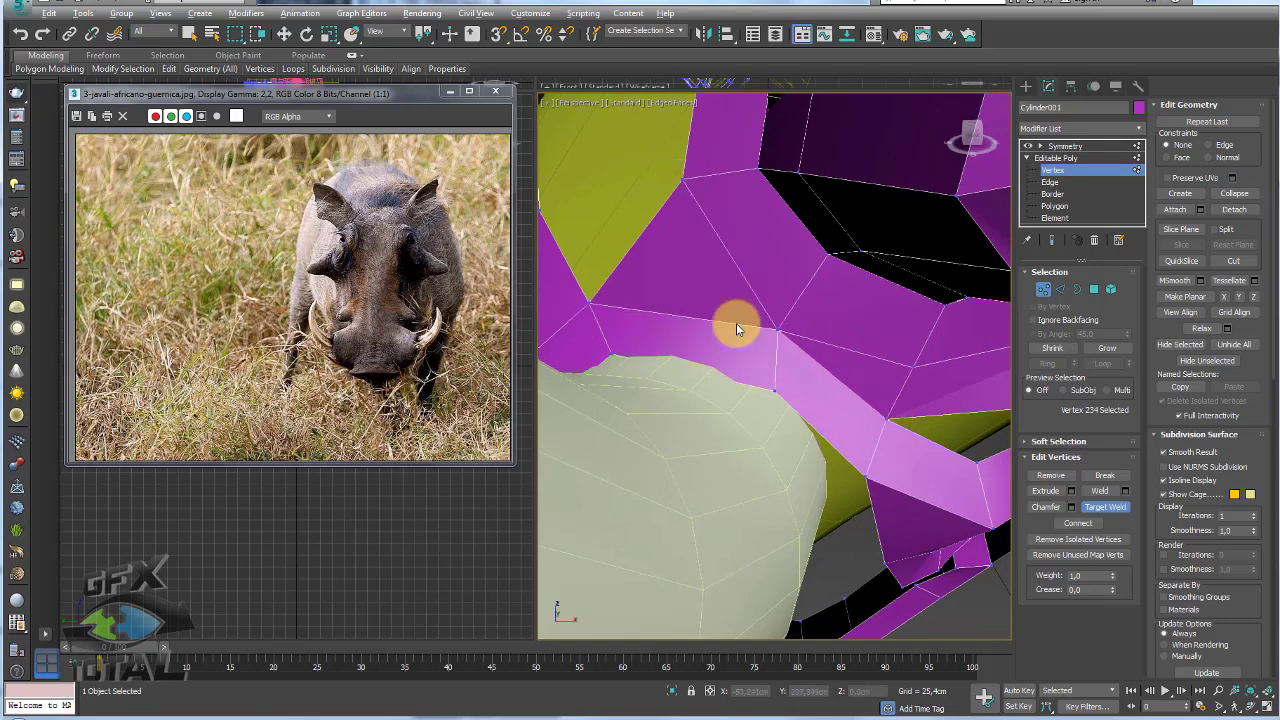
{"action": "key", "text": "alt+c"}
{"action": "left_click", "coordinate": [591, 301]}
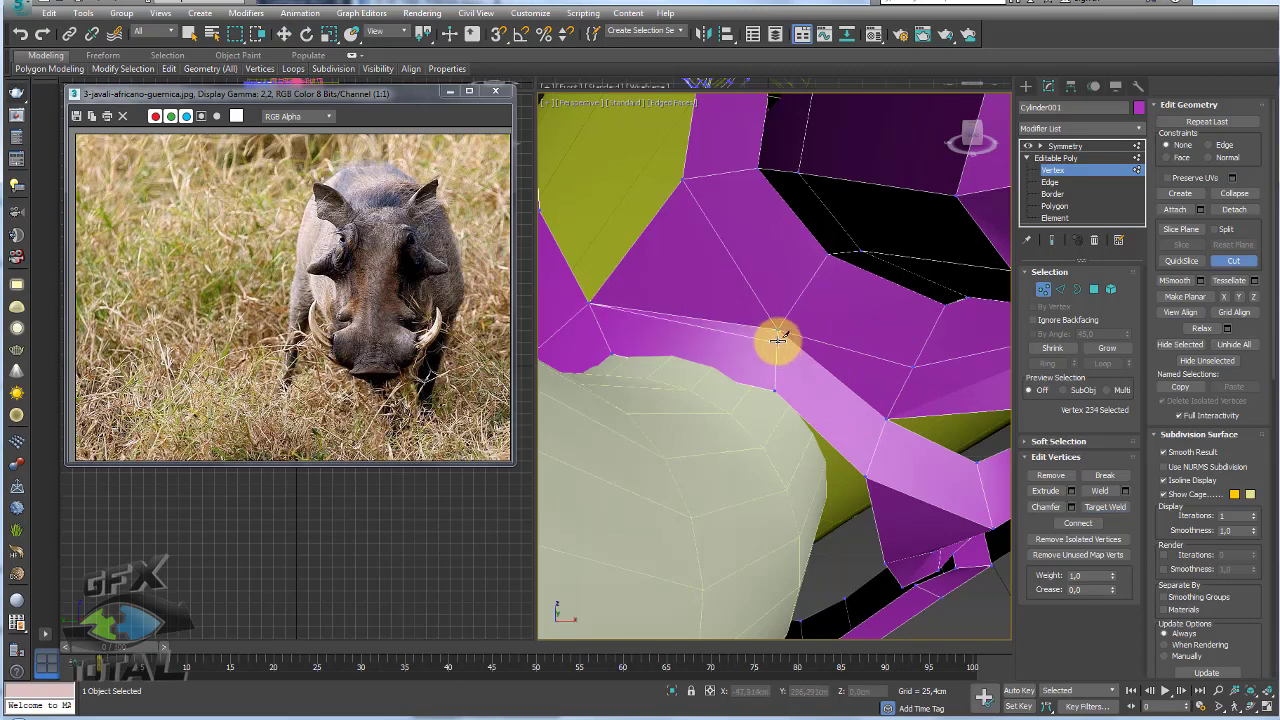
{"action": "left_click", "coordinate": [777, 338]}
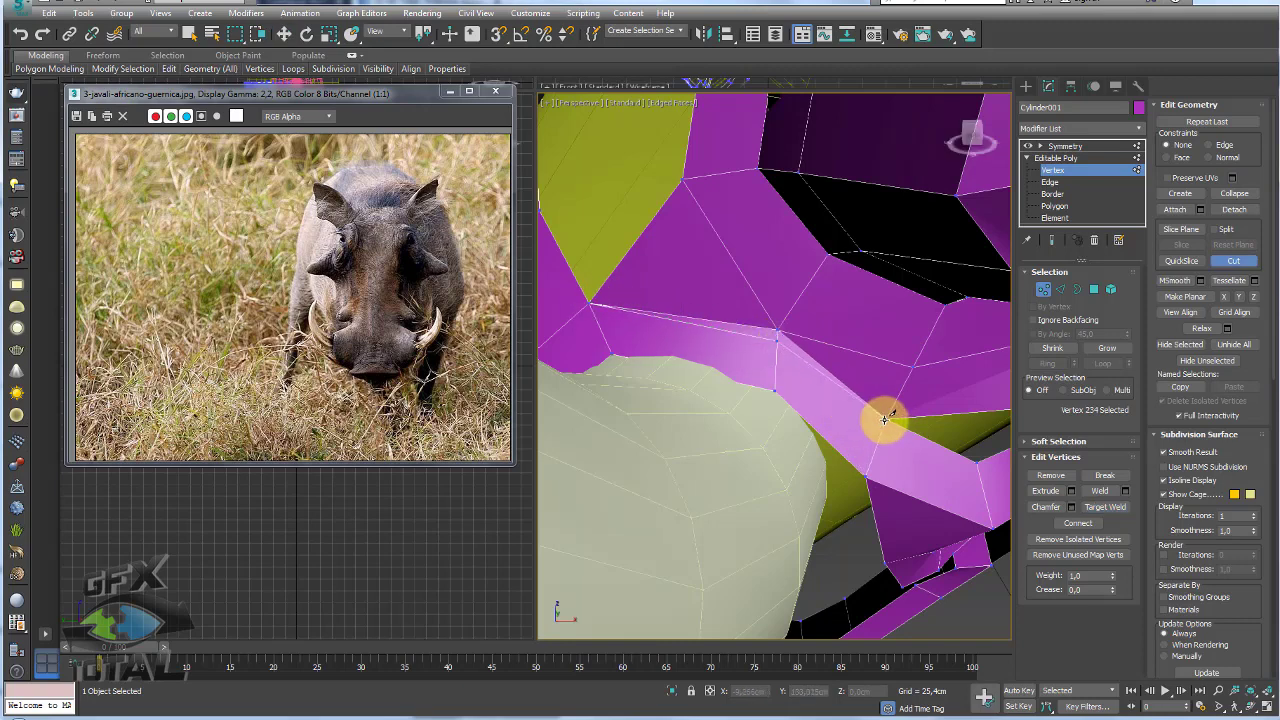
{"action": "left_click", "coordinate": [885, 419]}
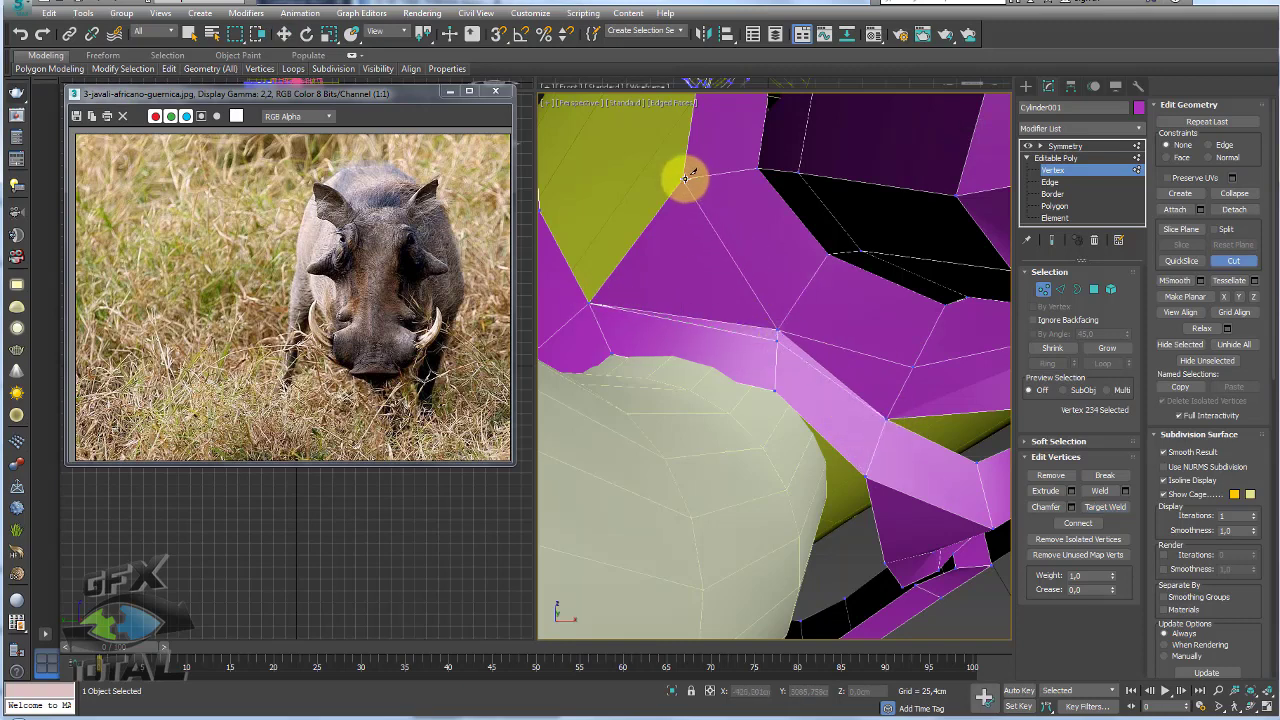
{"action": "left_click", "coordinate": [796, 300]}
{"action": "left_click", "coordinate": [797, 300]}
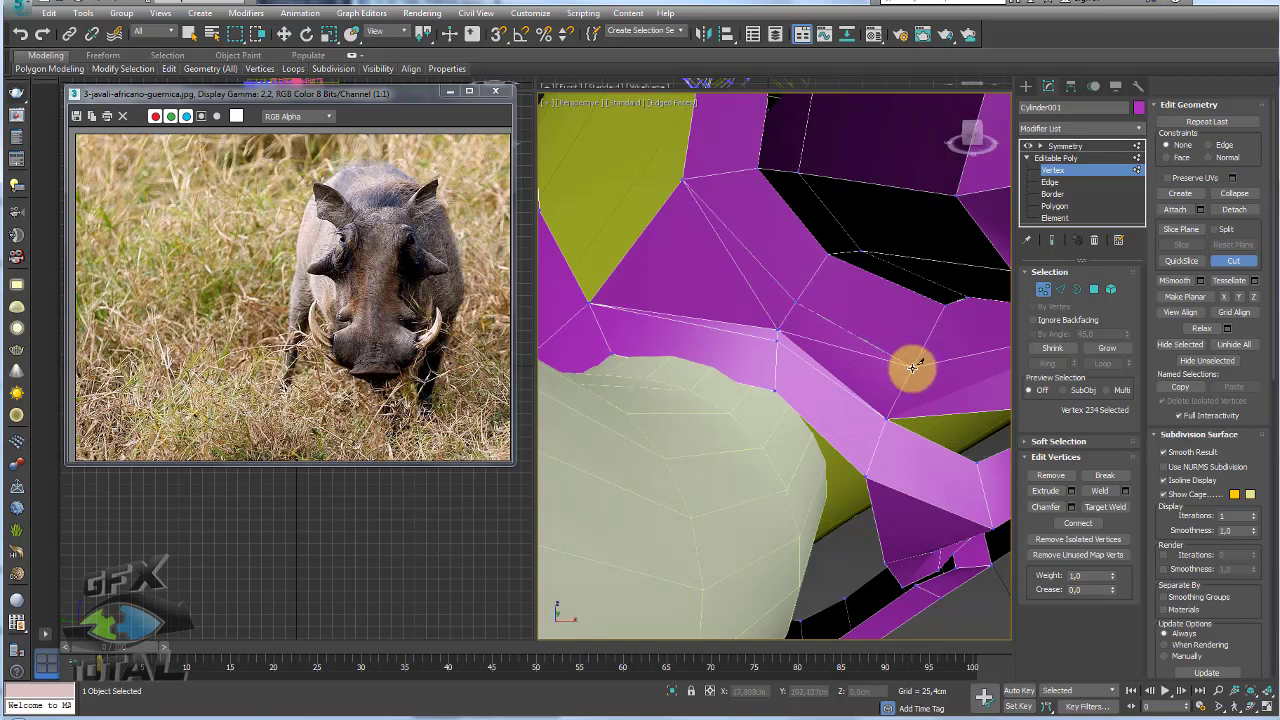
{"action": "left_click", "coordinate": [1060, 289]}
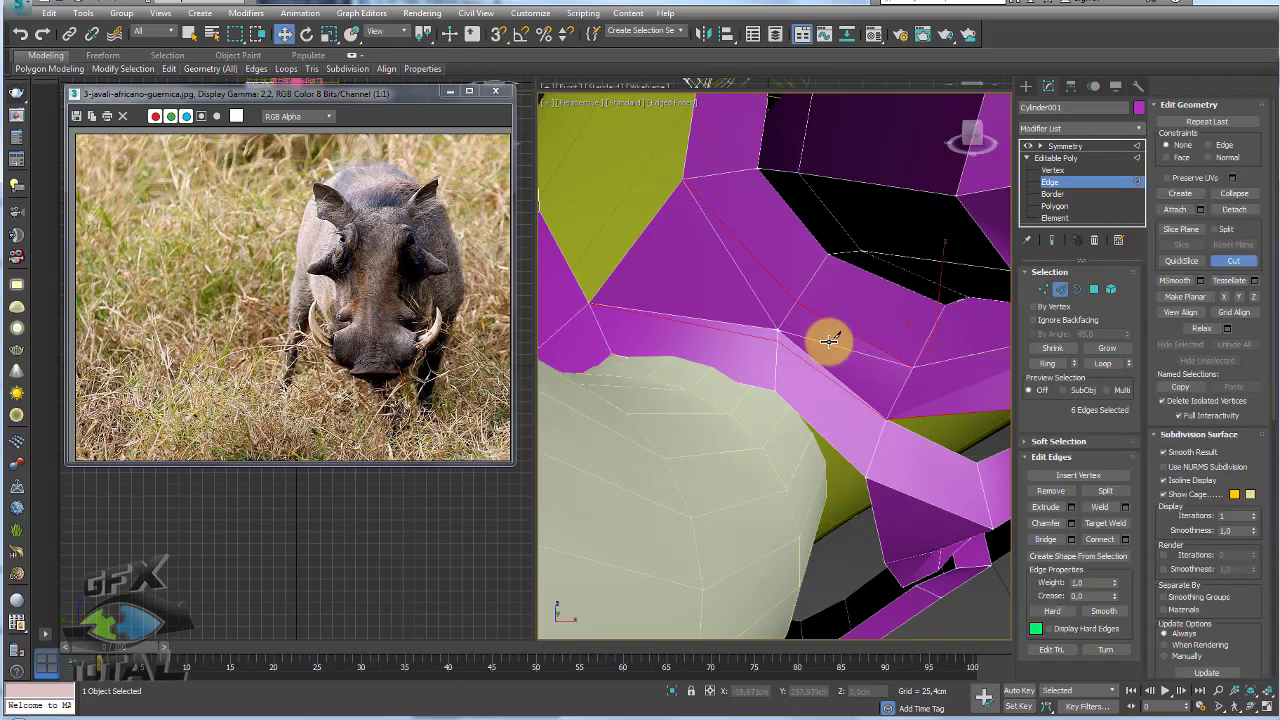
- Select four edges above the connecting bar and remove them from the shell mesh
{"action": "key", "text": "w"}
{"action": "left_click", "coordinate": [827, 340]}
{"action": "left_click", "coordinate": [765, 312], "text": "ctrl"}
{"action": "left_click", "coordinate": [758, 328], "text": "ctrl"}
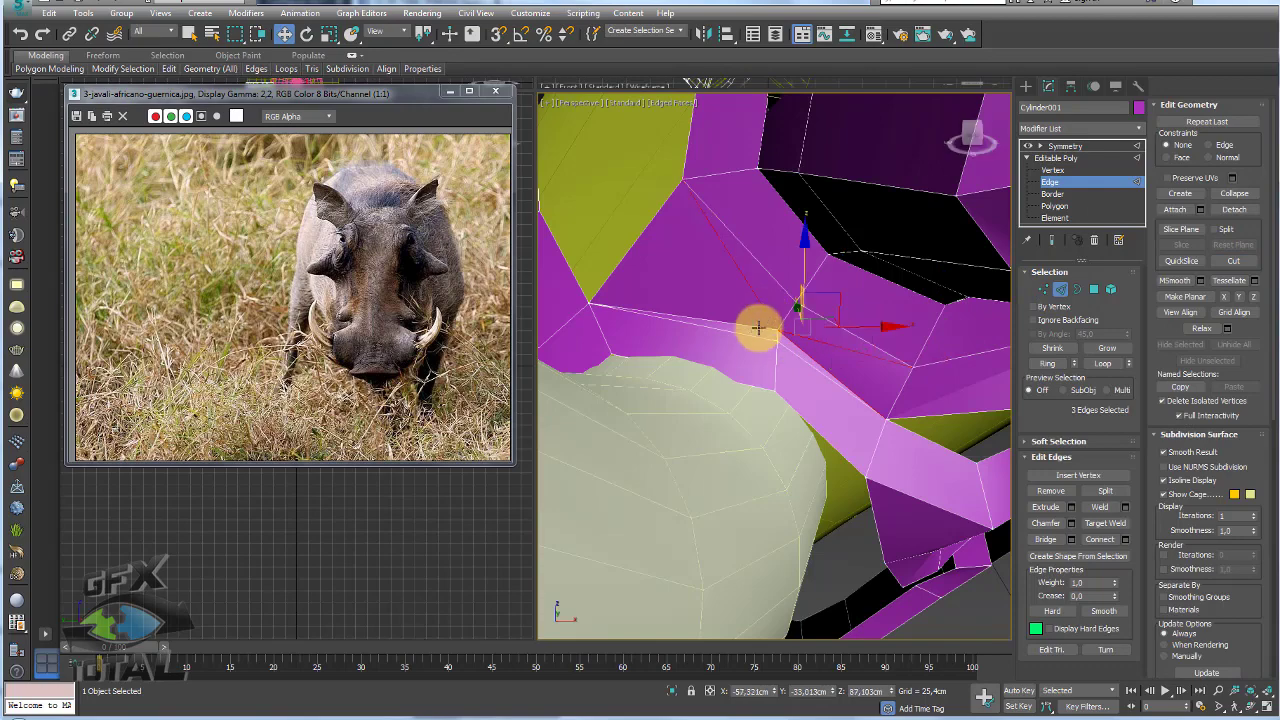
{"action": "left_click", "coordinate": [755, 326], "text": "ctrl"}
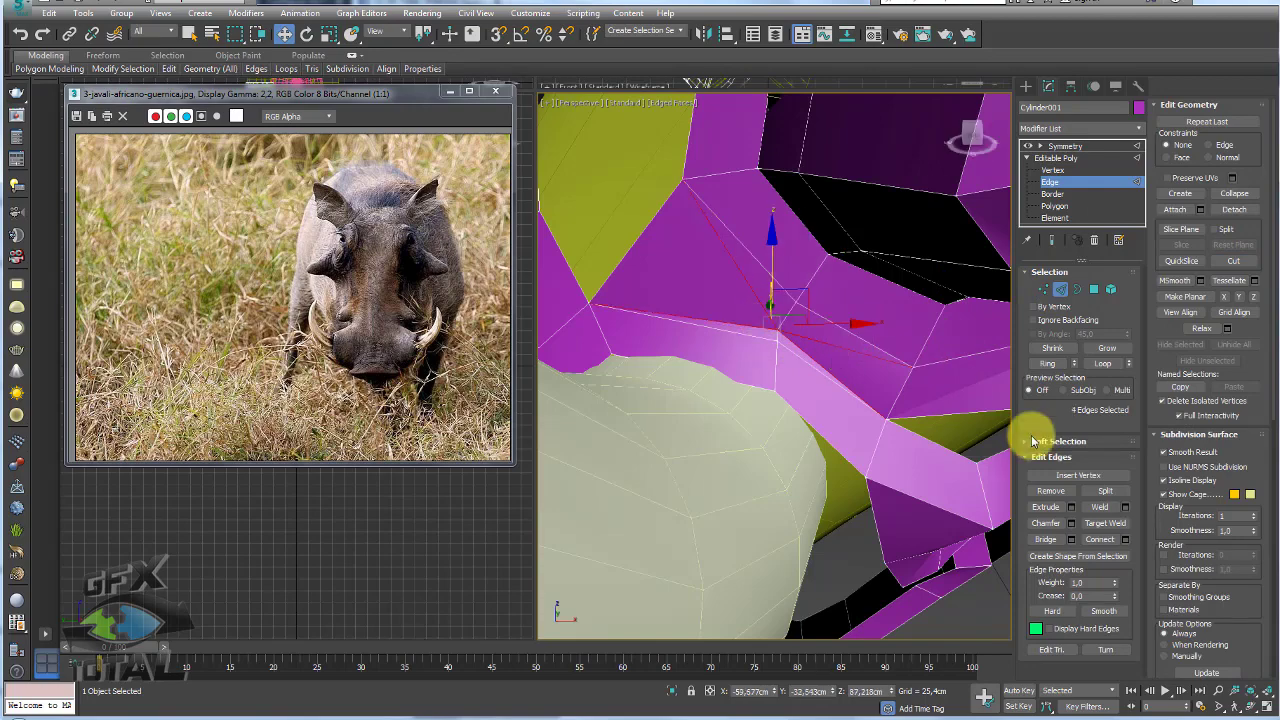
{"action": "left_click", "coordinate": [1052, 495]}
{"action": "mouse_move", "coordinate": [809, 369]}
{"action": "middle_mouse_down", "text": "alt"}
{"action": "mouse_move", "coordinate": [914, 429]}
{"action": "mouse_move", "coordinate": [923, 400]}
{"action": "mouse_move", "coordinate": [879, 325]}
{"action": "mouse_move", "coordinate": [856, 314]}
{"action": "middle_mouse_up", "text": "alt"}
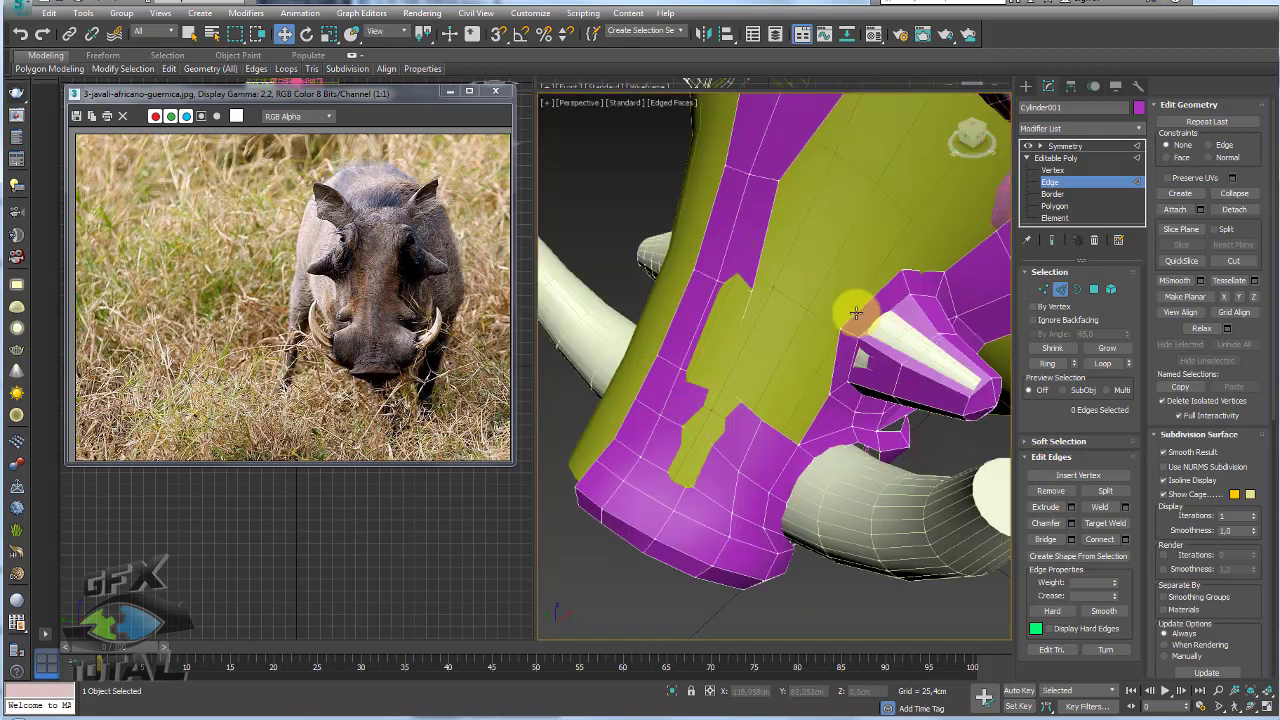
- Bridge two selected shell edges with a new face
{"action": "left_click", "coordinate": [856, 314]}
{"action": "left_click", "coordinate": [755, 263], "text": "ctrl"}
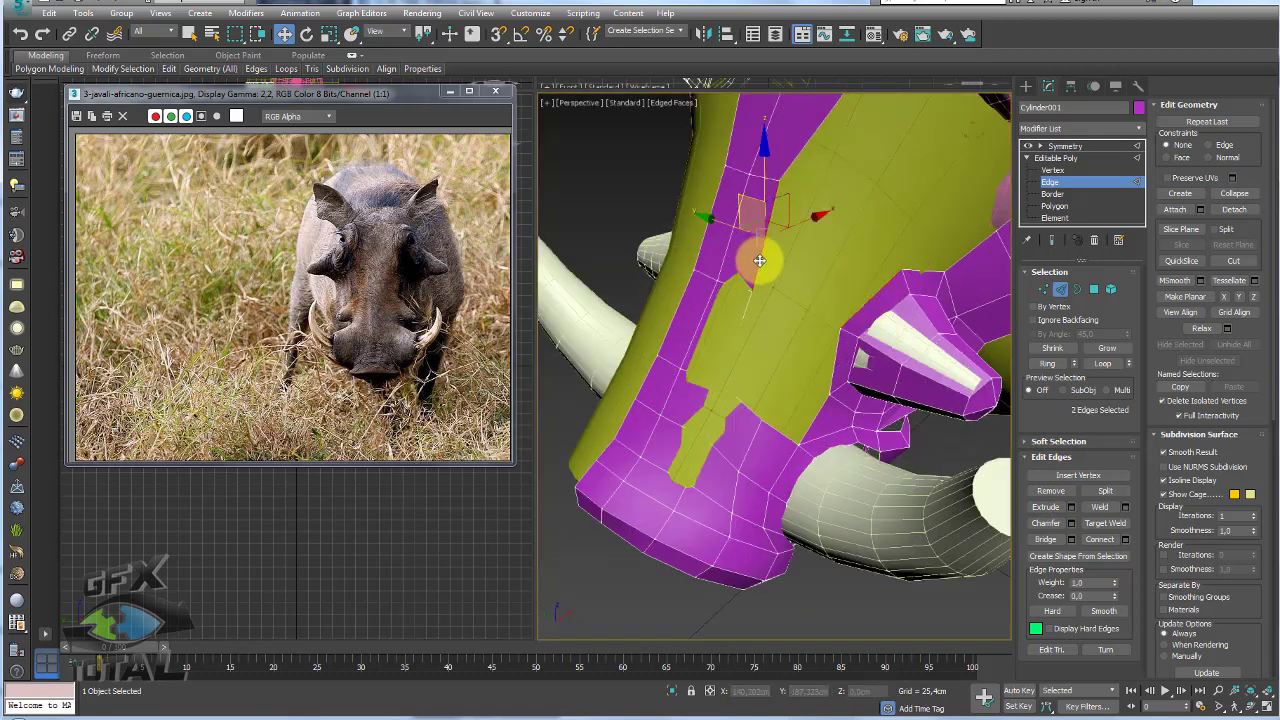
{"action": "left_click", "coordinate": [1045, 539]}
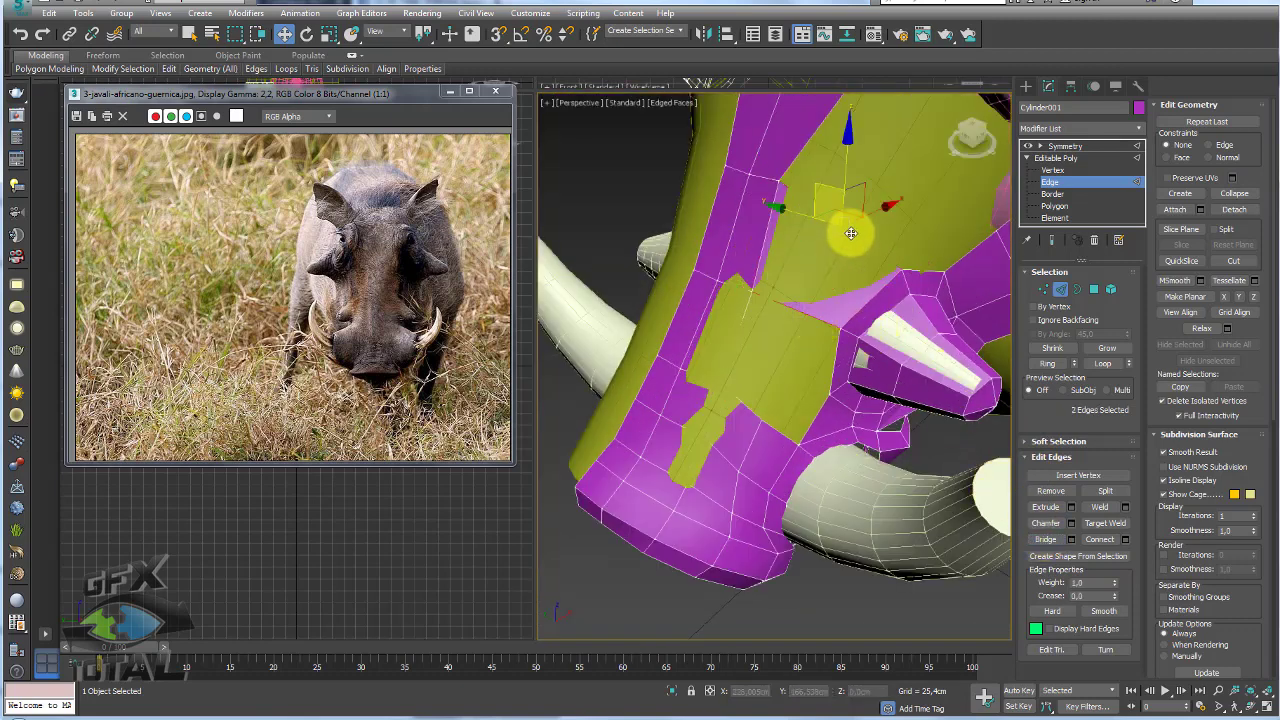
{"action": "mouse_move", "coordinate": [896, 361]}
{"action": "middle_mouse_down", "text": "alt"}
{"action": "mouse_move", "coordinate": [1005, 430]}
{"action": "mouse_move", "coordinate": [813, 234]}
{"action": "middle_mouse_up", "text": "alt"}
- Select a pair of edges on the shell's upper rim and nudge them slightly downward
{"action": "left_click", "coordinate": [1095, 540]}
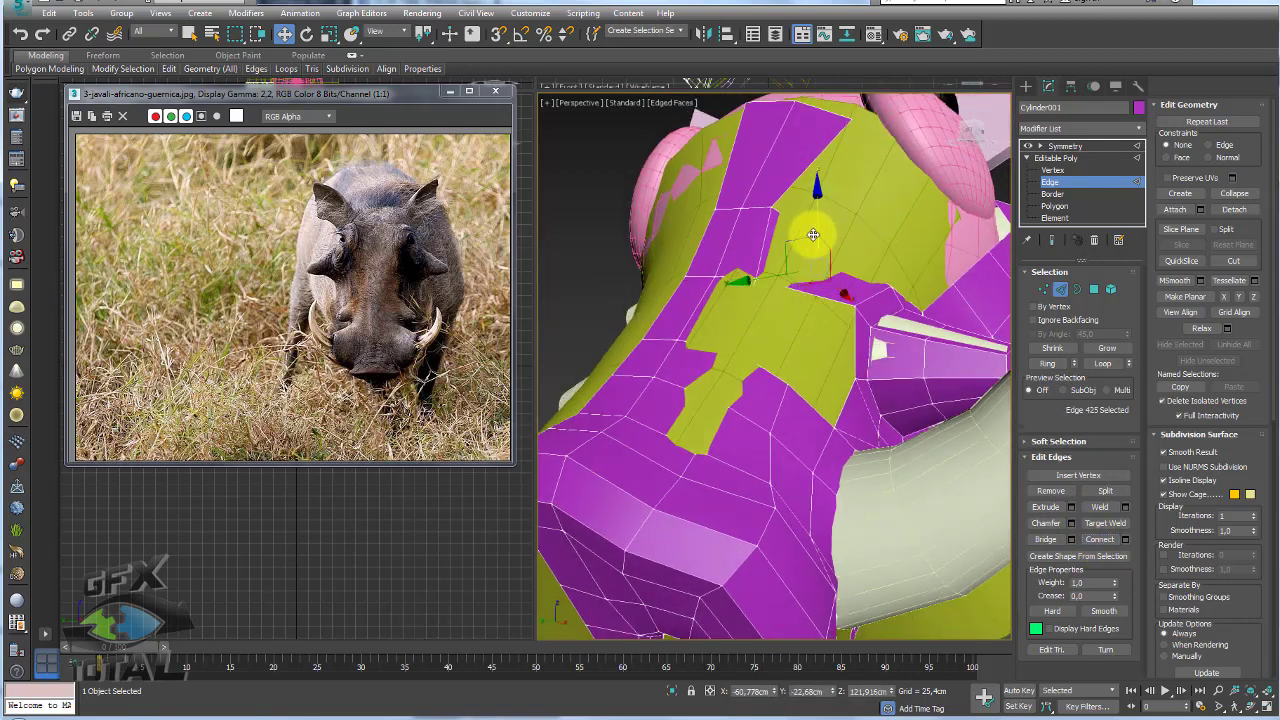
{"action": "key", "text": "e"}
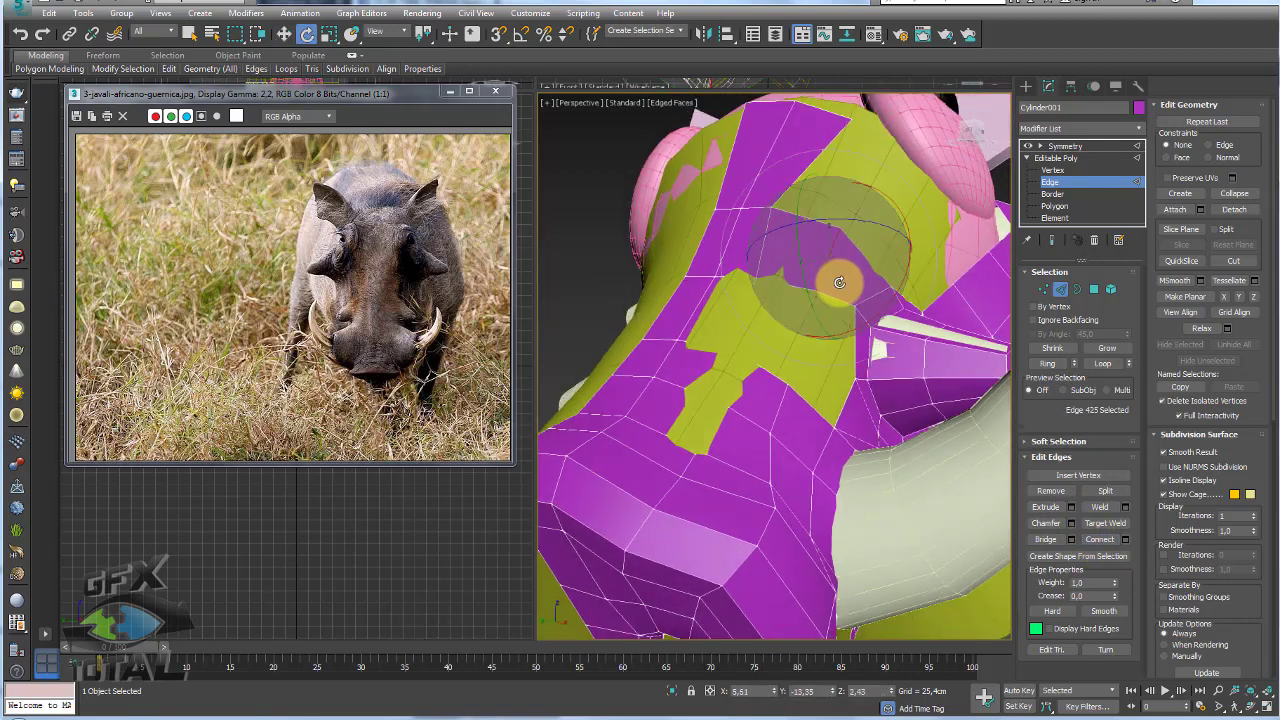
{"action": "key", "text": "w"}
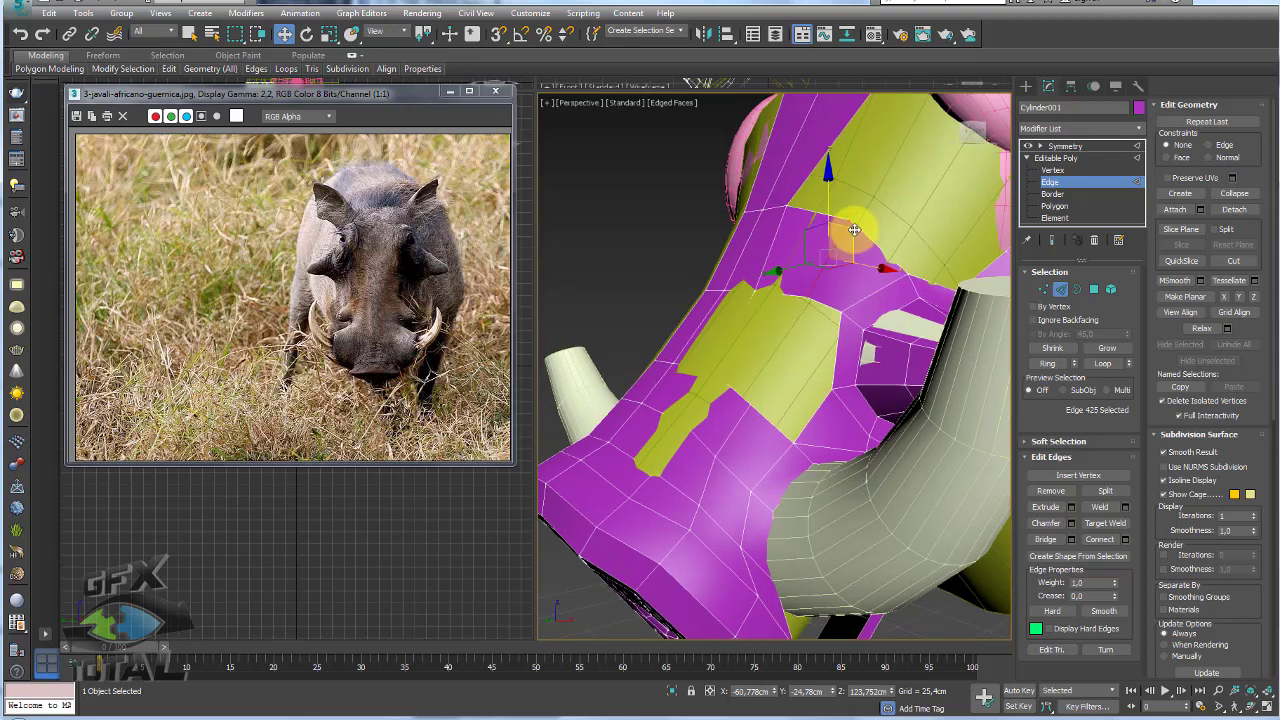
{"action": "mouse_move", "coordinate": [843, 229]}
{"action": "middle_mouse_down", "text": "alt"}
{"action": "mouse_move", "coordinate": [871, 271]}
{"action": "mouse_move", "coordinate": [875, 320]}
{"action": "mouse_move", "coordinate": [851, 295]}
{"action": "mouse_move", "coordinate": [812, 365]}
{"action": "middle_mouse_up", "text": "alt"}
{"action": "left_click", "coordinate": [720, 331]}
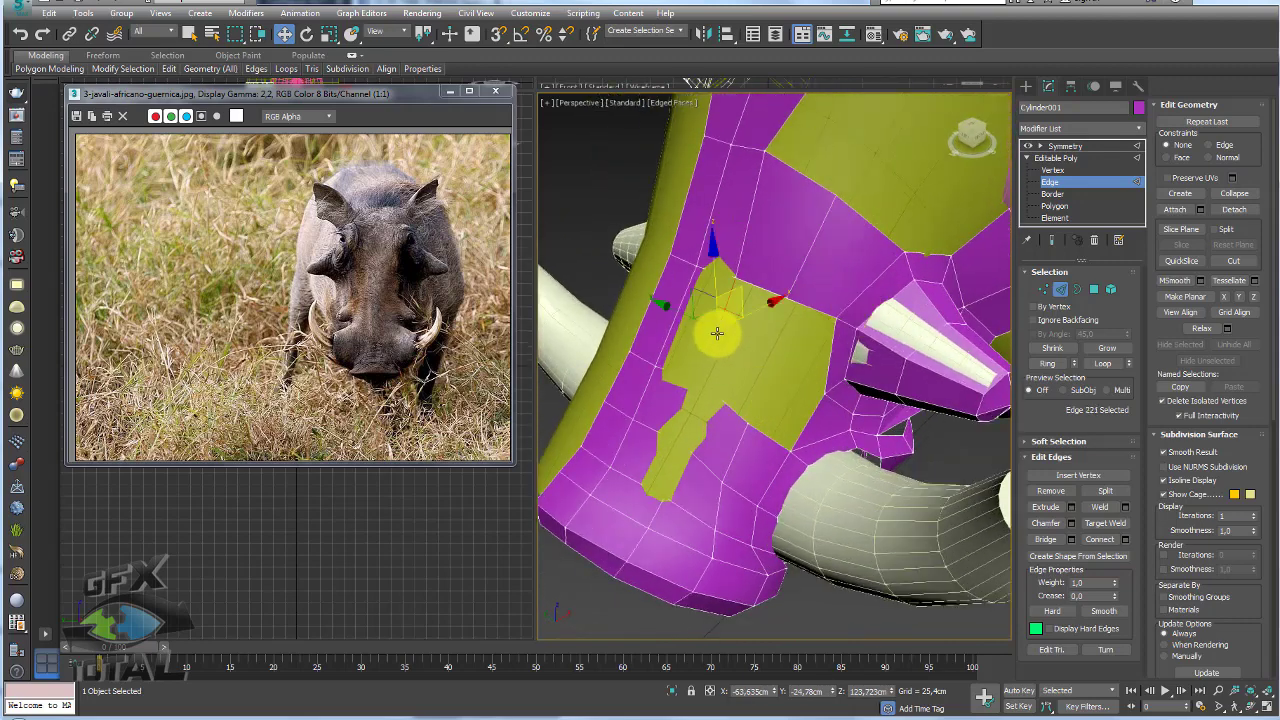
{"action": "middle_click_drag", "start_coordinate": [720, 331], "coordinate": [750, 380], "text": "alt"}
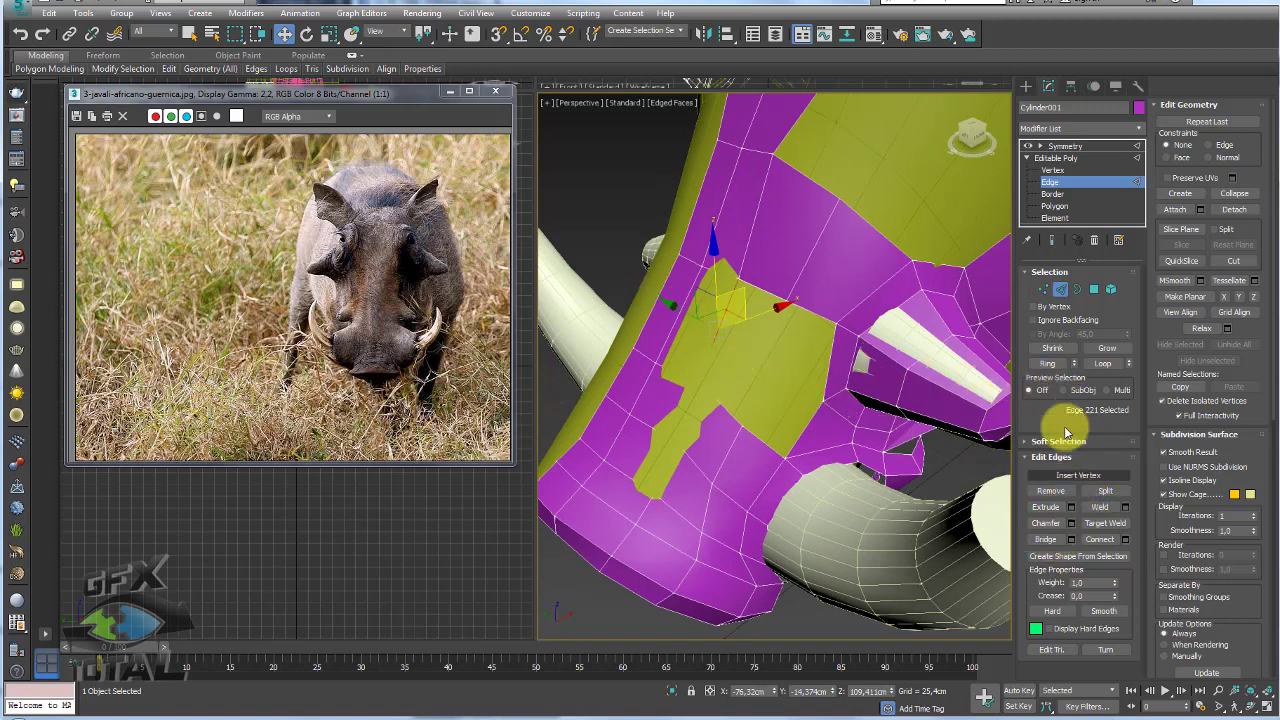
{"action": "left_click", "coordinate": [794, 391]}
{"action": "middle_click_drag", "start_coordinate": [794, 391], "coordinate": [708, 301], "text": "alt"}
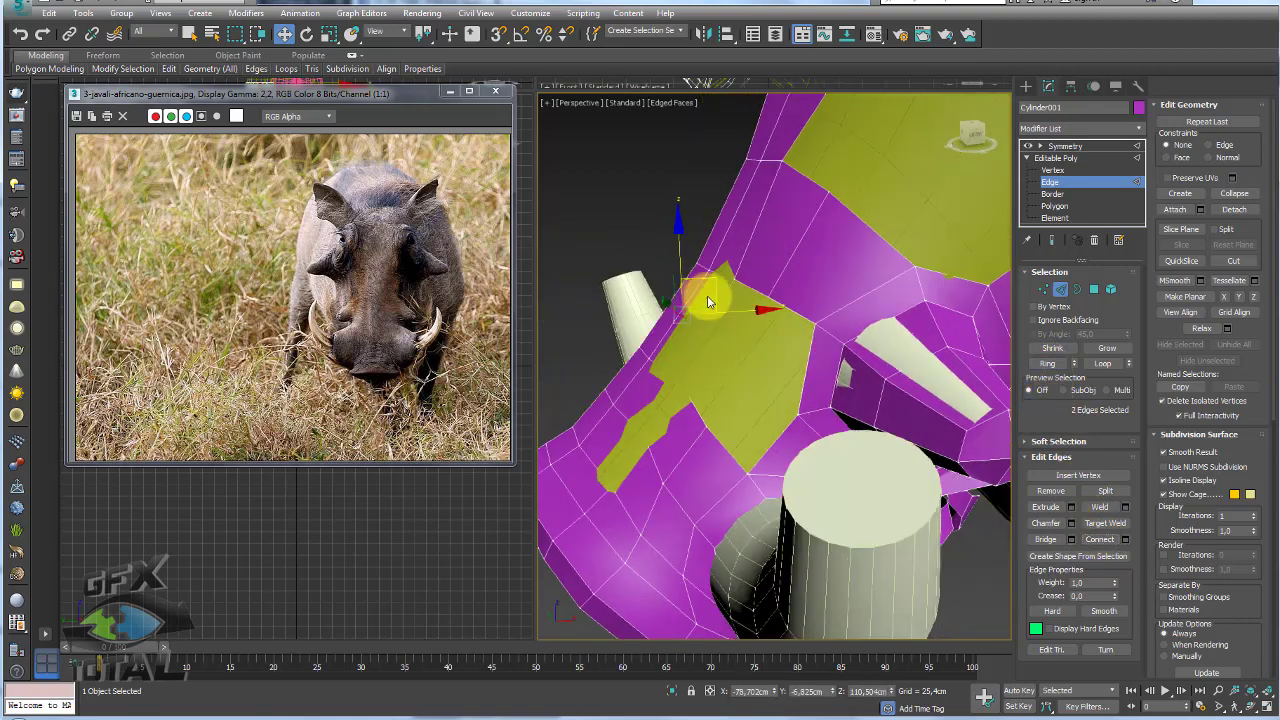
{"action": "left_click_drag", "start_coordinate": [706, 289], "coordinate": [800, 643]}
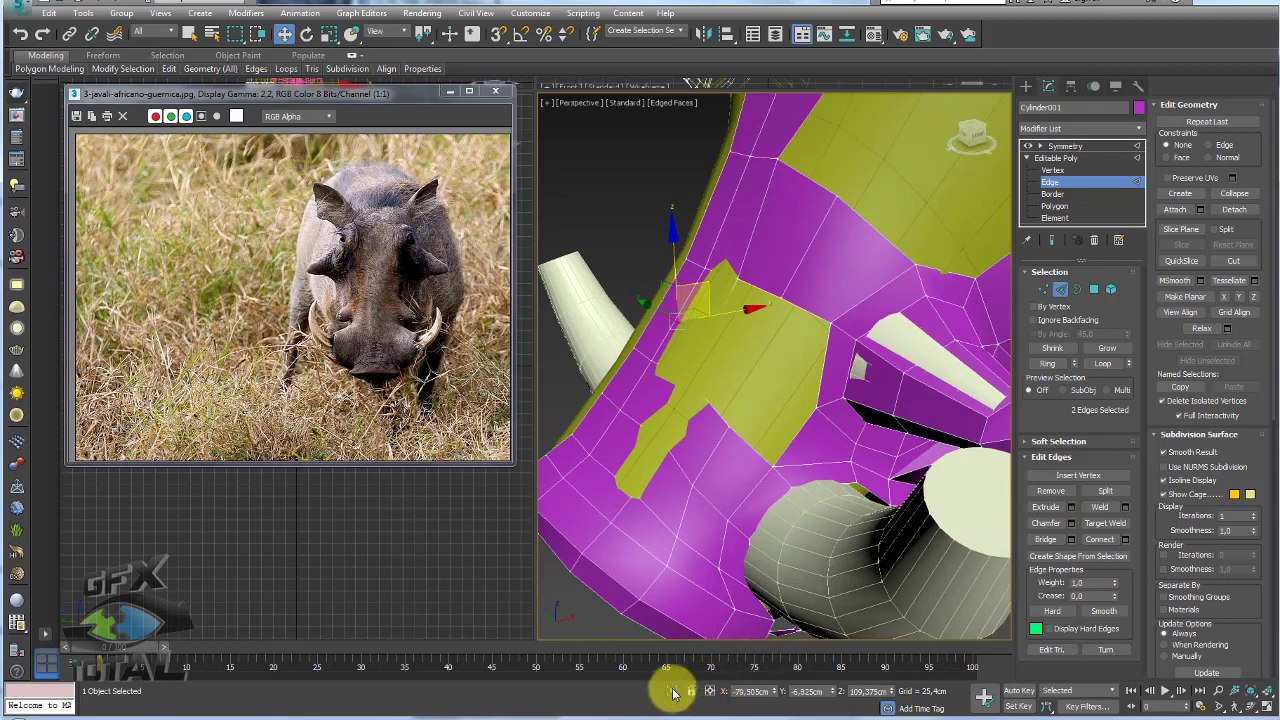
- Select the border of the eight-edge hole in the shell and cap it with a new polygon
{"action": "key", "text": "z"}
{"action": "middle_click_drag", "start_coordinate": [714, 409], "coordinate": [724, 404], "text": "alt"}
{"action": "scroll", "coordinate": [724, 404], "scroll_direction": "down", "scroll_amount": 3}
{"action": "middle_click_drag", "start_coordinate": [777, 366], "coordinate": [677, 309]}
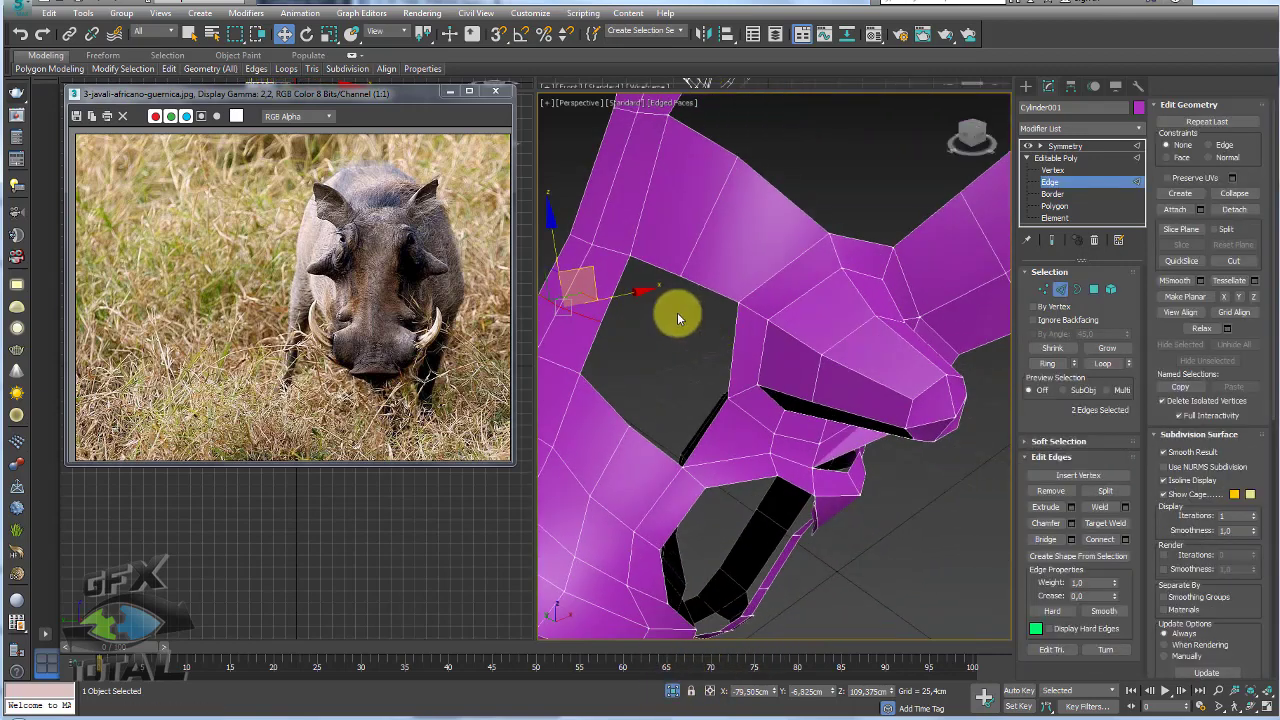
{"action": "left_click", "coordinate": [609, 327]}
{"action": "middle_click_drag", "start_coordinate": [700, 377], "coordinate": [1100, 426], "text": "alt"}
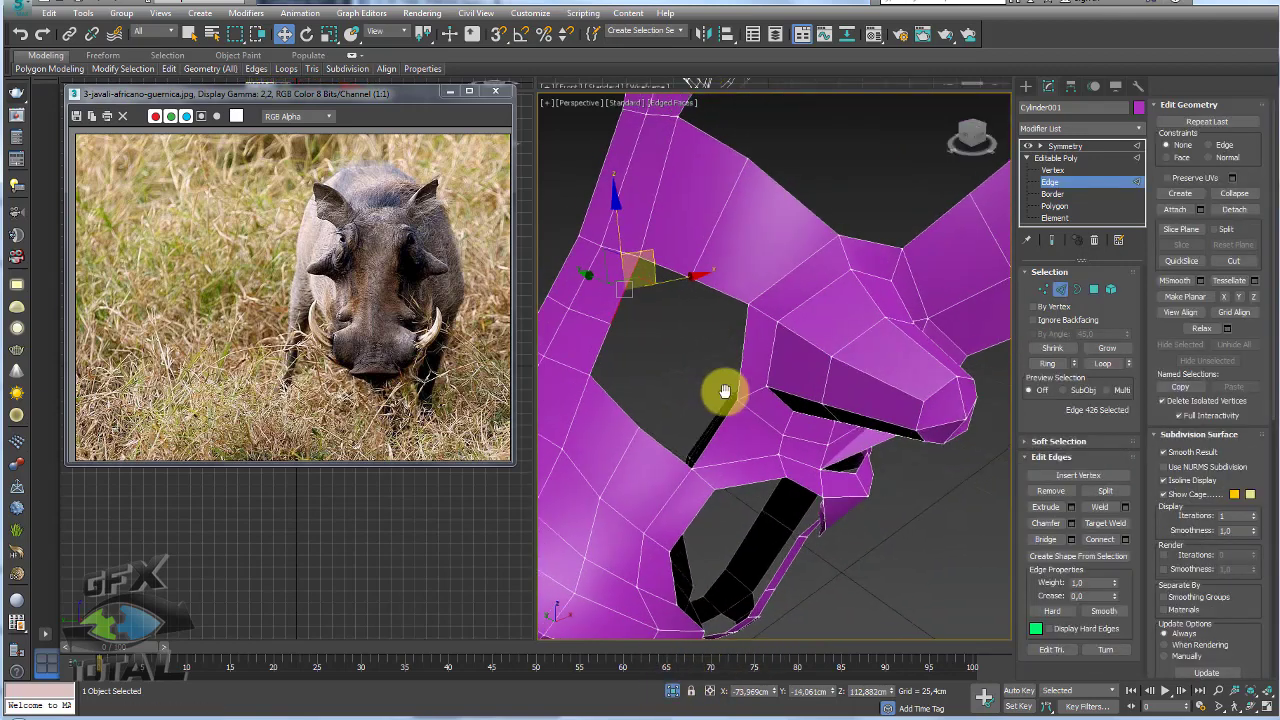
{"action": "left_click", "coordinate": [1077, 289]}
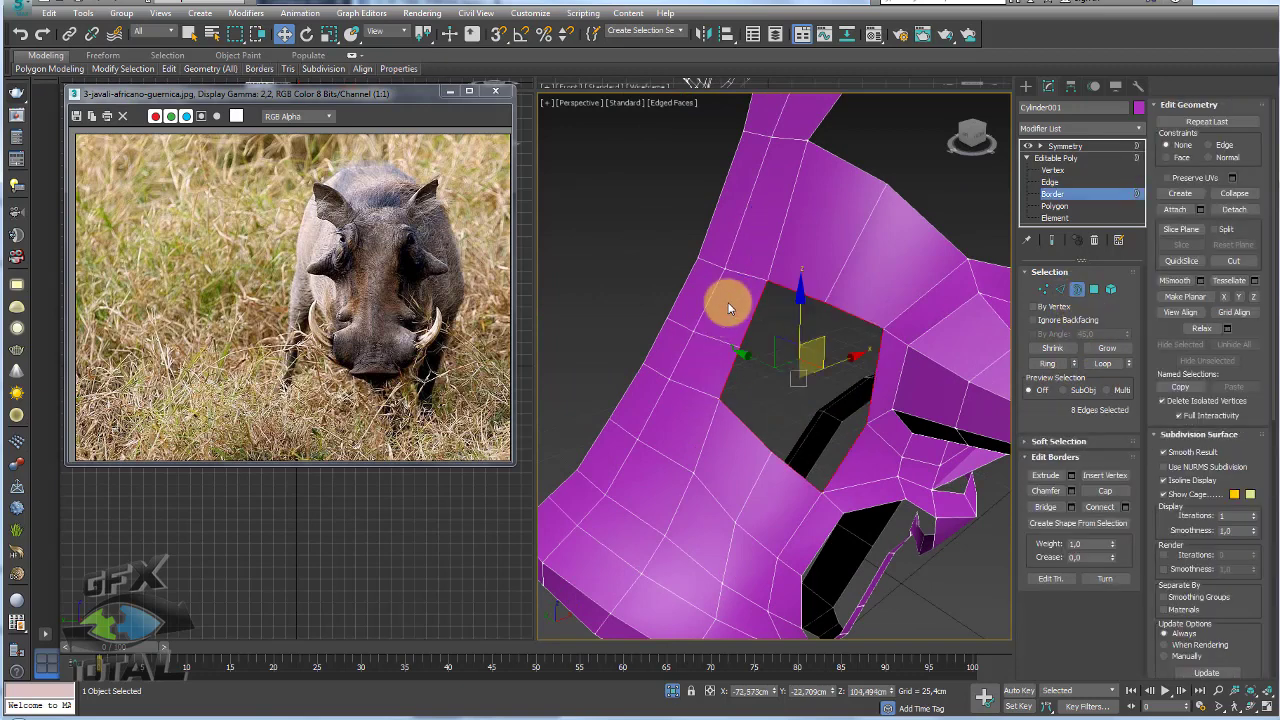
{"action": "left_click", "coordinate": [1083, 493]}
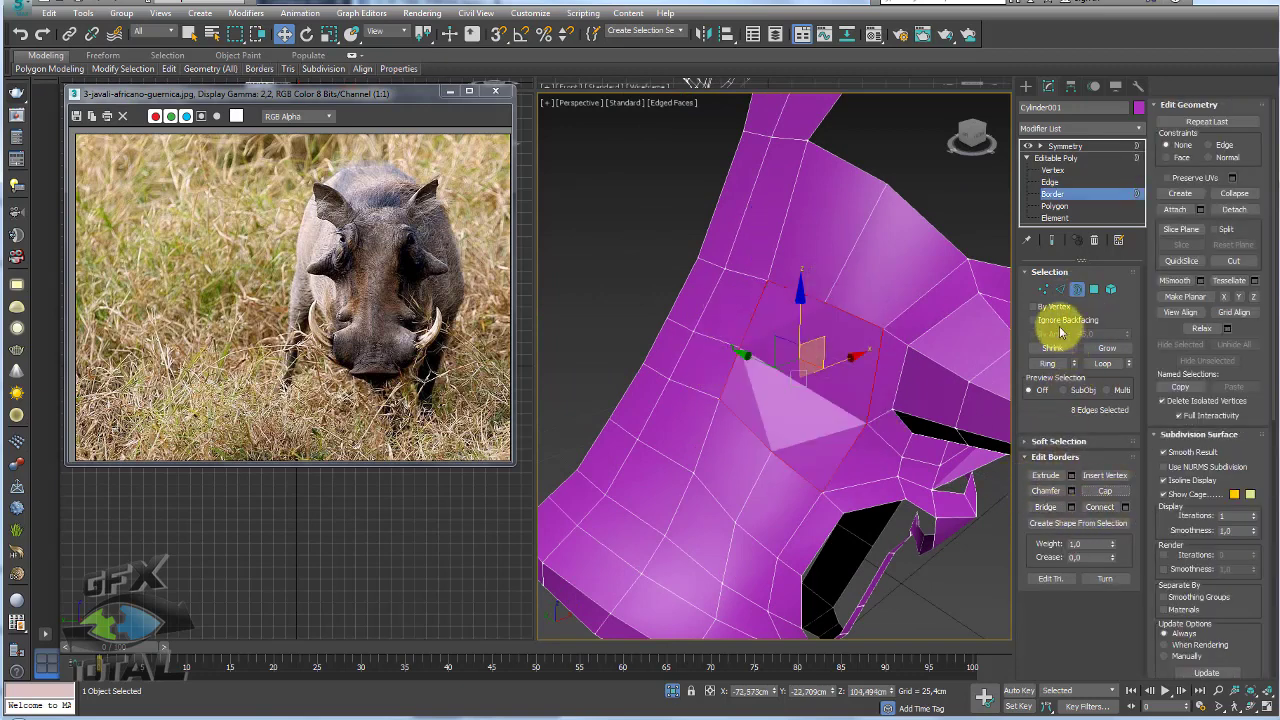
- Split the cap by connecting two vertices and cutting another edge, then exit Isolation mode to show the whole head
{"action": "left_click", "coordinate": [1043, 289]}
{"action": "left_click", "coordinate": [827, 303]}
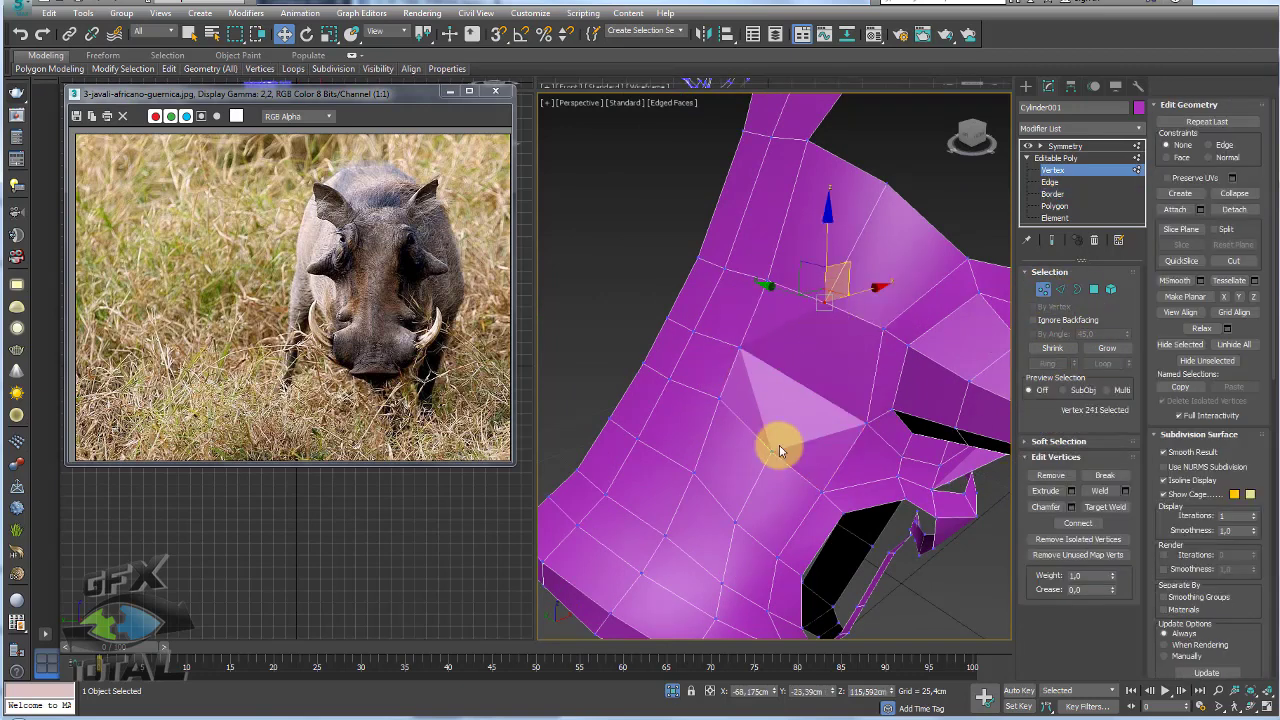
{"action": "left_click", "coordinate": [773, 450], "text": "ctrl"}
{"action": "left_click", "coordinate": [1090, 523]}
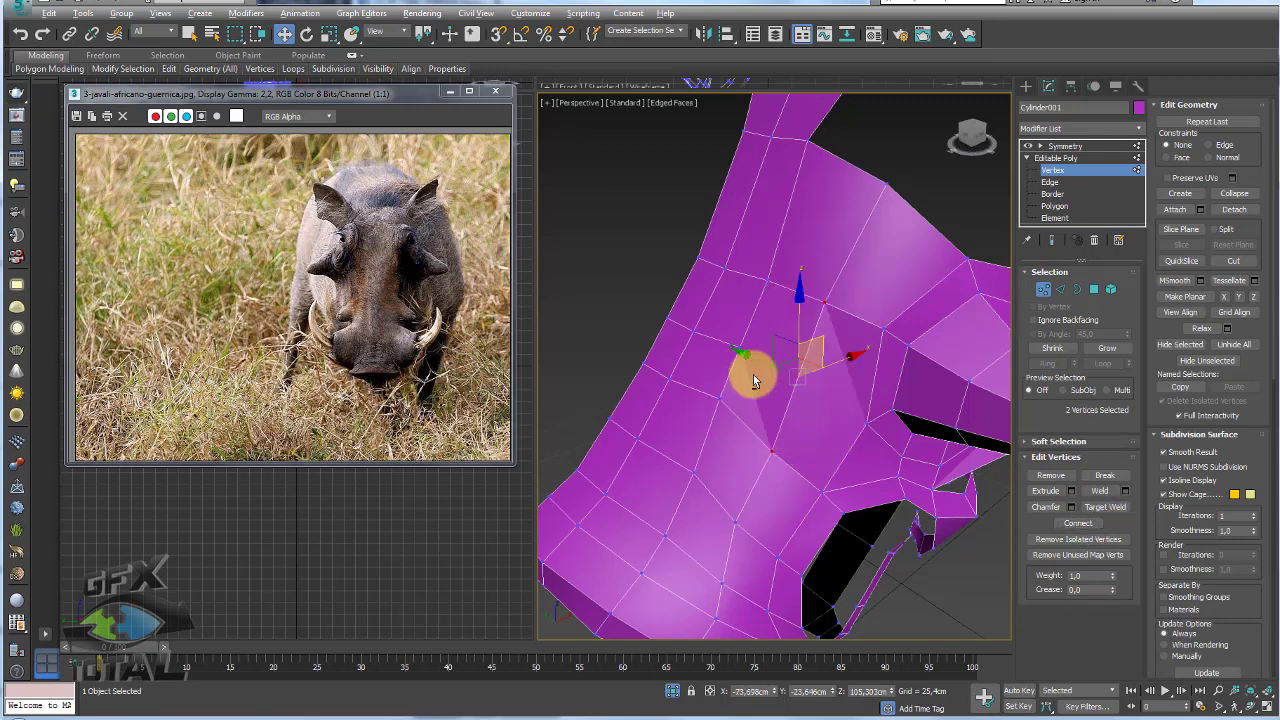
{"action": "key", "text": "alt+c"}
{"action": "left_click", "coordinate": [740, 347]}
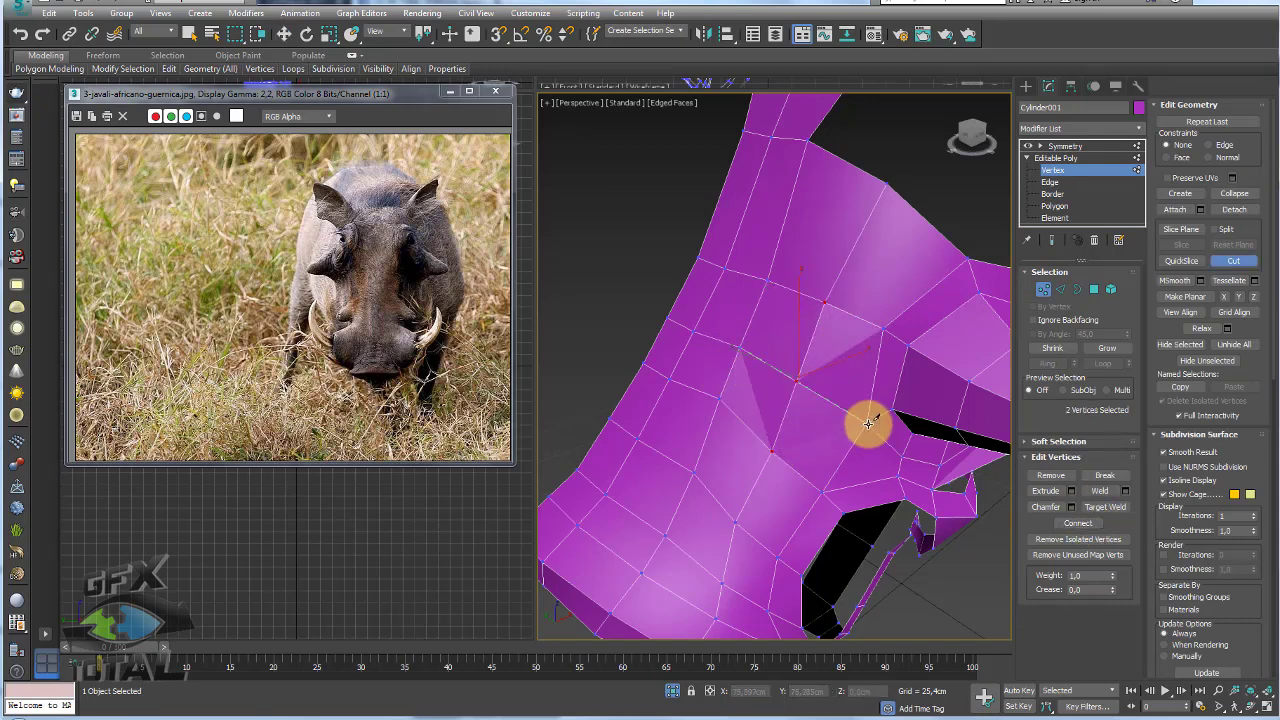
{"action": "mouse_move", "coordinate": [869, 420]}
{"action": "middle_mouse_down", "text": "alt"}
{"action": "mouse_move", "coordinate": [748, 371]}
{"action": "mouse_move", "coordinate": [771, 366]}
{"action": "middle_mouse_up", "text": "alt"}
{"action": "key", "text": "w"}
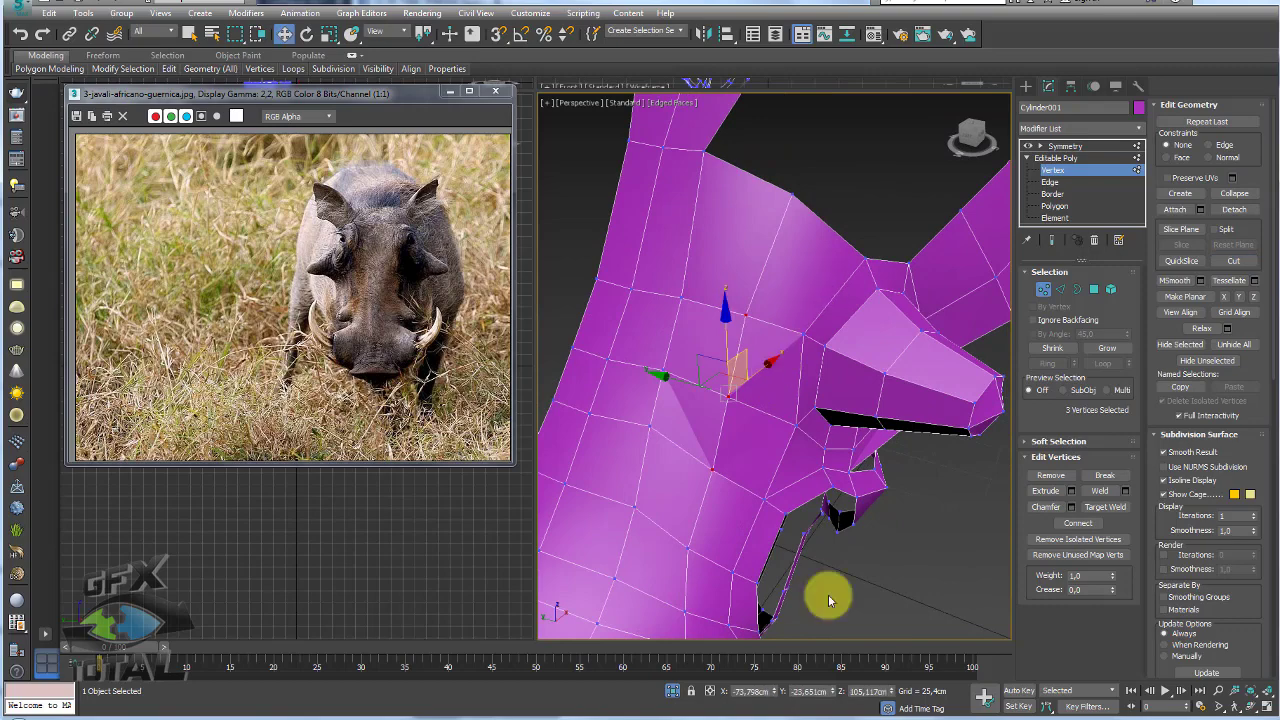
{"action": "left_click", "coordinate": [672, 690]}
{"action": "middle_click_drag", "start_coordinate": [737, 409], "coordinate": [709, 451], "text": "alt"}
- At Edge level, select shell edges near the eyeball and look around the eye area
{"action": "scroll", "coordinate": [788, 336], "scroll_direction": "down", "scroll_amount": 3}
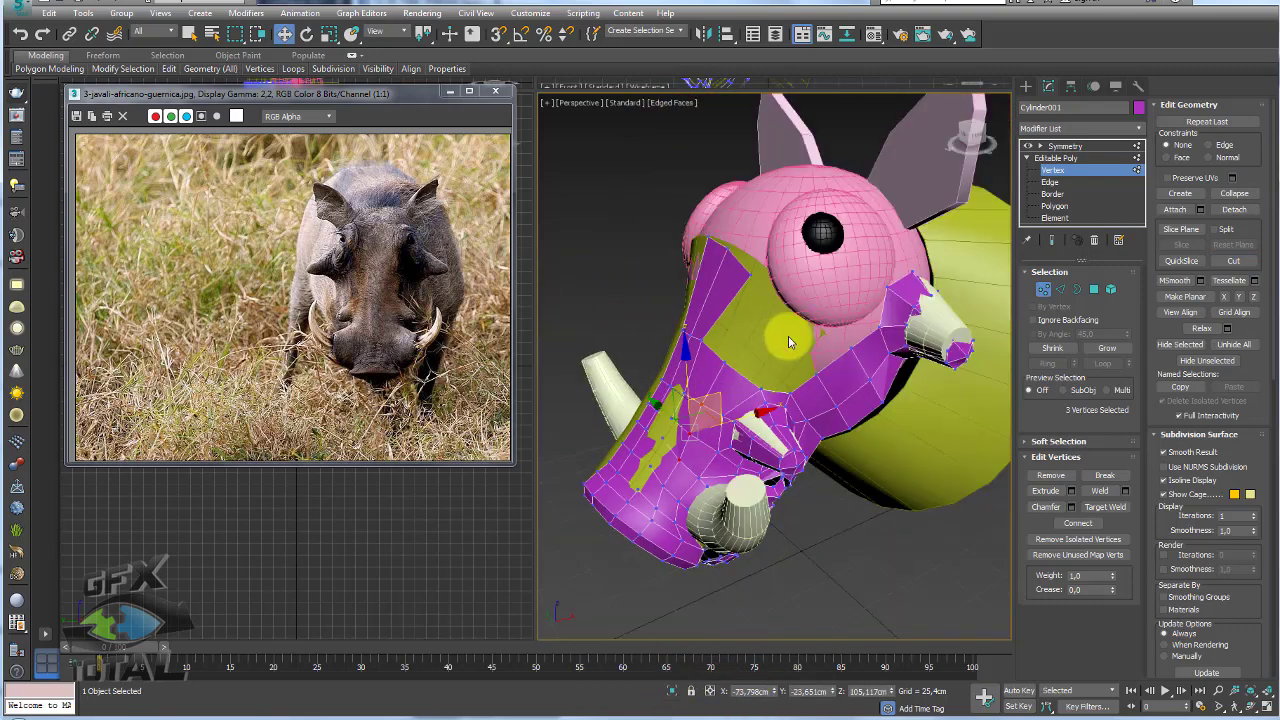
{"action": "scroll", "coordinate": [872, 352], "scroll_direction": "up", "scroll_amount": 3}
{"action": "key", "text": "2"}
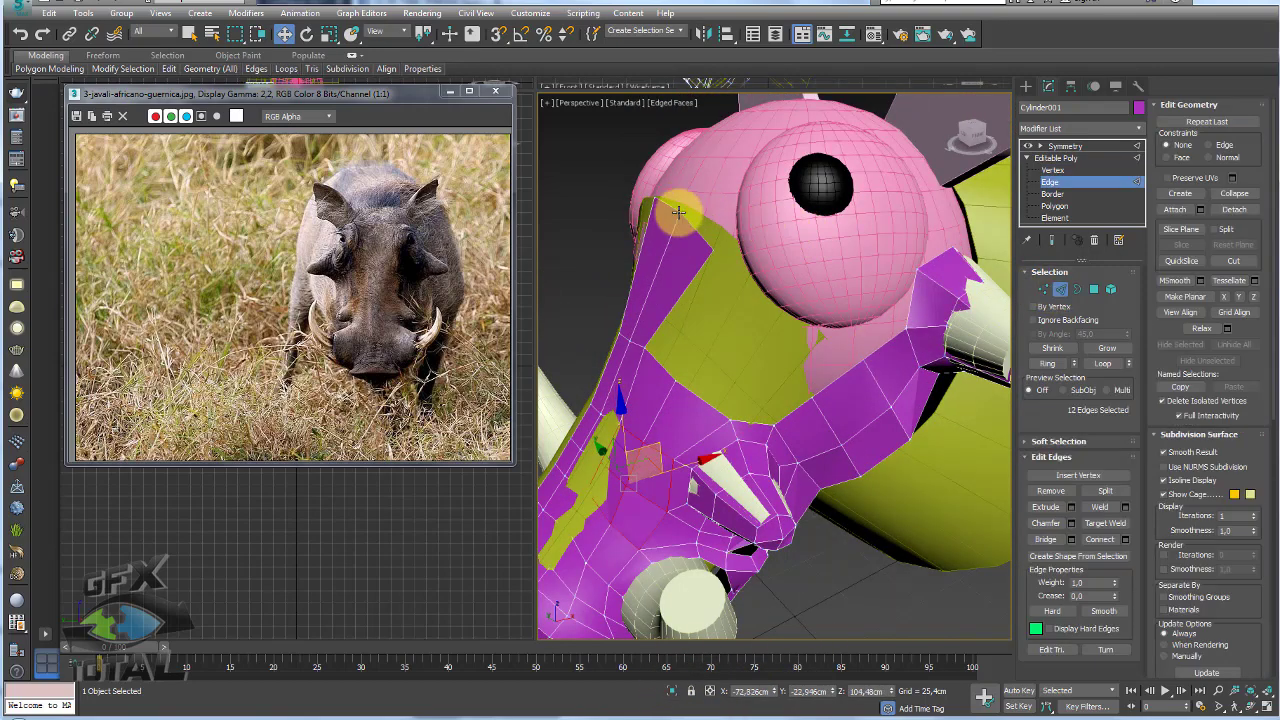
{"action": "left_click", "coordinate": [690, 226]}
{"action": "middle_click_drag", "start_coordinate": [731, 277], "coordinate": [718, 327], "text": "alt"}
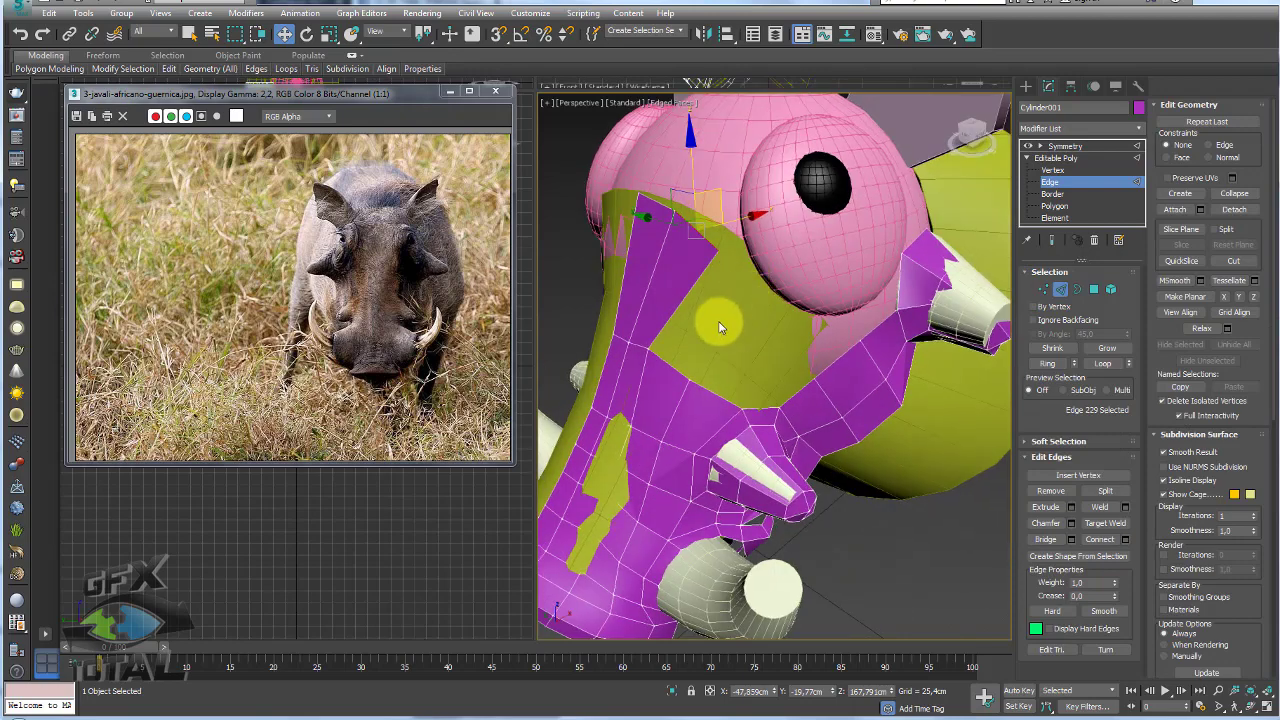
{"action": "left_click", "coordinate": [729, 395]}
{"action": "scroll", "coordinate": [754, 394], "scroll_direction": "up", "scroll_amount": 2}
{"action": "scroll", "coordinate": [710, 351], "scroll_direction": "up", "scroll_amount": 2}
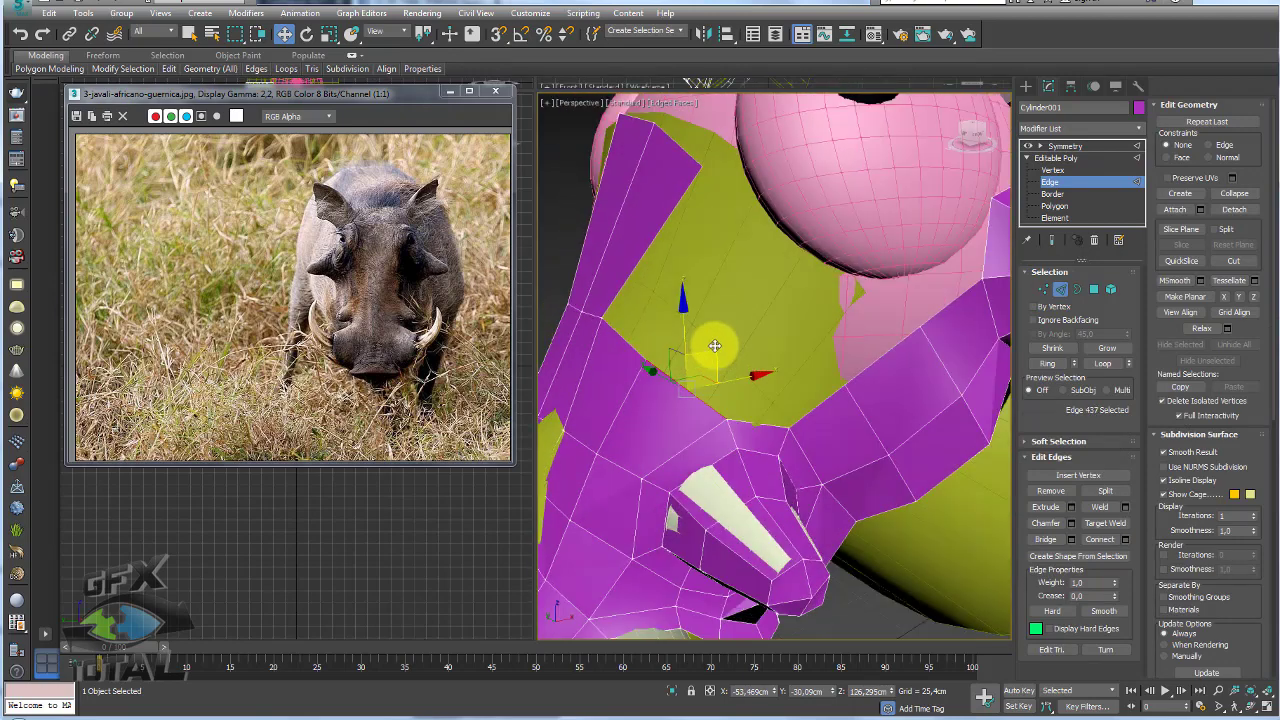
{"action": "middle_click_drag", "start_coordinate": [715, 346], "coordinate": [665, 321], "text": "alt"}
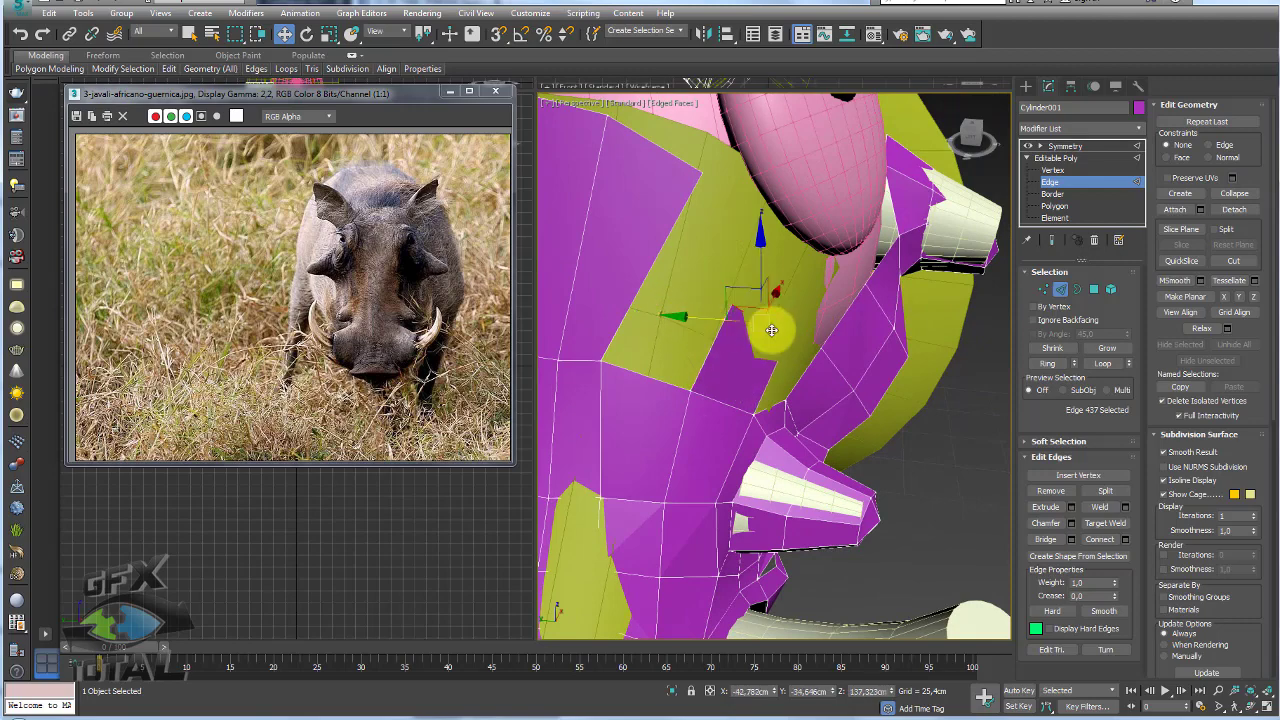
{"action": "key", "text": "e"}
{"action": "key", "text": "w"}
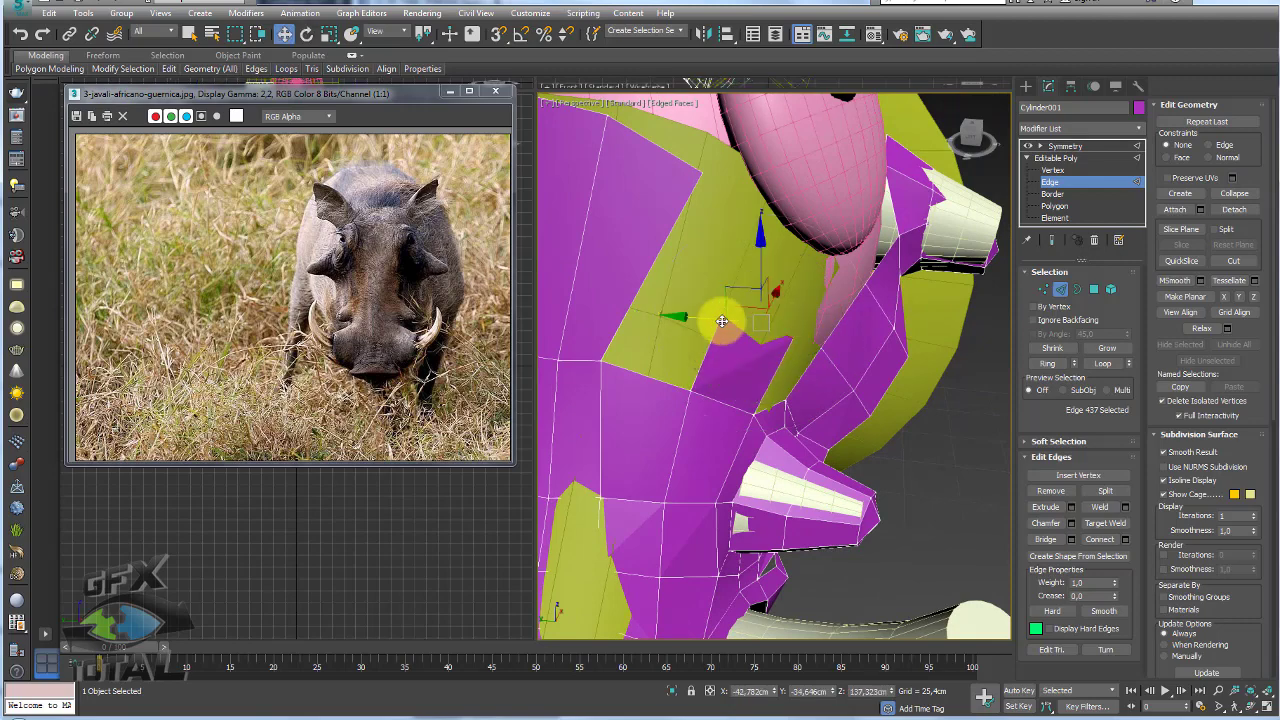
{"action": "middle_click_drag", "start_coordinate": [730, 320], "coordinate": [751, 337], "text": "alt"}
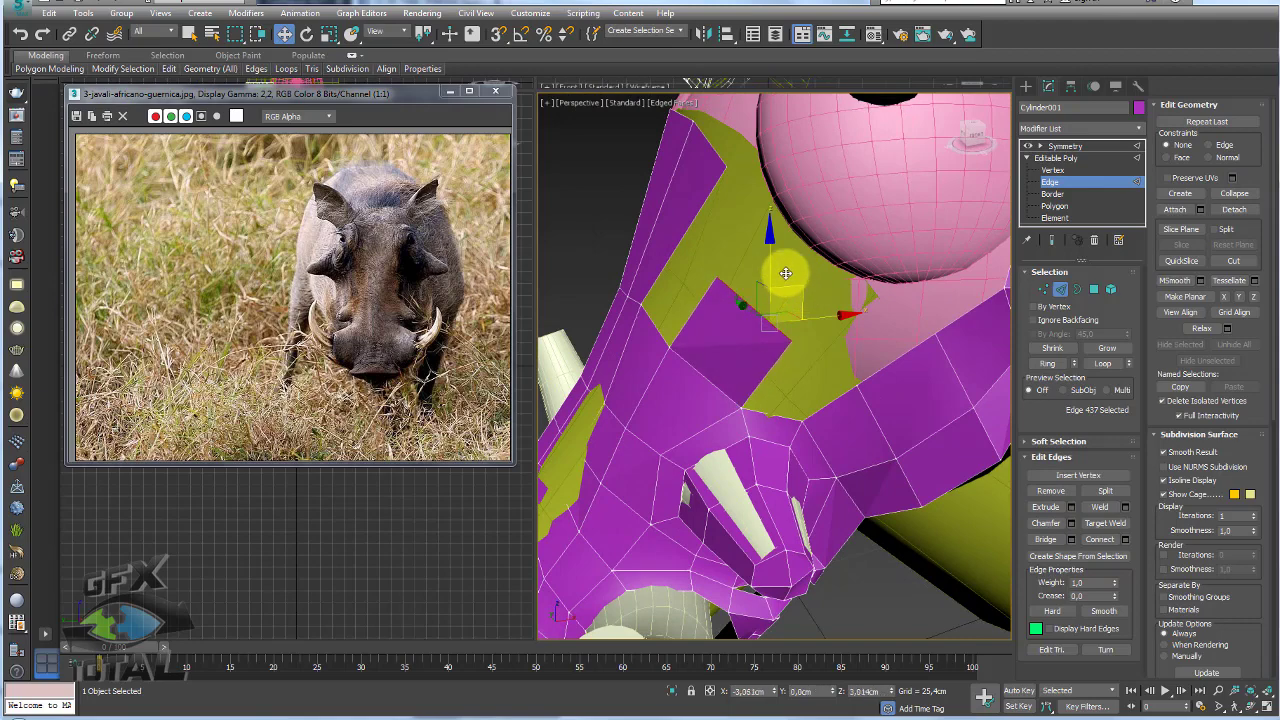
{"action": "key", "text": "r"}
{"action": "middle_click_drag", "start_coordinate": [750, 291], "coordinate": [700, 263], "text": "alt"}
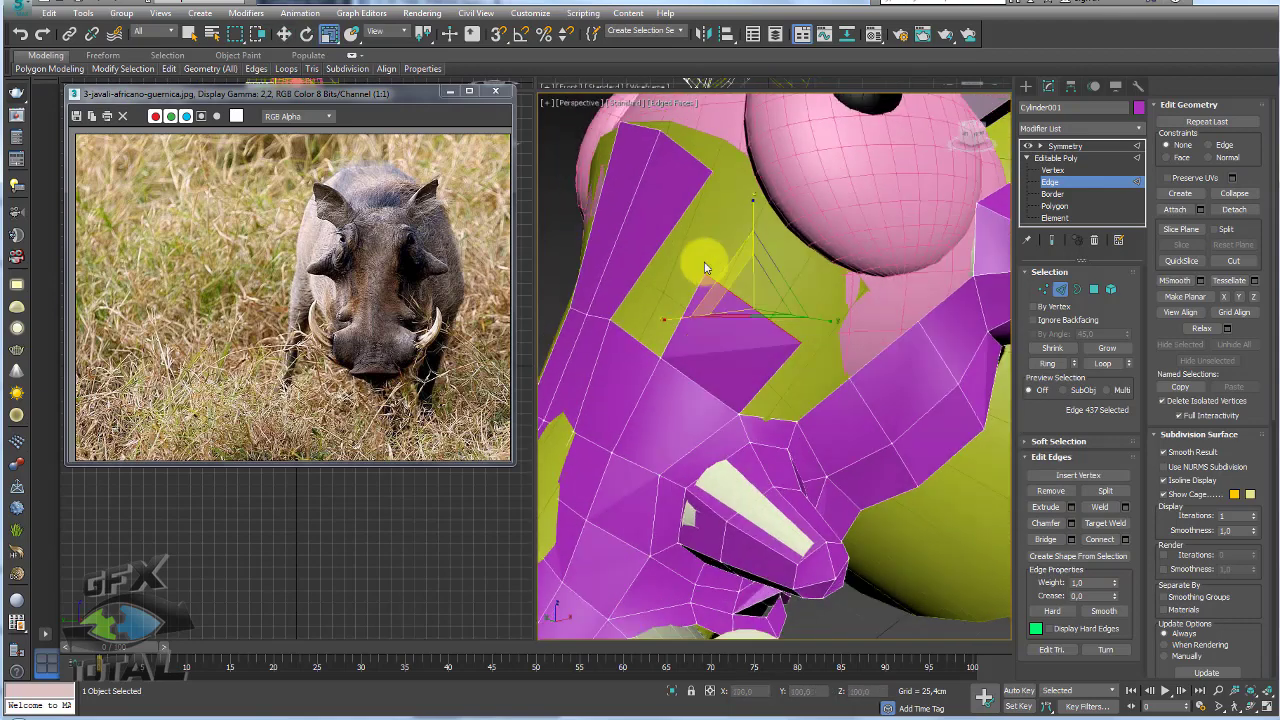
- Bridge two opposite edges across the gap in the shell
{"action": "left_click", "coordinate": [663, 243]}
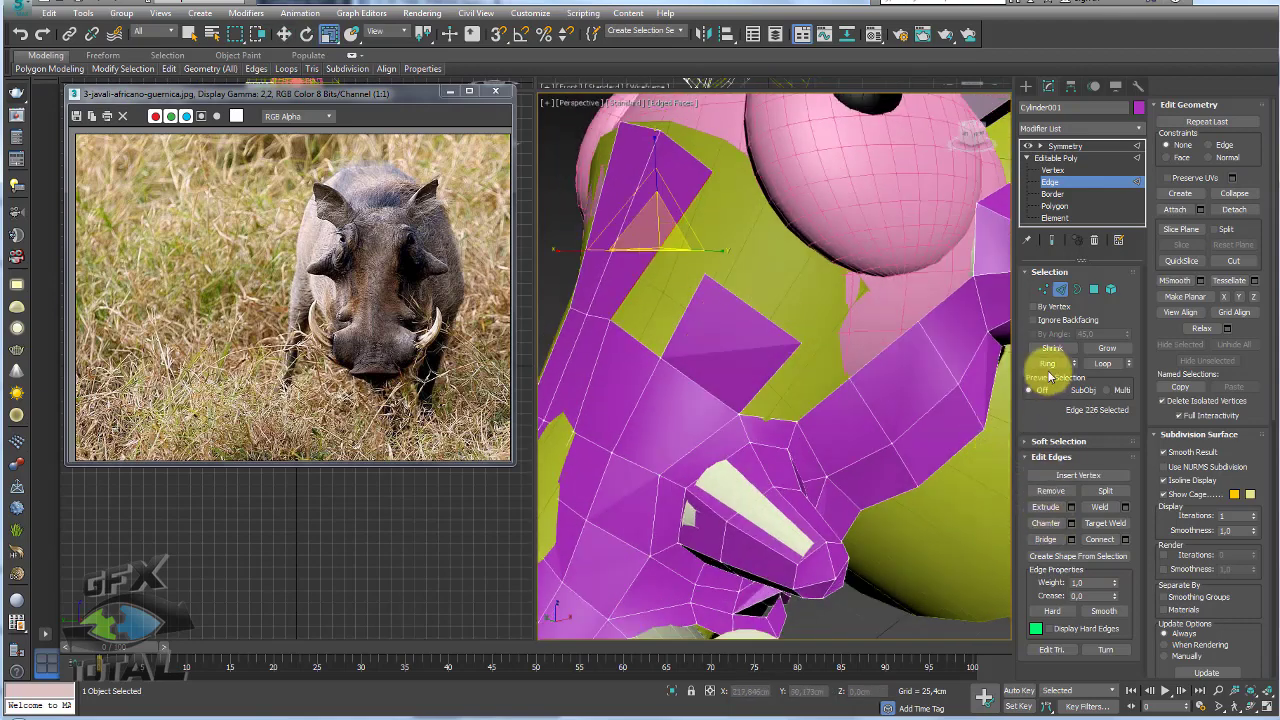
{"action": "left_click", "coordinate": [1097, 507]}
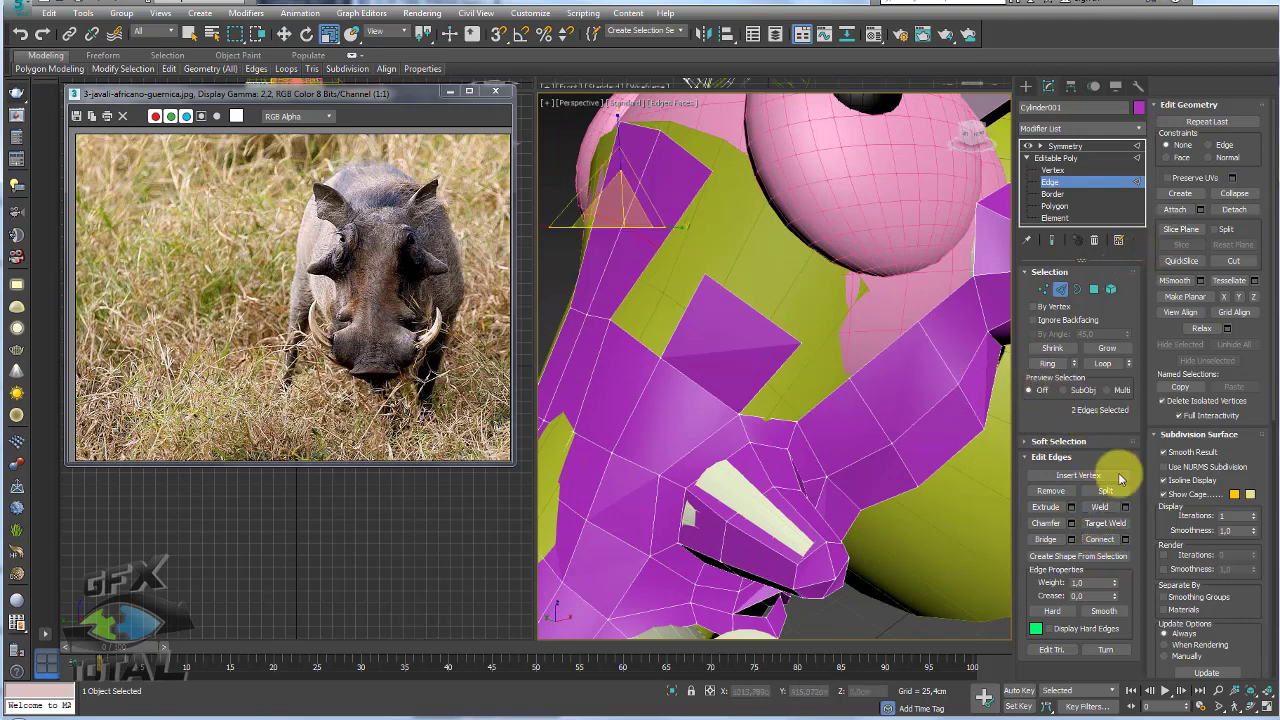
{"action": "left_click", "coordinate": [1040, 538]}
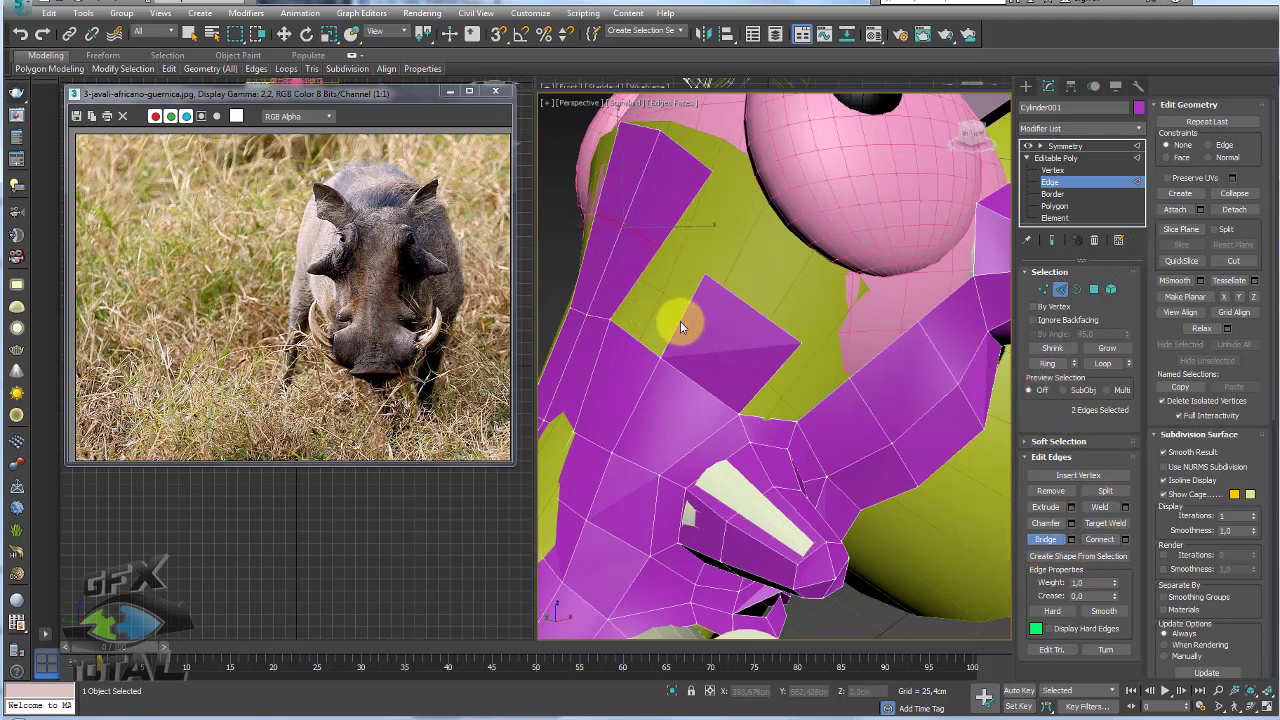
{"action": "mouse_move", "coordinate": [726, 314]}
{"action": "middle_mouse_down", "text": "alt"}
{"action": "mouse_move", "coordinate": [714, 323]}
{"action": "mouse_move", "coordinate": [765, 397]}
{"action": "mouse_move", "coordinate": [840, 379]}
{"action": "middle_mouse_up", "text": "alt"}
{"action": "scroll", "coordinate": [807, 412], "scroll_direction": "down", "scroll_amount": 5}
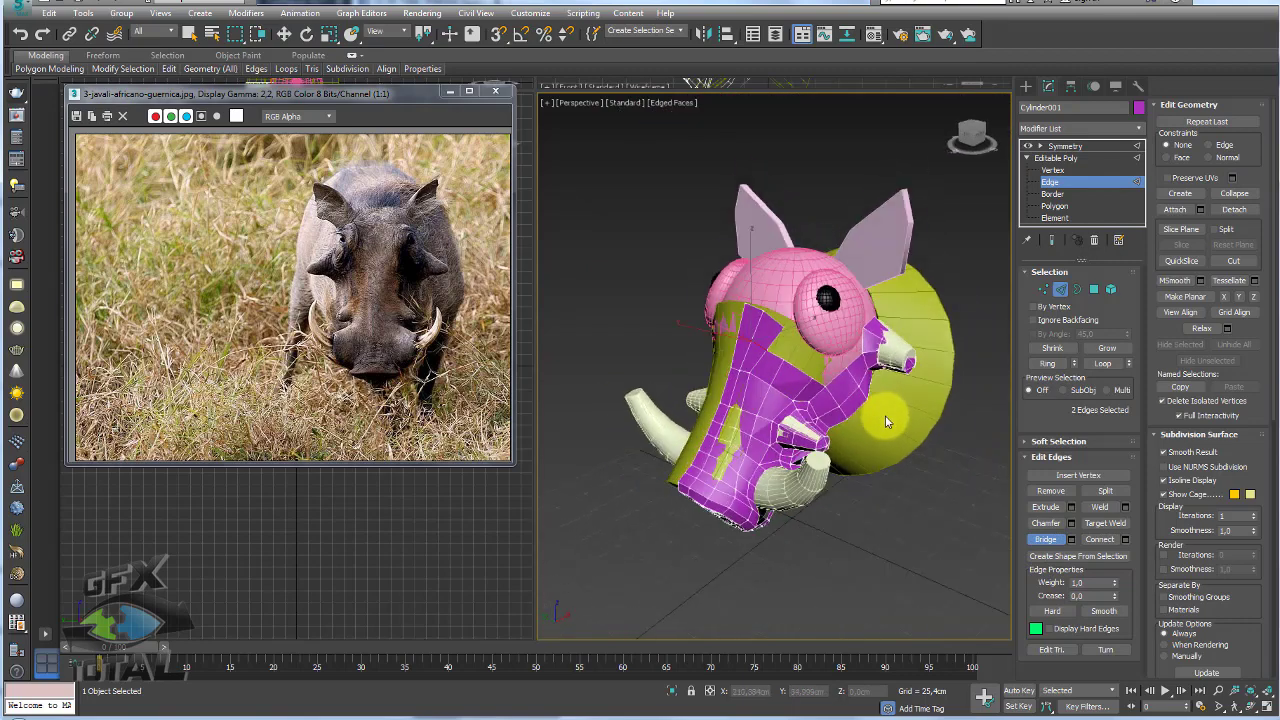
{"action": "scroll", "coordinate": [840, 379], "scroll_direction": "up", "scroll_amount": 3}
- Move the edges below the eyeball into place to reshape the shell faces
{"action": "left_click", "coordinate": [774, 362]}
{"action": "key", "text": "w"}
{"action": "scroll", "coordinate": [776, 358], "scroll_direction": "up", "scroll_amount": 2}
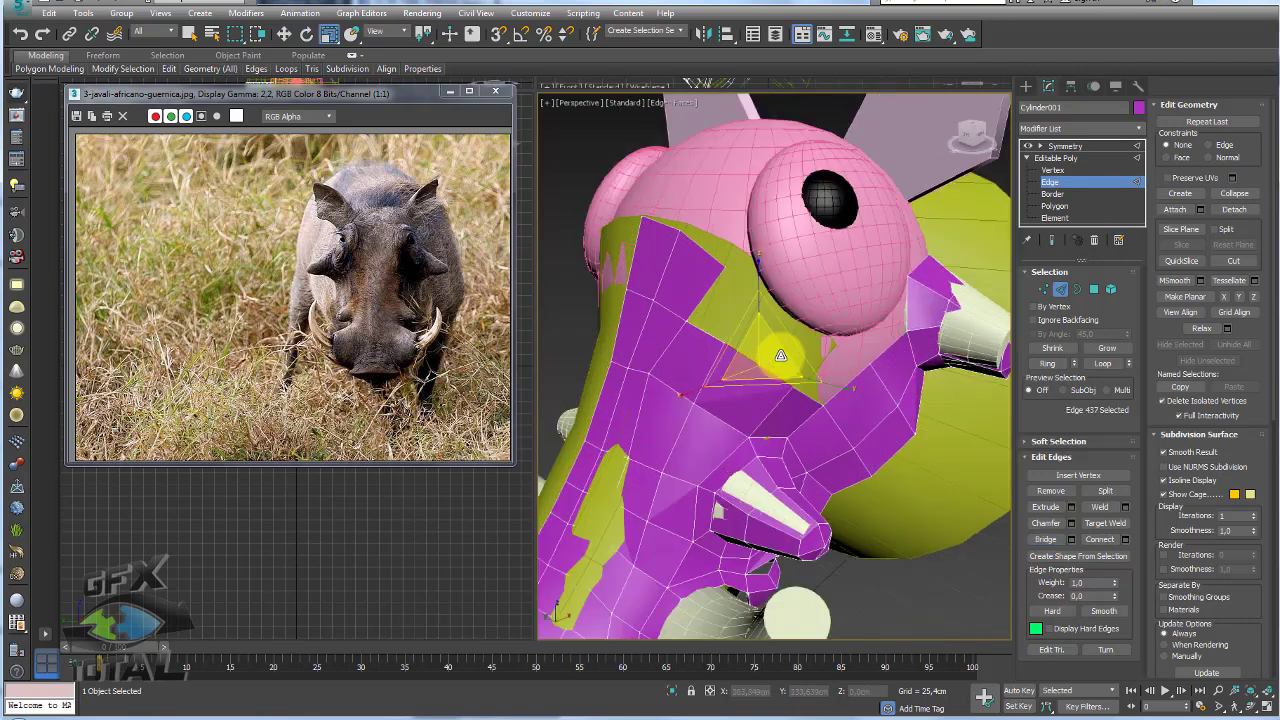
{"action": "scroll", "coordinate": [783, 347], "scroll_direction": "up", "scroll_amount": 2}
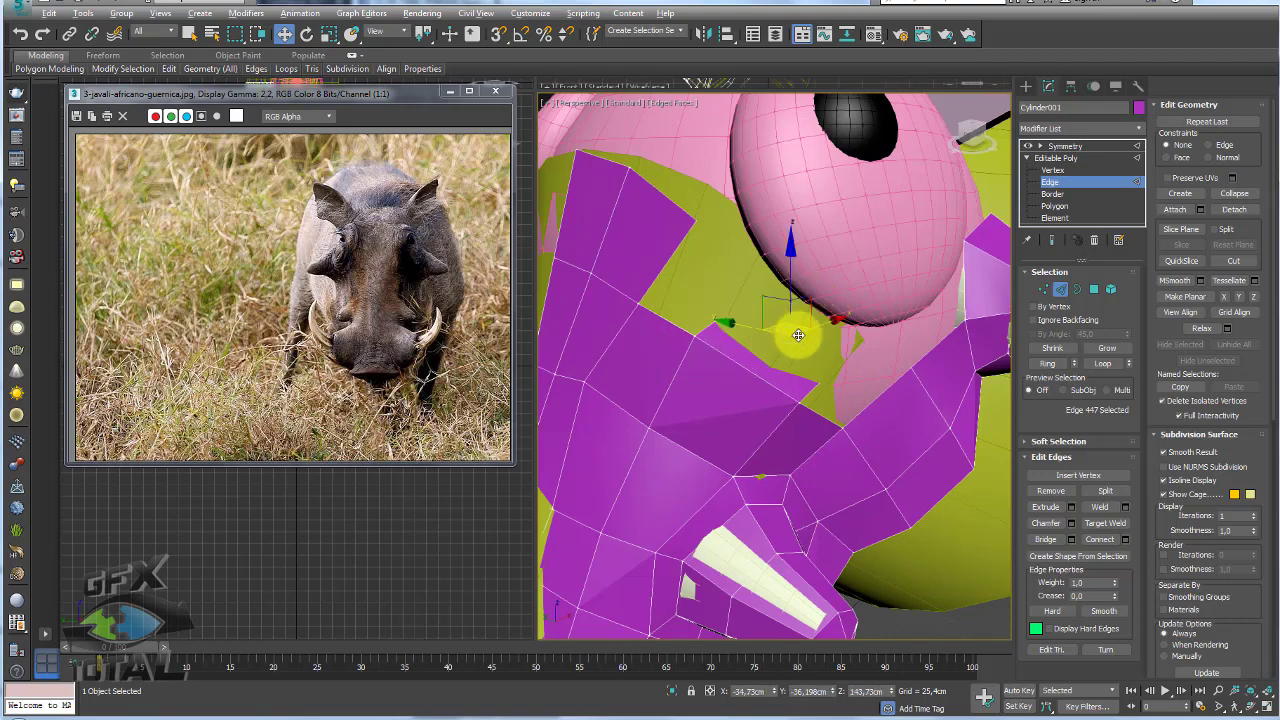
{"action": "mouse_move", "coordinate": [797, 331]}
{"action": "middle_mouse_down", "text": "alt"}
{"action": "mouse_move", "coordinate": [749, 323]}
{"action": "mouse_move", "coordinate": [756, 313]}
{"action": "middle_mouse_up", "text": "alt"}
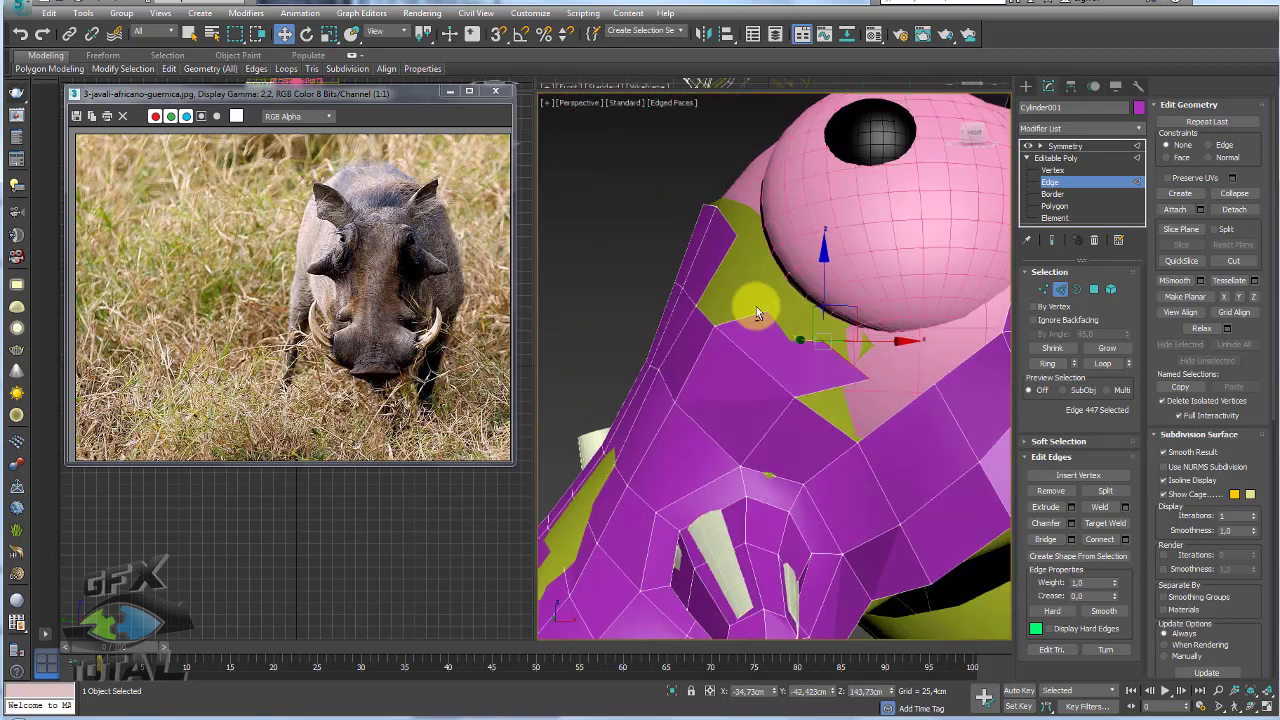
{"action": "left_click_drag", "start_coordinate": [858, 310], "coordinate": [838, 280]}
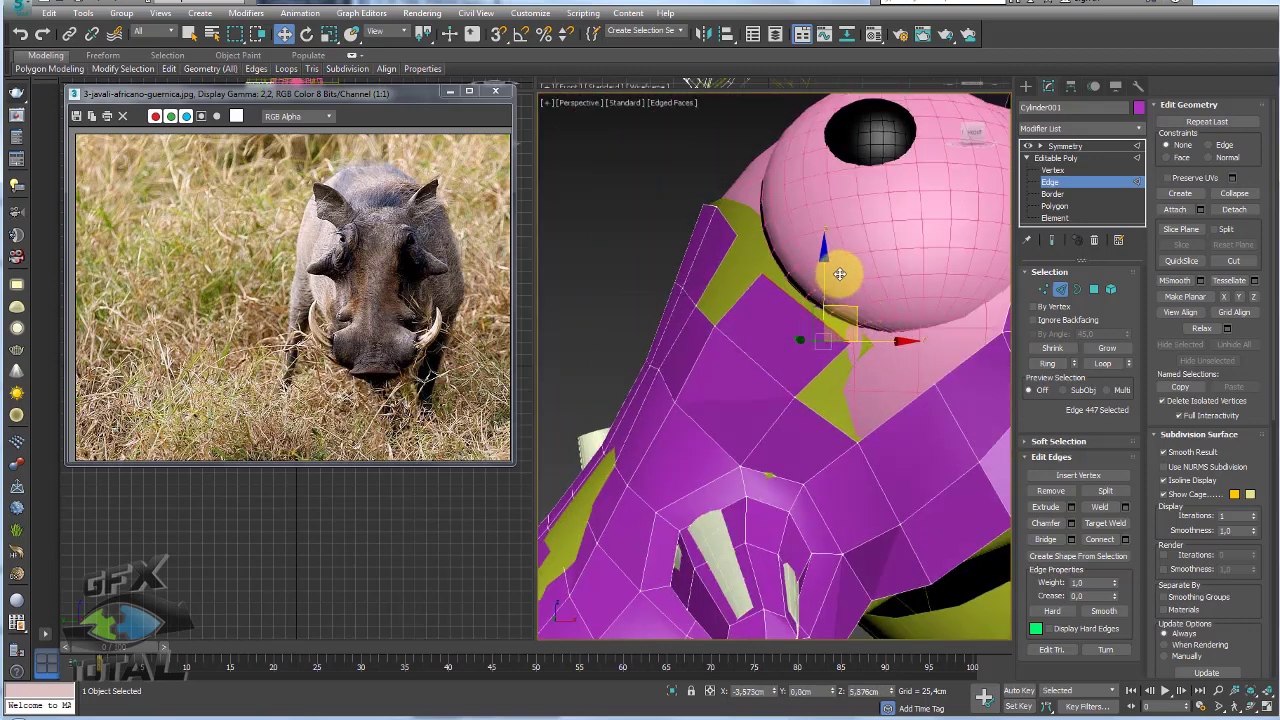
{"action": "middle_click_drag", "start_coordinate": [808, 294], "coordinate": [846, 334], "text": "alt"}
{"action": "left_click_drag", "start_coordinate": [743, 309], "coordinate": [732, 313]}
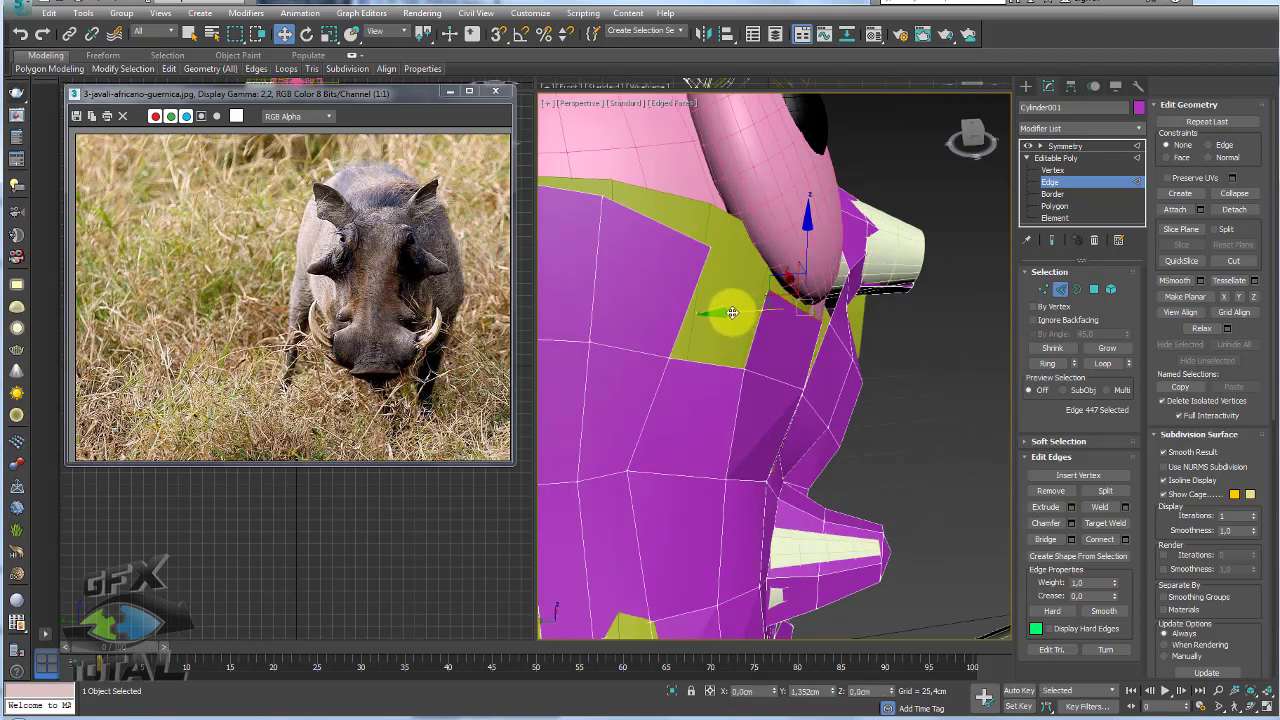
{"action": "mouse_move", "coordinate": [732, 313]}
{"action": "middle_mouse_down", "text": "alt"}
{"action": "mouse_move", "coordinate": [799, 383]}
{"action": "mouse_move", "coordinate": [720, 388]}
{"action": "middle_mouse_up", "text": "alt"}
{"action": "left_click", "coordinate": [760, 392]}
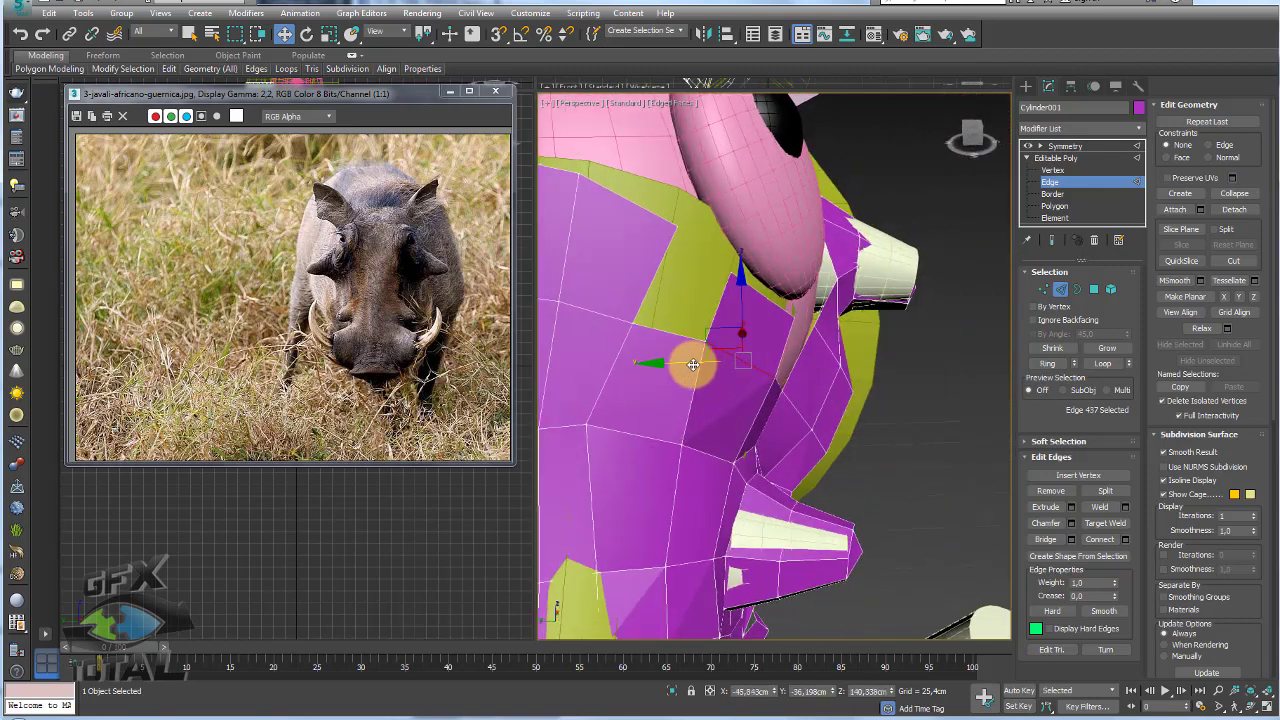
{"action": "left_click_drag", "start_coordinate": [693, 365], "coordinate": [688, 366]}
{"action": "middle_click_drag", "start_coordinate": [886, 371], "coordinate": [777, 357], "text": "alt"}
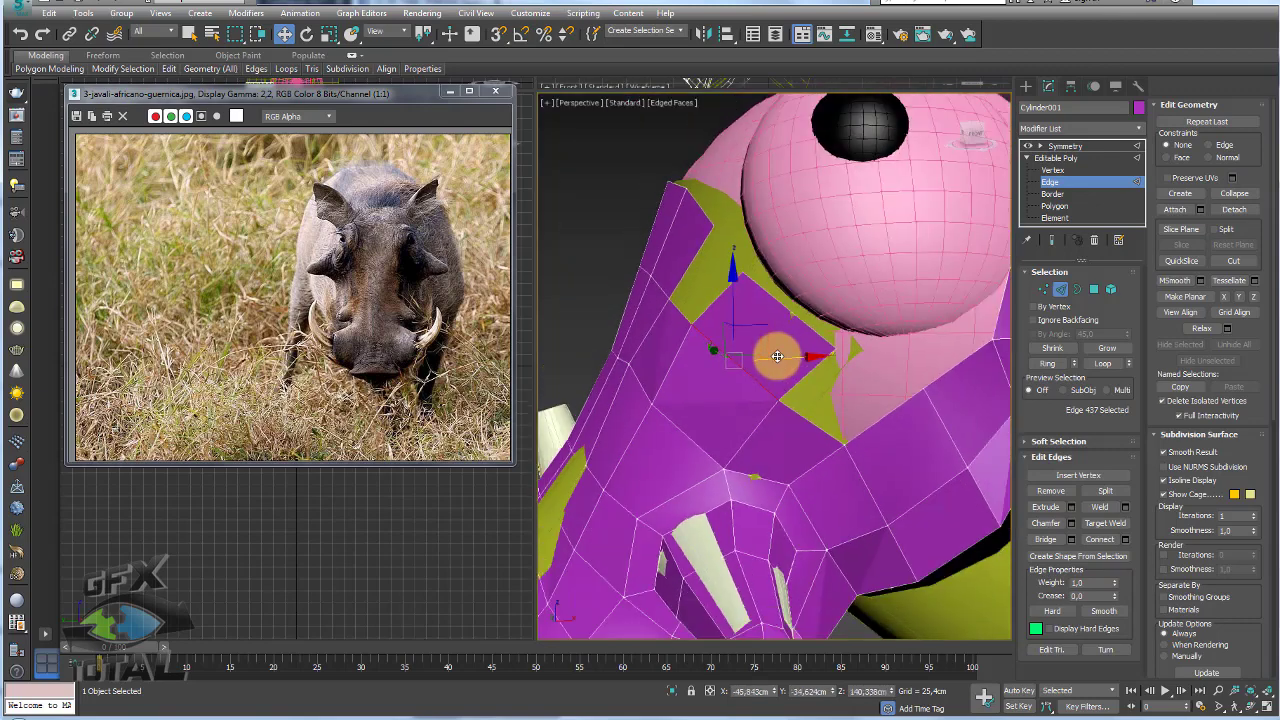
- Bridge the gap below the eye sphere with new faces
{"action": "left_click", "coordinate": [1045, 540]}
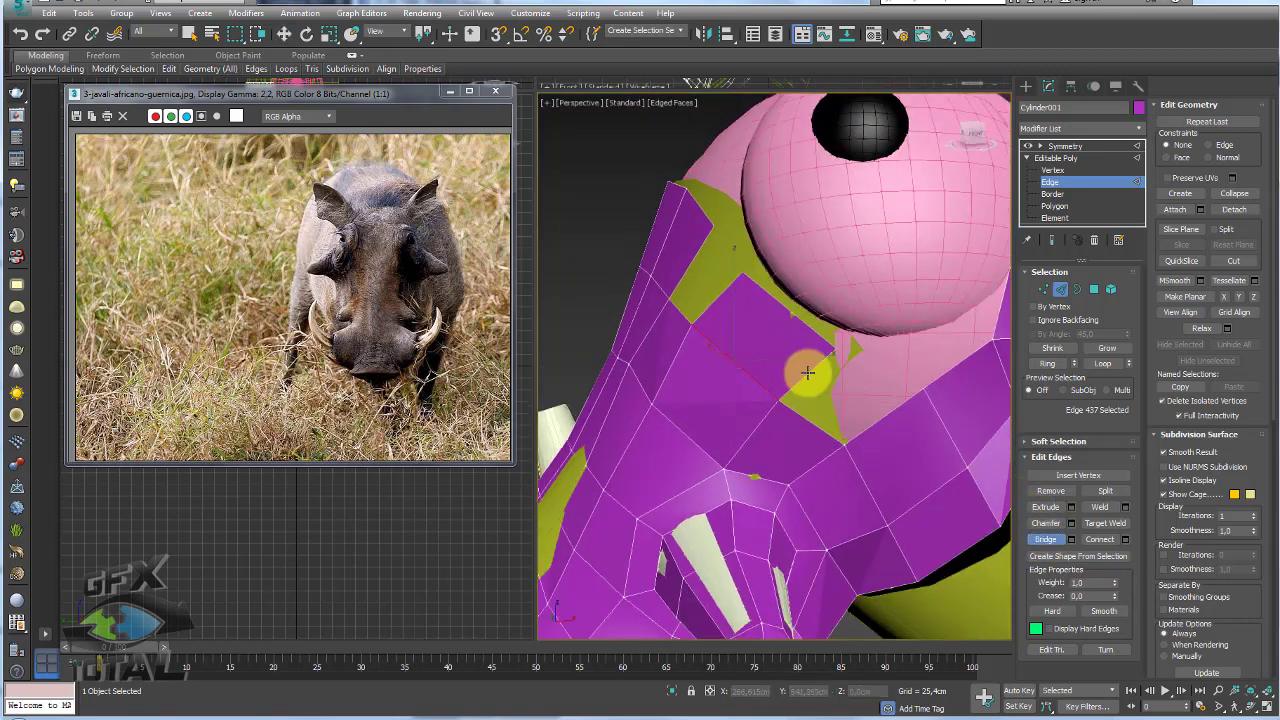
{"action": "left_click", "coordinate": [885, 415]}
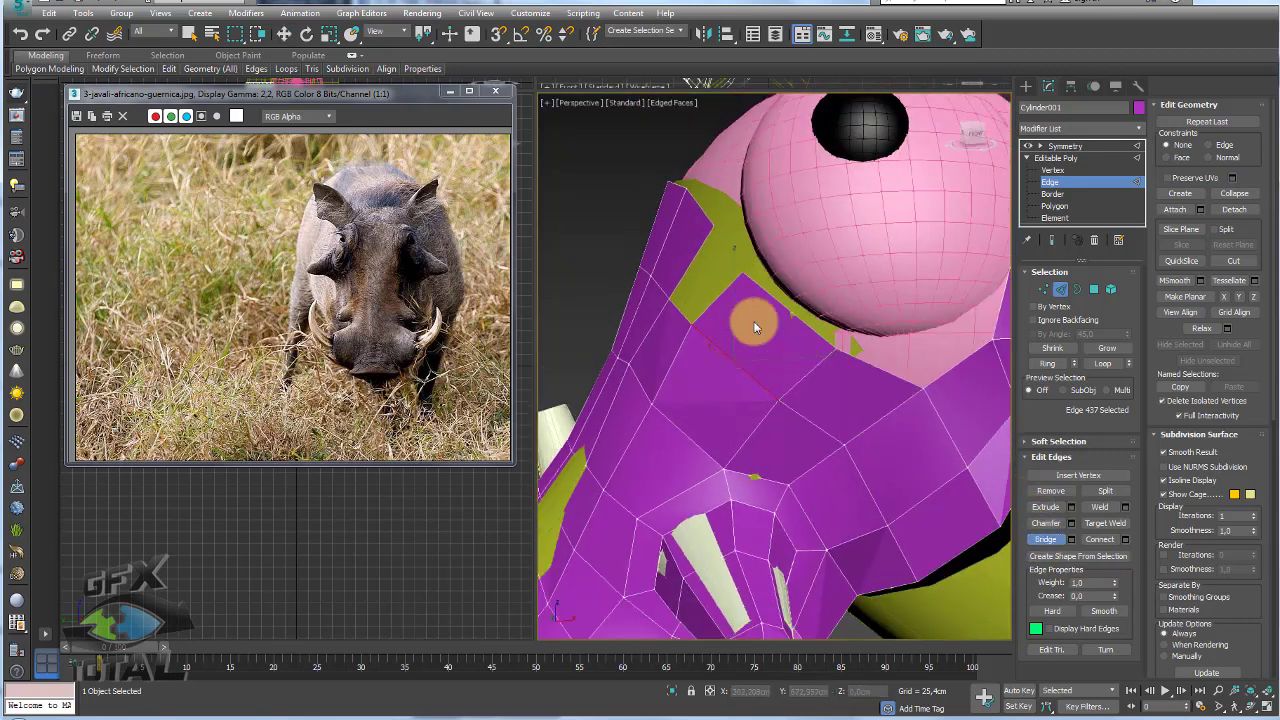
{"action": "right_click", "coordinate": [692, 265]}
{"action": "mouse_move", "coordinate": [692, 265]}
{"action": "middle_mouse_down", "text": "alt"}
{"action": "mouse_move", "coordinate": [801, 400]}
{"action": "mouse_move", "coordinate": [401, 263]}
{"action": "middle_mouse_up", "text": "alt"}
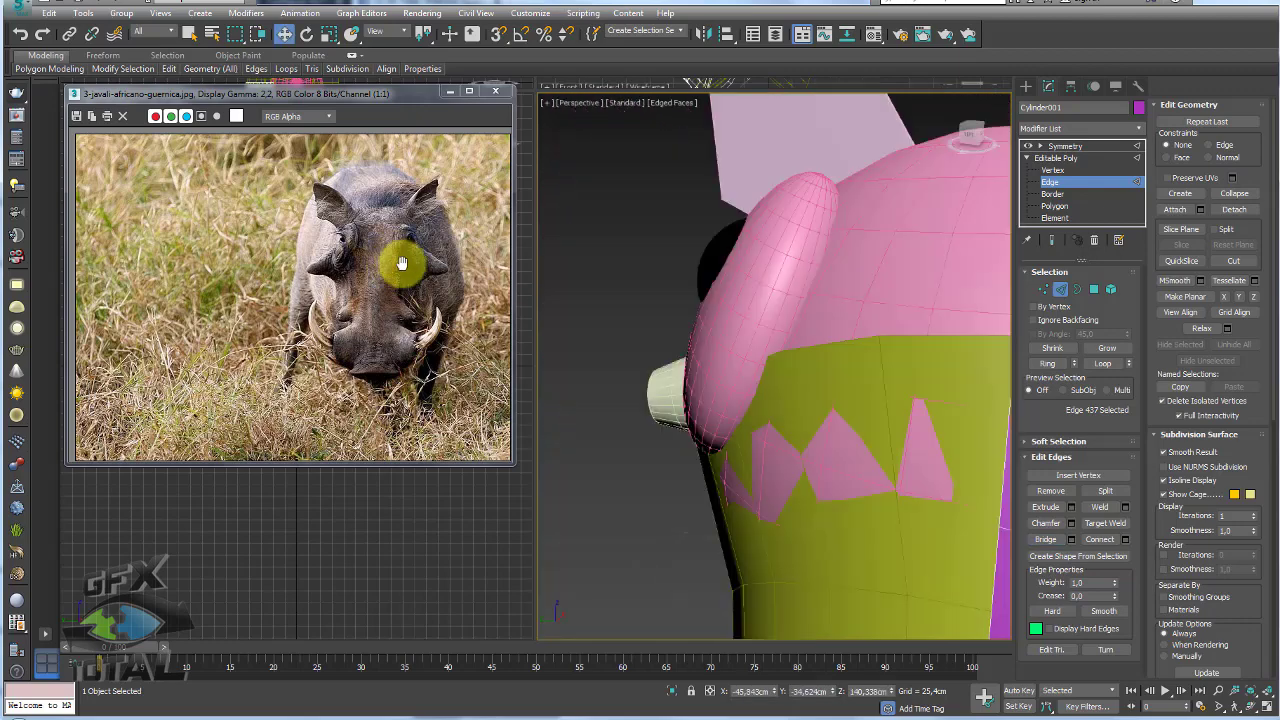
- Check the warthog reference photo in Windows Photo Viewer
{"action": "left_click", "coordinate": [609, 712]}
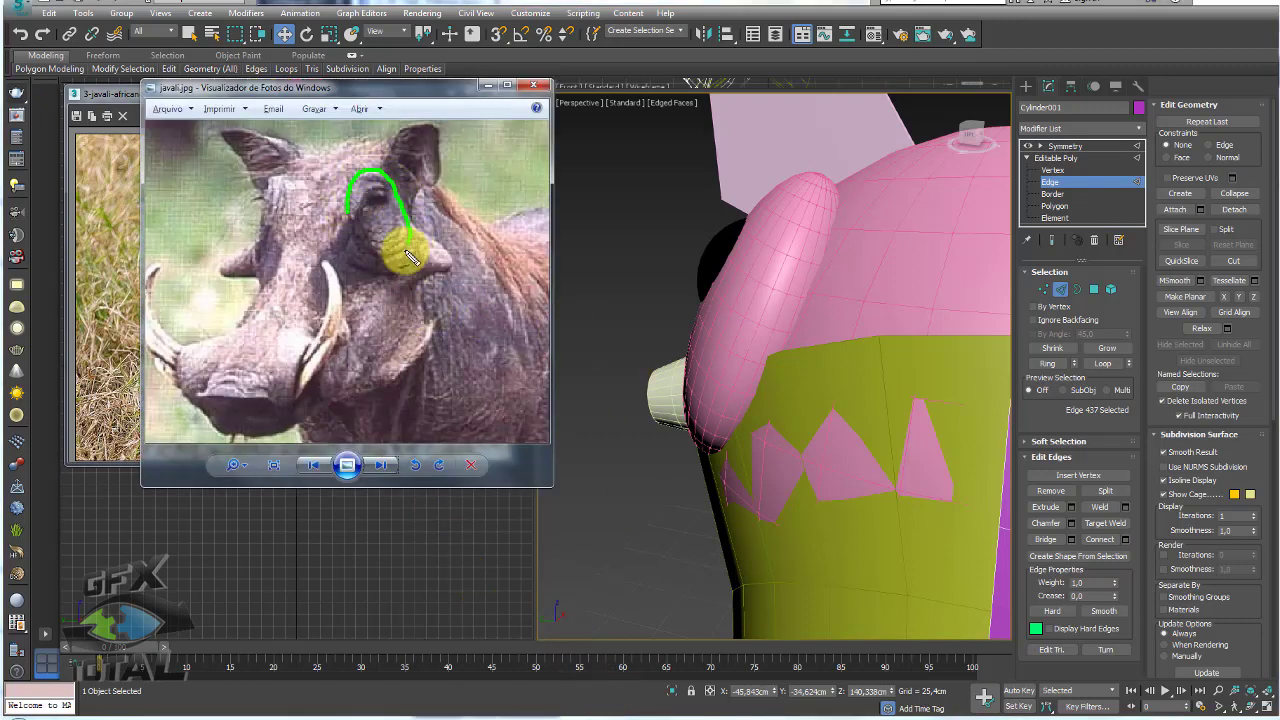
{"action": "left_click_drag", "start_coordinate": [410, 256], "coordinate": [358, 242]}
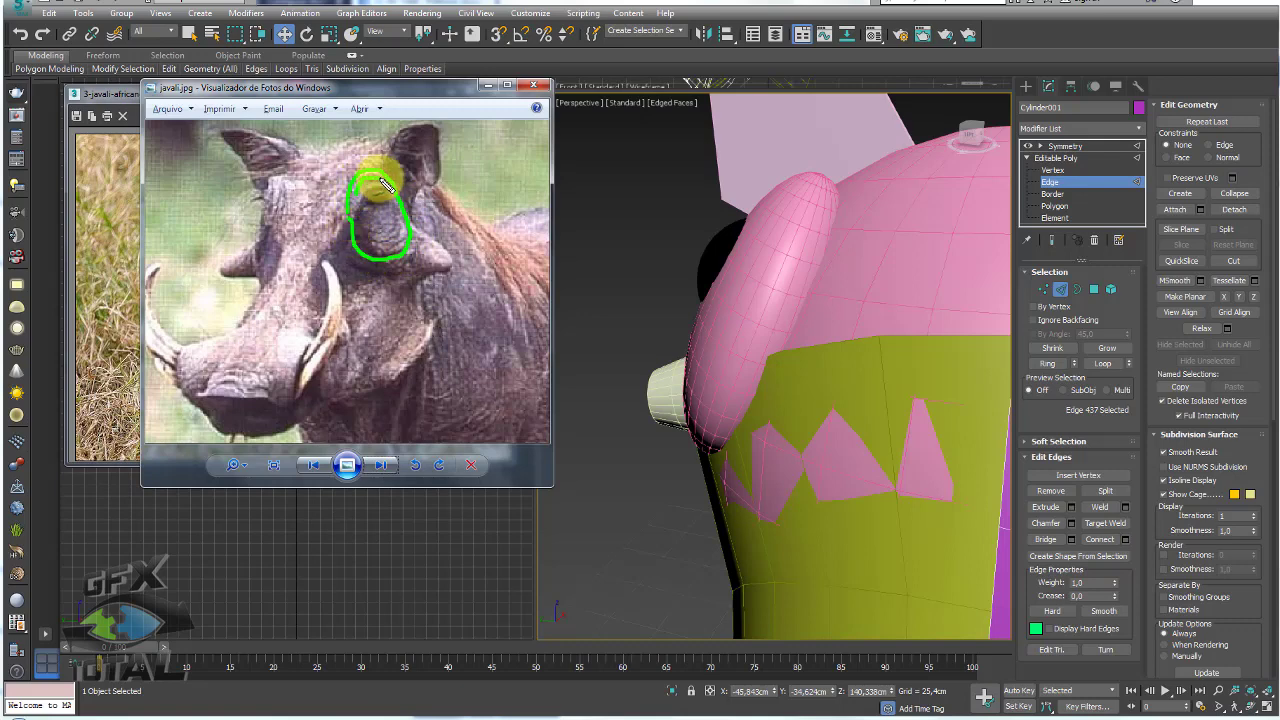
{"action": "left_click_drag", "start_coordinate": [393, 245], "coordinate": [366, 218]}
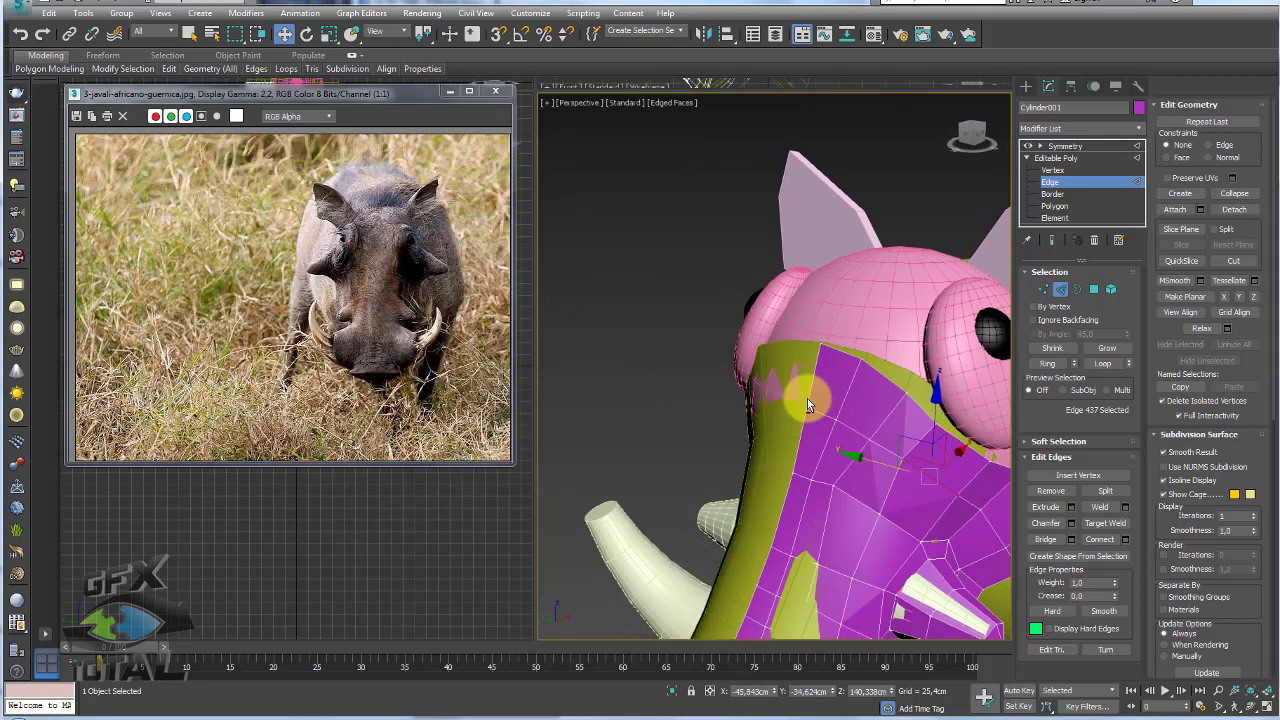
- At Vertex level, pull the rim vertices beside the eye sphere in toward the eyeball
{"action": "mouse_move", "coordinate": [807, 398]}
{"action": "middle_mouse_down", "text": "alt"}
{"action": "mouse_move", "coordinate": [830, 340]}
{"action": "mouse_move", "coordinate": [709, 366]}
{"action": "middle_mouse_up", "text": "alt"}
{"action": "scroll", "coordinate": [830, 333], "scroll_direction": "up", "scroll_amount": 3}
{"action": "key", "text": "1"}
{"action": "left_click", "coordinate": [694, 351]}
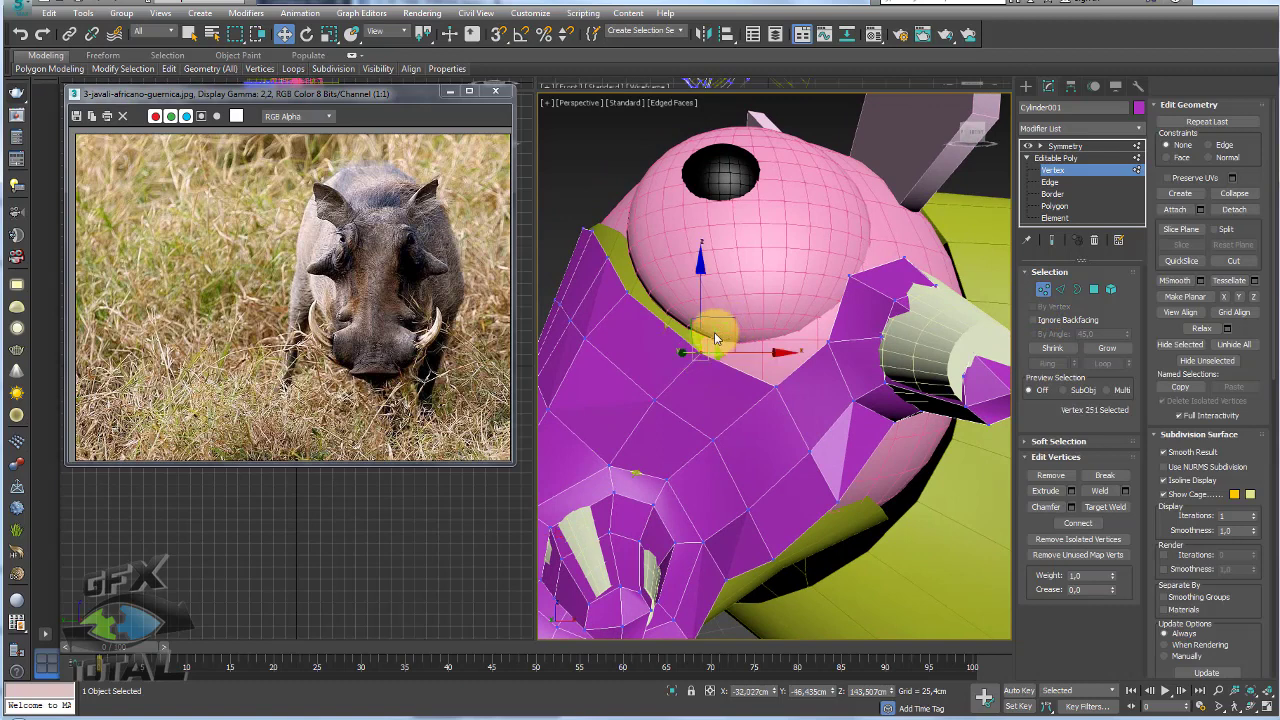
{"action": "left_click_drag", "start_coordinate": [733, 323], "coordinate": [650, 314]}
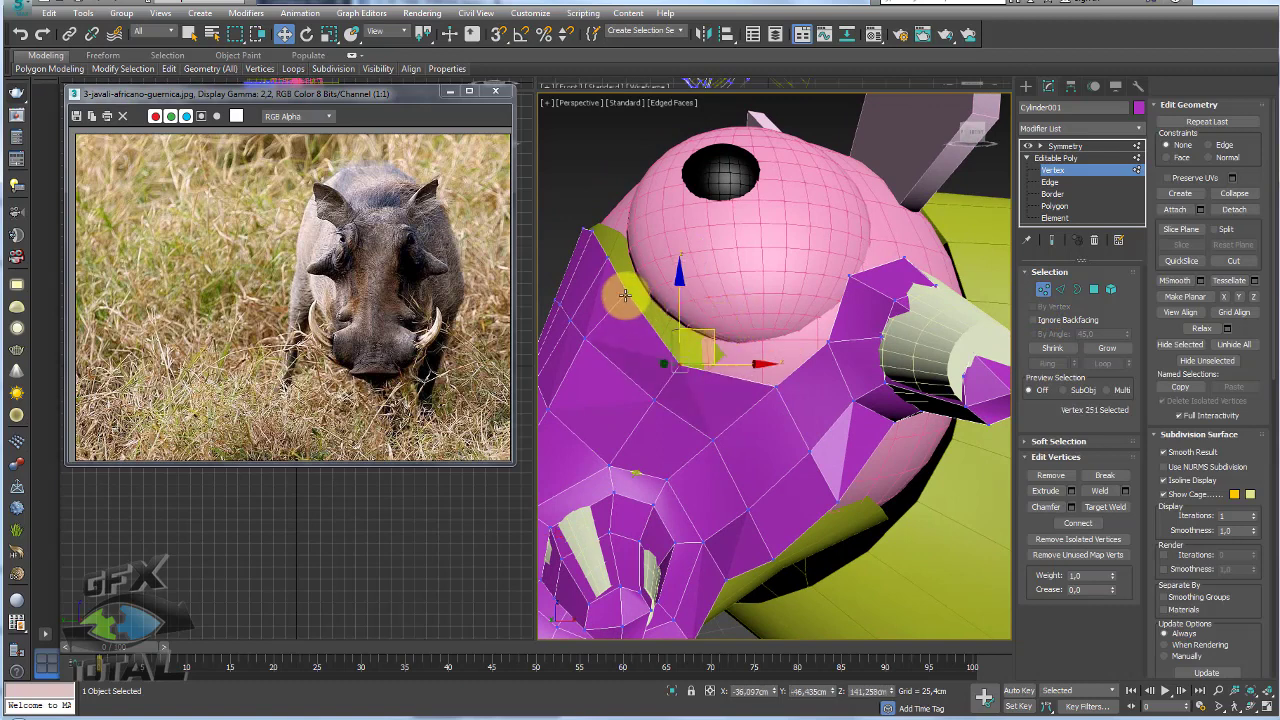
{"action": "left_click", "coordinate": [636, 310]}
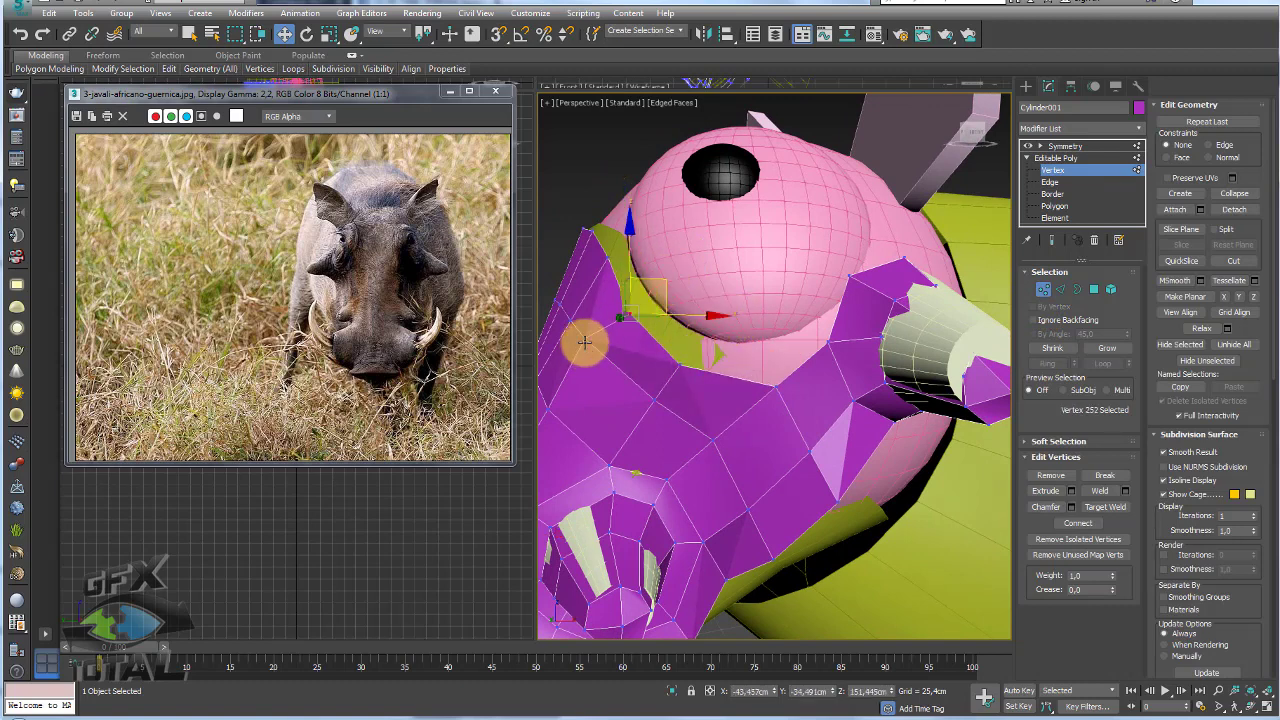
{"action": "middle_click_drag", "start_coordinate": [585, 342], "coordinate": [600, 378], "text": "alt"}
{"action": "left_click", "coordinate": [617, 364]}
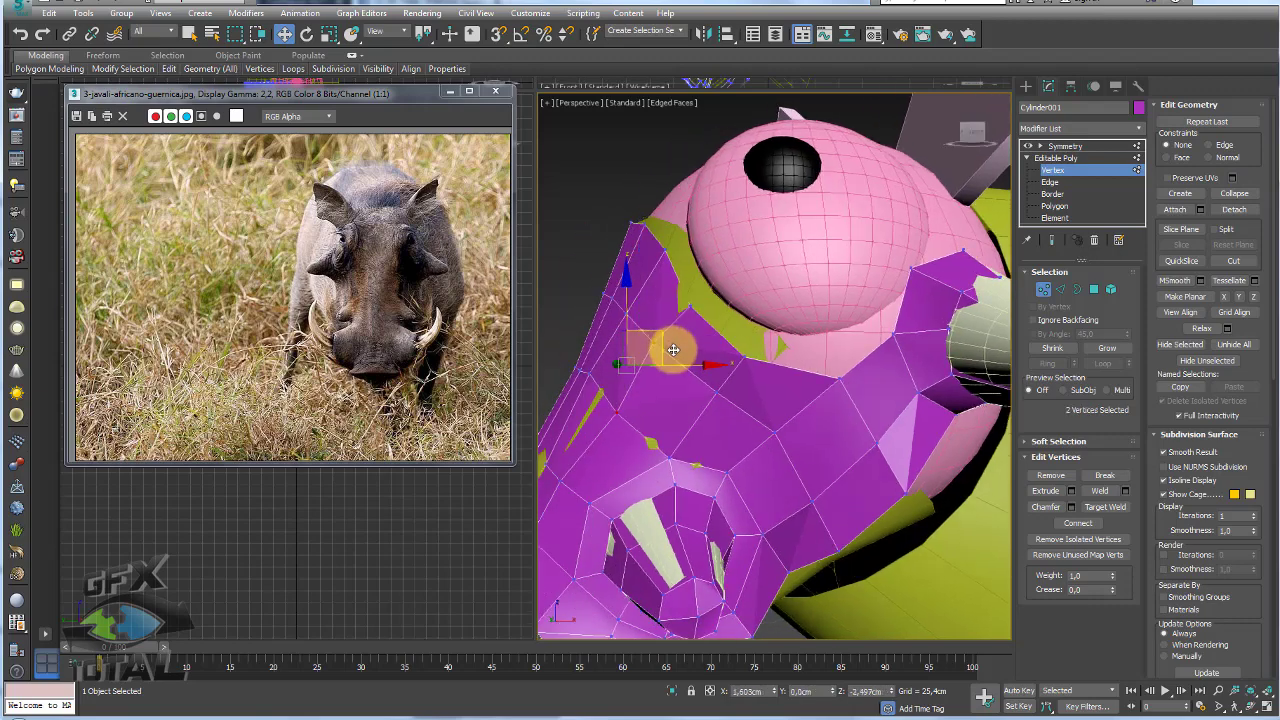
{"action": "mouse_move", "coordinate": [671, 351]}
{"action": "middle_mouse_down", "text": "alt"}
{"action": "mouse_move", "coordinate": [657, 391]}
{"action": "mouse_move", "coordinate": [586, 366]}
{"action": "mouse_move", "coordinate": [589, 403]}
{"action": "mouse_move", "coordinate": [834, 357]}
{"action": "mouse_move", "coordinate": [840, 409]}
{"action": "mouse_move", "coordinate": [741, 407]}
{"action": "mouse_move", "coordinate": [823, 320]}
{"action": "mouse_move", "coordinate": [808, 360]}
{"action": "mouse_move", "coordinate": [839, 311]}
{"action": "mouse_move", "coordinate": [782, 350]}
{"action": "middle_mouse_up", "text": "alt"}
{"action": "left_click", "coordinate": [809, 340], "text": "ctrl"}
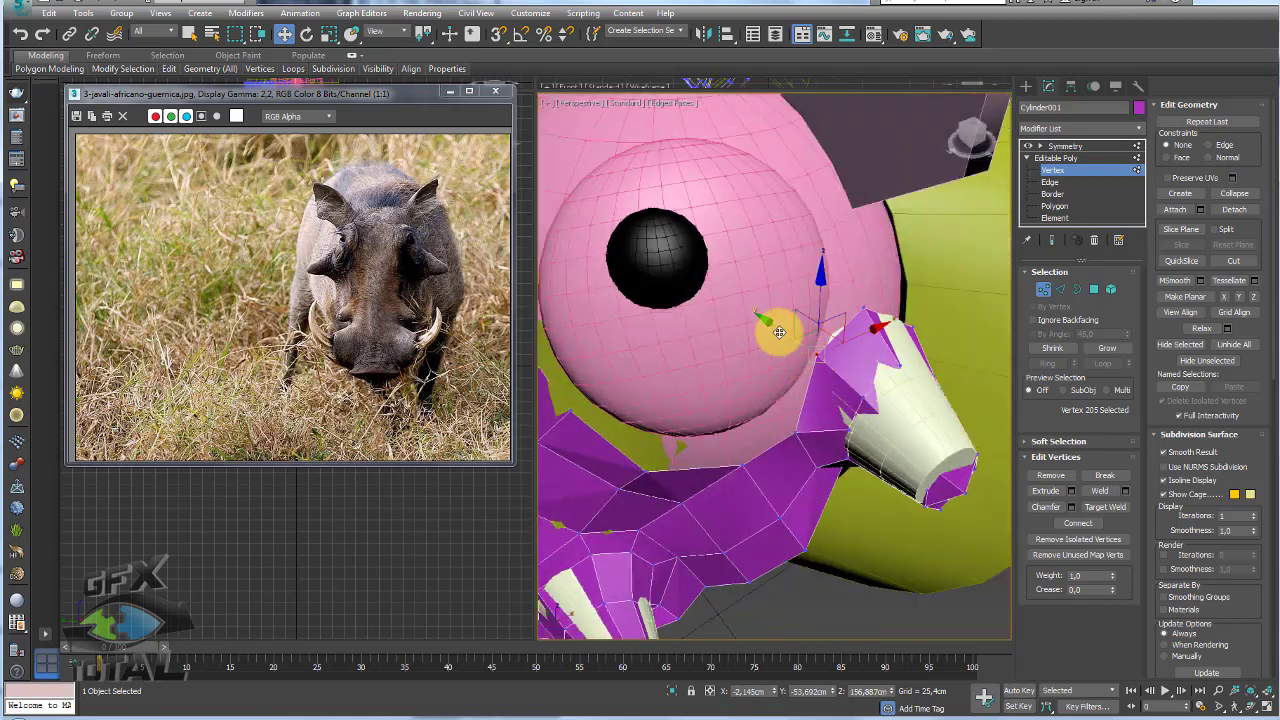
- Shift-drag a shell edge upward to extrude a strip of faces beside the eye
{"action": "left_click", "coordinate": [1062, 290]}
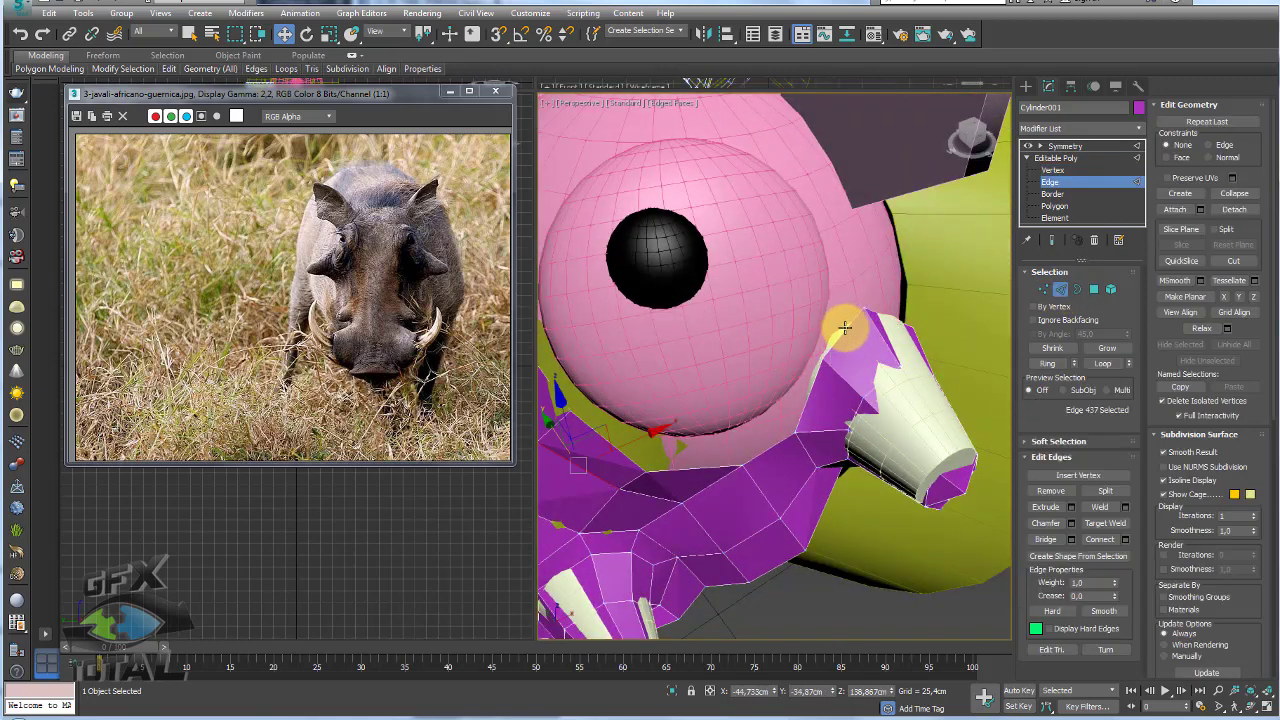
{"action": "middle_click_drag", "start_coordinate": [851, 334], "coordinate": [866, 312], "text": "alt"}
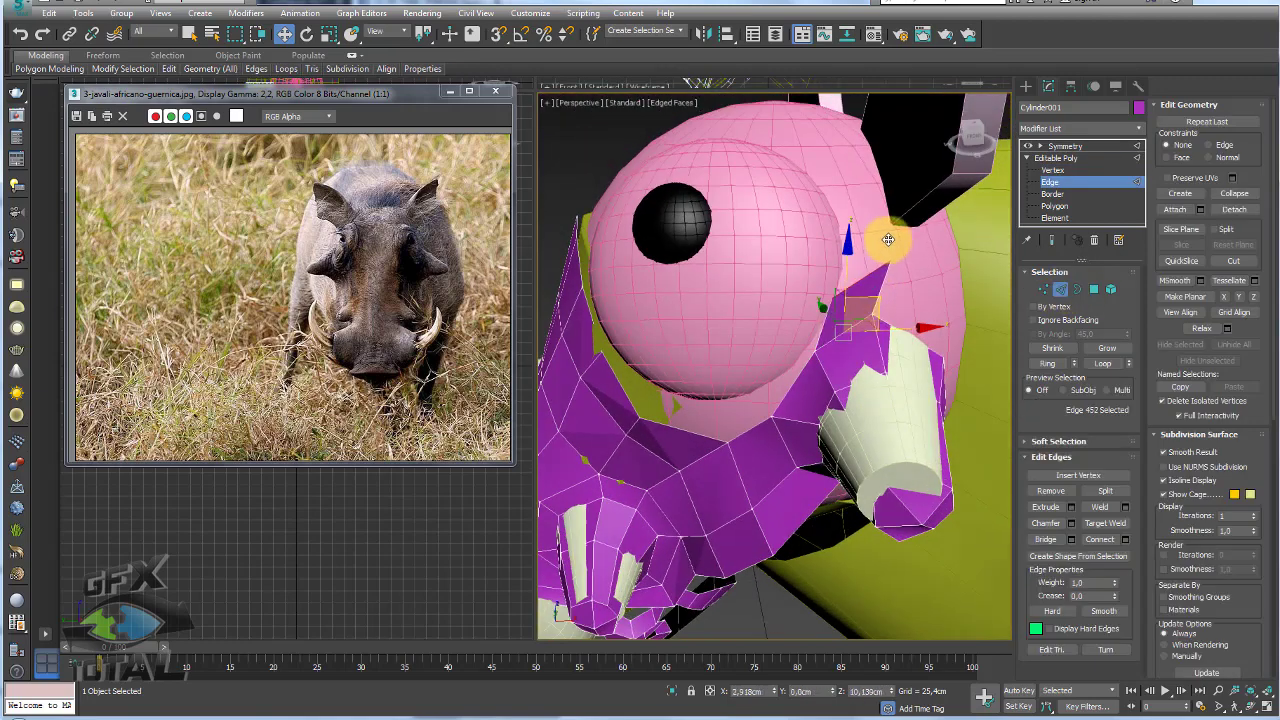
{"action": "key", "text": "r"}
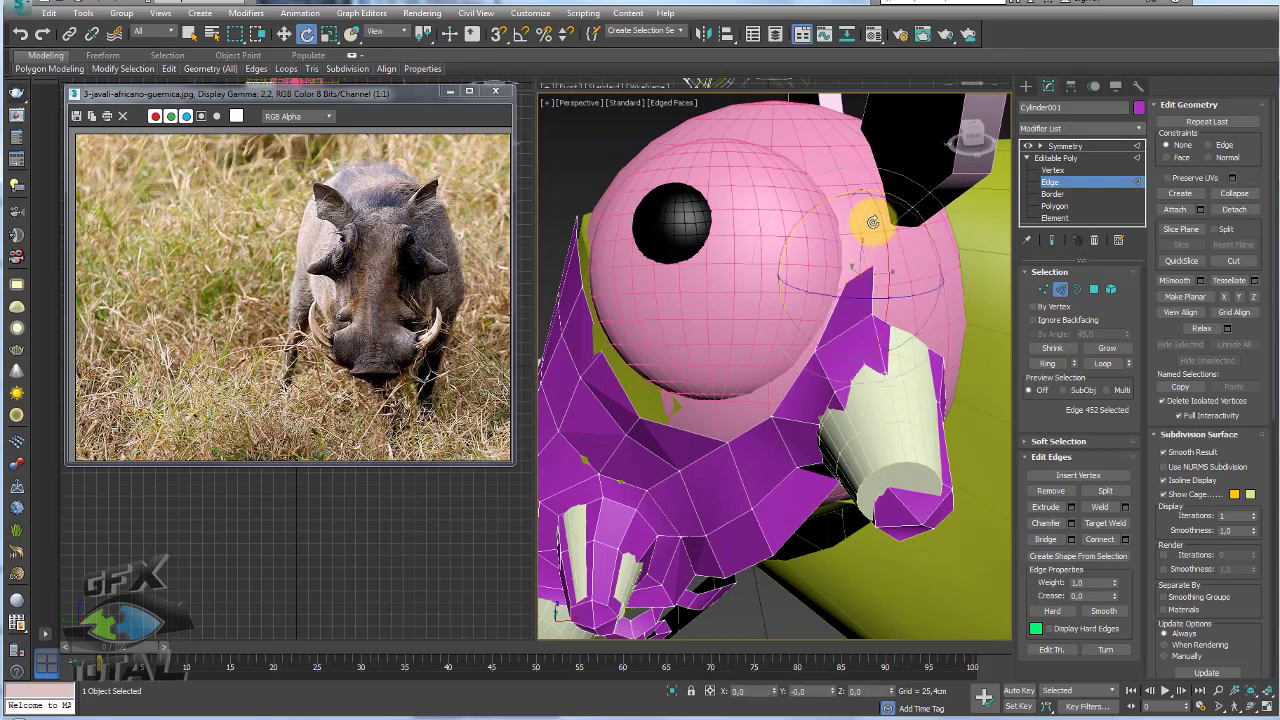
{"action": "key", "text": "w"}
{"action": "mouse_move", "coordinate": [869, 312]}
{"action": "middle_mouse_down", "text": "alt"}
{"action": "mouse_move", "coordinate": [837, 265]}
{"action": "mouse_move", "coordinate": [818, 272]}
{"action": "middle_mouse_up", "text": "alt"}
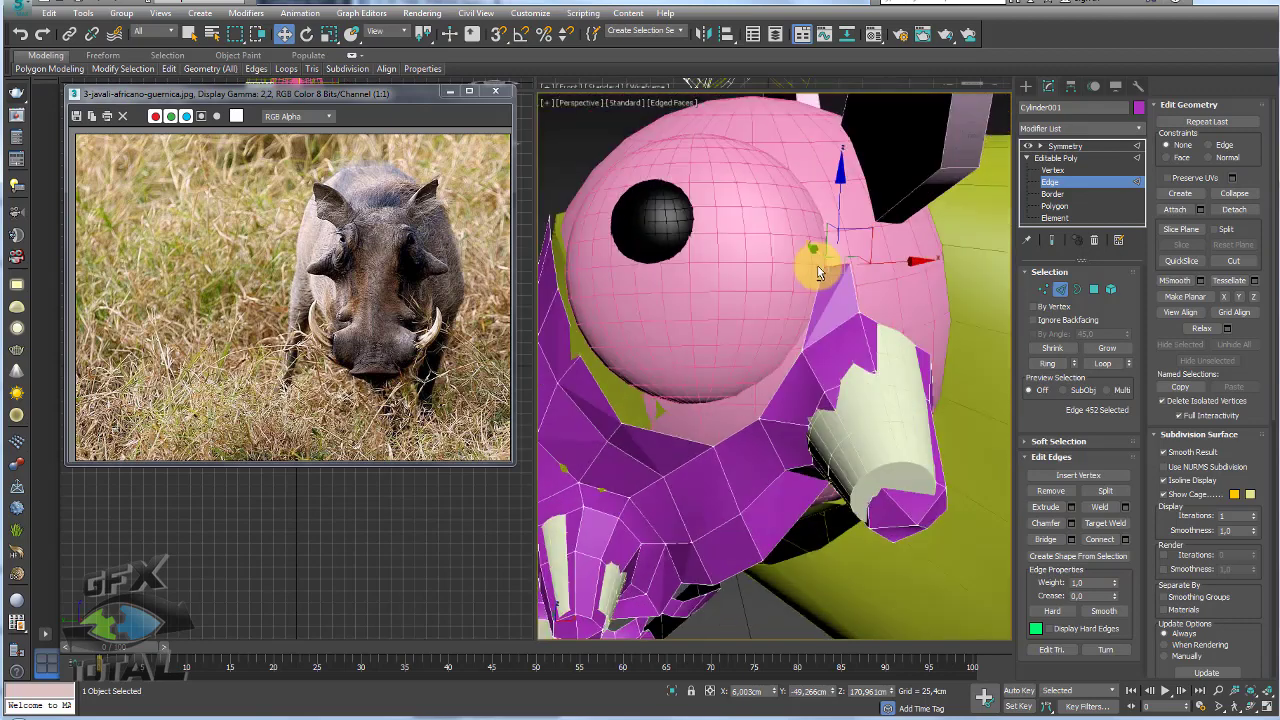
{"action": "left_click_drag", "start_coordinate": [848, 238], "coordinate": [849, 150]}
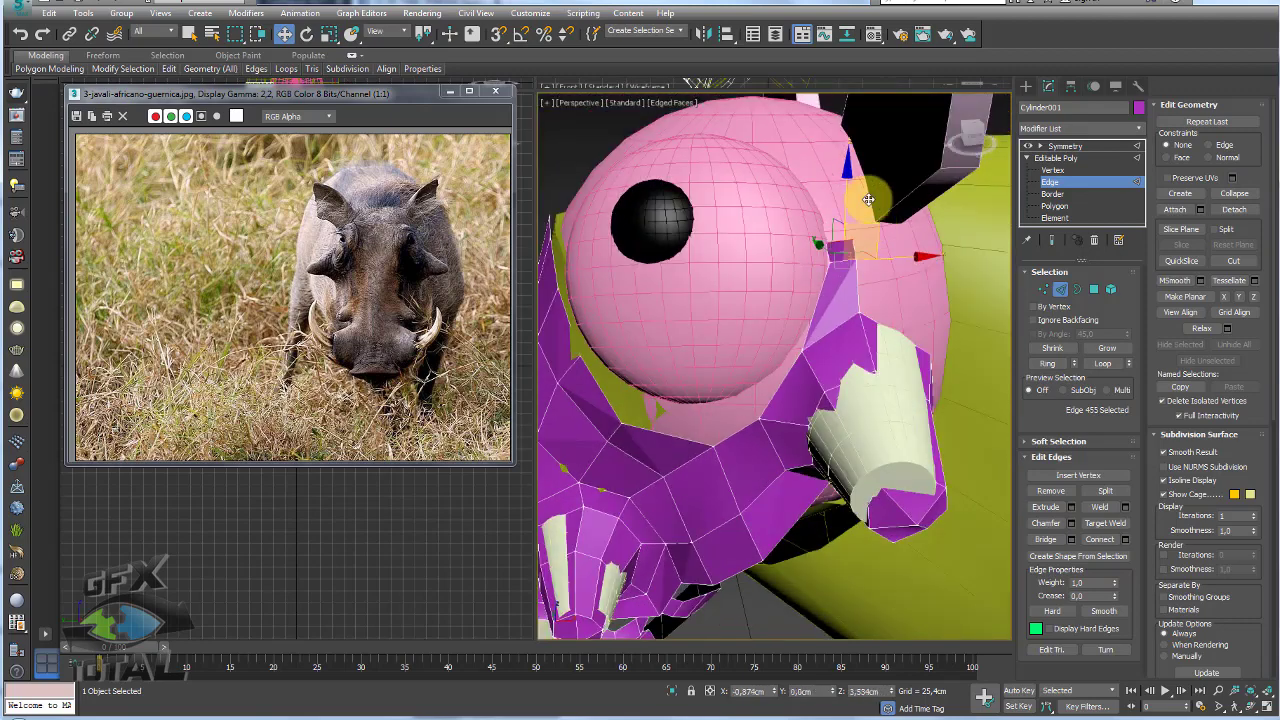
{"action": "key", "text": "e"}
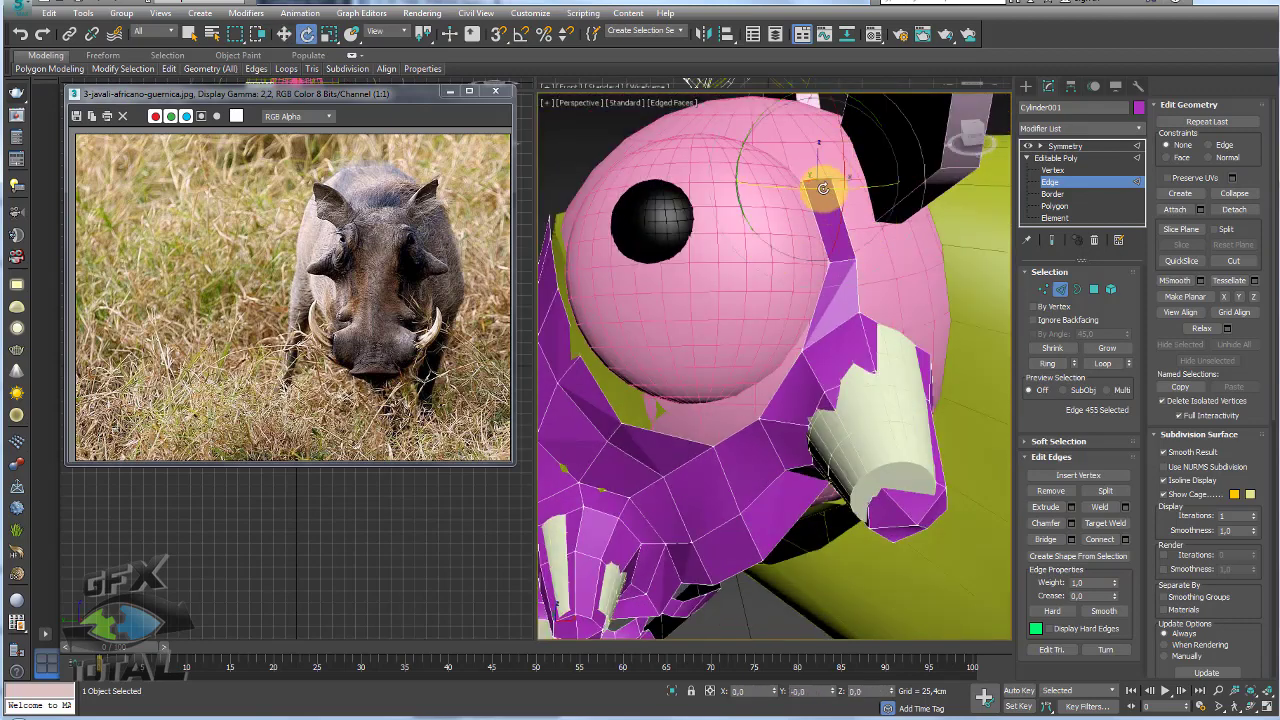
{"action": "key", "text": "w"}
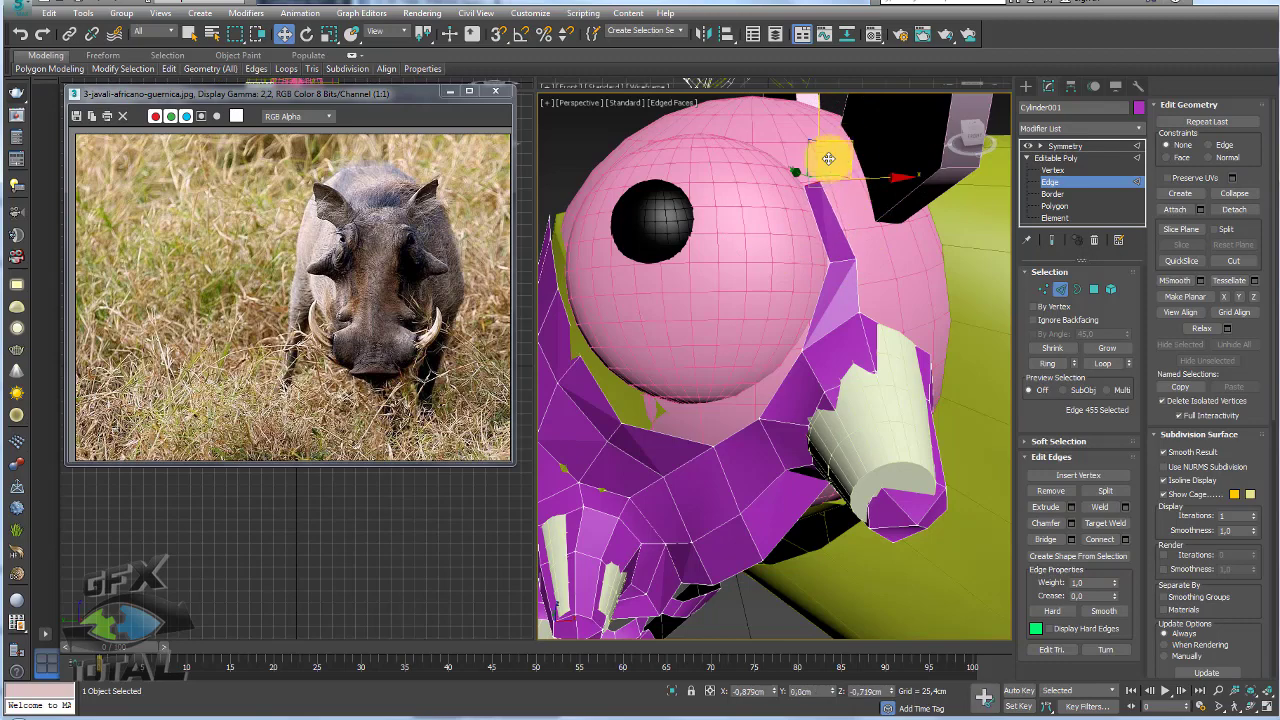
{"action": "mouse_move", "coordinate": [828, 158]}
{"action": "middle_mouse_down", "text": "alt"}
{"action": "mouse_move", "coordinate": [846, 229]}
{"action": "mouse_move", "coordinate": [823, 283]}
{"action": "mouse_move", "coordinate": [760, 260]}
{"action": "middle_mouse_up", "text": "alt"}
{"action": "mouse_move", "coordinate": [857, 246]}
{"action": "middle_mouse_down", "text": "alt"}
{"action": "mouse_move", "coordinate": [843, 360]}
{"action": "mouse_move", "coordinate": [852, 231]}
{"action": "middle_mouse_up", "text": "alt"}
{"action": "left_click_drag", "start_coordinate": [860, 239], "coordinate": [875, 218]}
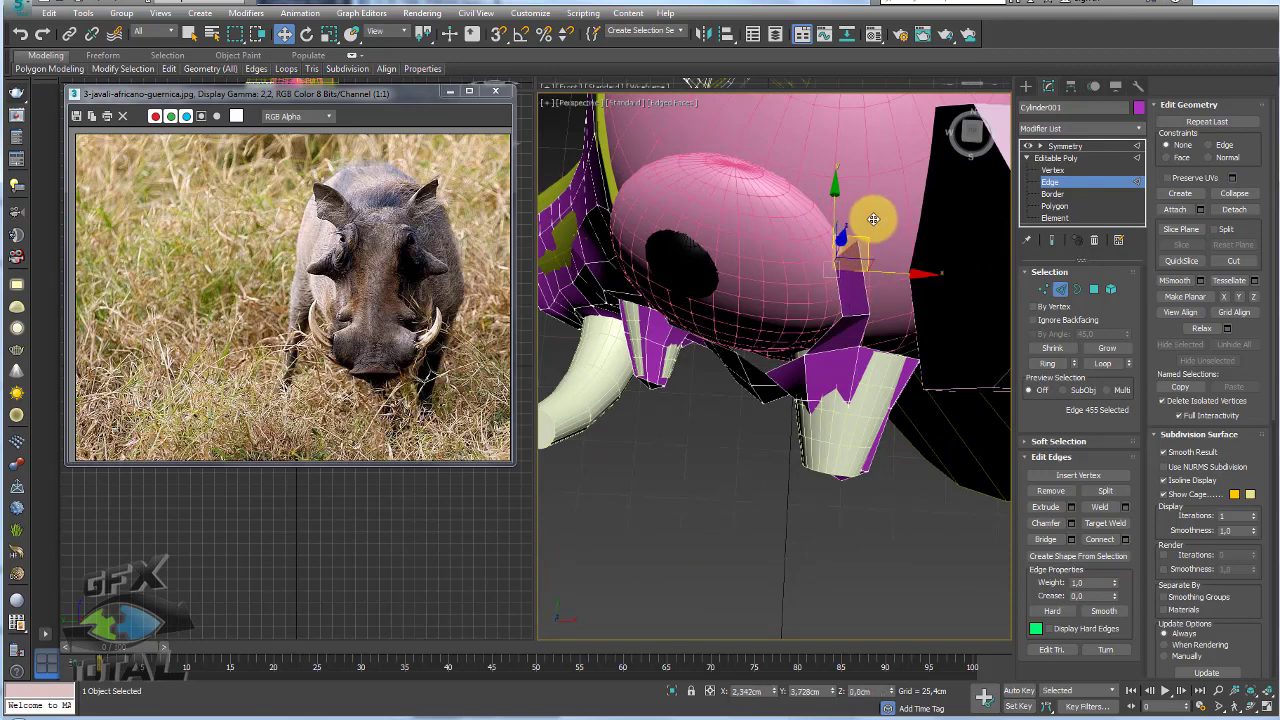
{"action": "mouse_move", "coordinate": [873, 219]}
{"action": "middle_mouse_down", "text": "alt"}
{"action": "mouse_move", "coordinate": [891, 206]}
{"action": "mouse_move", "coordinate": [857, 214]}
{"action": "middle_mouse_up", "text": "alt"}
- Rotate the strip's top edge to follow the eyeball's curve
{"action": "left_click", "coordinate": [851, 198]}
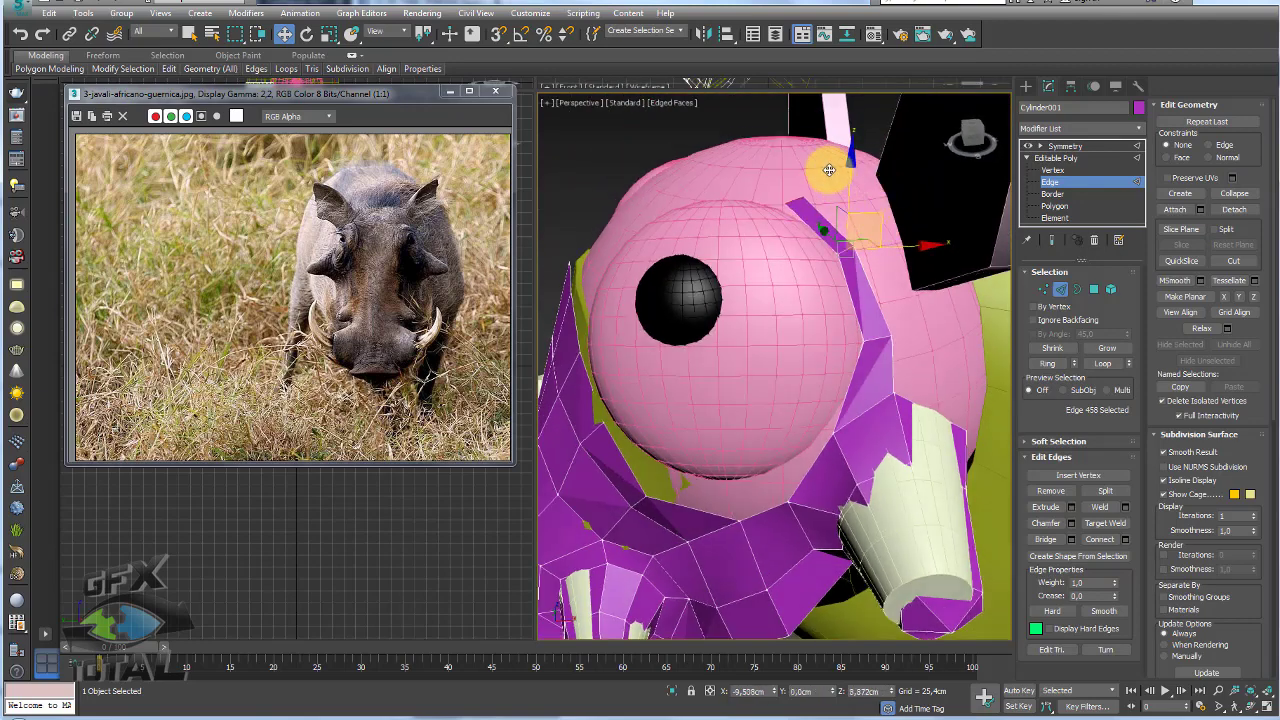
{"action": "mouse_move", "coordinate": [800, 177]}
{"action": "middle_mouse_down", "text": "alt"}
{"action": "mouse_move", "coordinate": [794, 314]}
{"action": "mouse_move", "coordinate": [818, 308]}
{"action": "middle_mouse_up", "text": "alt"}
{"action": "key", "text": "e"}
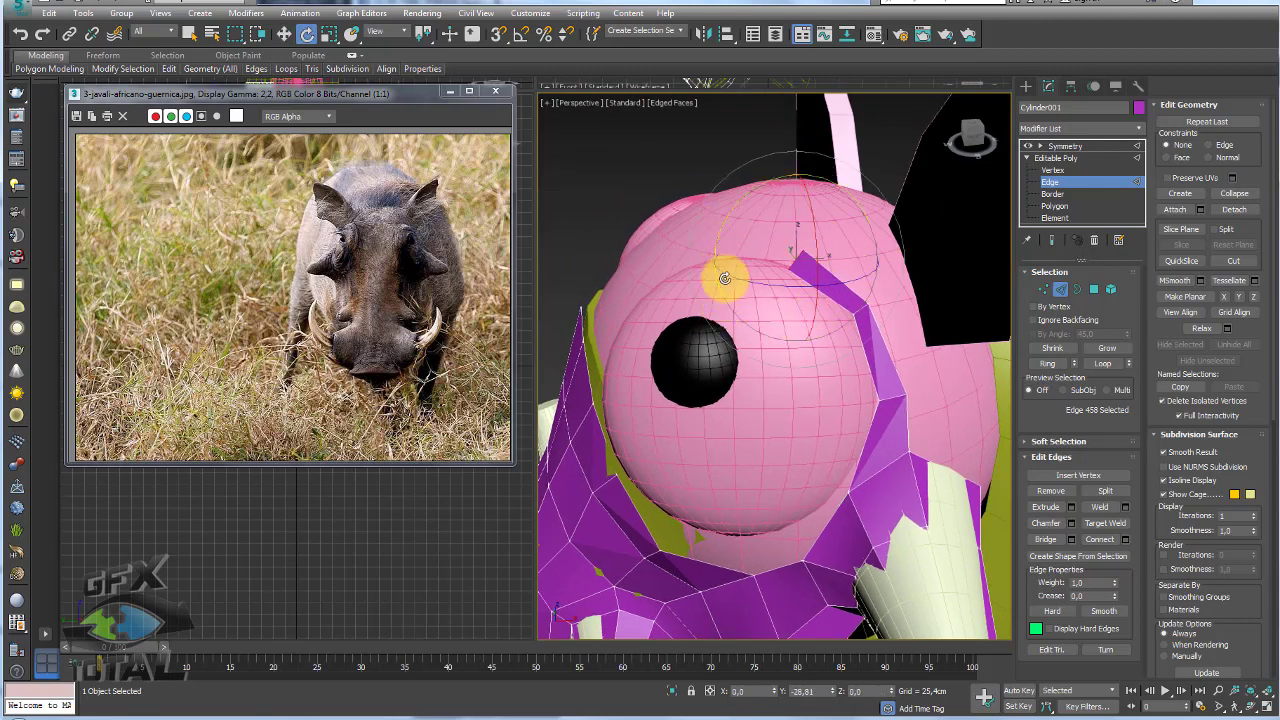
{"action": "left_click_drag", "start_coordinate": [812, 256], "coordinate": [824, 262]}
{"action": "mouse_move", "coordinate": [824, 262]}
{"action": "middle_mouse_down", "text": "alt"}
{"action": "mouse_move", "coordinate": [855, 250]}
{"action": "mouse_move", "coordinate": [778, 229]}
{"action": "middle_mouse_up", "text": "alt"}
- Select the next edge along the eye rim, trying Move, Rotate and Scale on it
{"action": "key", "text": "w"}
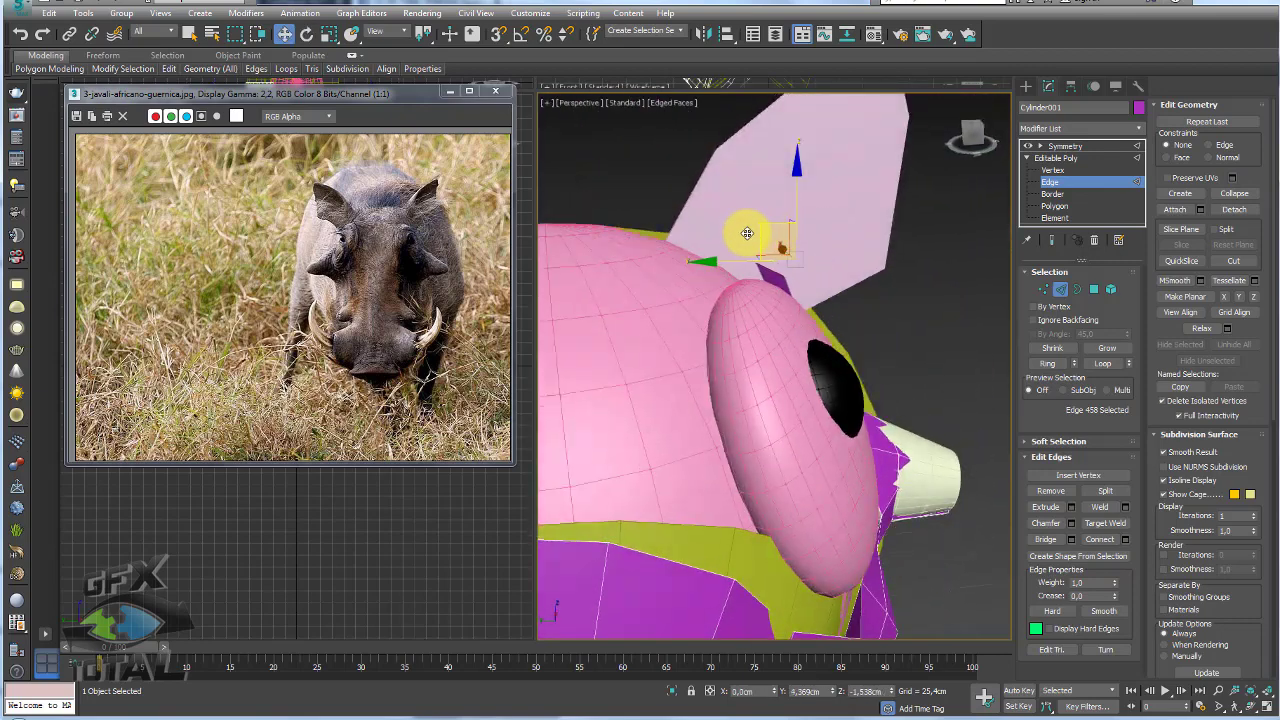
{"action": "key", "text": "e"}
{"action": "key", "text": "r"}
{"action": "key", "text": "e"}
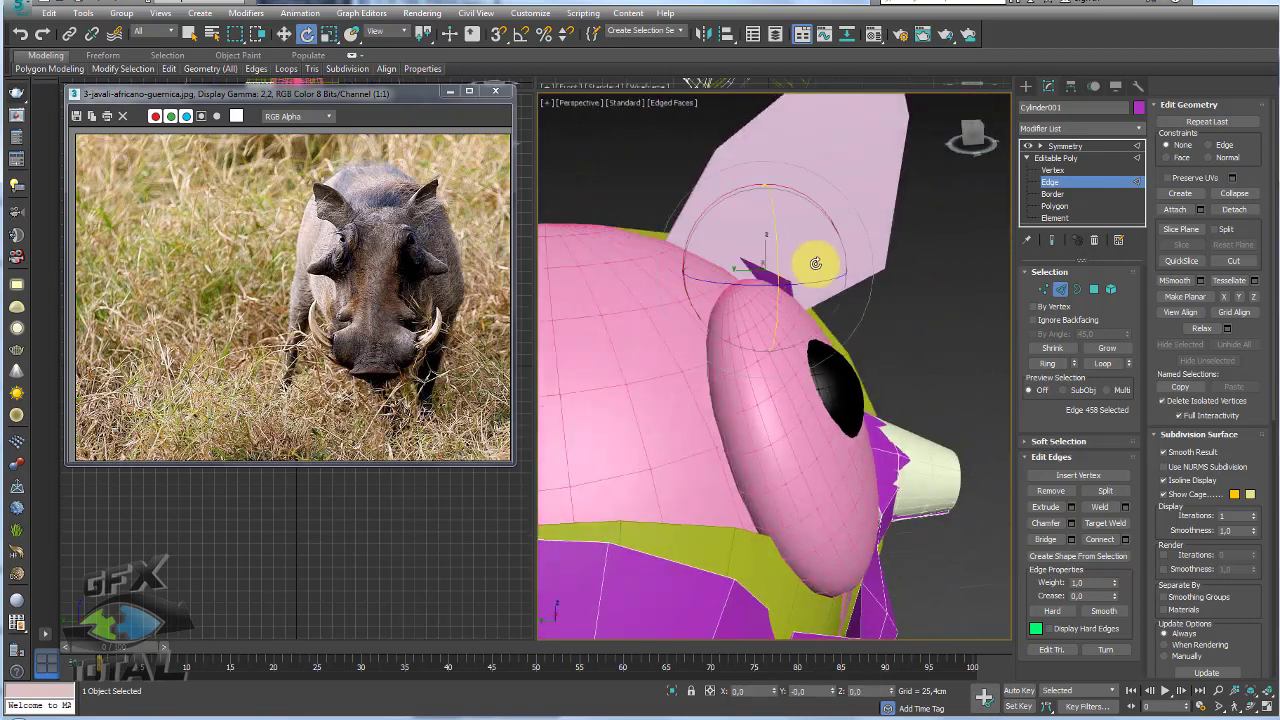
{"action": "mouse_move", "coordinate": [871, 263]}
{"action": "middle_mouse_down", "text": "alt"}
{"action": "mouse_move", "coordinate": [829, 289]}
{"action": "mouse_move", "coordinate": [786, 257]}
{"action": "mouse_move", "coordinate": [809, 329]}
{"action": "mouse_move", "coordinate": [729, 277]}
{"action": "middle_mouse_up", "text": "alt"}
{"action": "key", "text": "w"}
{"action": "left_click", "coordinate": [718, 229]}
{"action": "key", "text": "e"}
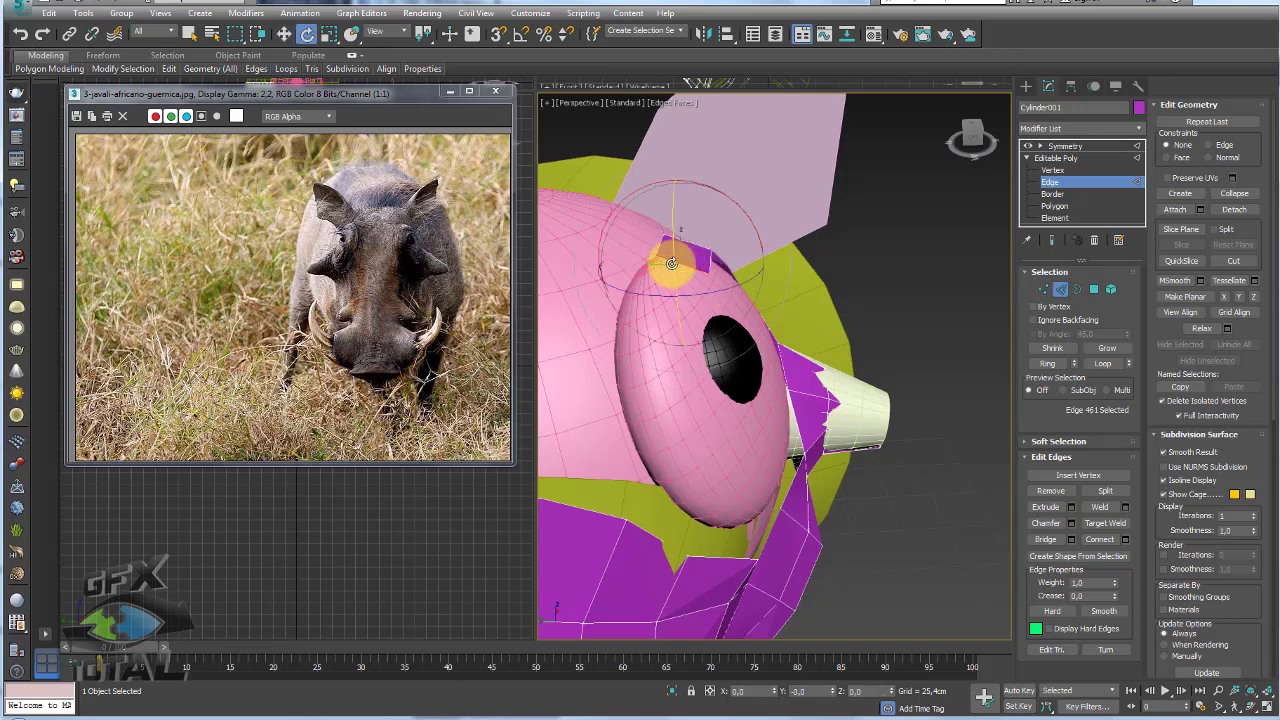
{"action": "key", "text": "r"}
{"action": "key", "text": "e"}
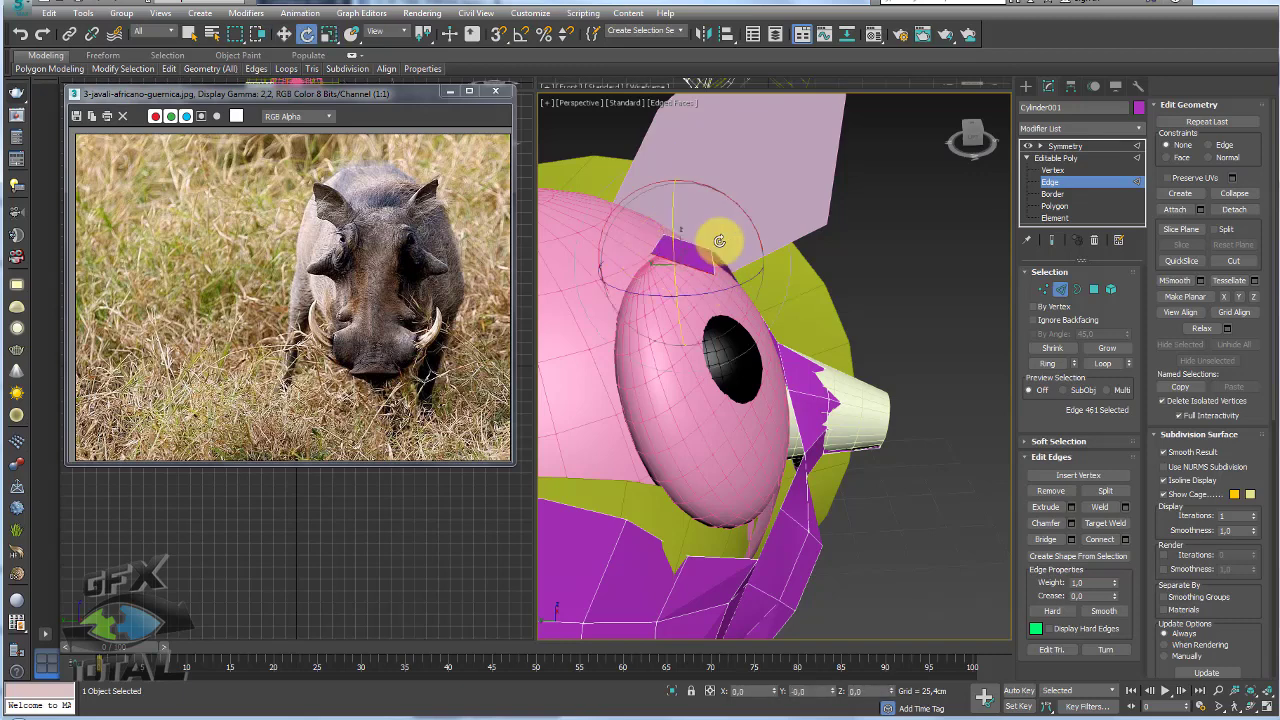
{"action": "key", "text": "w"}
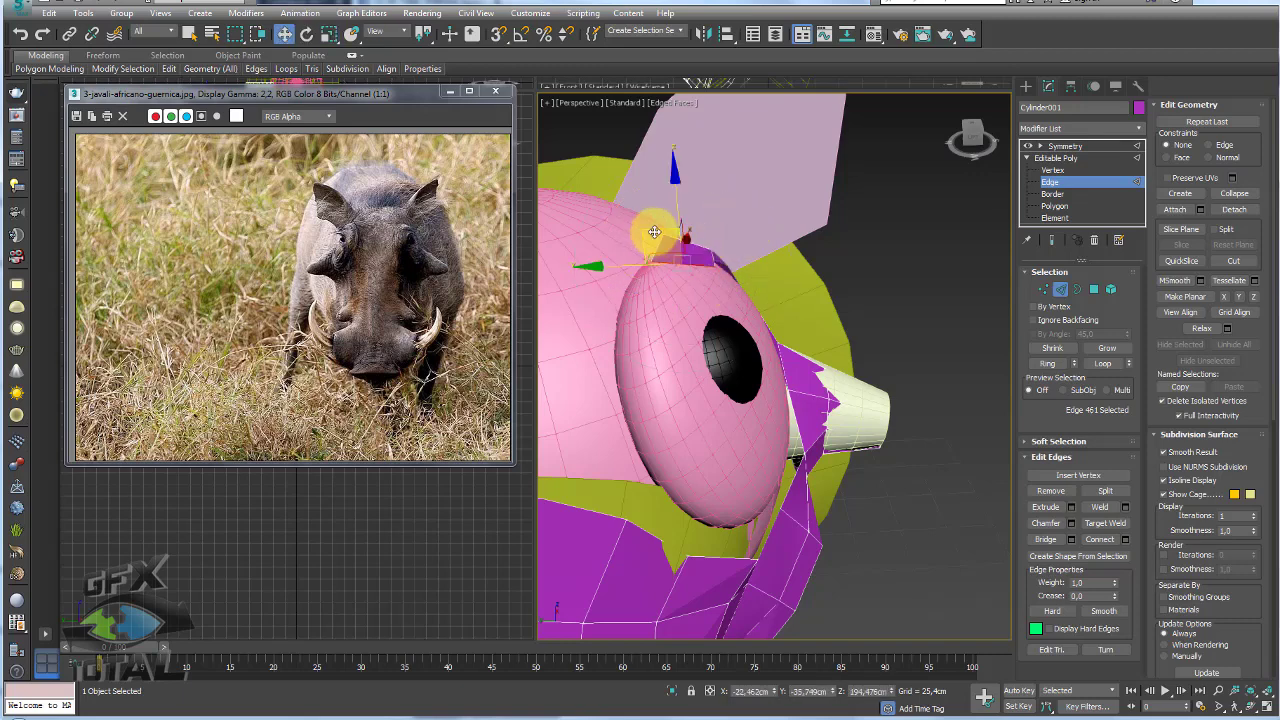
{"action": "mouse_move", "coordinate": [726, 277]}
{"action": "middle_mouse_down", "text": "alt"}
{"action": "mouse_move", "coordinate": [820, 288]}
{"action": "mouse_move", "coordinate": [819, 265]}
{"action": "mouse_move", "coordinate": [816, 290]}
{"action": "middle_mouse_up", "text": "alt"}
- Pull the rim edge loop down toward the eyeball, checking front and side views
{"action": "key", "text": "e"}
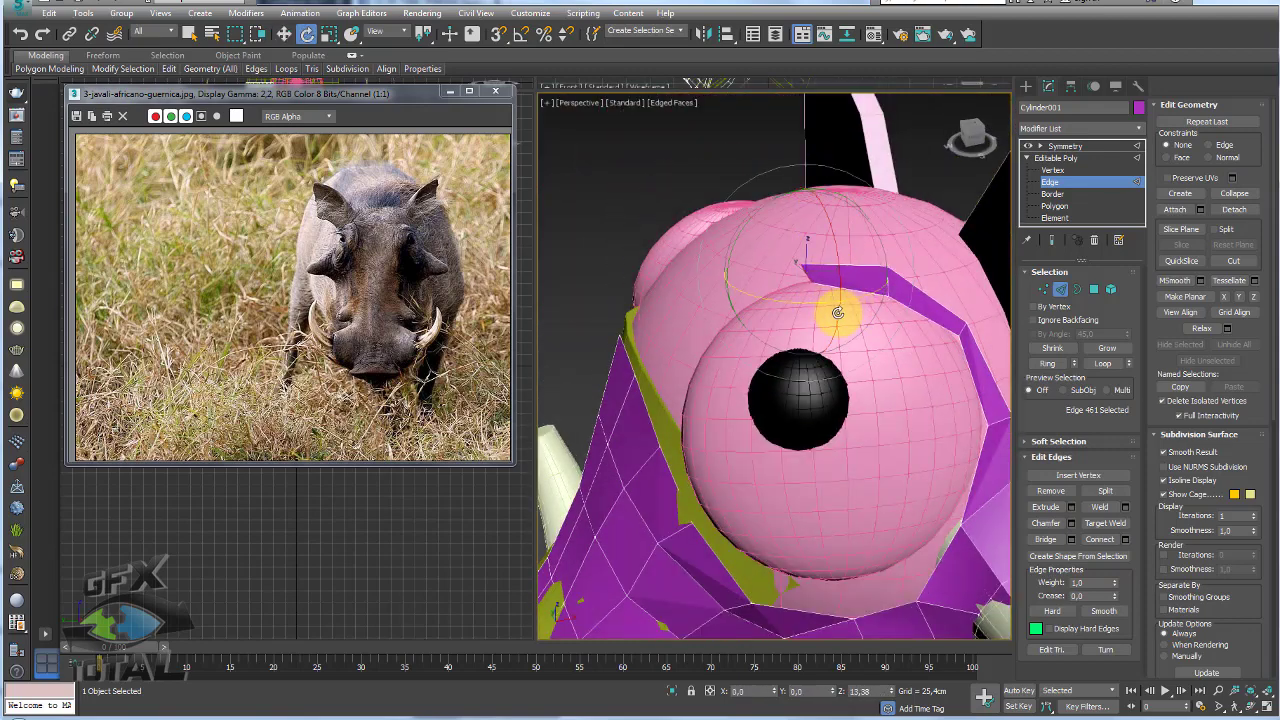
{"action": "left_click", "coordinate": [815, 267]}
{"action": "key", "text": "w"}
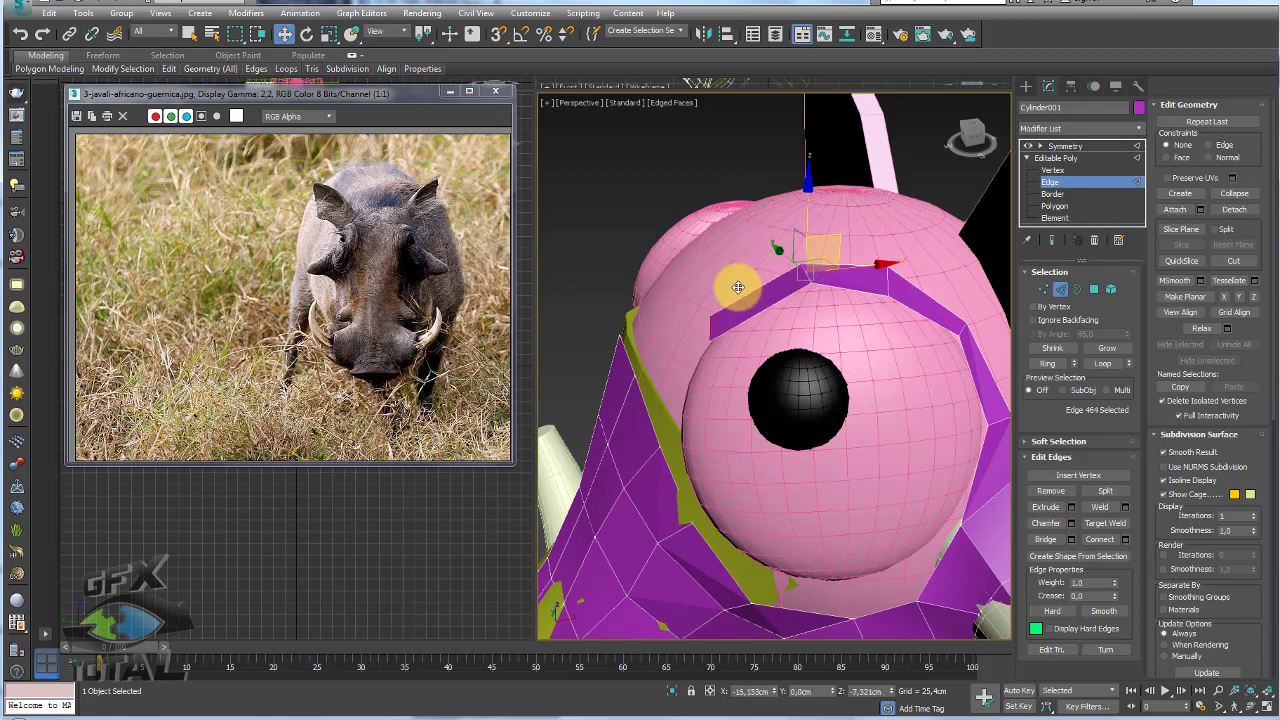
{"action": "mouse_move", "coordinate": [737, 288]}
{"action": "left_mouse_down"}
{"action": "mouse_move", "coordinate": [729, 343]}
{"action": "mouse_move", "coordinate": [694, 366]}
{"action": "mouse_move", "coordinate": [729, 366]}
{"action": "mouse_move", "coordinate": [697, 411]}
{"action": "left_mouse_up"}
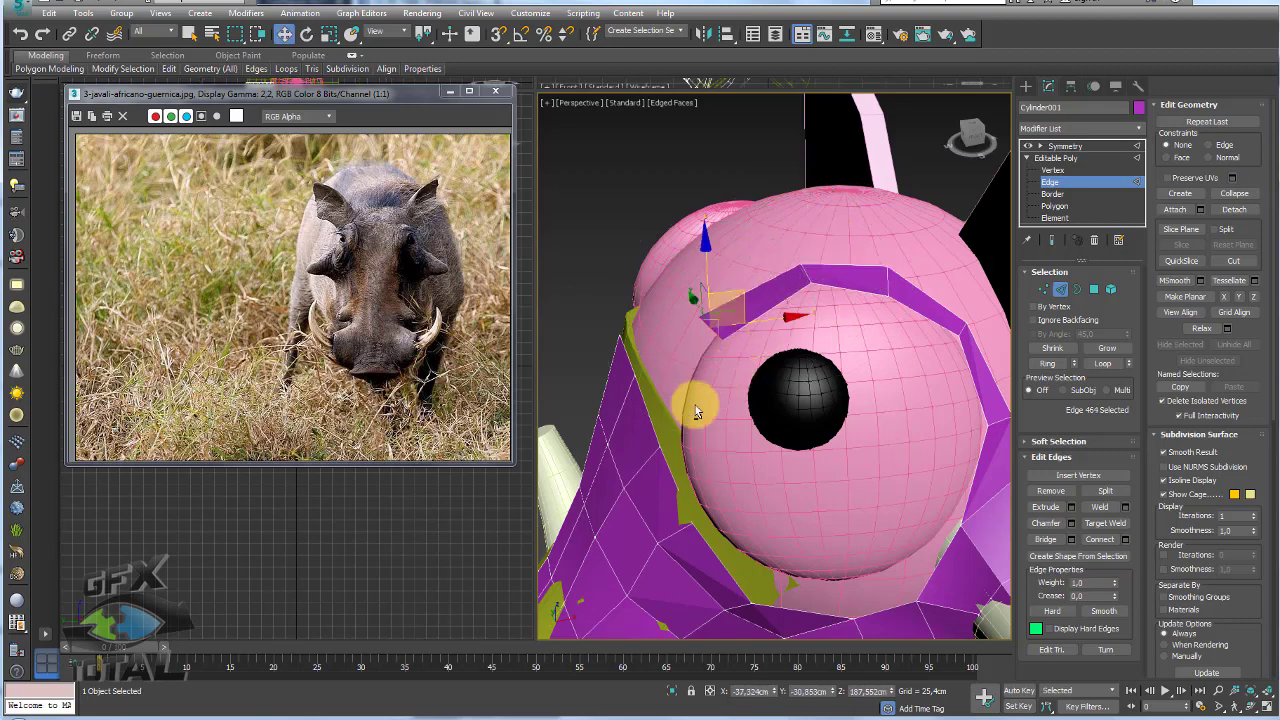
{"action": "middle_click_drag", "start_coordinate": [697, 411], "coordinate": [754, 395], "text": "alt"}
{"action": "key", "text": "r"}
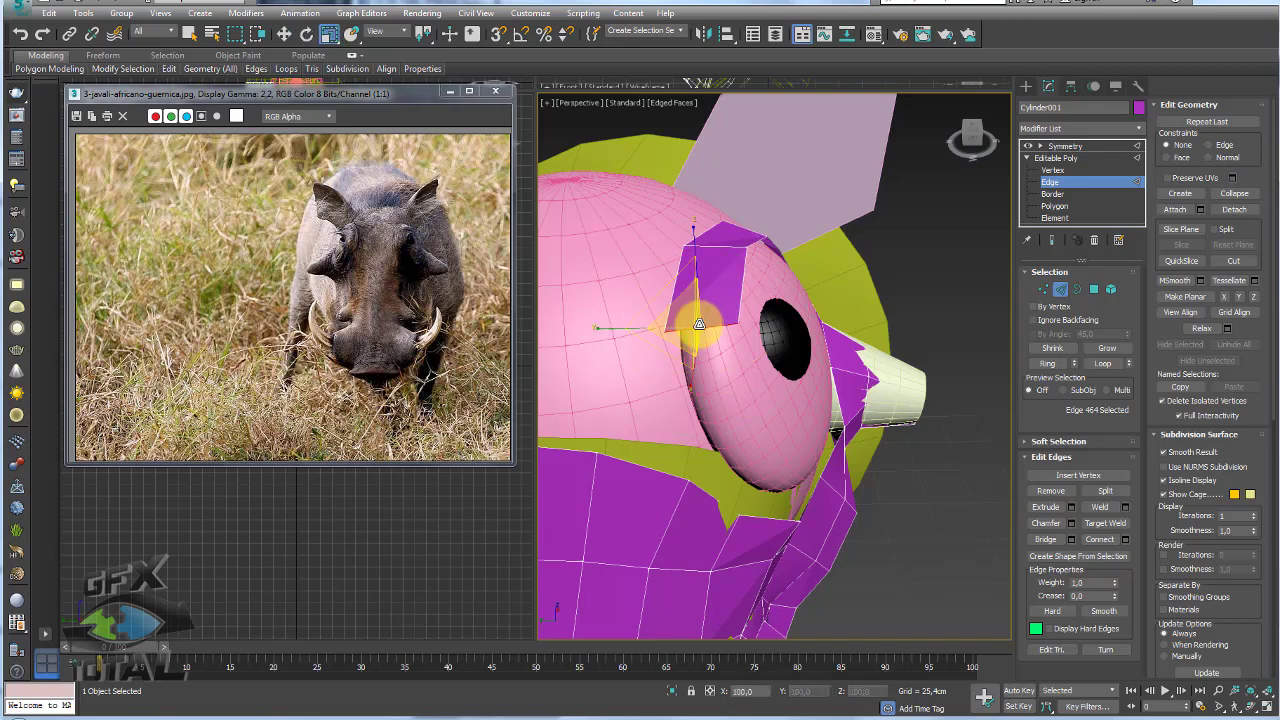
{"action": "key", "text": "w"}
{"action": "key", "text": "shift+z"}
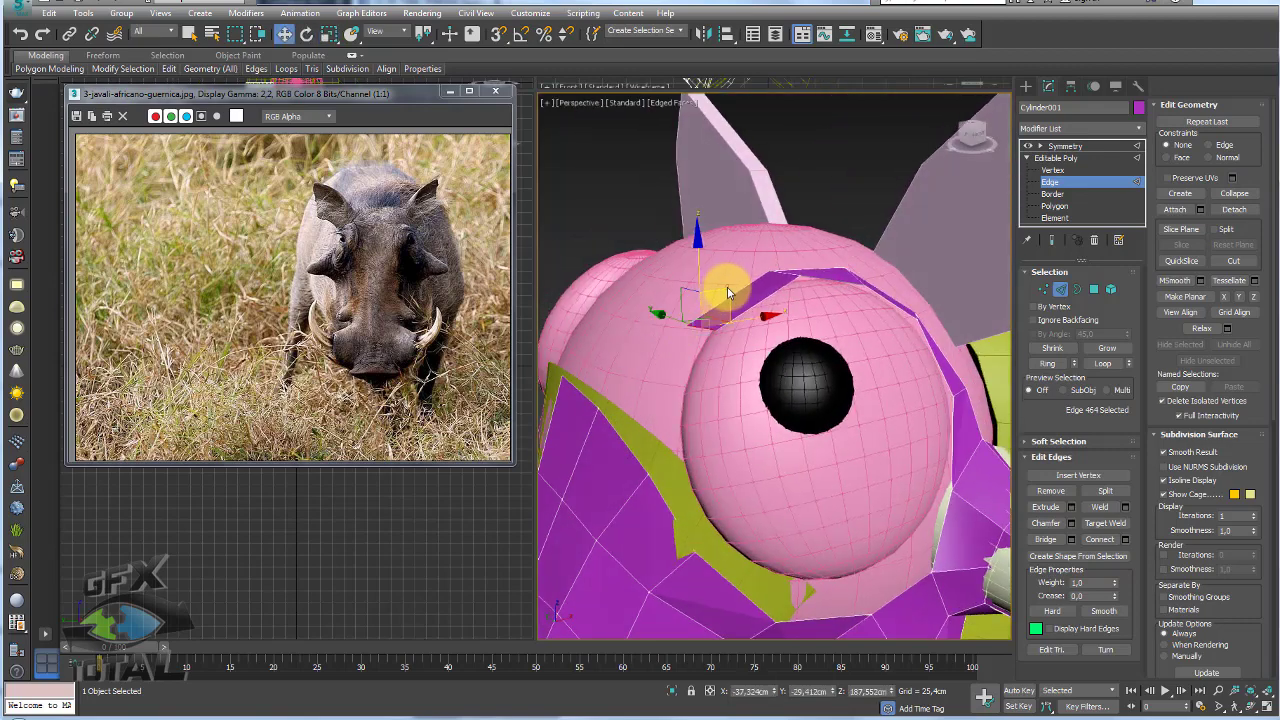
{"action": "key", "text": "shift+y"}
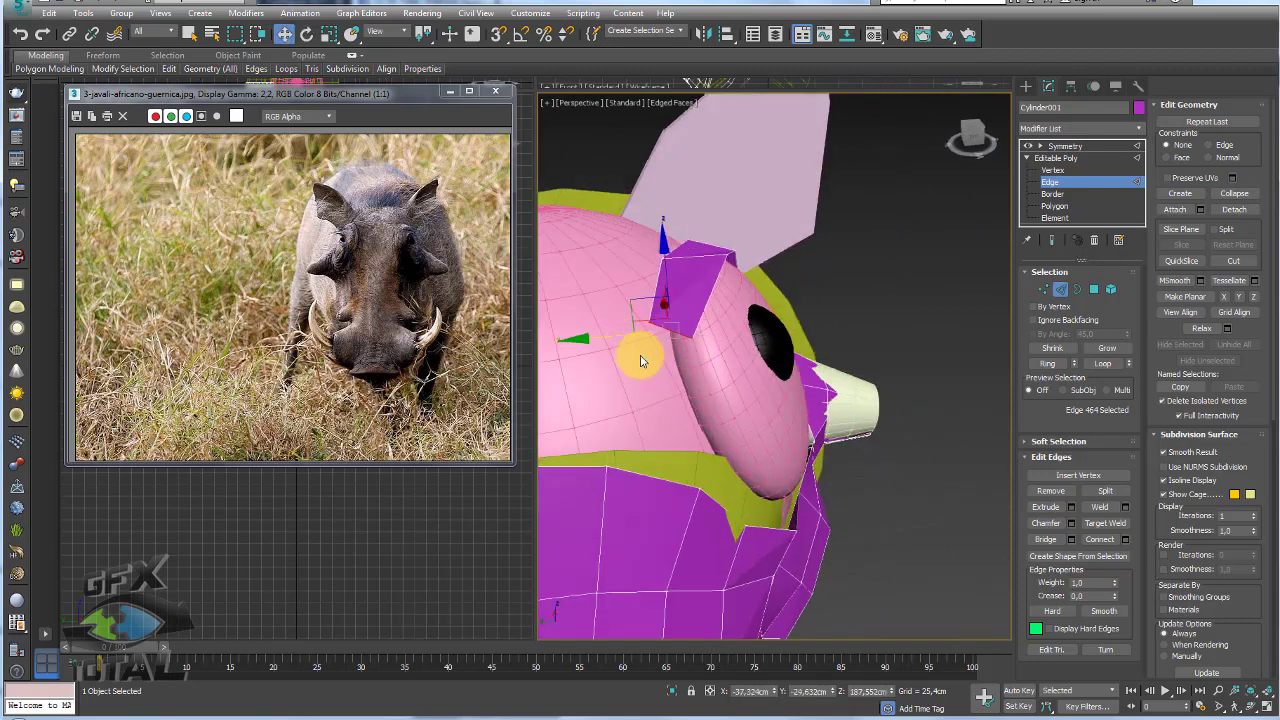
{"action": "key", "text": "shift+z"}
{"action": "key", "text": "shift+z"}
- Select another edge near the eye for rotating and scaling
{"action": "left_click", "coordinate": [680, 322]}
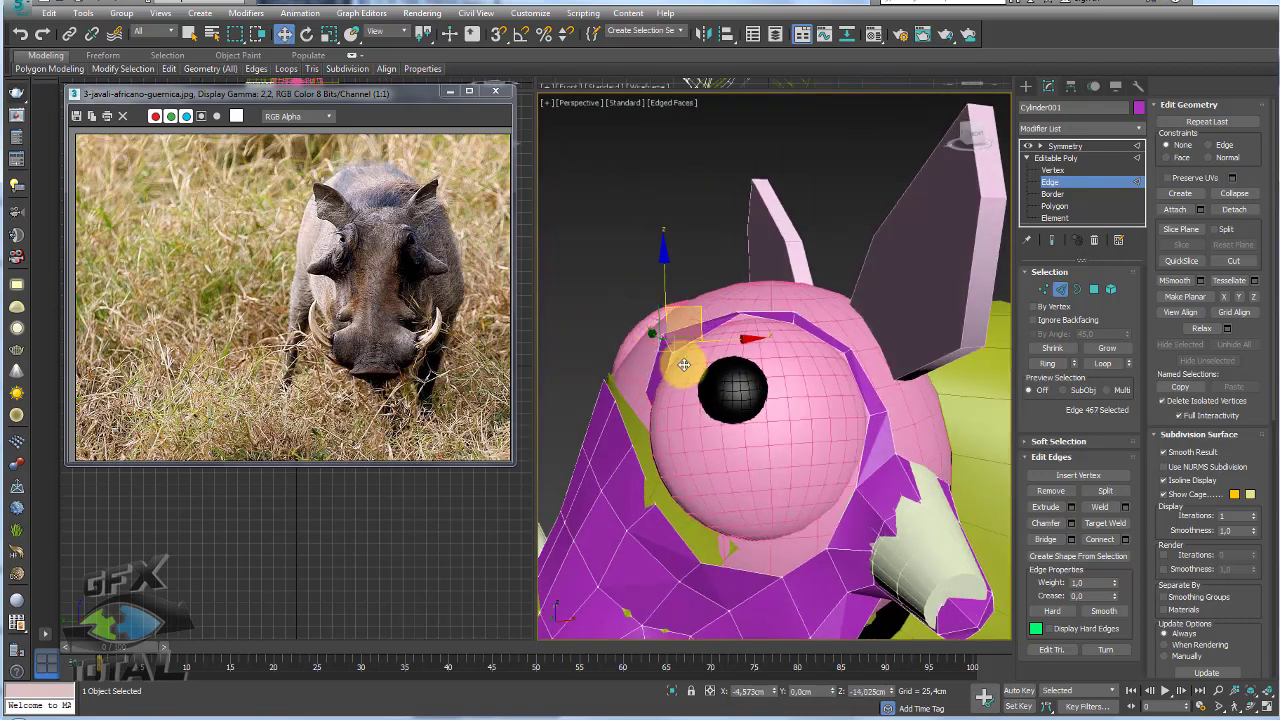
{"action": "key", "text": "e"}
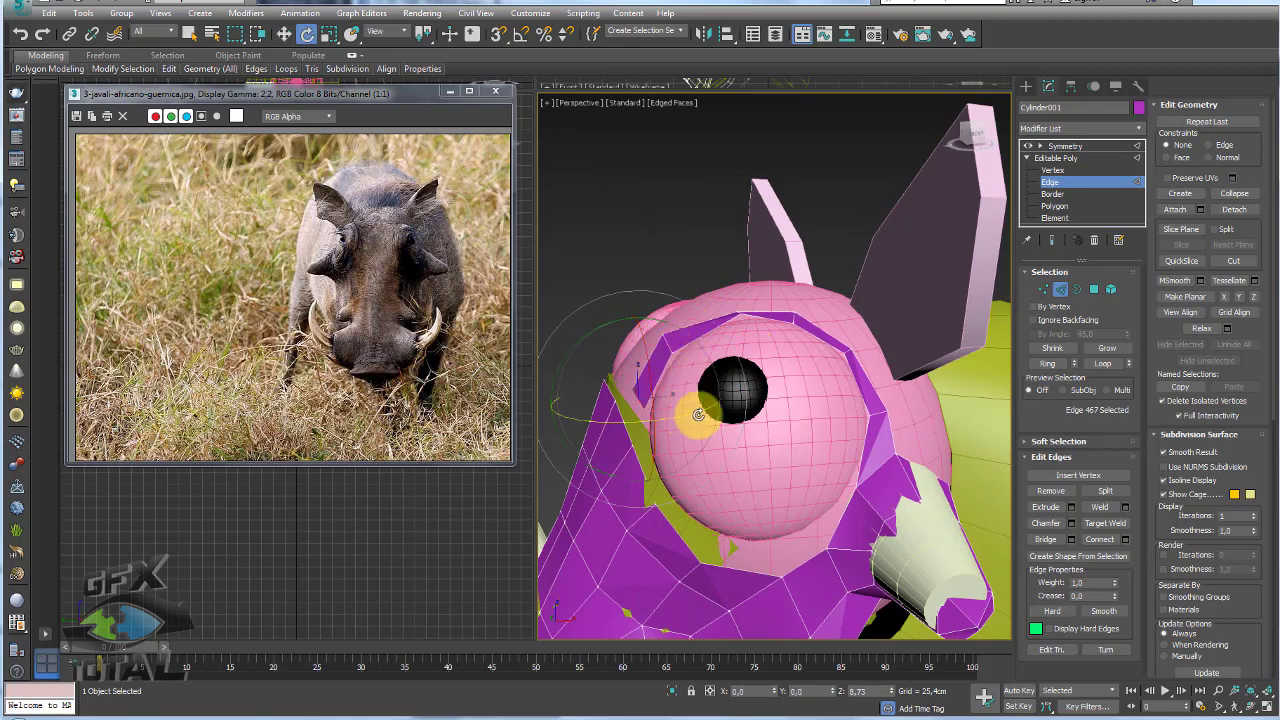
{"action": "key", "text": "r"}
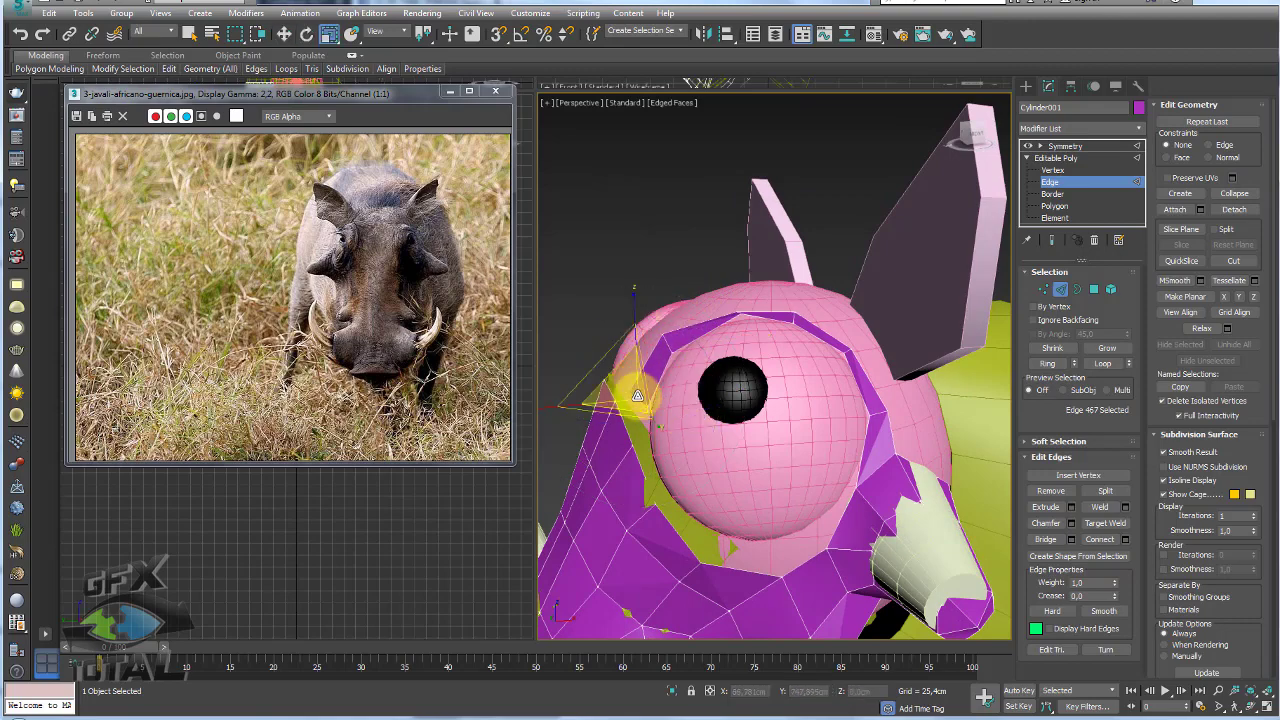
{"action": "mouse_move", "coordinate": [634, 410]}
{"action": "middle_mouse_down", "text": "alt"}
{"action": "mouse_move", "coordinate": [749, 375]}
{"action": "mouse_move", "coordinate": [671, 380]}
{"action": "middle_mouse_up", "text": "alt"}
{"action": "scroll", "coordinate": [749, 375], "scroll_direction": "up", "scroll_amount": 3}
- Bridge the two selected edges with a new face beside the eye
{"action": "left_click", "coordinate": [678, 377], "text": "ctrl"}
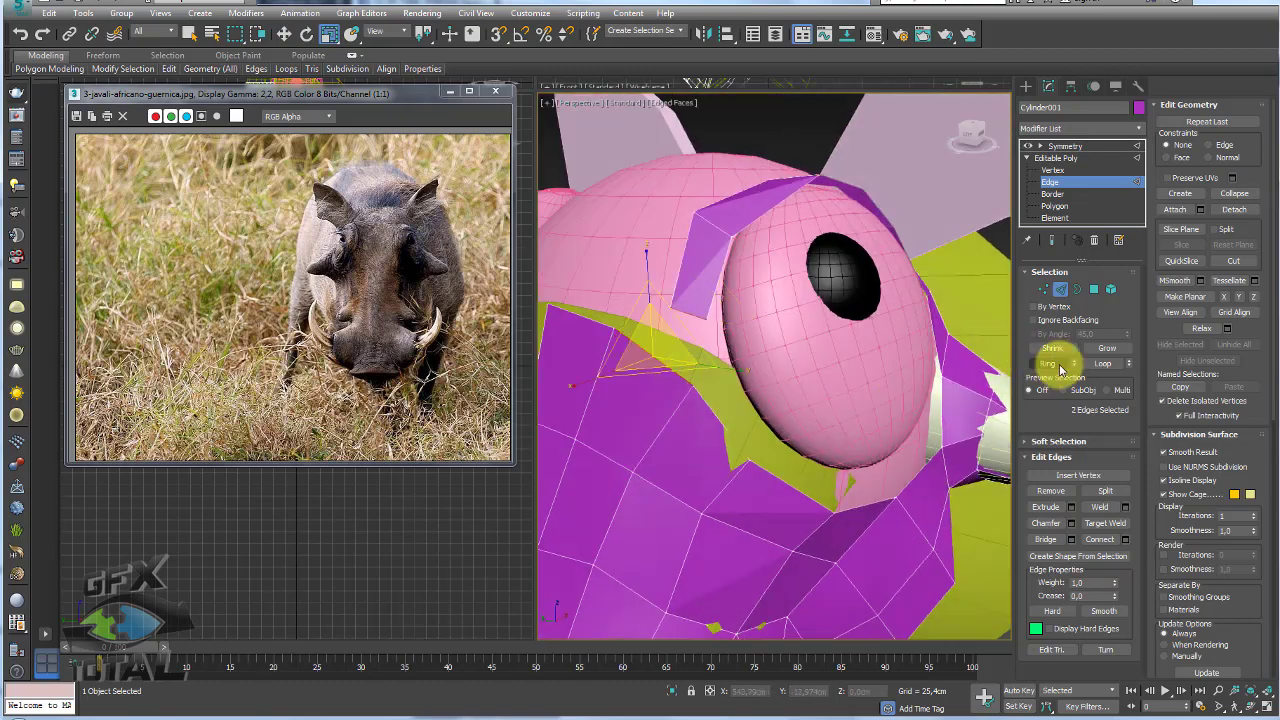
{"action": "left_click", "coordinate": [1047, 539]}
{"action": "middle_click_drag", "start_coordinate": [711, 372], "coordinate": [731, 381], "text": "alt"}
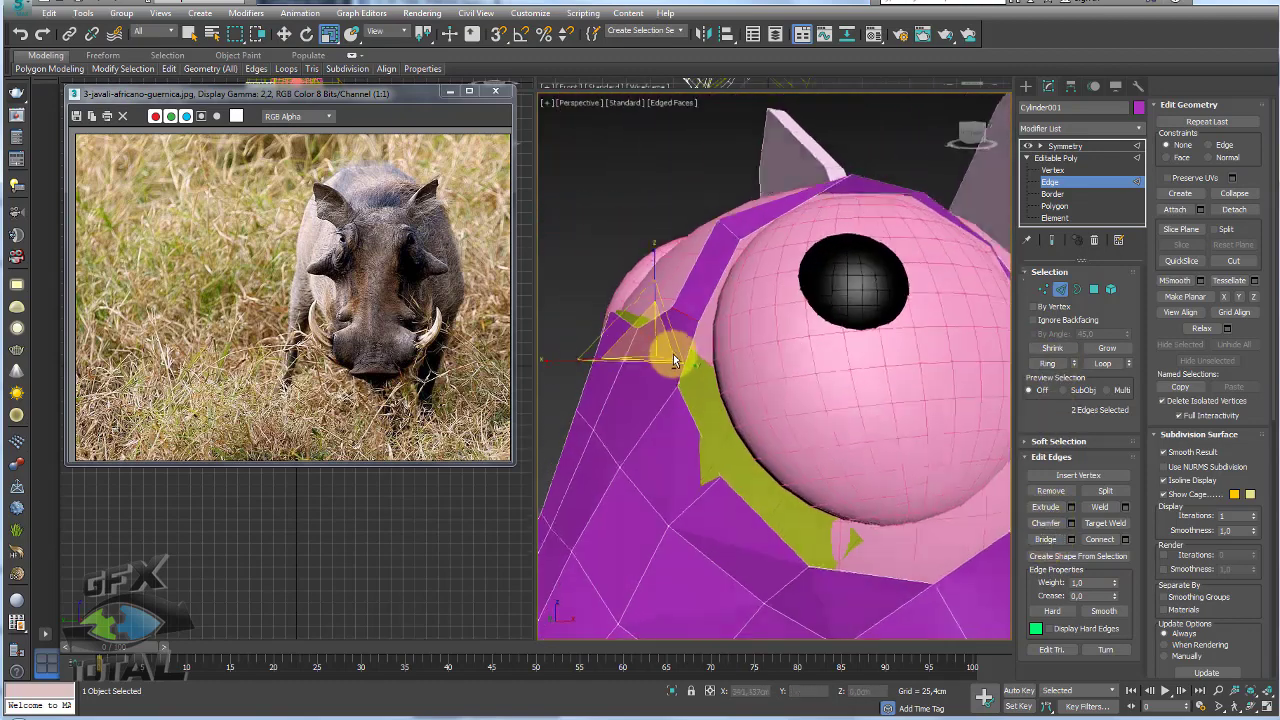
- Nudge a vertex beside the eye slightly left
{"action": "left_click", "coordinate": [1060, 289]}
{"action": "key", "text": "1"}
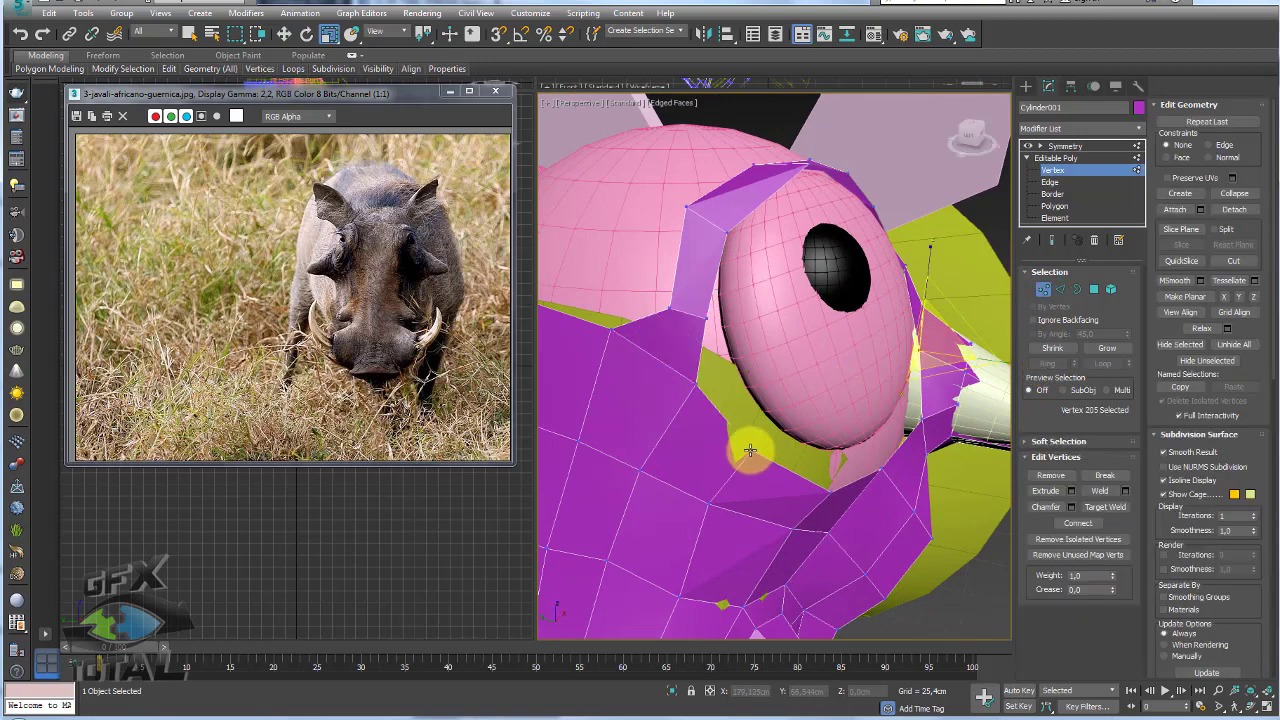
{"action": "left_click", "coordinate": [770, 446]}
{"action": "key", "text": "w"}
{"action": "middle_click_drag", "start_coordinate": [771, 448], "coordinate": [772, 460], "text": "alt"}
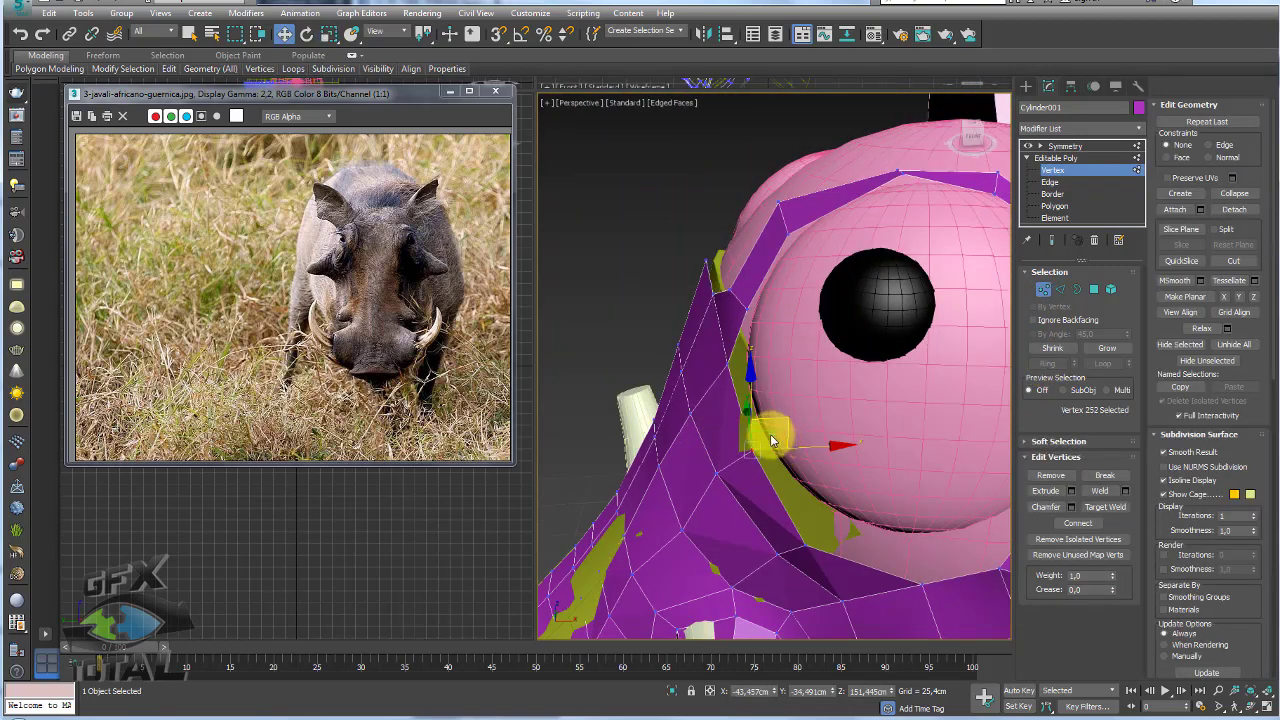
{"action": "left_click_drag", "start_coordinate": [774, 429], "coordinate": [767, 430]}
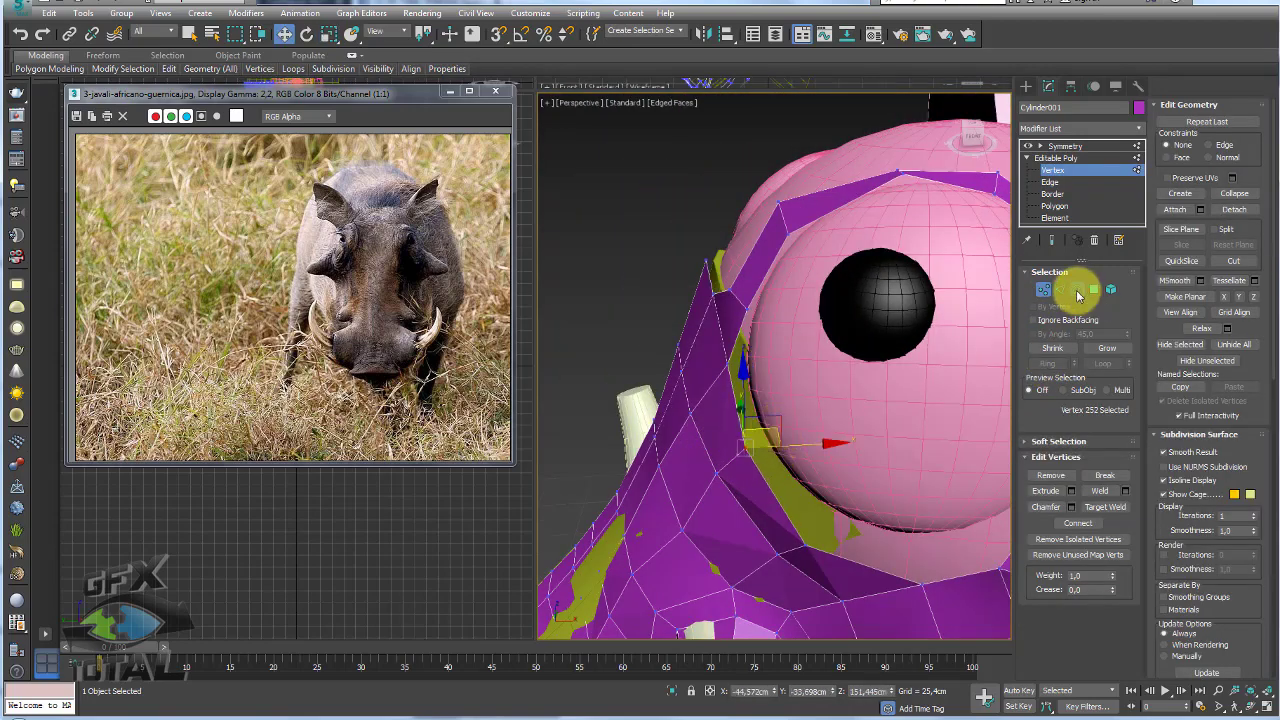
- Select the eye opening's border and inspect it from several angles
{"action": "left_click", "coordinate": [1077, 289]}
{"action": "left_click", "coordinate": [826, 271]}
{"action": "middle_click_drag", "start_coordinate": [826, 271], "coordinate": [905, 320], "text": "alt"}
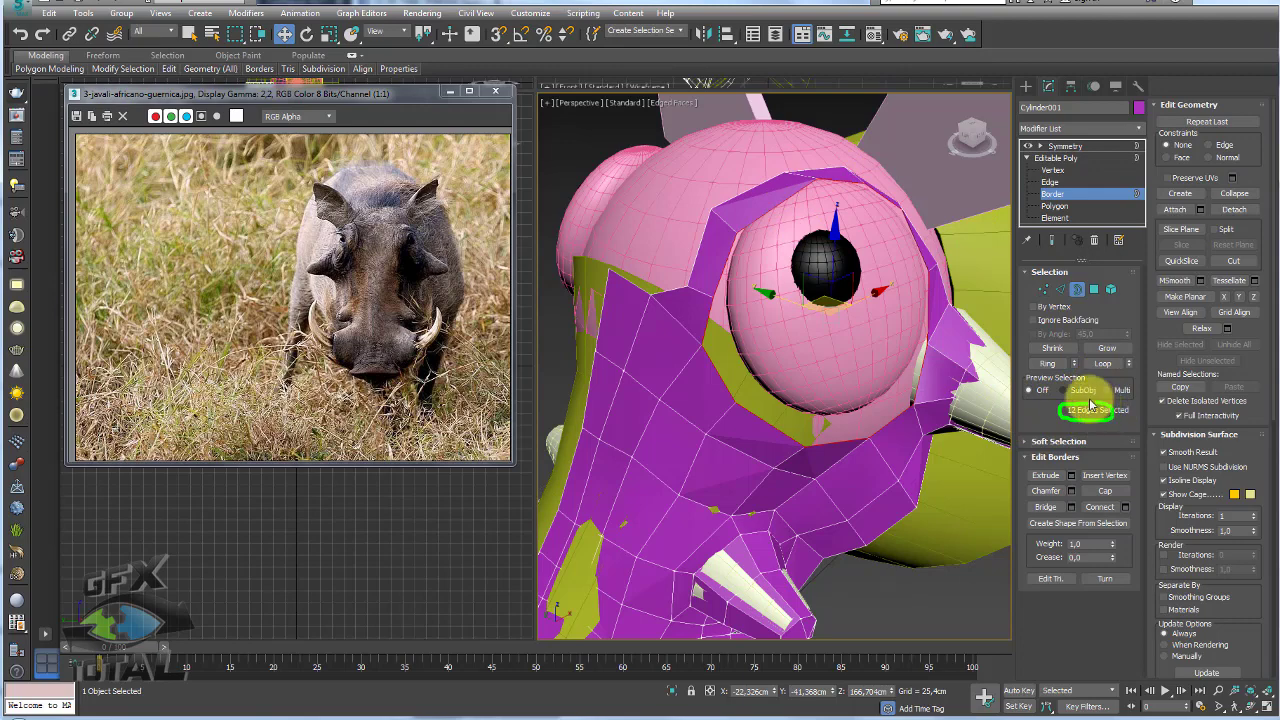
{"action": "middle_click_drag", "start_coordinate": [968, 385], "coordinate": [1003, 387], "text": "alt"}
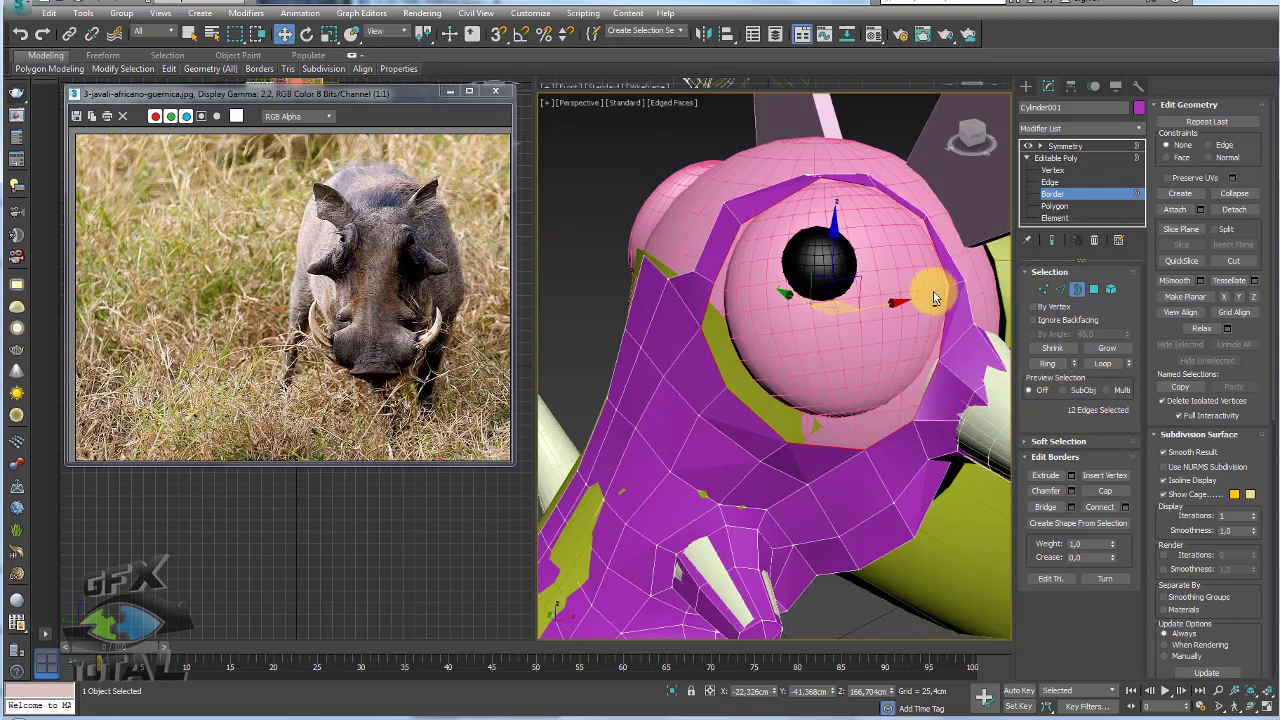
{"action": "mouse_move", "coordinate": [933, 298]}
{"action": "middle_mouse_down", "text": "alt"}
{"action": "mouse_move", "coordinate": [903, 306]}
{"action": "mouse_move", "coordinate": [637, 256]}
{"action": "middle_mouse_up", "text": "alt"}
- Shift two vertices above the eye left and pull a rim vertex down
{"action": "key", "text": "1"}
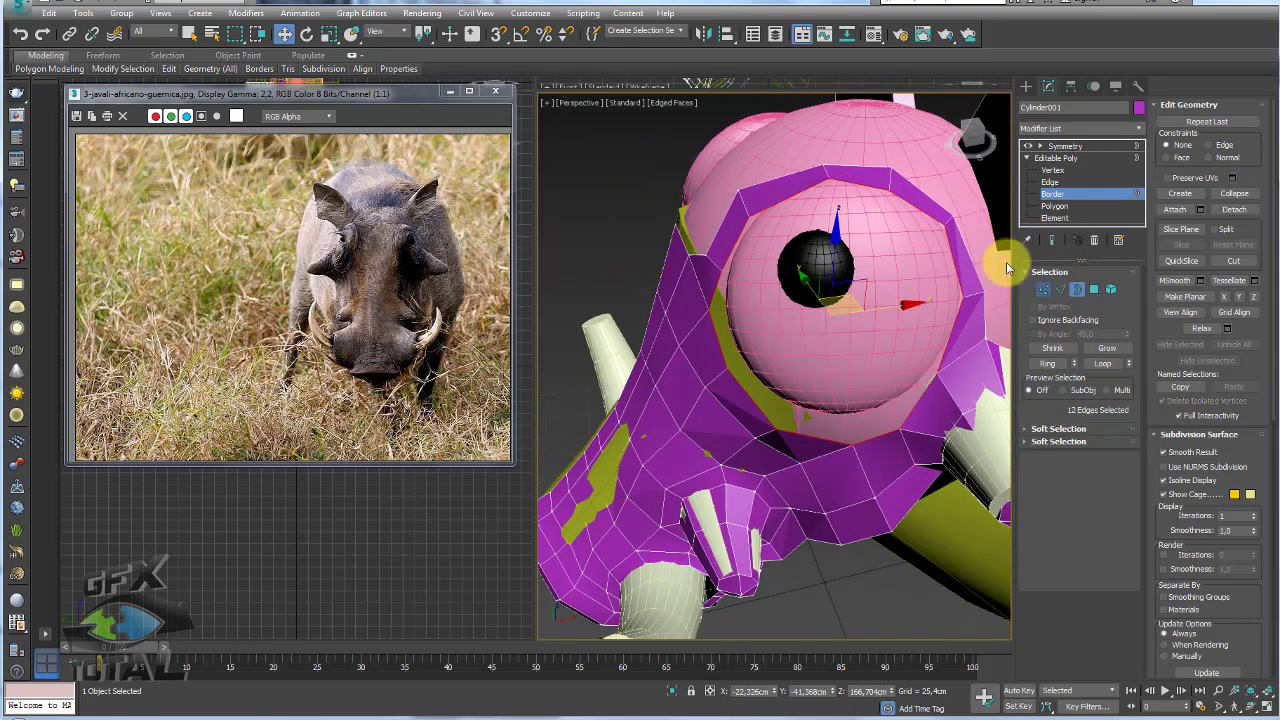
{"action": "left_click", "coordinate": [824, 168]}
{"action": "middle_click_drag", "start_coordinate": [824, 168], "coordinate": [863, 147], "text": "alt"}
{"action": "left_click_drag", "start_coordinate": [842, 134], "coordinate": [830, 137]}
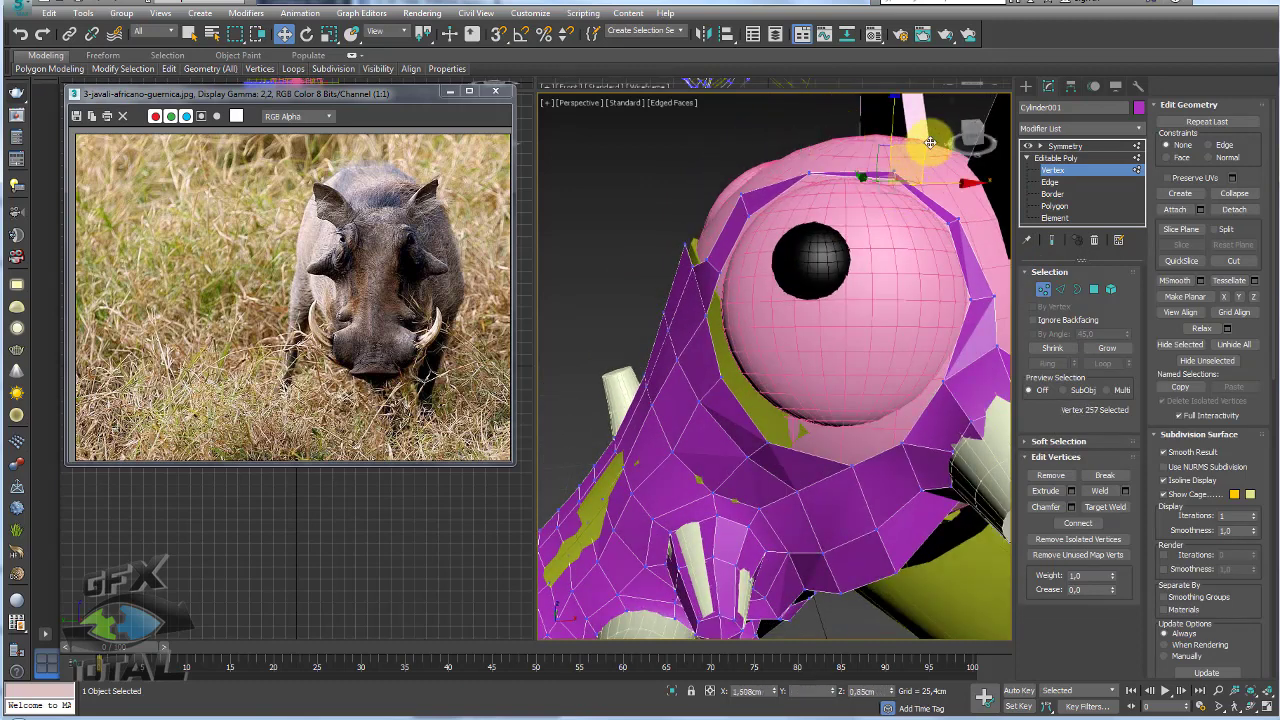
{"action": "left_click", "coordinate": [893, 177]}
{"action": "left_click", "coordinate": [979, 190]}
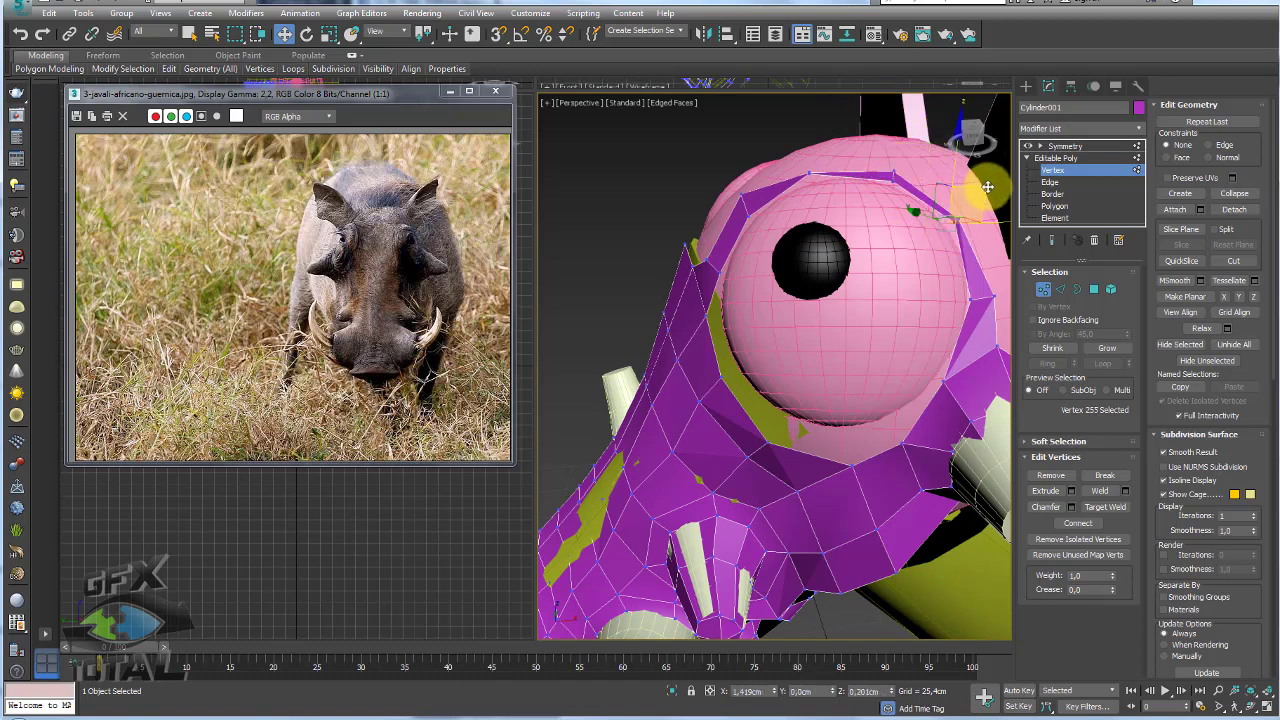
{"action": "left_click_drag", "start_coordinate": [987, 187], "coordinate": [968, 301]}
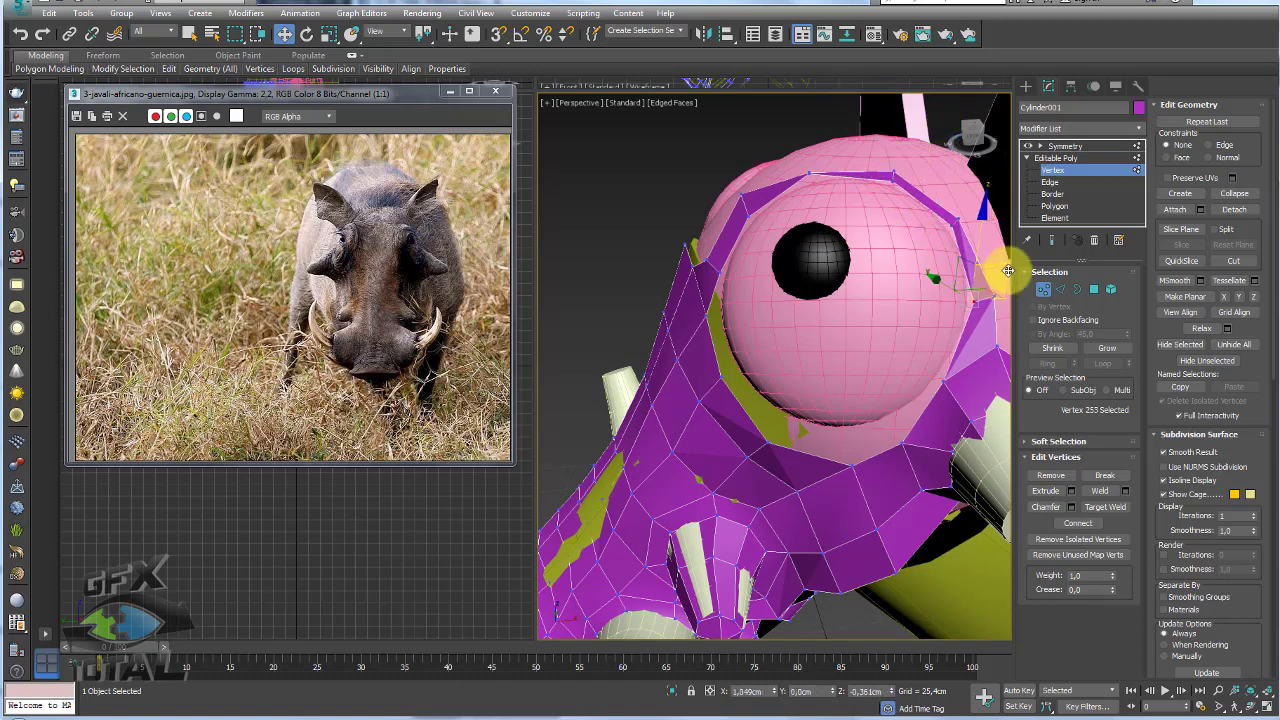
- Select the eye-hole border and scale it down snugly around the eyeball
{"action": "left_click", "coordinate": [1077, 289]}
{"action": "left_click", "coordinate": [960, 285]}
{"action": "mouse_move", "coordinate": [937, 286]}
{"action": "middle_mouse_down", "text": "alt"}
{"action": "mouse_move", "coordinate": [851, 313]}
{"action": "mouse_move", "coordinate": [894, 357]}
{"action": "middle_mouse_up", "text": "alt"}
{"action": "middle_click_drag", "start_coordinate": [808, 294], "coordinate": [802, 306], "text": "alt"}
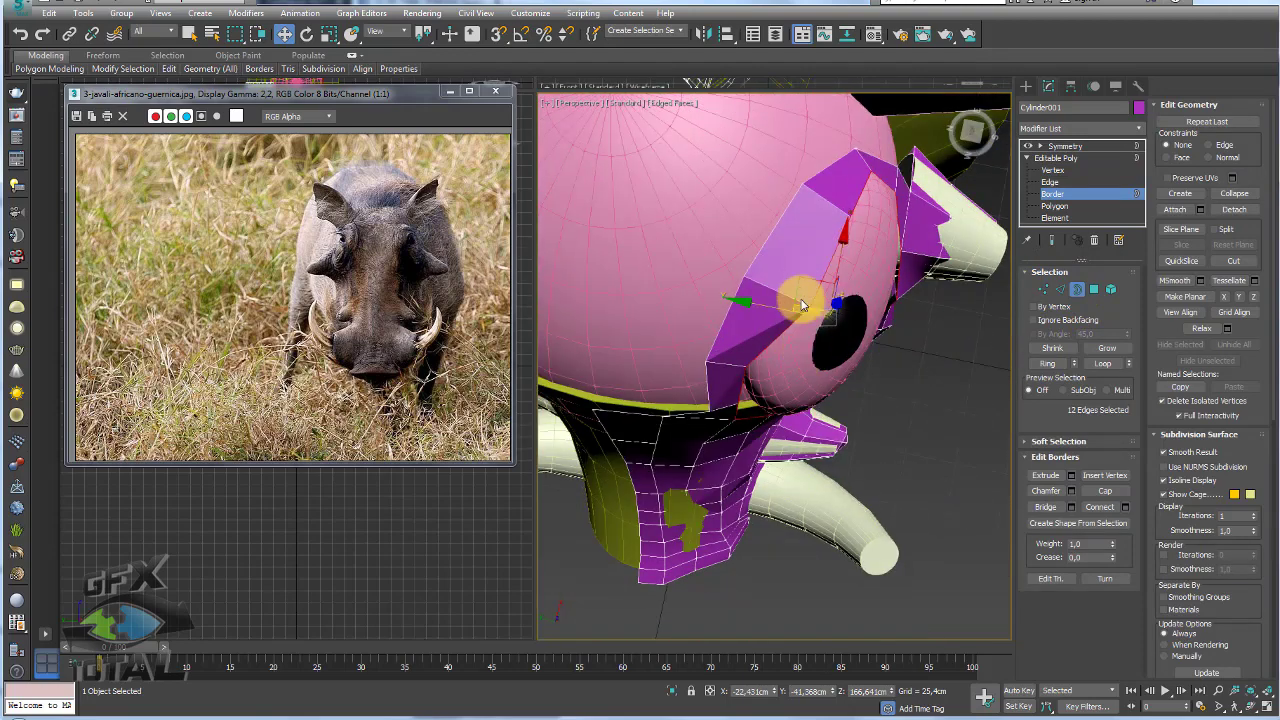
{"action": "key", "text": "e"}
{"action": "key", "text": "z"}
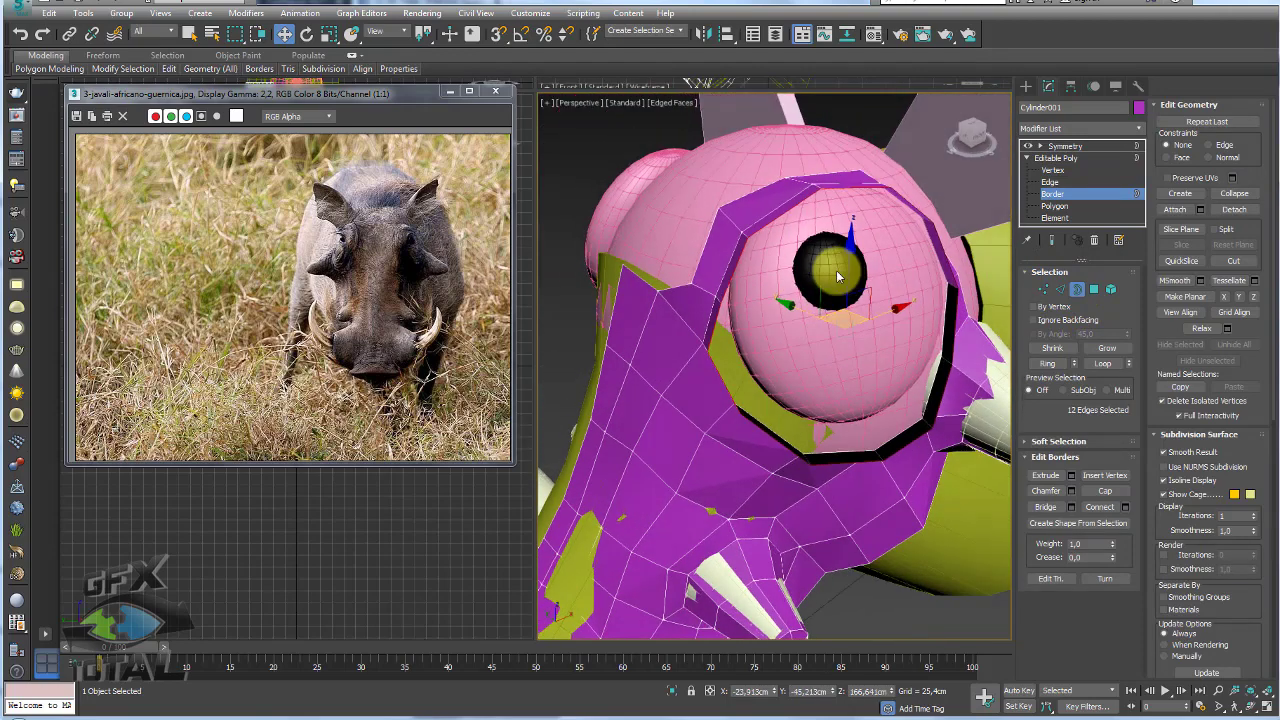
{"action": "key", "text": "r"}
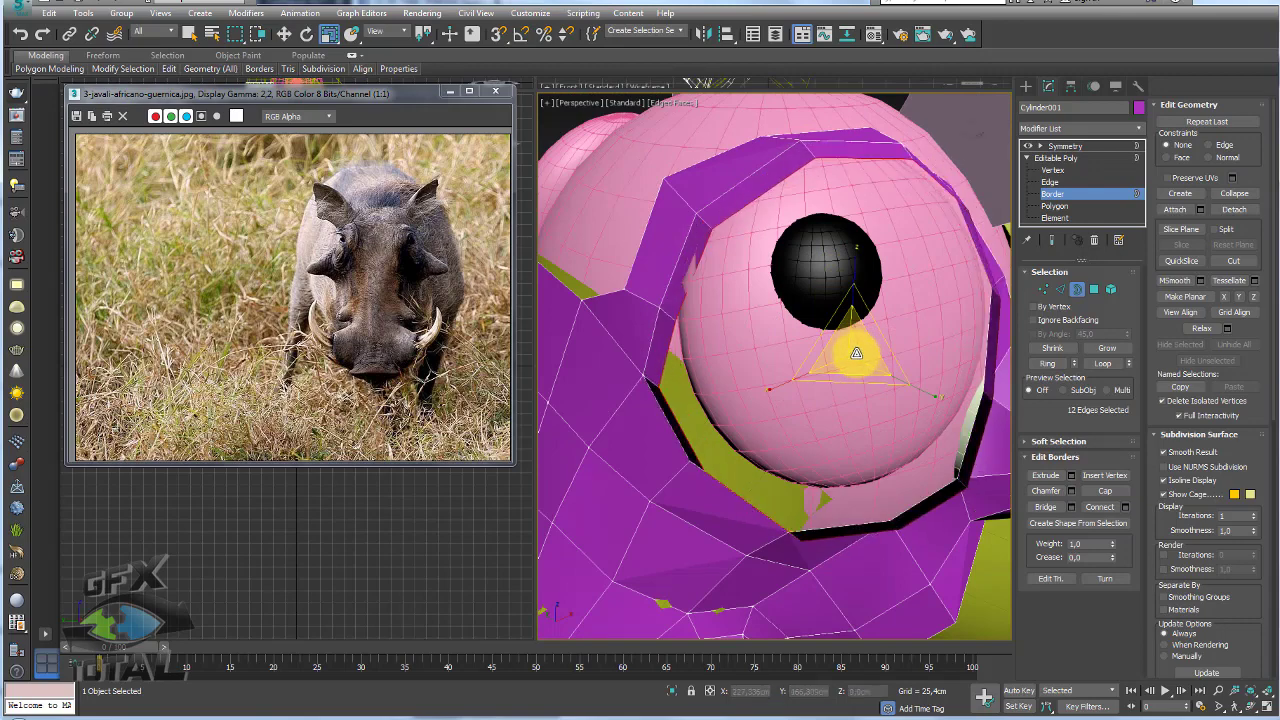
{"action": "middle_click_drag", "start_coordinate": [849, 352], "coordinate": [796, 292], "text": "alt"}
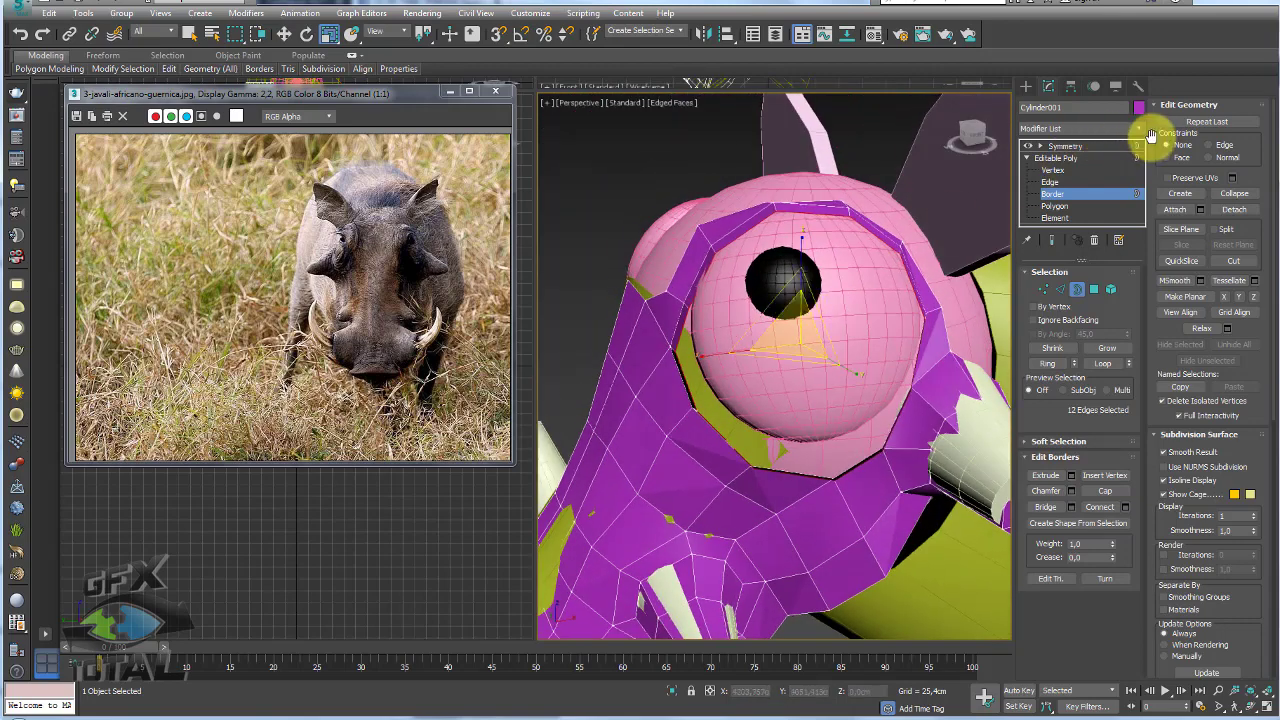
- Add an FFD 3x3x3 modifier to the head and enter its Control Points level
{"action": "left_click", "coordinate": [1139, 129]}
{"action": "scroll", "coordinate": [1143, 160], "scroll_direction": "down", "scroll_amount": 2}
{"action": "scroll", "coordinate": [1143, 205], "scroll_direction": "down", "scroll_amount": 1}
{"action": "scroll", "coordinate": [1143, 240], "scroll_direction": "down", "scroll_amount": 1}
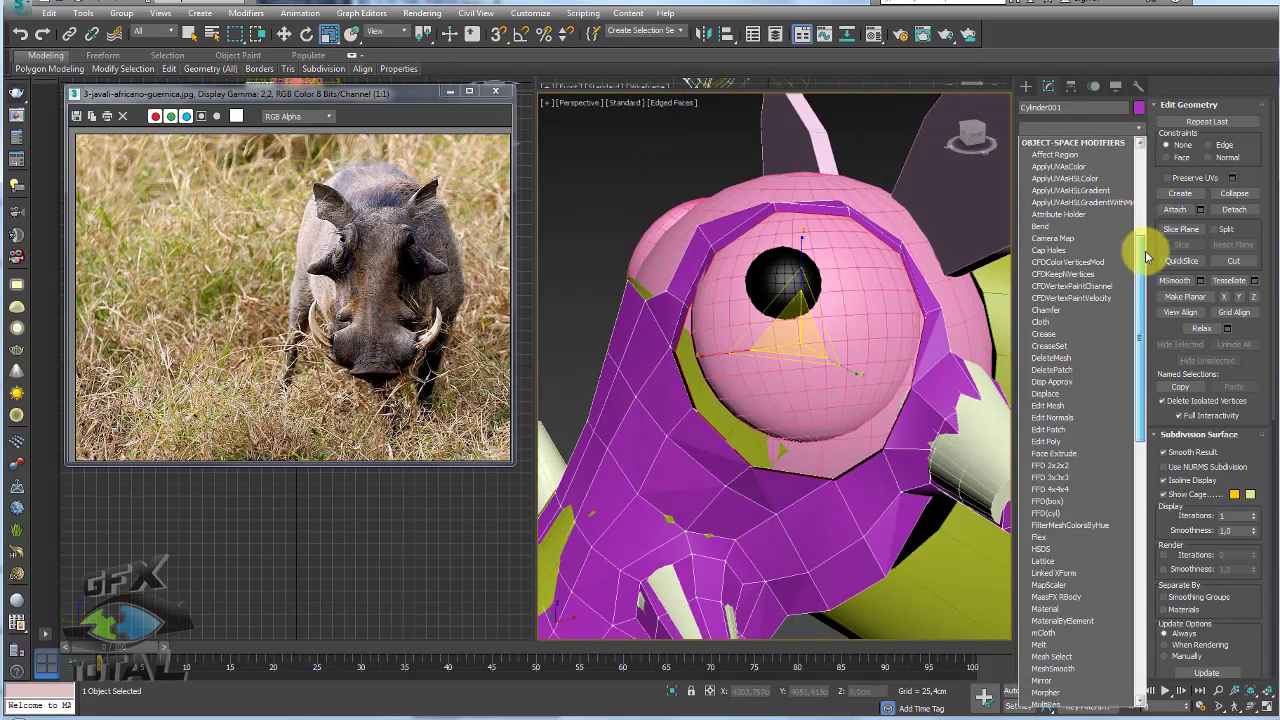
{"action": "scroll", "coordinate": [1145, 265], "scroll_direction": "down", "scroll_amount": 1}
{"action": "left_click", "coordinate": [1083, 425]}
{"action": "mouse_move", "coordinate": [900, 360]}
{"action": "middle_mouse_down", "text": "alt"}
{"action": "mouse_move", "coordinate": [871, 343]}
{"action": "mouse_move", "coordinate": [894, 392]}
{"action": "middle_mouse_up", "text": "alt"}
{"action": "left_click", "coordinate": [1041, 158]}
{"action": "left_click", "coordinate": [1075, 170]}
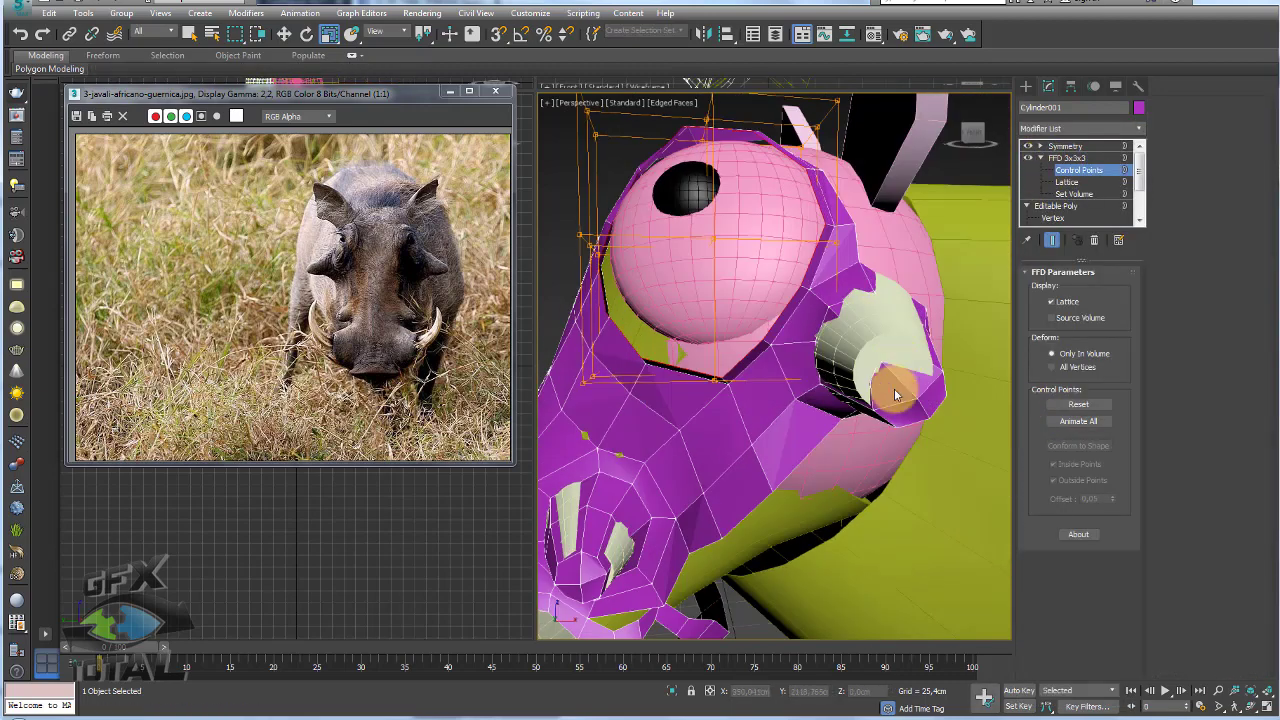
- Select the lower lattice control points and raise them to reshape the eye area
{"action": "left_click_drag", "start_coordinate": [567, 355], "coordinate": [700, 337]}
{"action": "key", "text": "w"}
{"action": "middle_click_drag", "start_coordinate": [700, 337], "coordinate": [713, 320], "text": "alt"}
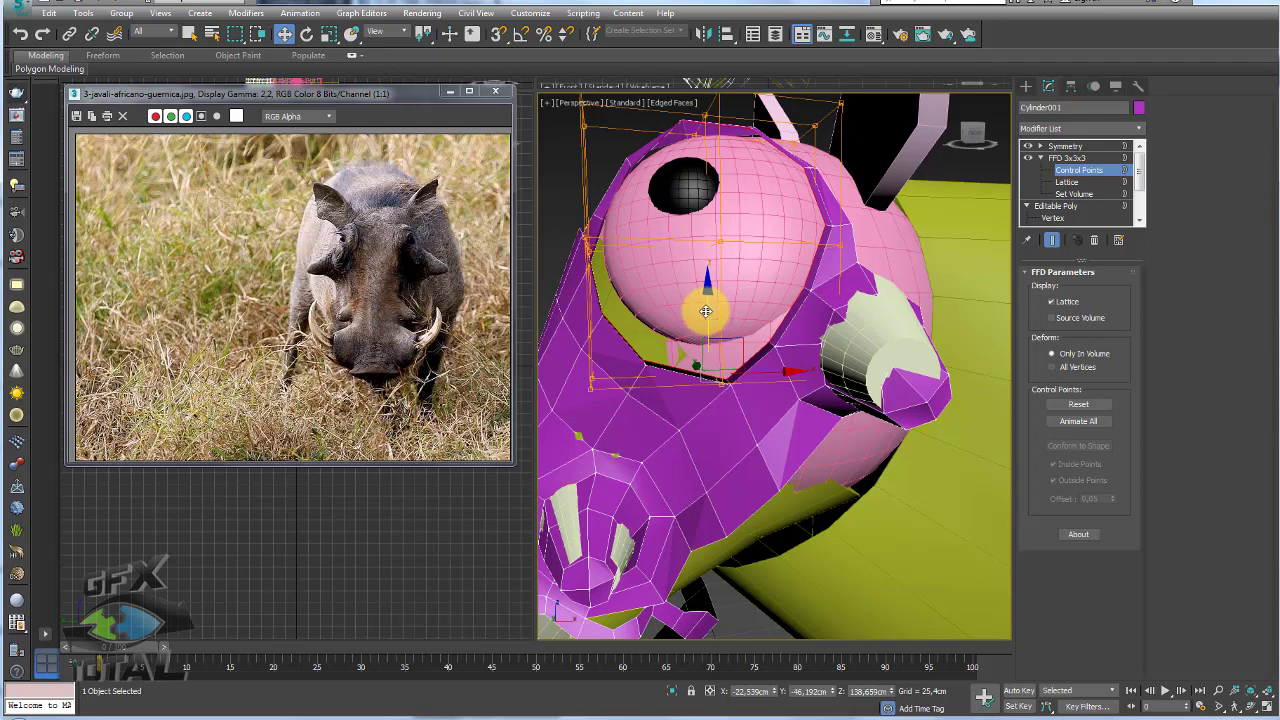
{"action": "left_click_drag", "start_coordinate": [706, 311], "coordinate": [709, 243]}
{"action": "mouse_move", "coordinate": [709, 243]}
{"action": "middle_mouse_down", "text": "alt"}
{"action": "mouse_move", "coordinate": [700, 285]}
{"action": "mouse_move", "coordinate": [677, 266]}
{"action": "middle_mouse_up", "text": "alt"}
- Scale the control points around the eye inward so the lid hugs the eyeball
{"action": "key", "text": "e"}
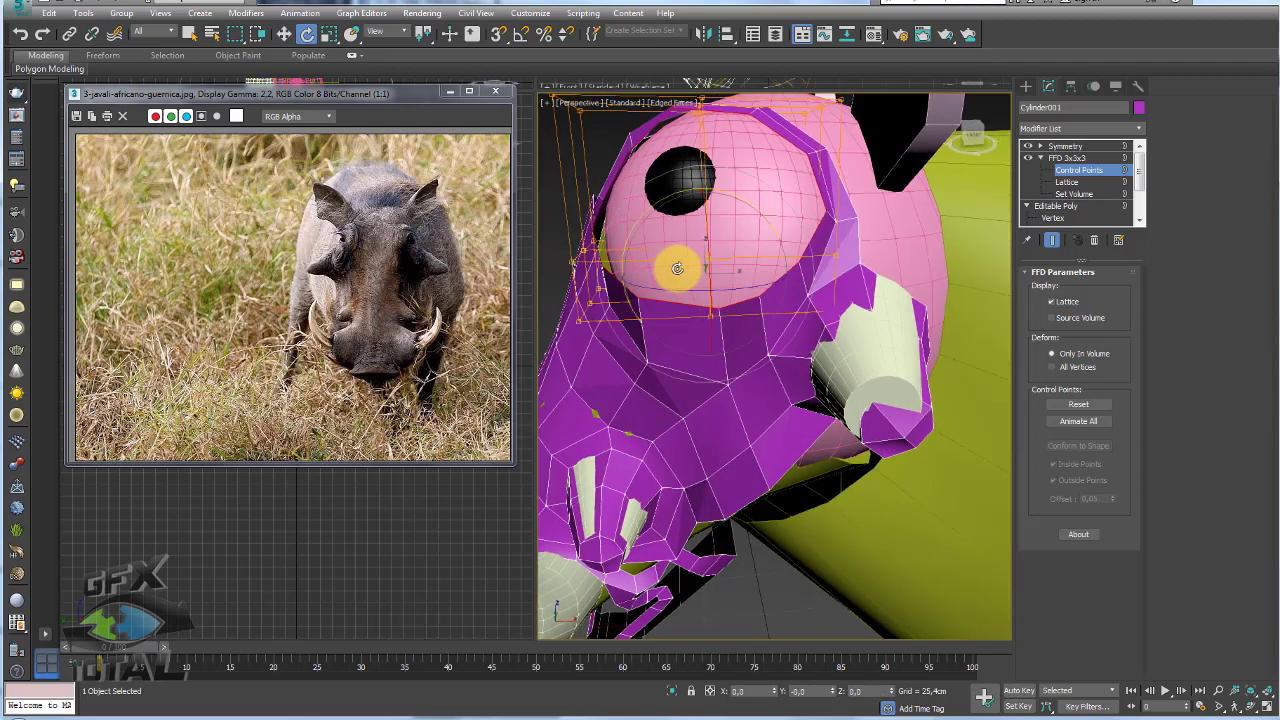
{"action": "key", "text": "r"}
{"action": "left_click_drag", "start_coordinate": [620, 271], "coordinate": [636, 277]}
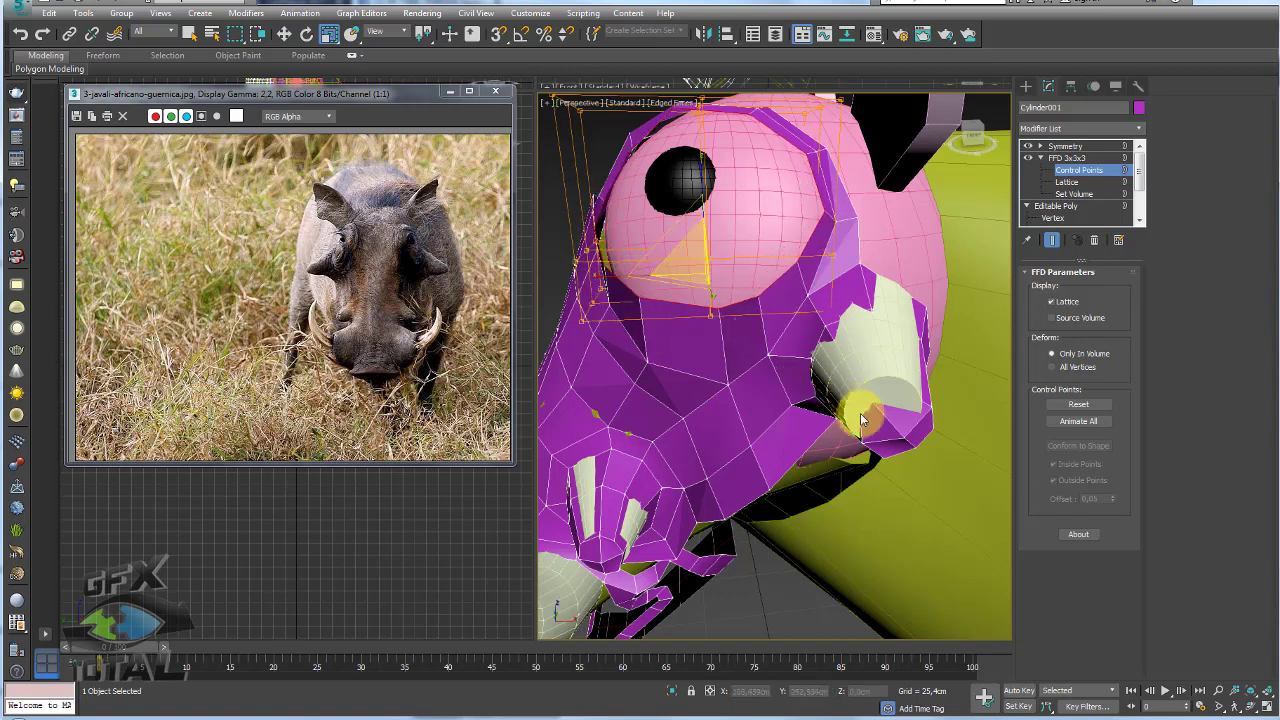
{"action": "key", "text": "z"}
{"action": "scroll", "coordinate": [650, 222], "scroll_direction": "up", "scroll_amount": 2}
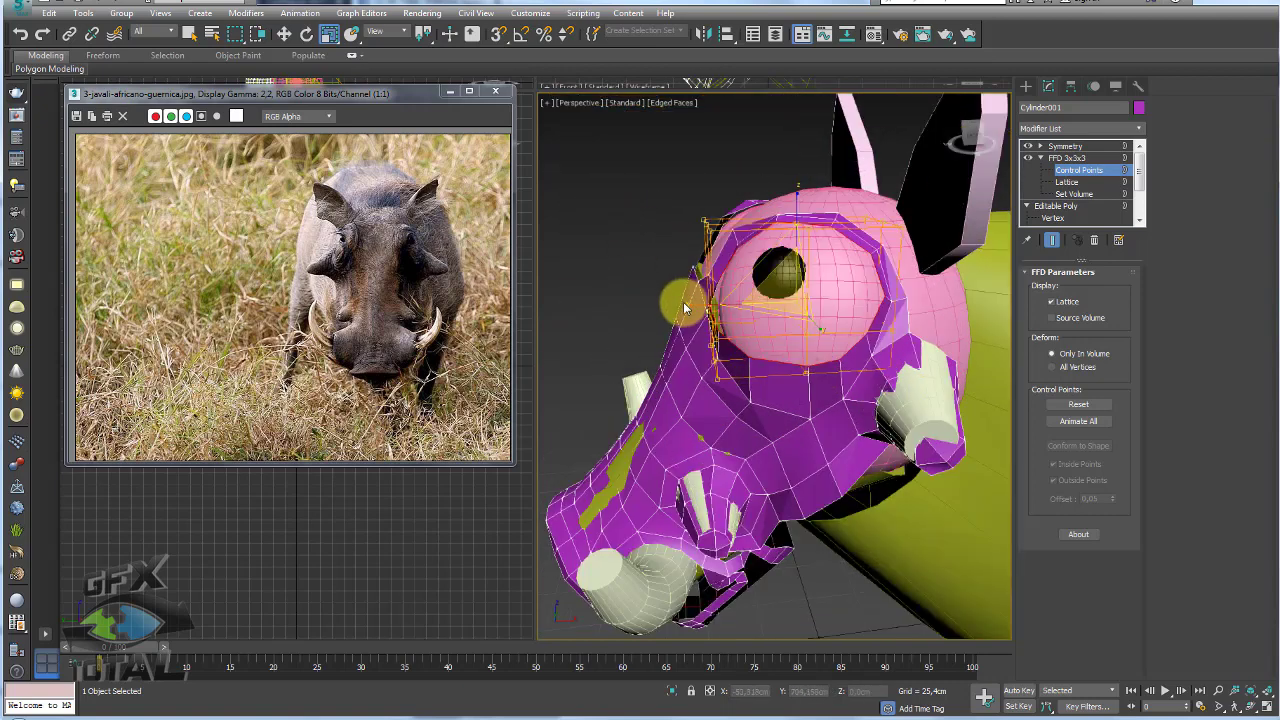
{"action": "left_click_drag", "start_coordinate": [686, 297], "coordinate": [705, 307]}
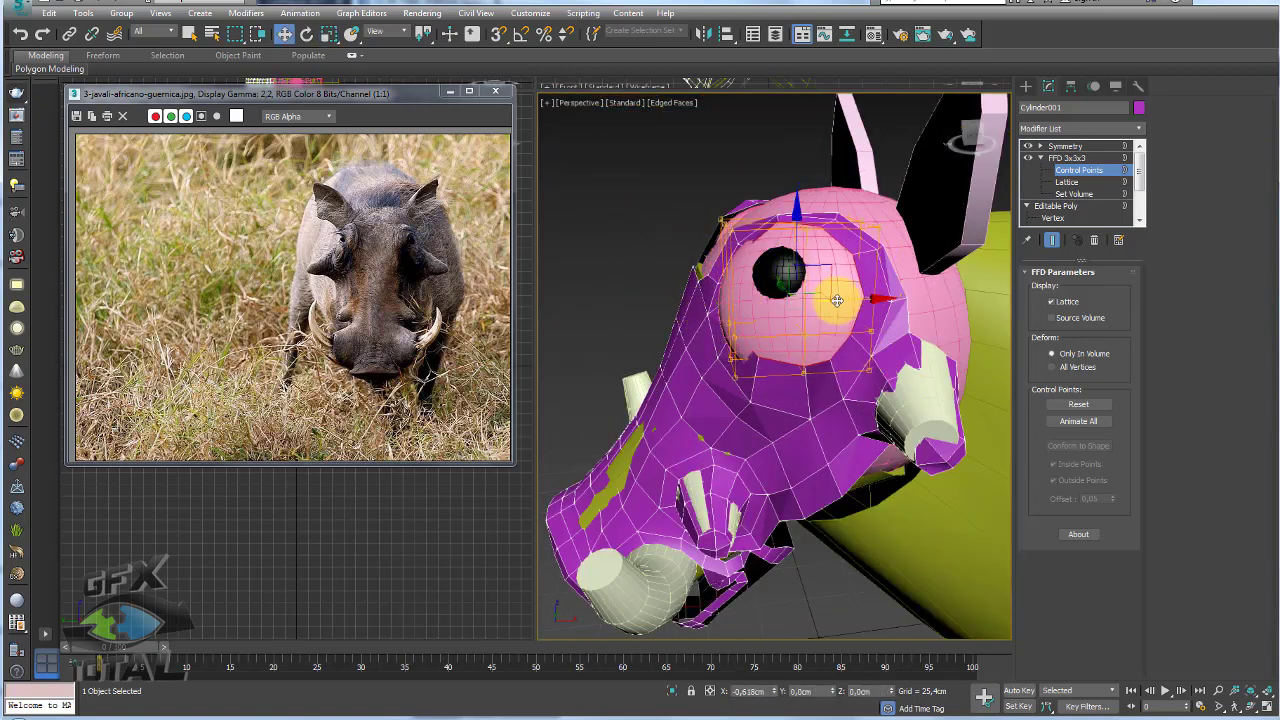
{"action": "key", "text": "w"}
{"action": "middle_click_drag", "start_coordinate": [828, 294], "coordinate": [911, 320], "text": "alt"}
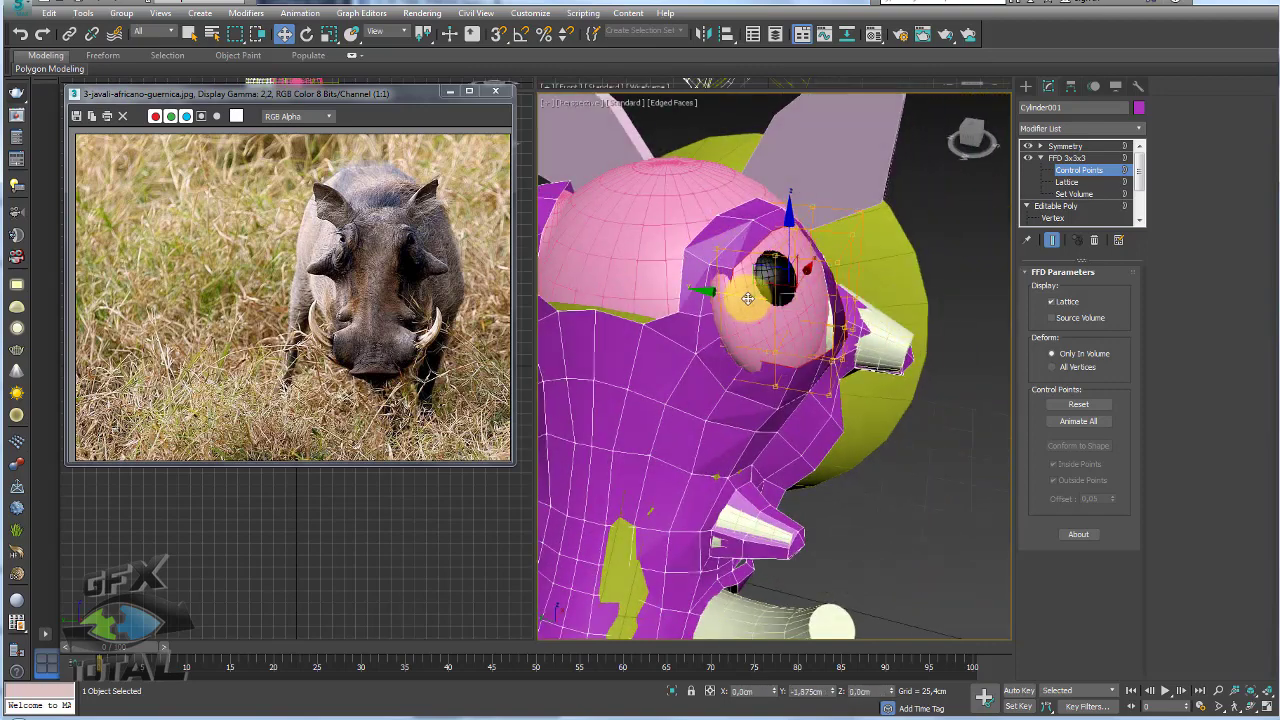
{"action": "key", "text": "r"}
{"action": "mouse_move", "coordinate": [790, 292]}
{"action": "left_mouse_down"}
{"action": "mouse_move", "coordinate": [797, 305]}
{"action": "mouse_move", "coordinate": [768, 285]}
{"action": "mouse_move", "coordinate": [730, 291]}
{"action": "mouse_move", "coordinate": [798, 294]}
{"action": "left_mouse_up"}
{"action": "key", "text": "w"}
{"action": "key", "text": "r"}
- Collapse the FFD 3x3x3 modifier into the head mesh
{"action": "middle_click_drag", "start_coordinate": [912, 267], "coordinate": [960, 250], "text": "alt"}
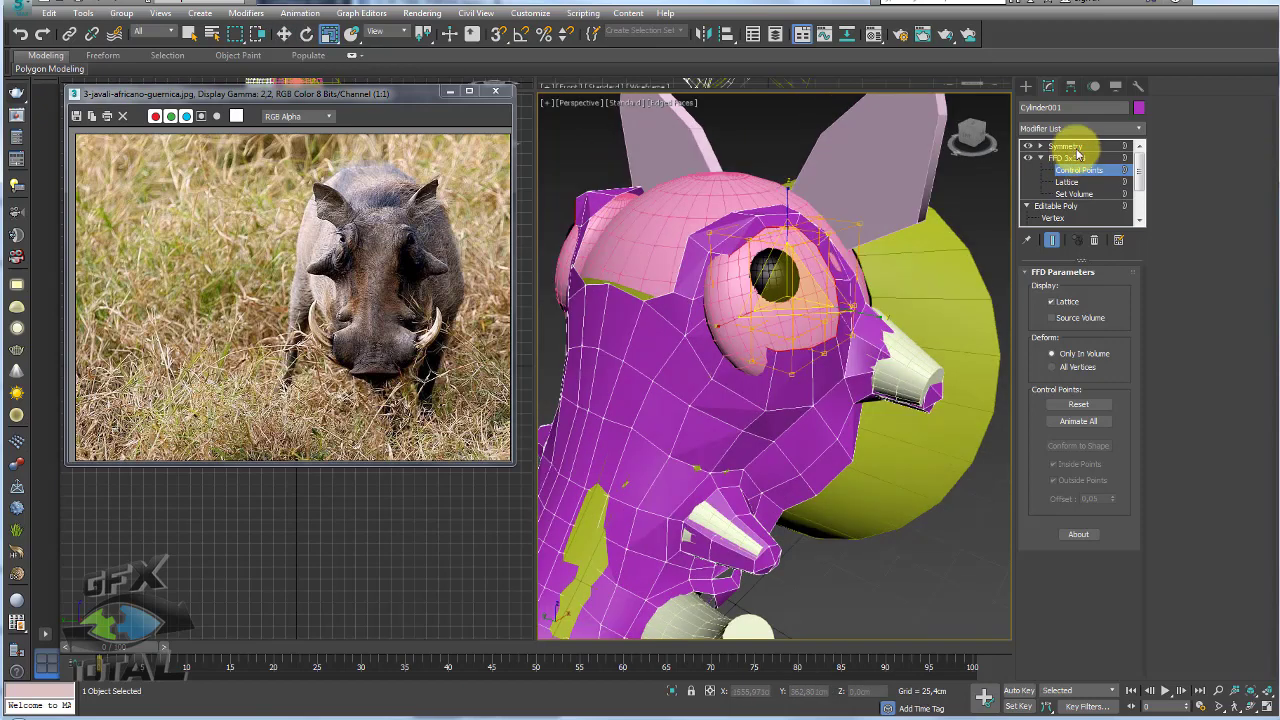
{"action": "left_click", "coordinate": [1066, 158]}
{"action": "right_click", "coordinate": [1066, 158]}
{"action": "left_click", "coordinate": [1133, 287]}
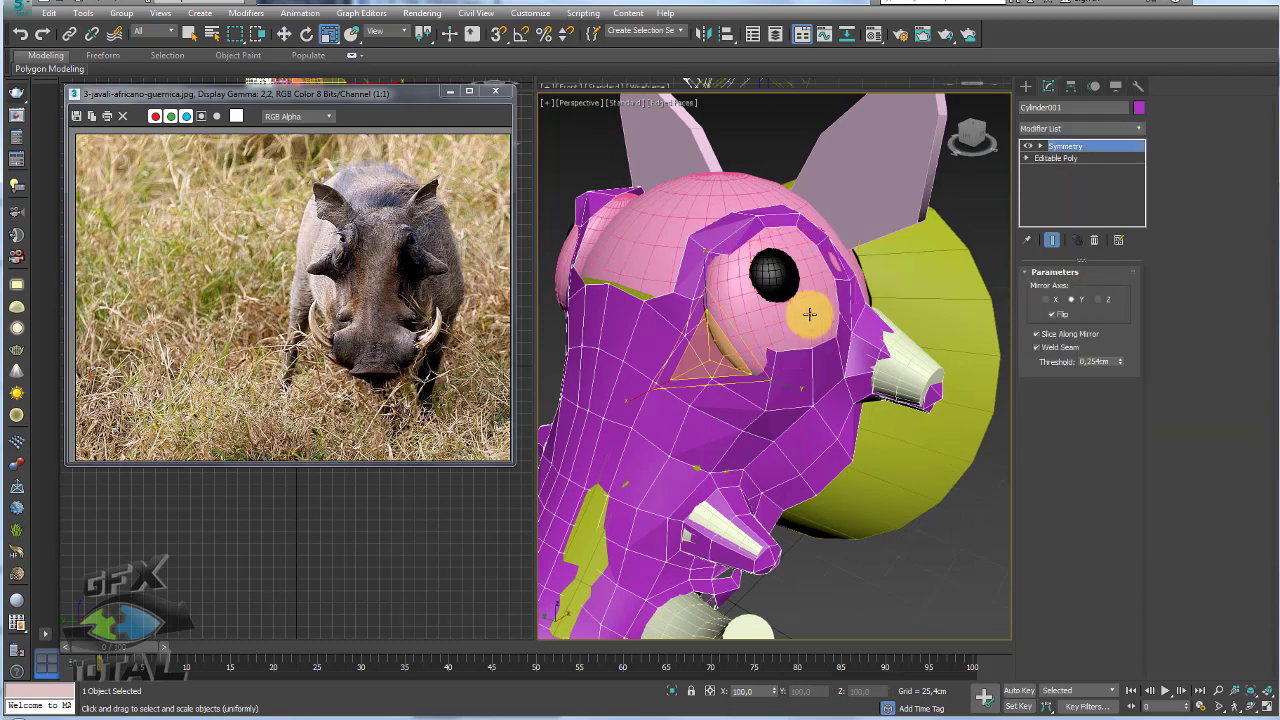
- Hide the pink eye shell and reselect the warthog head mesh
{"action": "middle_click_drag", "start_coordinate": [806, 234], "coordinate": [778, 293], "text": "alt"}
{"action": "right_click", "coordinate": [762, 322]}
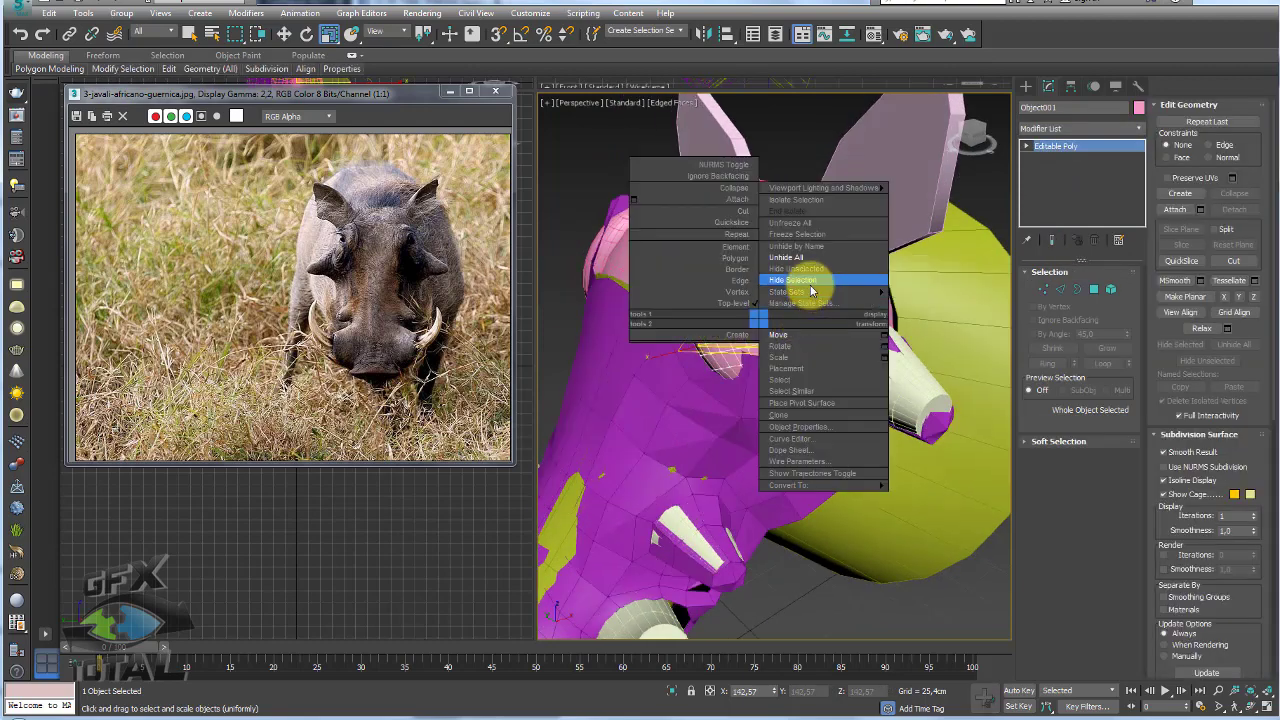
{"action": "left_click", "coordinate": [800, 289]}
{"action": "left_click", "coordinate": [756, 306]}
- At Border level, shrink and squash the eye-hole border to fit the eyeball
{"action": "mouse_move", "coordinate": [757, 337]}
{"action": "middle_mouse_down", "text": "alt"}
{"action": "mouse_move", "coordinate": [714, 329]}
{"action": "mouse_move", "coordinate": [791, 388]}
{"action": "mouse_move", "coordinate": [982, 307]}
{"action": "middle_mouse_up", "text": "alt"}
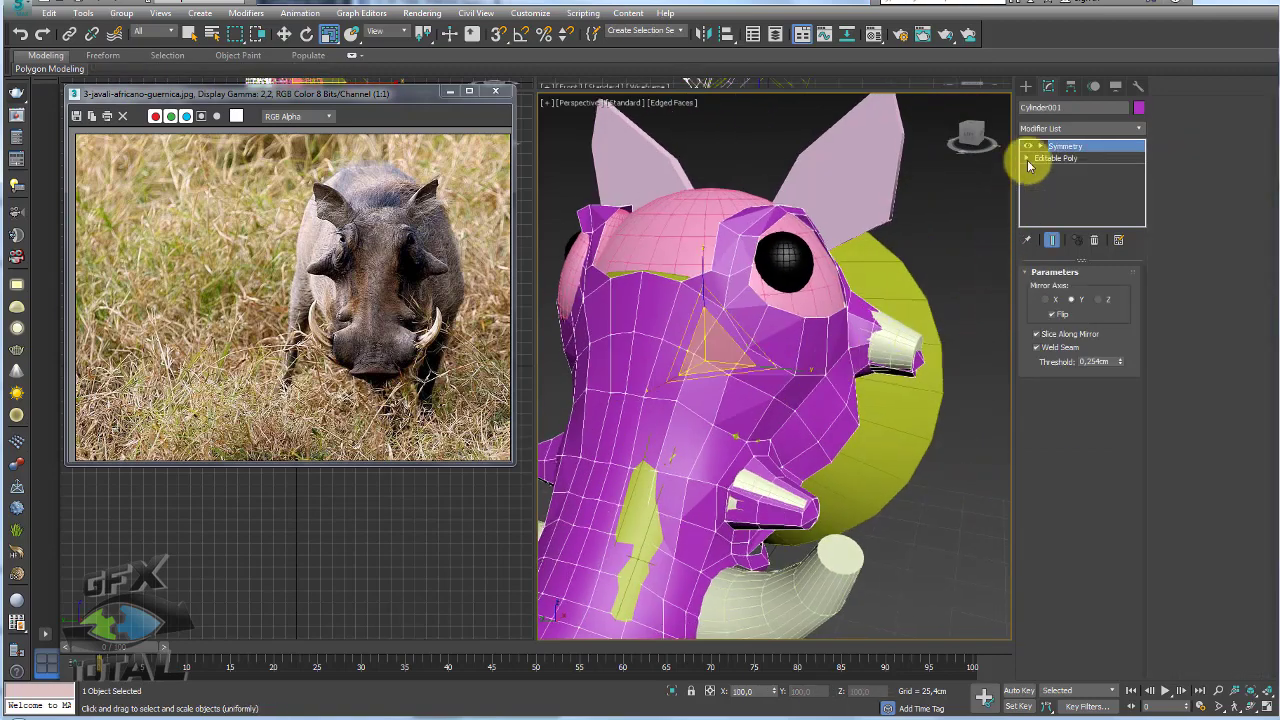
{"action": "scroll", "coordinate": [803, 289], "scroll_direction": "up", "scroll_amount": 5}
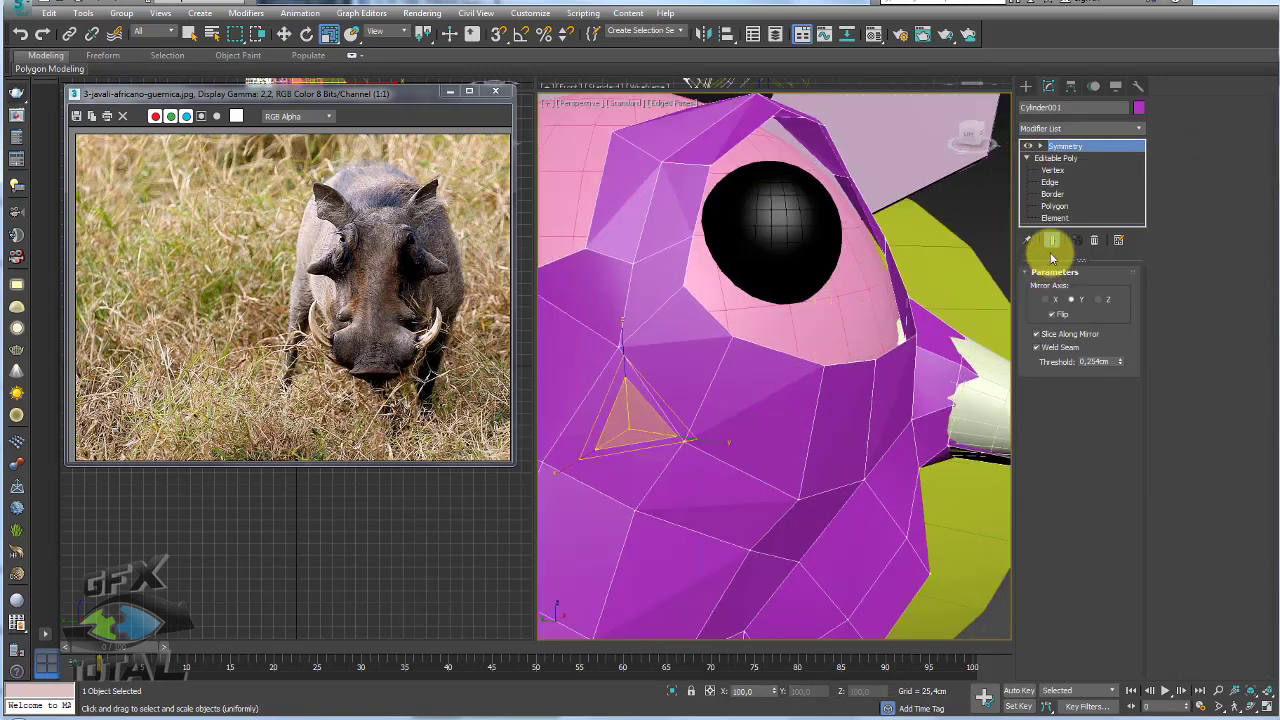
{"action": "left_click", "coordinate": [1062, 202]}
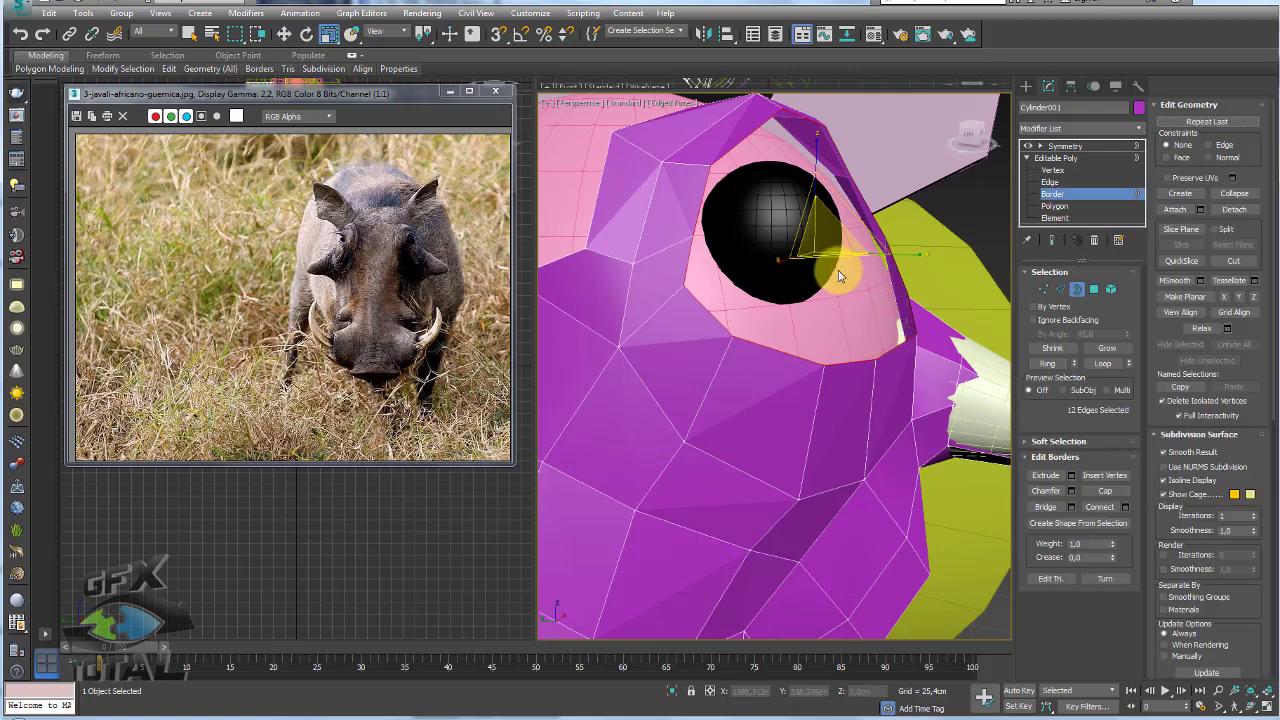
{"action": "mouse_move", "coordinate": [838, 270]}
{"action": "middle_mouse_down", "text": "alt"}
{"action": "mouse_move", "coordinate": [732, 213]}
{"action": "mouse_move", "coordinate": [790, 240]}
{"action": "mouse_move", "coordinate": [797, 290]}
{"action": "middle_mouse_up", "text": "alt"}
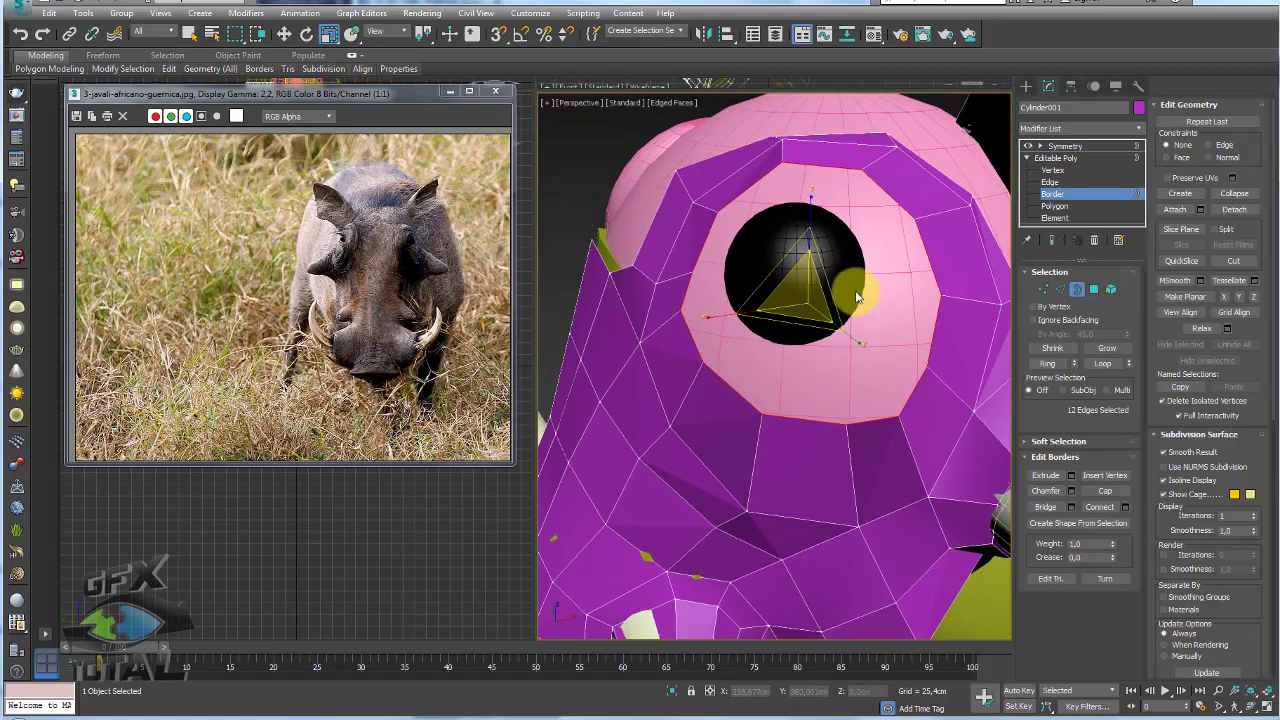
{"action": "mouse_move", "coordinate": [797, 287]}
{"action": "left_mouse_down"}
{"action": "mouse_move", "coordinate": [824, 248]}
{"action": "mouse_move", "coordinate": [800, 230]}
{"action": "left_mouse_up"}
{"action": "key", "text": "w"}
{"action": "key", "text": "r"}
{"action": "mouse_move", "coordinate": [800, 230]}
{"action": "middle_mouse_down", "text": "alt"}
{"action": "mouse_move", "coordinate": [829, 311]}
{"action": "mouse_move", "coordinate": [737, 329]}
{"action": "mouse_move", "coordinate": [712, 290]}
{"action": "middle_mouse_up", "text": "alt"}
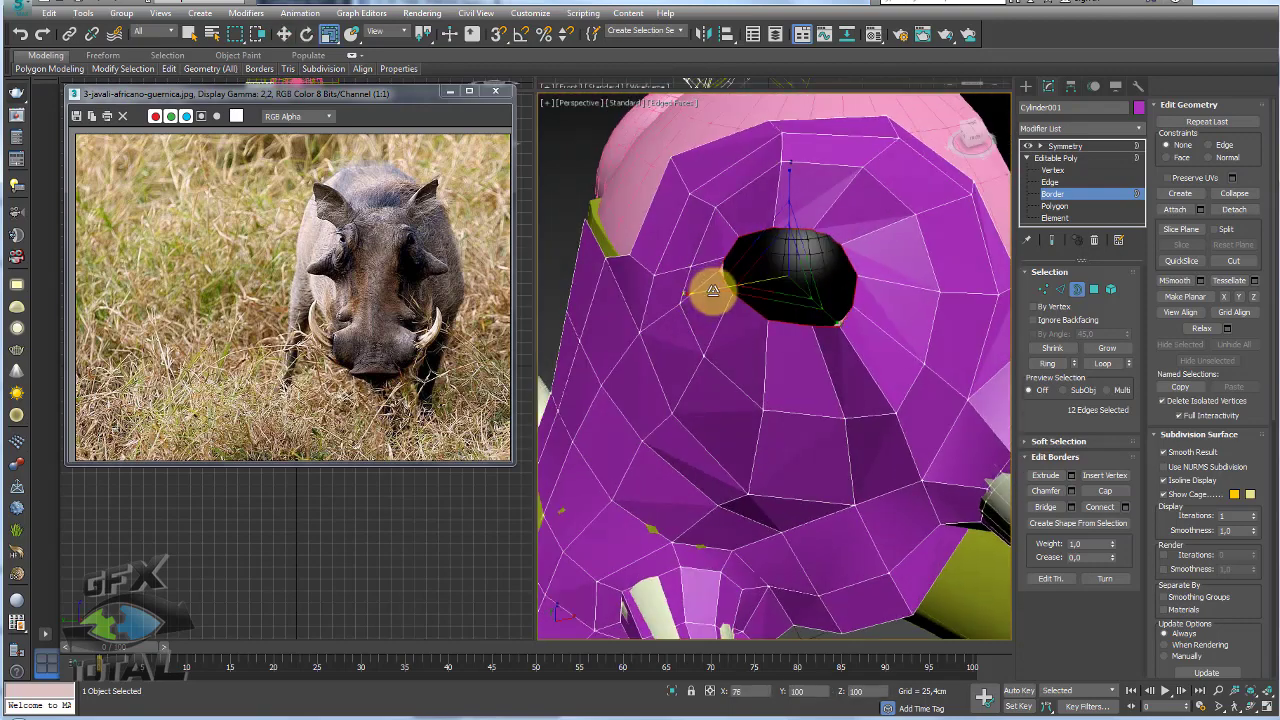
- Rotate the eye-hole border to tilt the opening, then select a rim edge
{"action": "middle_click_drag", "start_coordinate": [814, 263], "coordinate": [812, 262], "text": "alt"}
{"action": "key", "text": "e"}
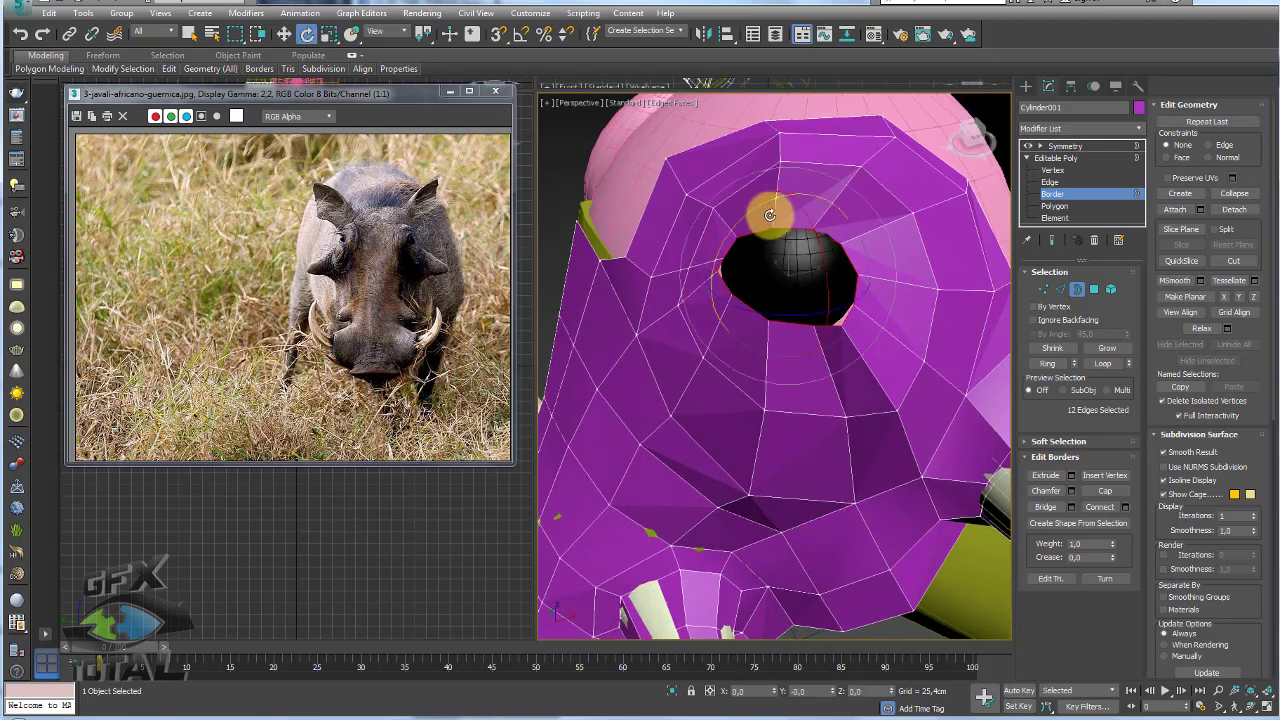
{"action": "mouse_move", "coordinate": [759, 212]}
{"action": "middle_mouse_down", "text": "alt"}
{"action": "mouse_move", "coordinate": [823, 294]}
{"action": "mouse_move", "coordinate": [763, 271]}
{"action": "middle_mouse_up", "text": "alt"}
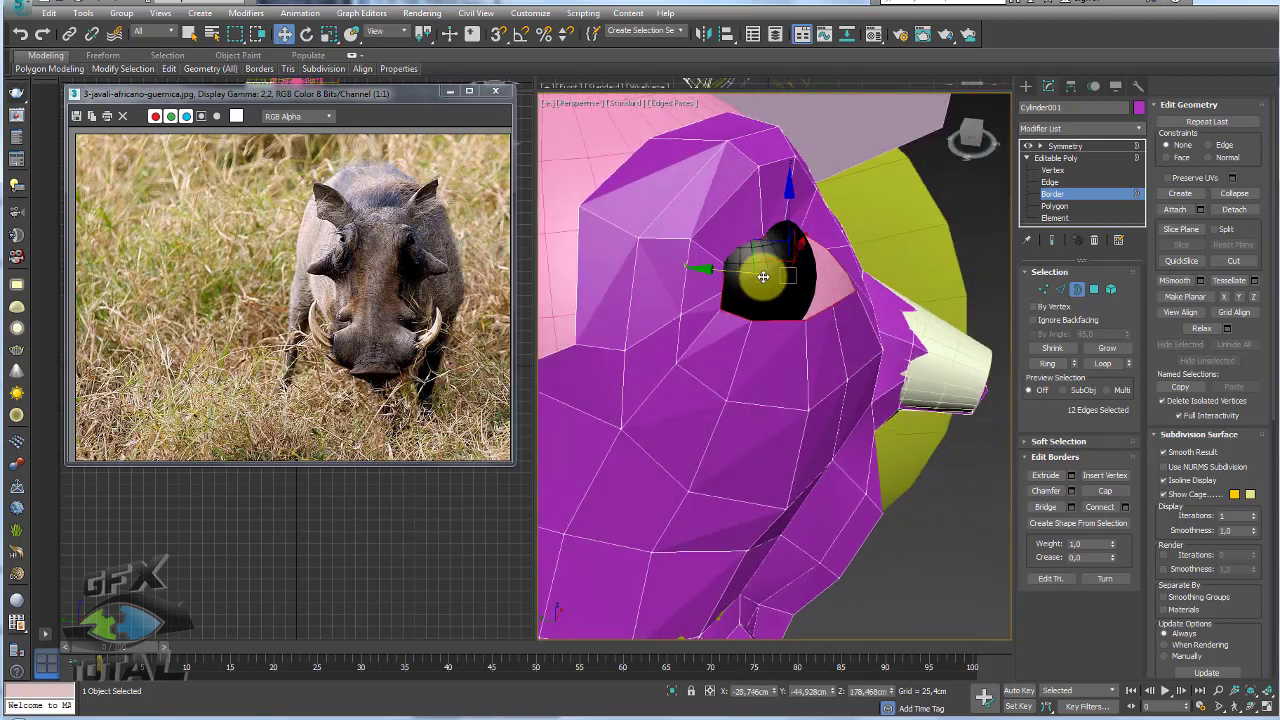
{"action": "mouse_move", "coordinate": [805, 279]}
{"action": "left_mouse_down"}
{"action": "mouse_move", "coordinate": [857, 286]}
{"action": "mouse_move", "coordinate": [843, 280]}
{"action": "left_mouse_up"}
{"action": "key", "text": "w"}
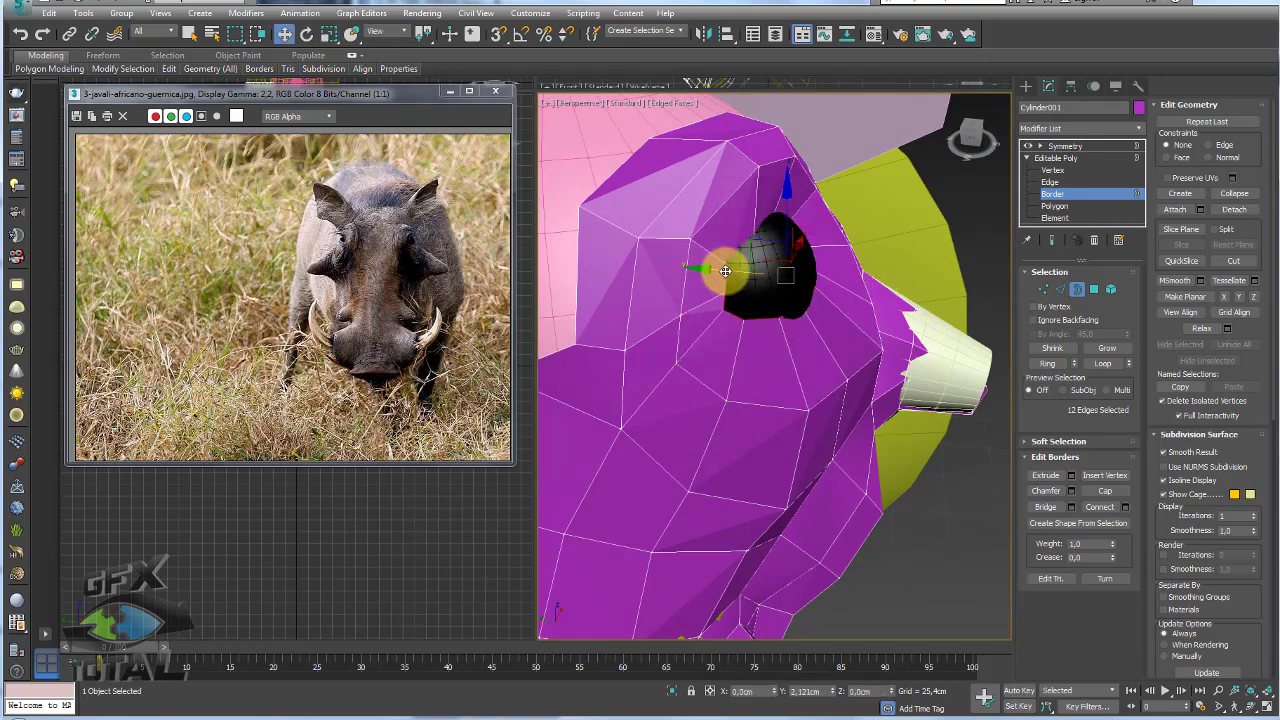
{"action": "mouse_move", "coordinate": [729, 271]}
{"action": "middle_mouse_down", "text": "alt"}
{"action": "mouse_move", "coordinate": [747, 282]}
{"action": "mouse_move", "coordinate": [790, 270]}
{"action": "mouse_move", "coordinate": [848, 231]}
{"action": "middle_mouse_up", "text": "alt"}
{"action": "left_click", "coordinate": [1060, 289]}
{"action": "left_click", "coordinate": [820, 223]}
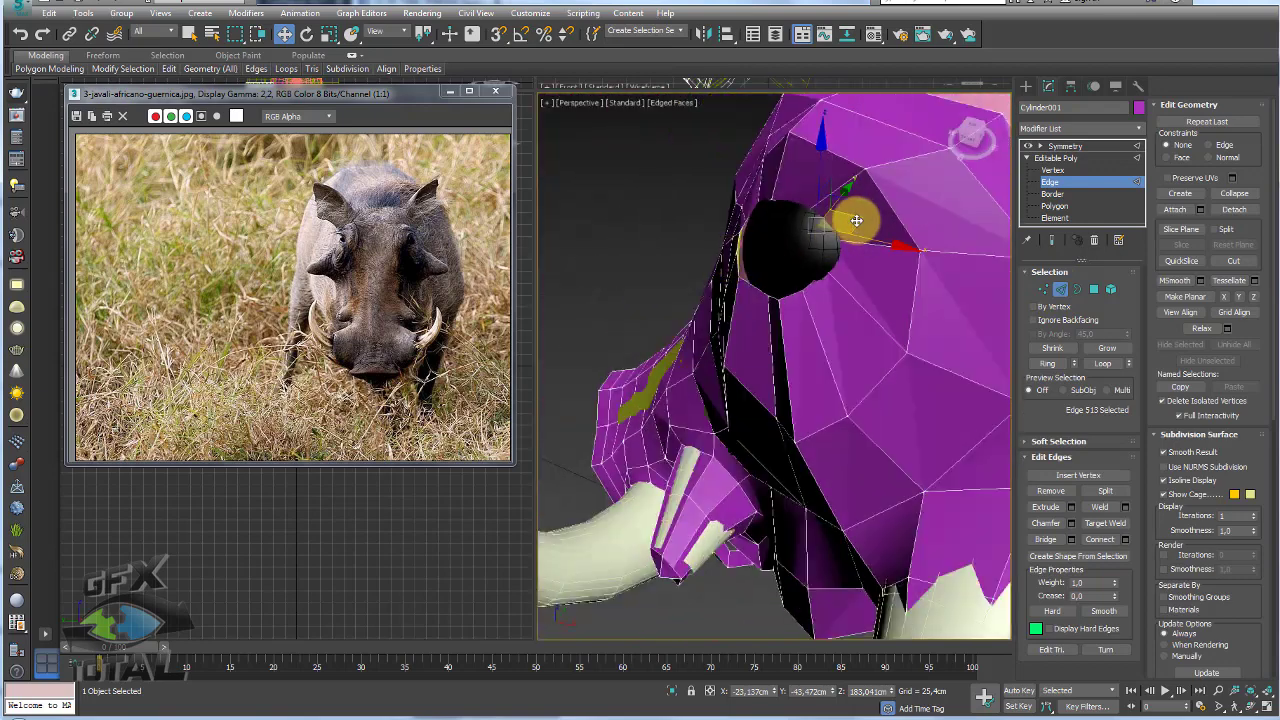
- Pull a rim edge left and select neighbouring edges around the eye opening
{"action": "mouse_move", "coordinate": [857, 220]}
{"action": "left_mouse_down"}
{"action": "mouse_move", "coordinate": [846, 219]}
{"action": "mouse_move", "coordinate": [845, 274]}
{"action": "left_mouse_up"}
{"action": "left_click", "coordinate": [808, 271]}
{"action": "left_click", "coordinate": [846, 257]}
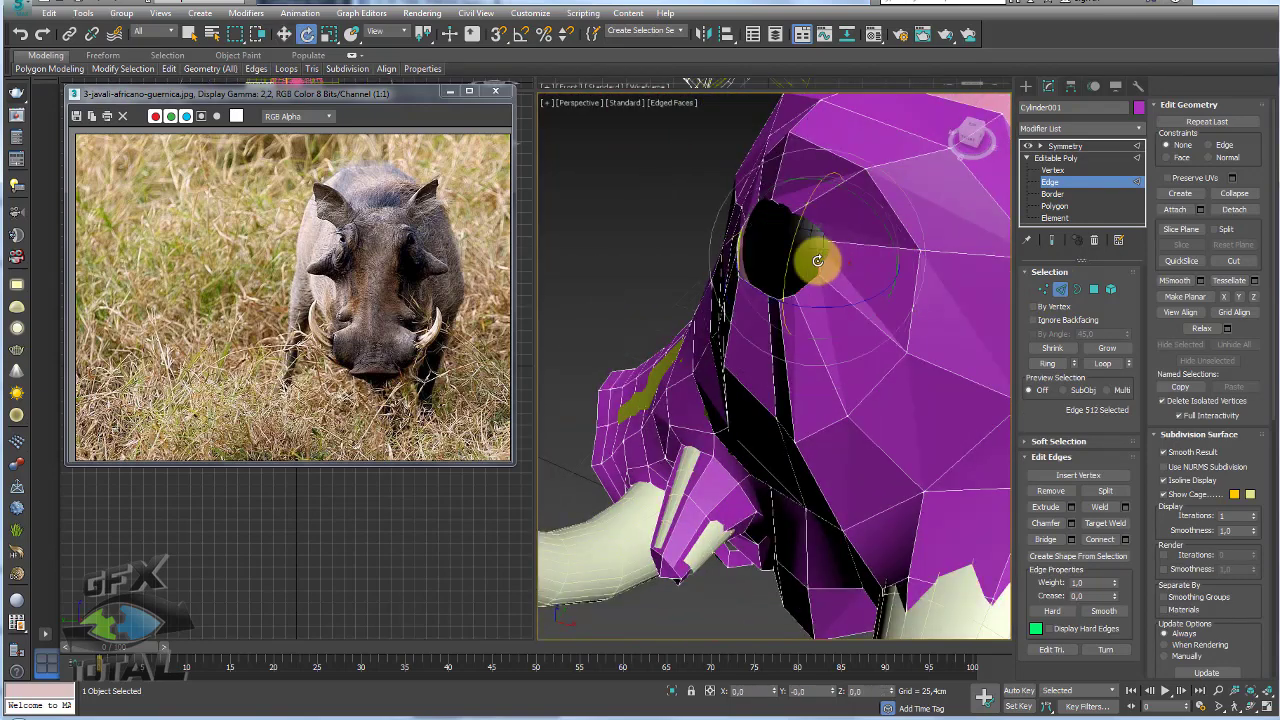
{"action": "left_click", "coordinate": [848, 243]}
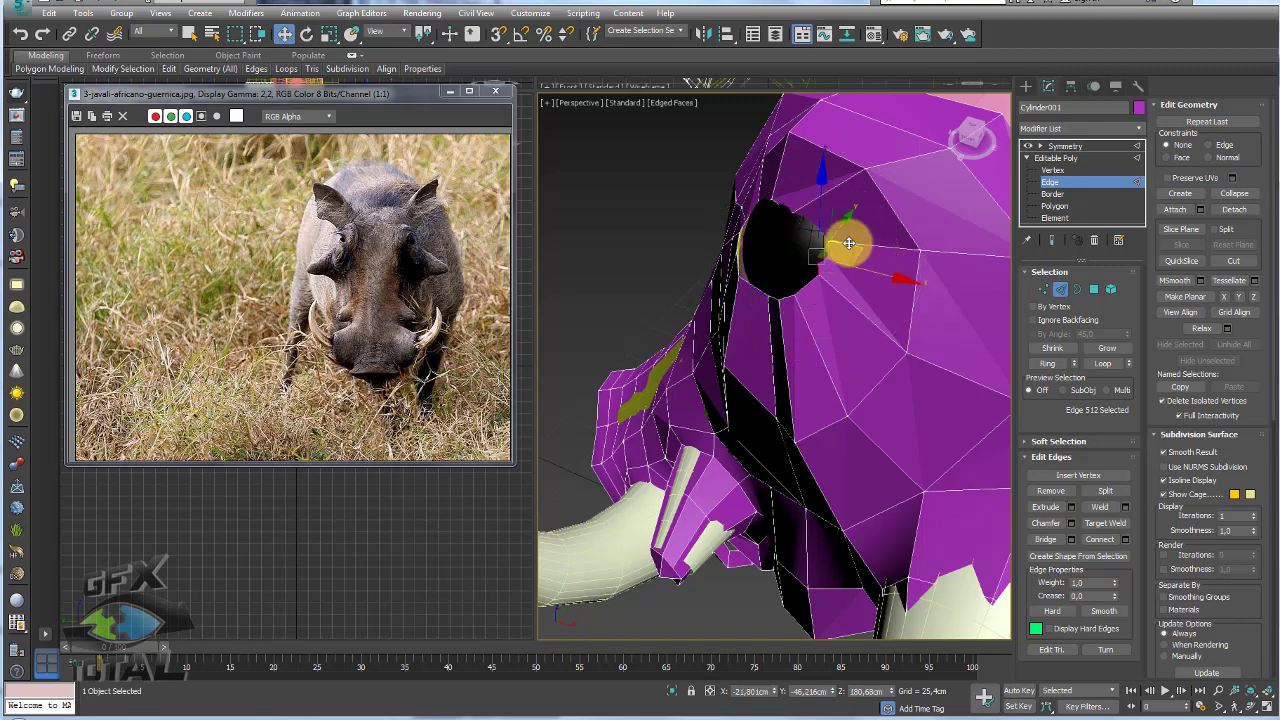
- At Vertex level, move two rim vertices toward the eyeball
{"action": "left_click", "coordinate": [1043, 289]}
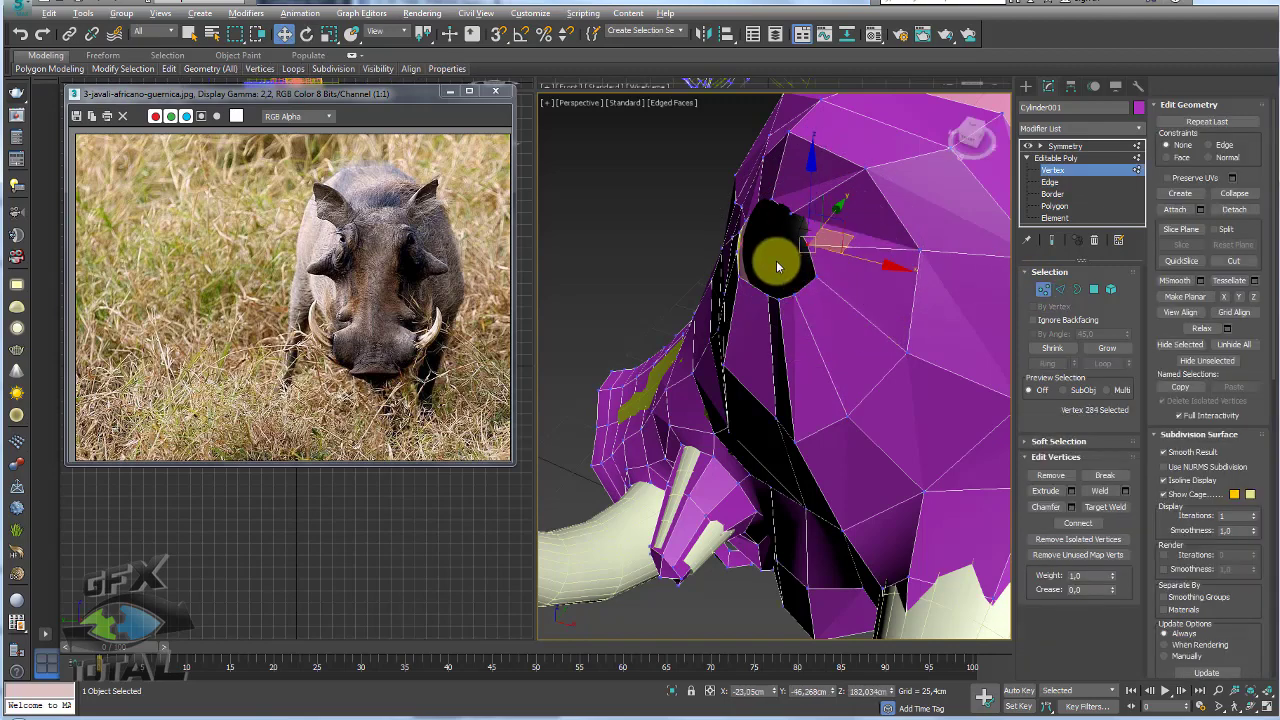
{"action": "mouse_move", "coordinate": [774, 257]}
{"action": "middle_mouse_down", "text": "alt"}
{"action": "mouse_move", "coordinate": [794, 233]}
{"action": "mouse_move", "coordinate": [789, 289]}
{"action": "mouse_move", "coordinate": [823, 331]}
{"action": "middle_mouse_up", "text": "alt"}
{"action": "left_click", "coordinate": [806, 306]}
{"action": "left_click", "coordinate": [781, 322]}
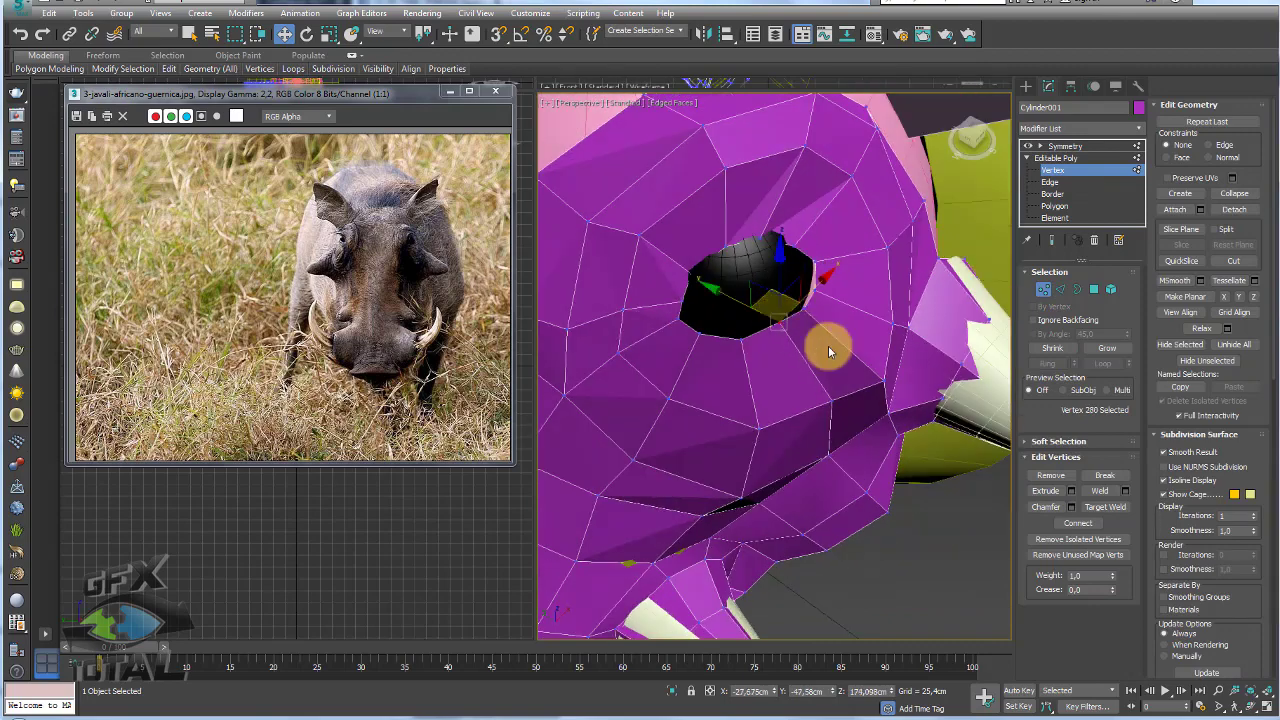
{"action": "left_click", "coordinate": [888, 381], "text": "ctrl"}
{"action": "middle_click_drag", "start_coordinate": [766, 314], "coordinate": [799, 338], "text": "alt"}
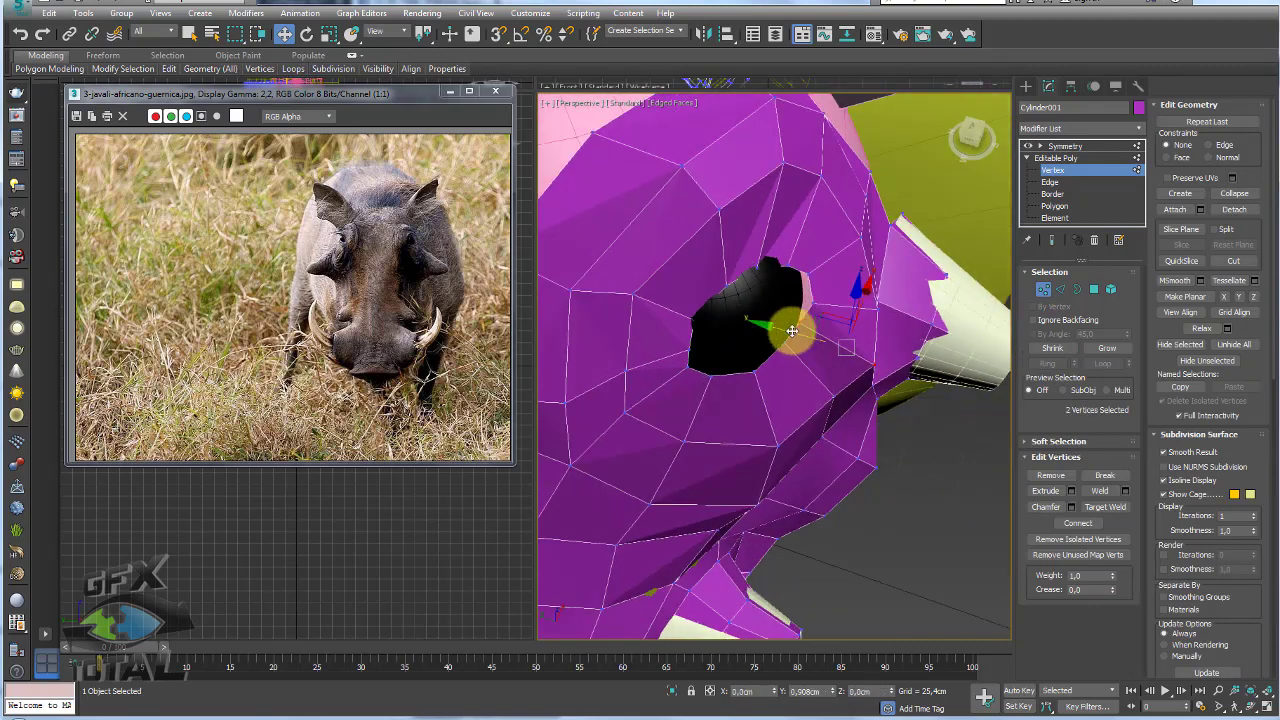
{"action": "left_click_drag", "start_coordinate": [791, 331], "coordinate": [793, 355]}
- Select further vertices on the lower and upper eye rim
{"action": "left_click", "coordinate": [796, 351], "text": "ctrl"}
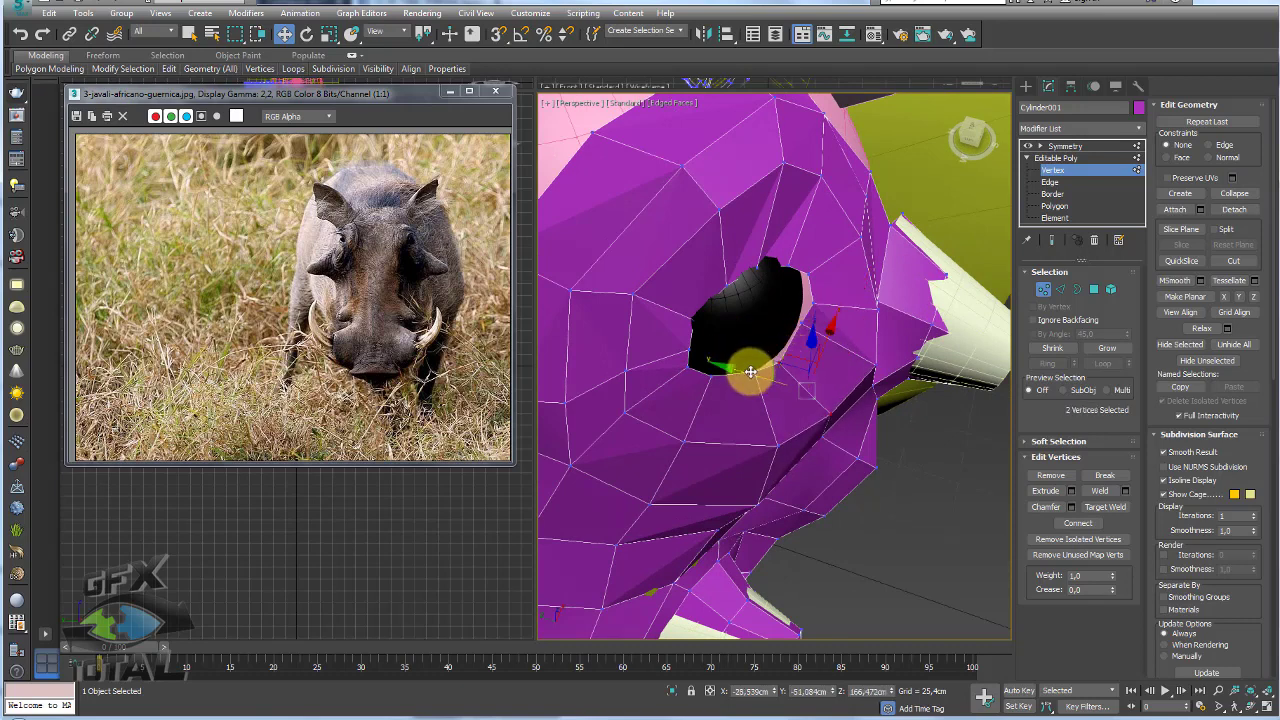
{"action": "left_click", "coordinate": [752, 371]}
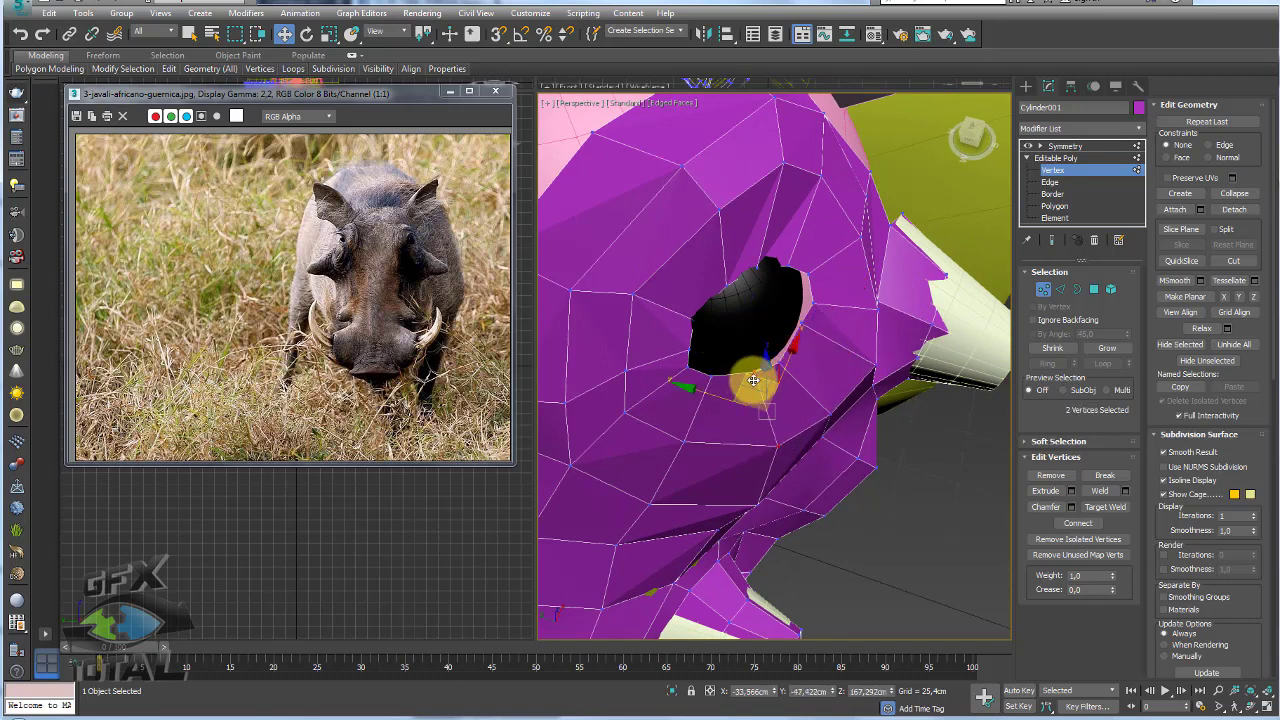
{"action": "middle_click_drag", "start_coordinate": [775, 356], "coordinate": [722, 302], "text": "alt"}
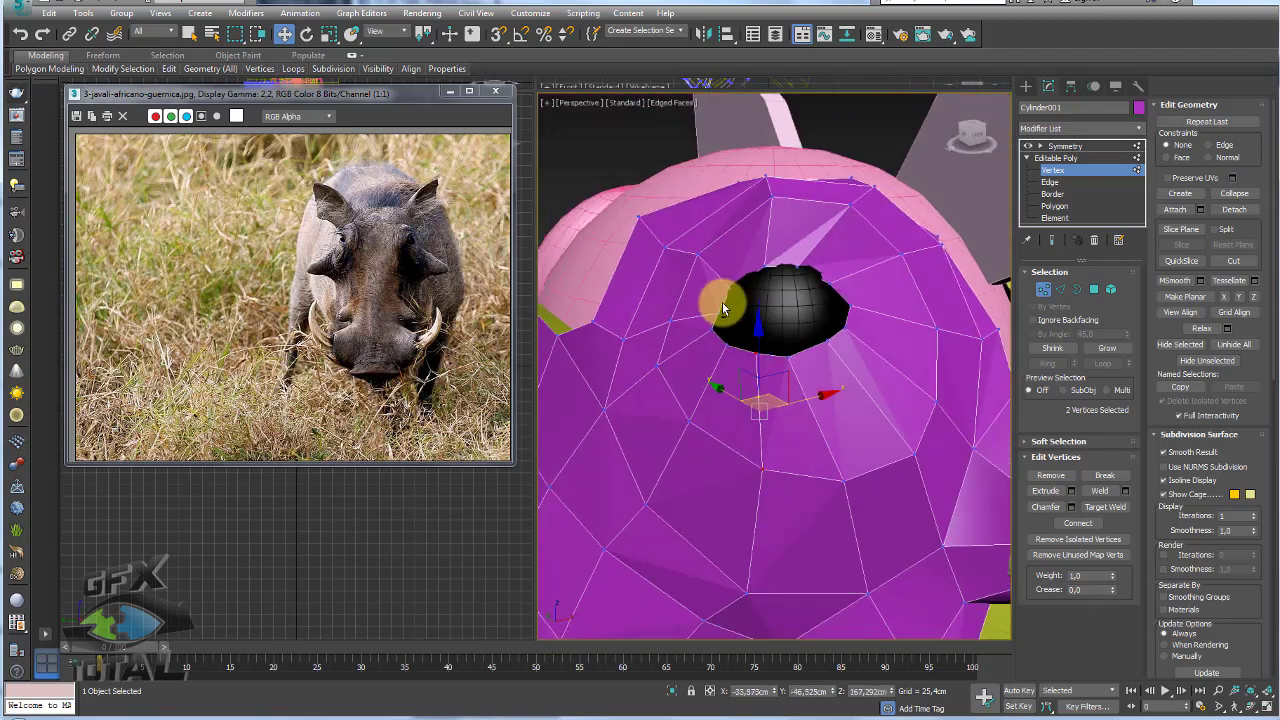
{"action": "left_click", "coordinate": [835, 260]}
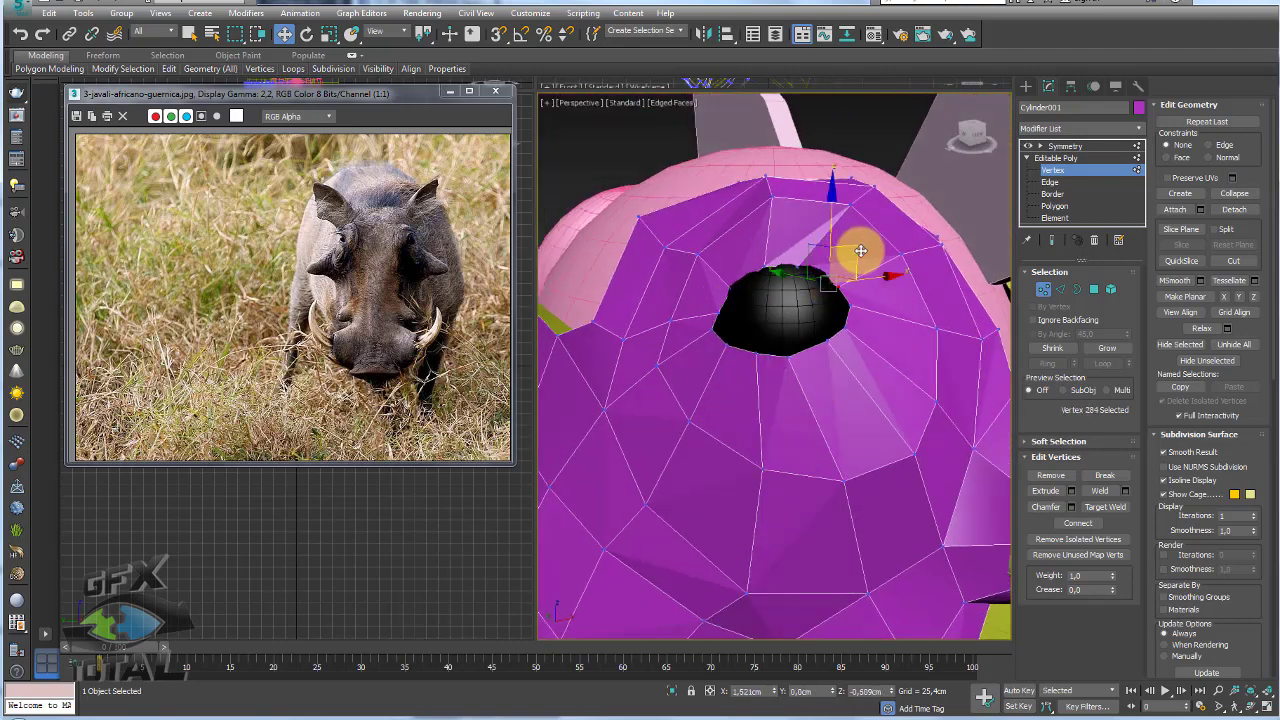
{"action": "left_click", "coordinate": [803, 265]}
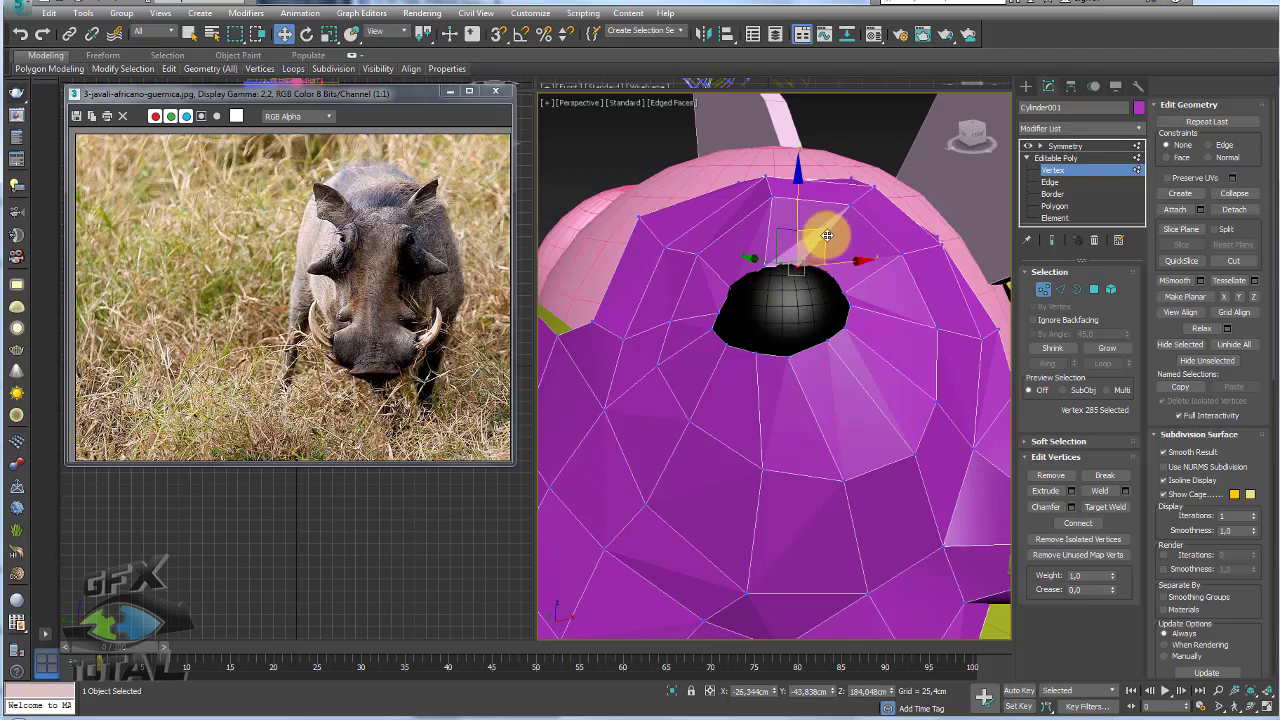
{"action": "middle_click_drag", "start_coordinate": [837, 237], "coordinate": [1073, 298], "text": "alt"}
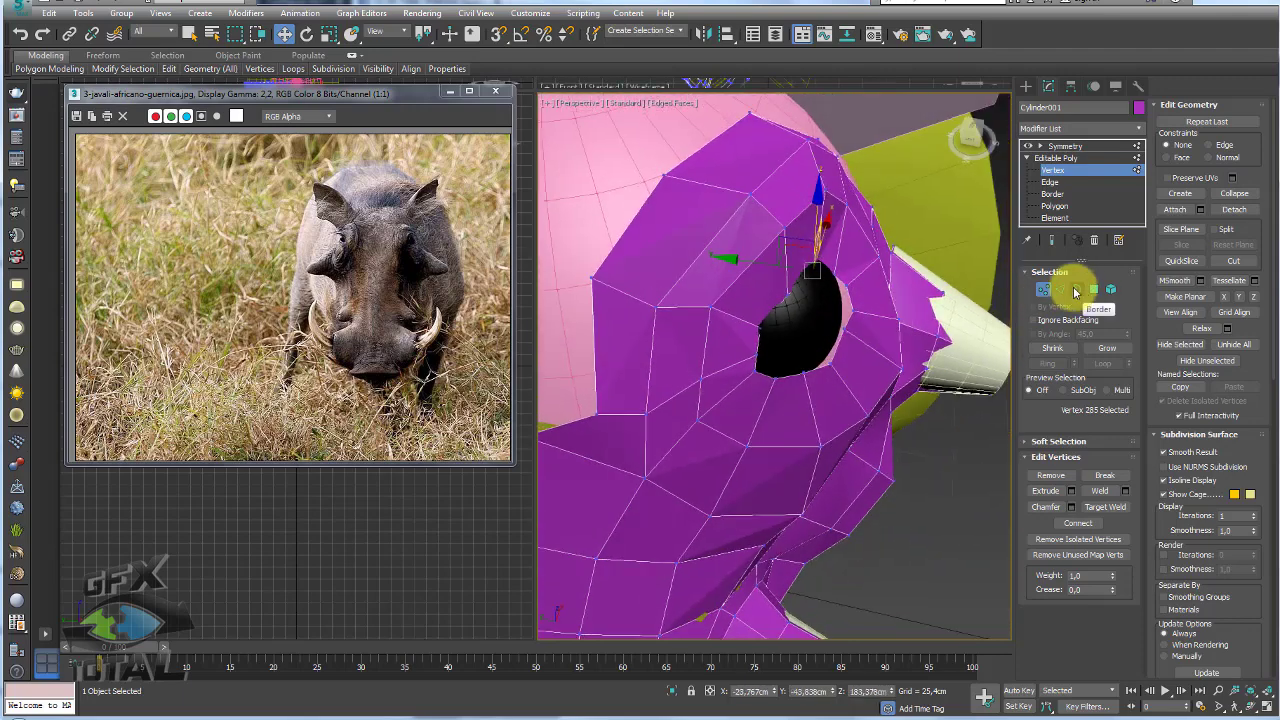
- Select the whole eye-hole border and shift it slightly
{"action": "left_click", "coordinate": [1076, 291]}
{"action": "left_click", "coordinate": [855, 325]}
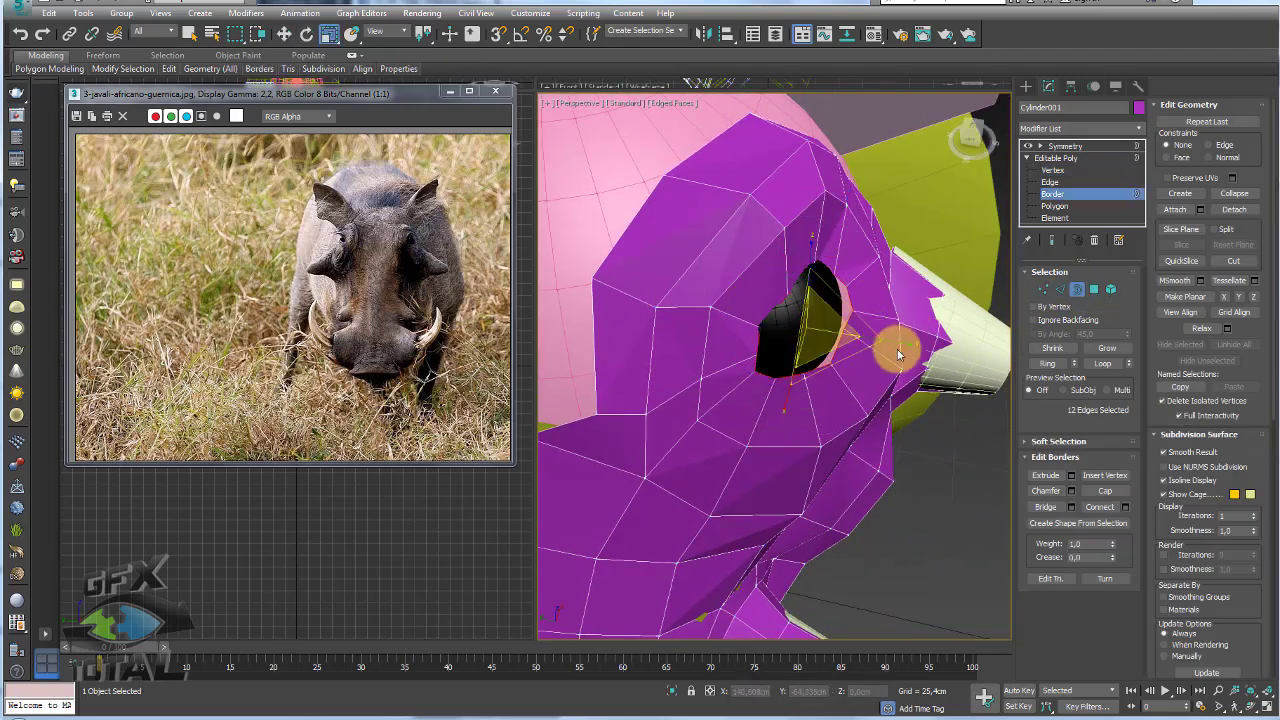
{"action": "left_click_drag", "start_coordinate": [898, 355], "coordinate": [885, 343]}
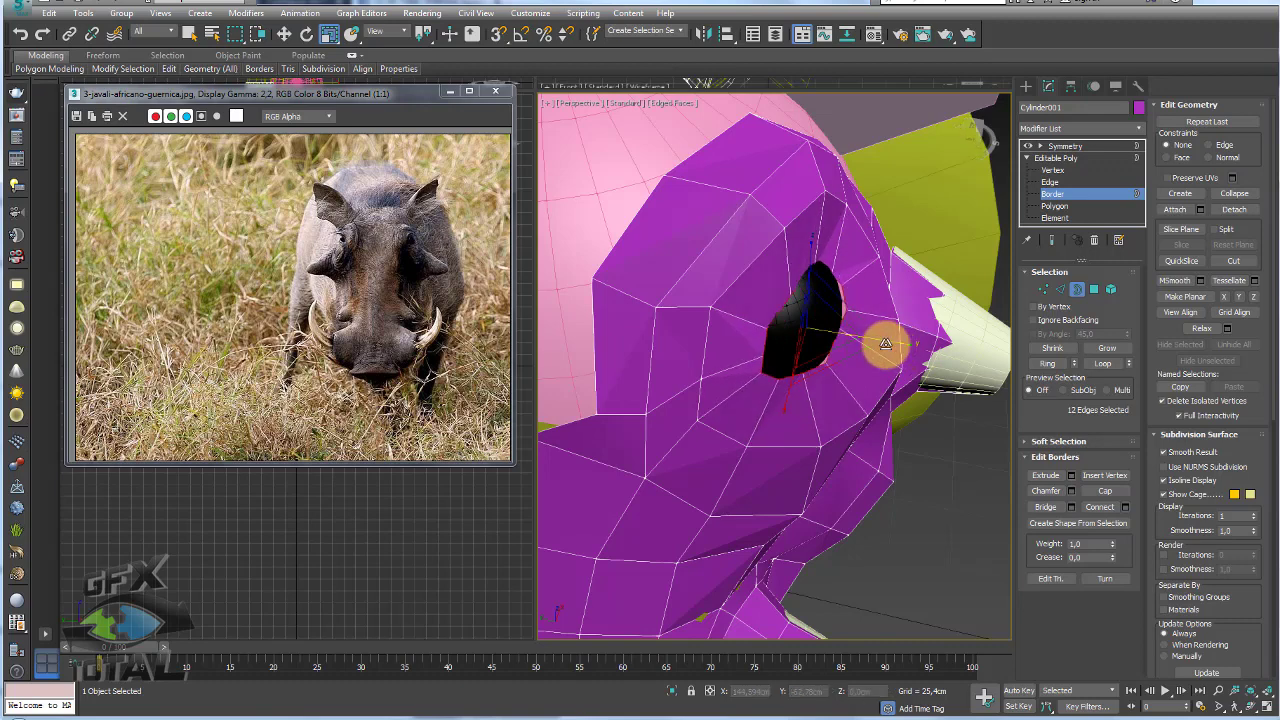
{"action": "middle_click_drag", "start_coordinate": [885, 343], "coordinate": [1000, 300], "text": "alt"}
- Move two upper rim vertices to round the opening, then pick more rim vertices
{"action": "left_click", "coordinate": [1043, 289]}
{"action": "scroll", "coordinate": [845, 292], "scroll_direction": "up", "scroll_amount": 2}
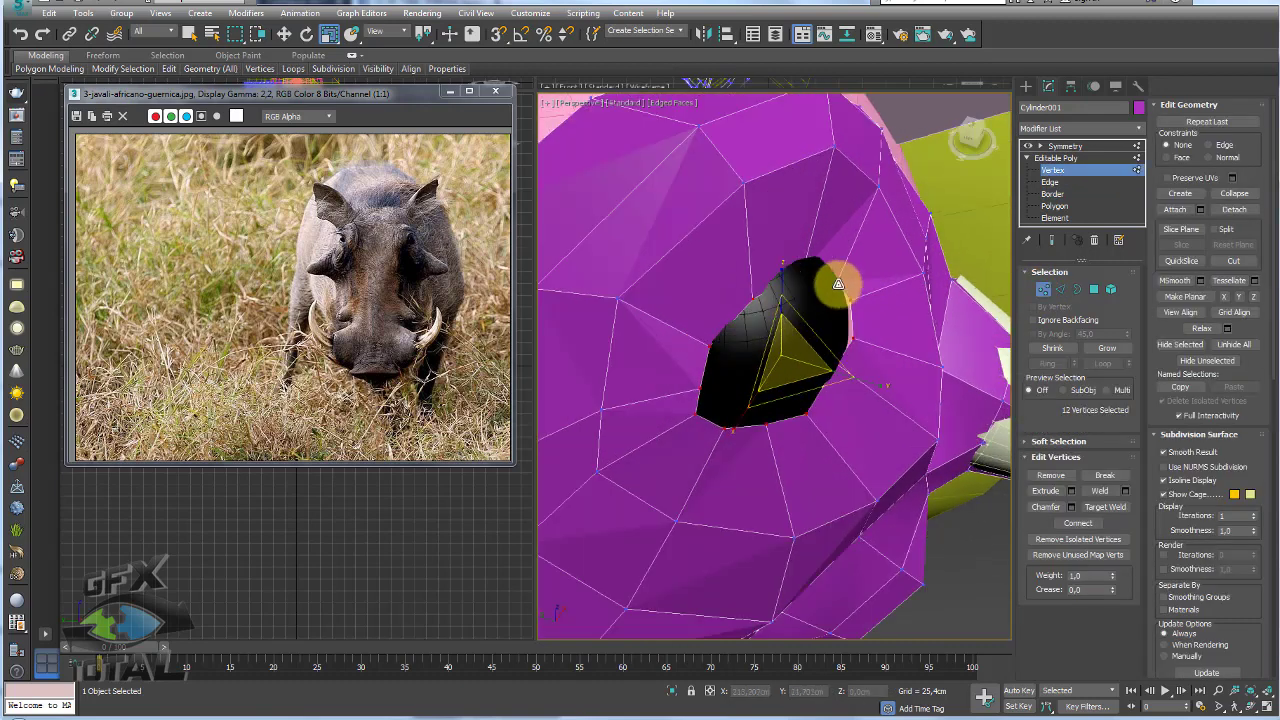
{"action": "left_click", "coordinate": [808, 267]}
{"action": "key", "text": "w"}
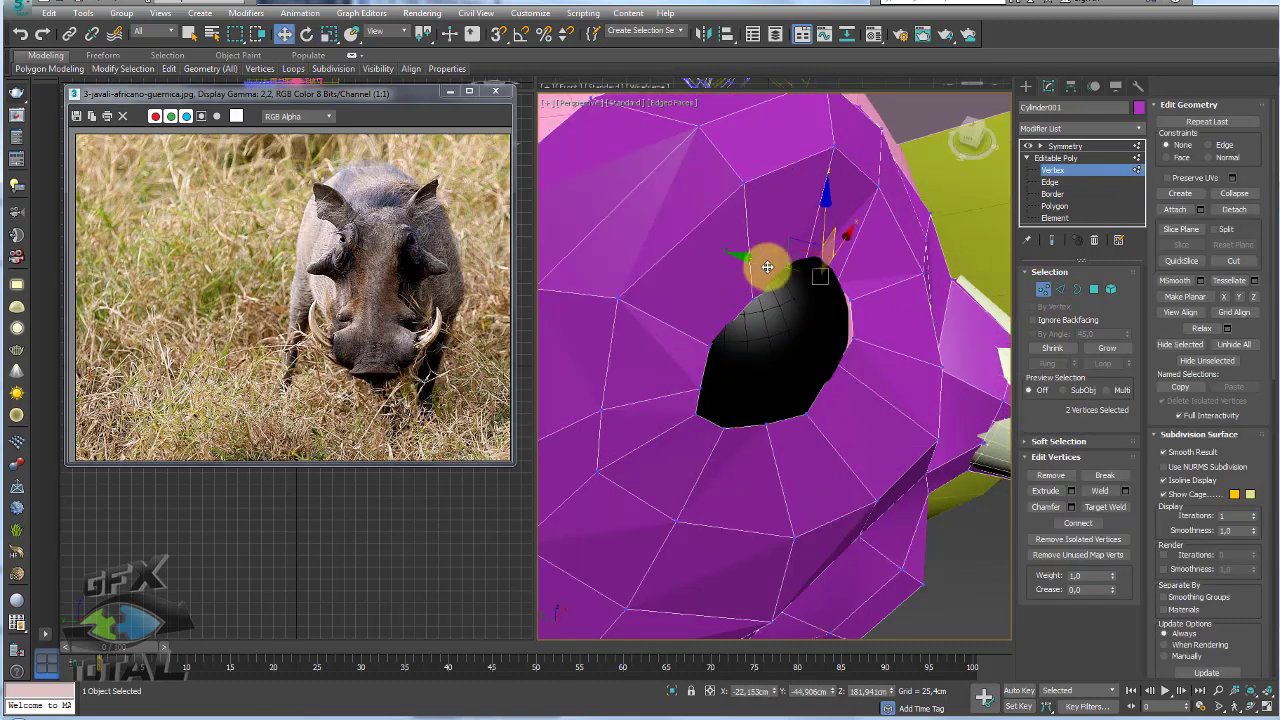
{"action": "left_click_drag", "start_coordinate": [767, 267], "coordinate": [783, 265]}
{"action": "middle_click_drag", "start_coordinate": [780, 266], "coordinate": [849, 291], "text": "alt"}
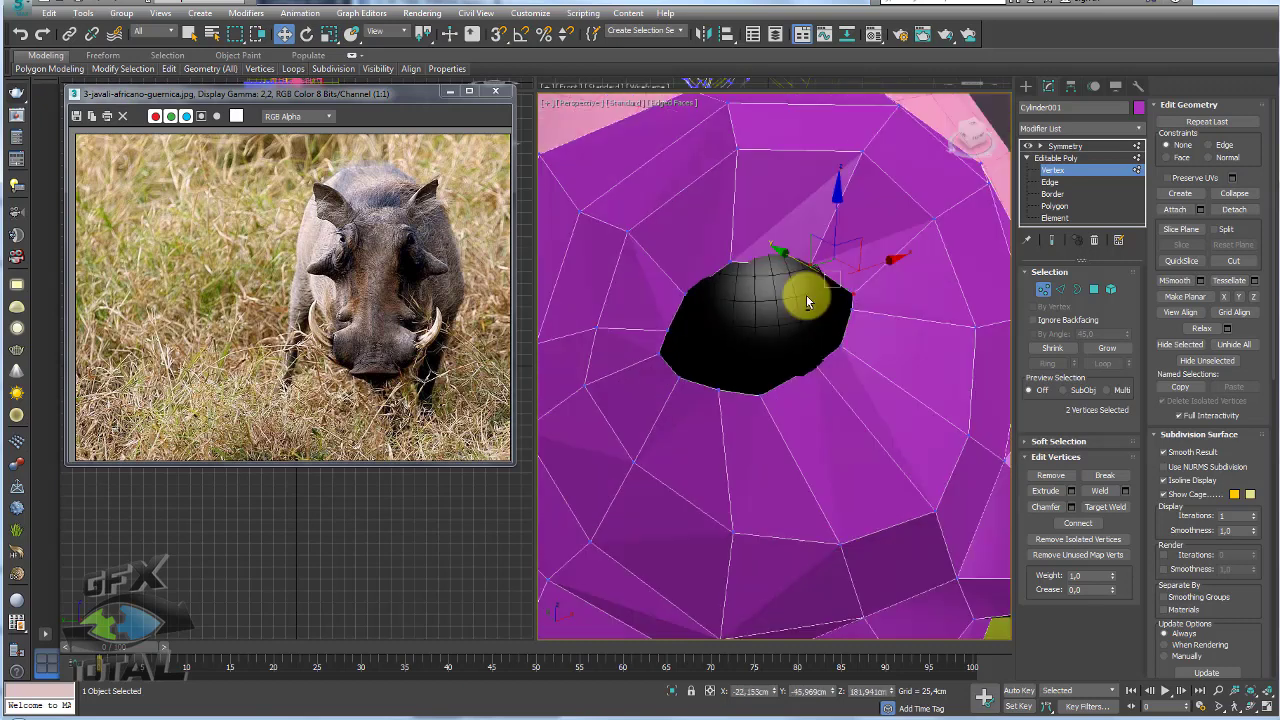
{"action": "left_click", "coordinate": [874, 282]}
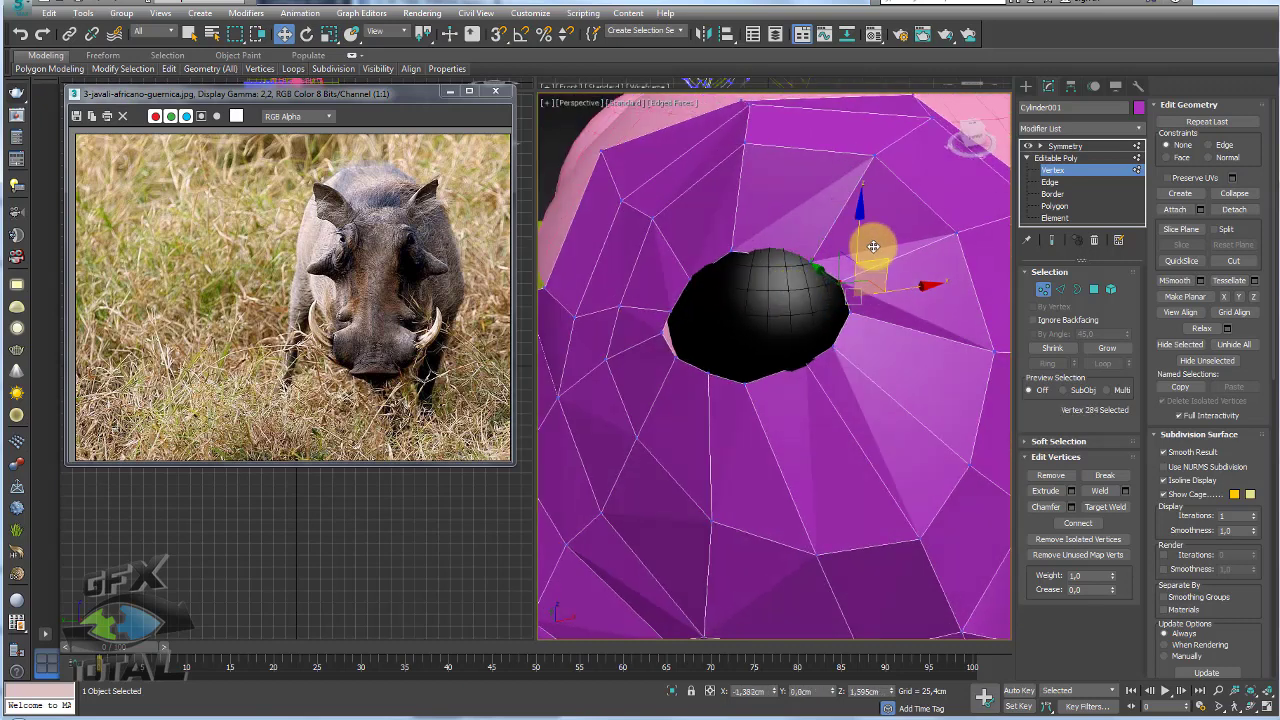
{"action": "left_click", "coordinate": [811, 353]}
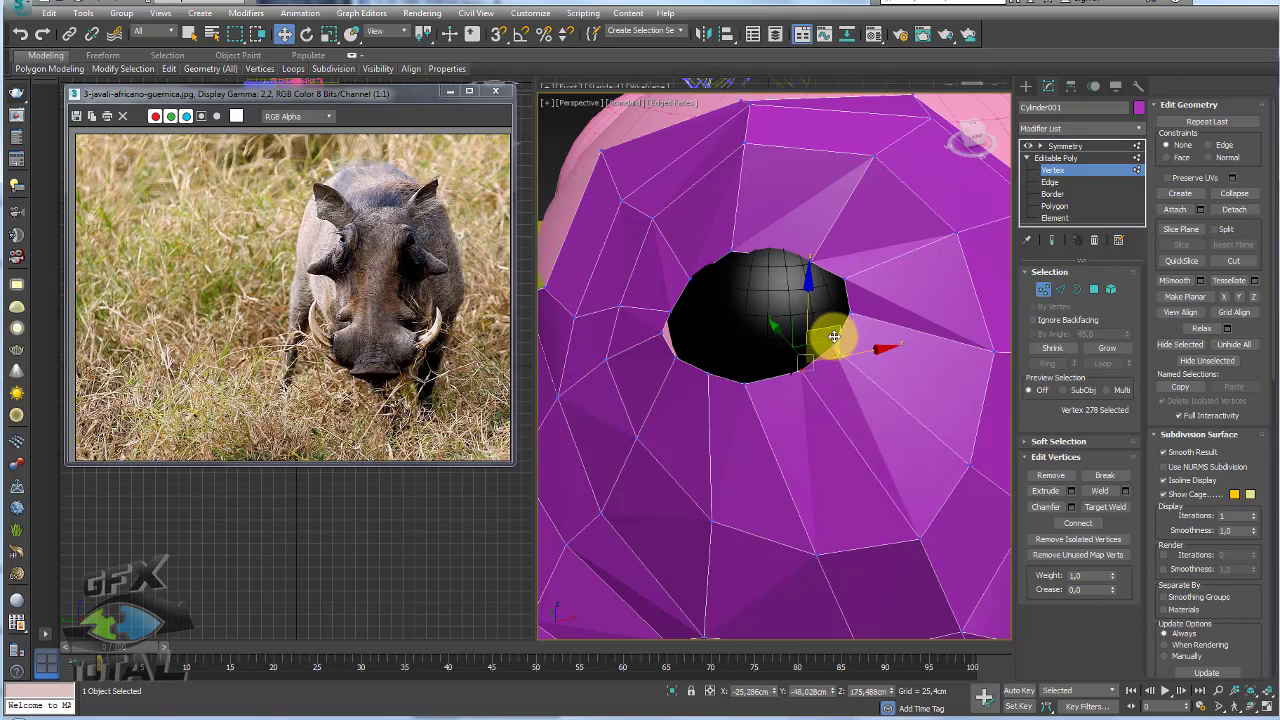
- Return to Border level and ready the eye-hole border for scaling
{"action": "middle_click_drag", "start_coordinate": [833, 337], "coordinate": [908, 363], "text": "alt"}
{"action": "left_click", "coordinate": [1076, 289]}
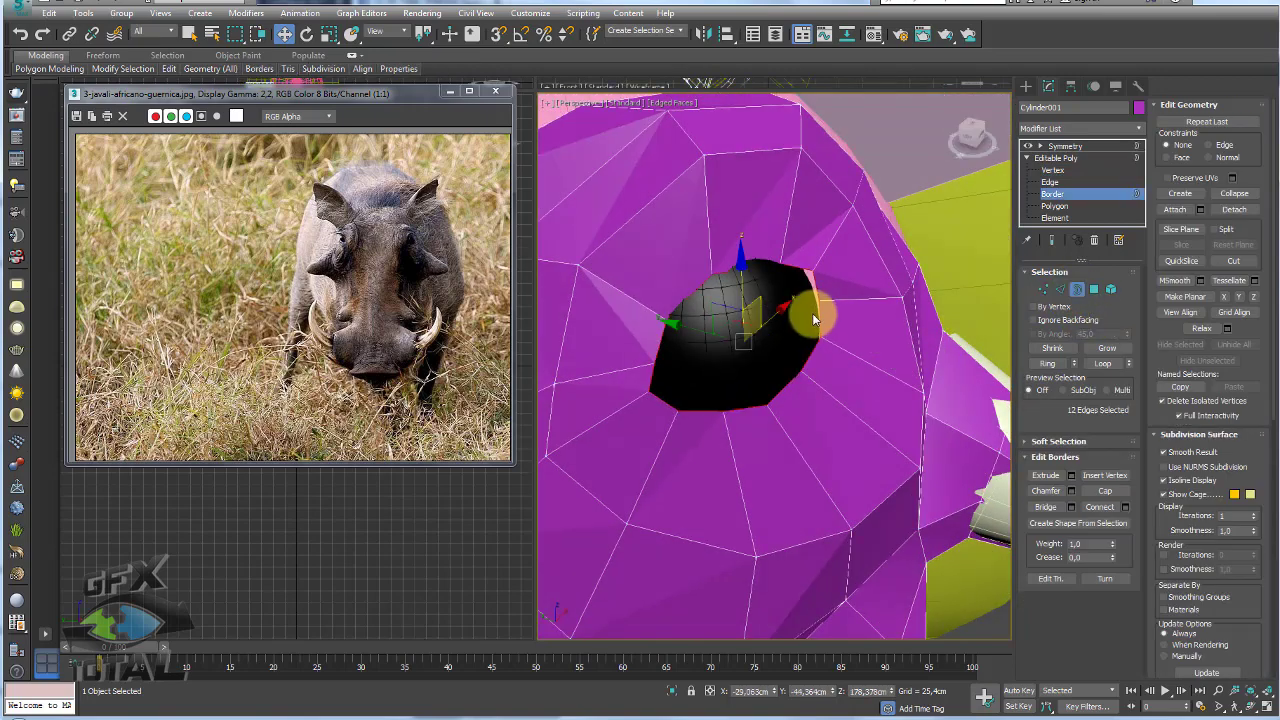
{"action": "mouse_move", "coordinate": [812, 306]}
{"action": "middle_mouse_down", "text": "alt"}
{"action": "mouse_move", "coordinate": [777, 314]}
{"action": "mouse_move", "coordinate": [779, 296]}
{"action": "middle_mouse_up", "text": "alt"}
{"action": "key", "text": "r"}
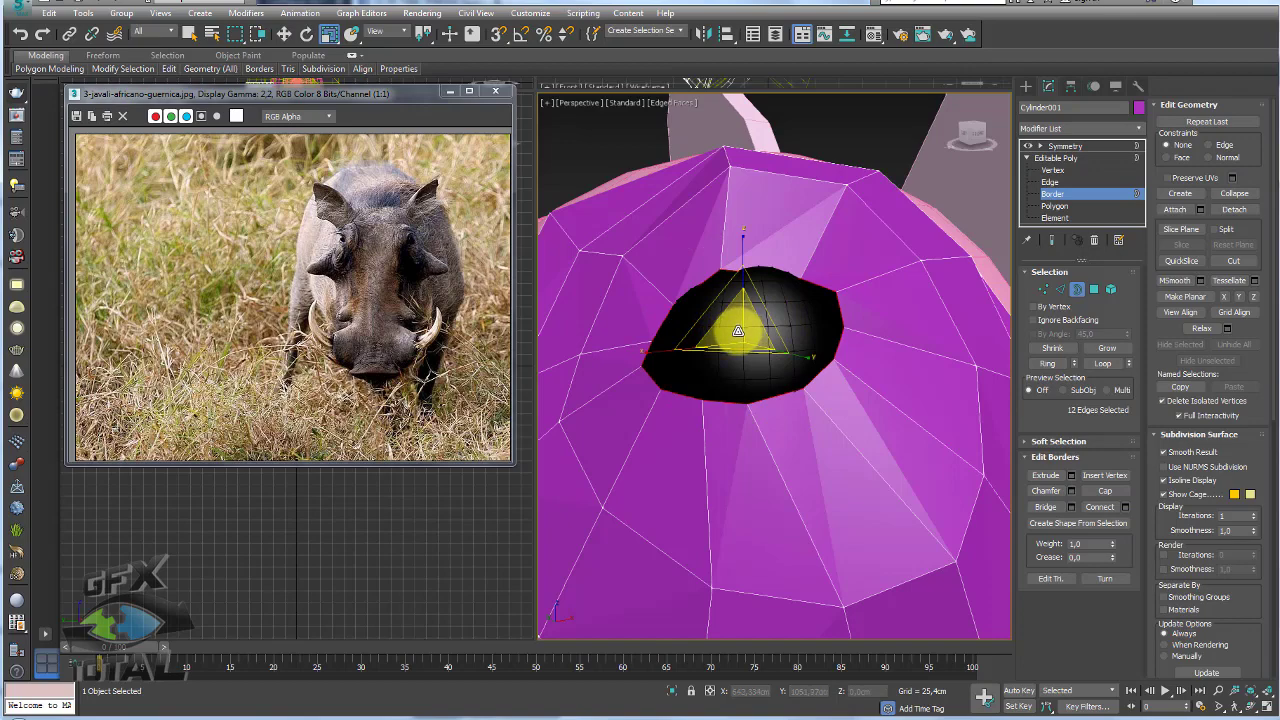
- Leave Border level and hide the black eyeball sphere to expose the eye socket
{"action": "mouse_move", "coordinate": [737, 331]}
{"action": "middle_mouse_down", "text": "alt"}
{"action": "mouse_move", "coordinate": [780, 366]}
{"action": "mouse_move", "coordinate": [795, 352]}
{"action": "middle_mouse_up", "text": "alt"}
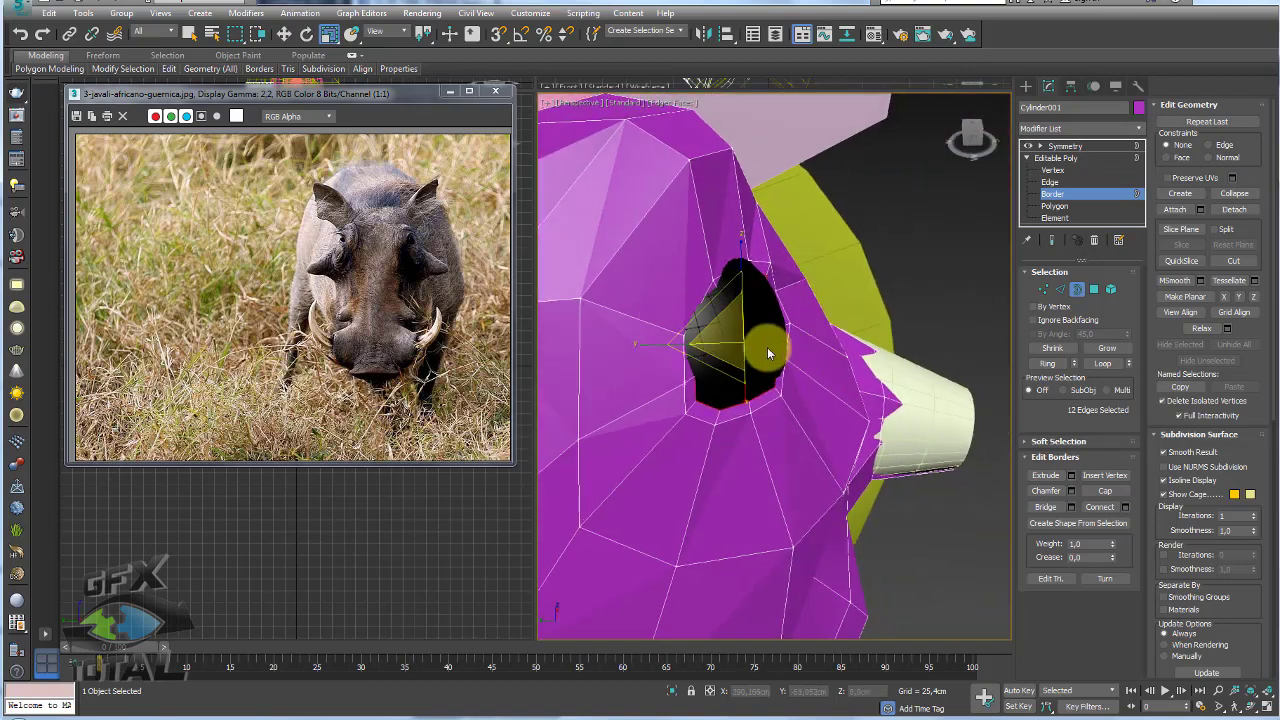
{"action": "key", "text": "e"}
{"action": "left_click", "coordinate": [1056, 158]}
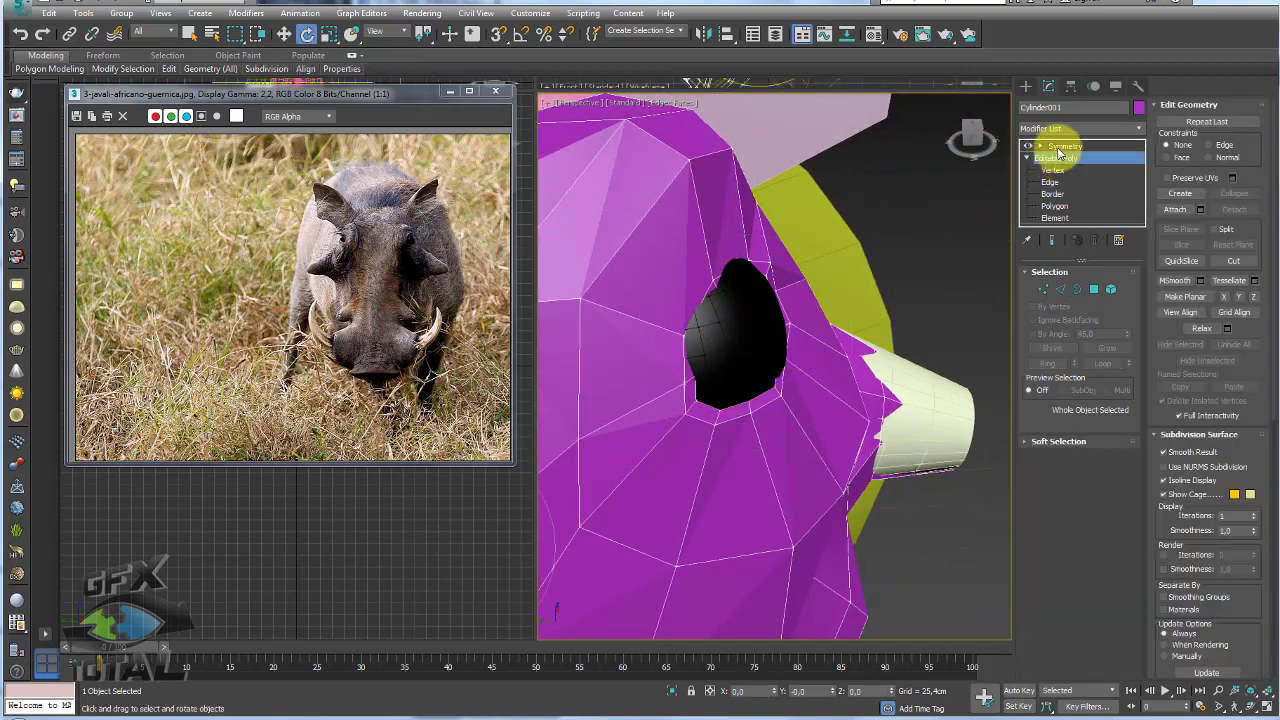
{"action": "left_click", "coordinate": [746, 330]}
{"action": "right_click", "coordinate": [745, 318]}
{"action": "left_click", "coordinate": [810, 289]}
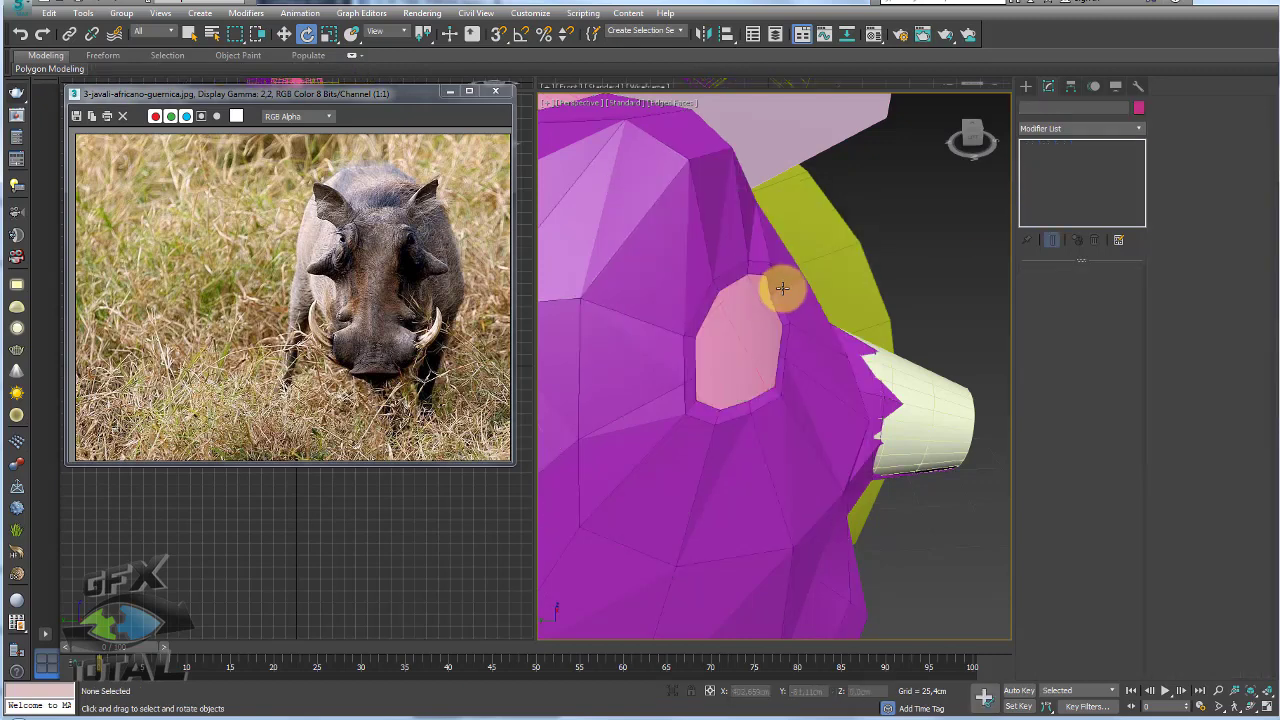
- Reselect the magenta head mesh Cylinder001 at Edge level
{"action": "left_click", "coordinate": [800, 363]}
{"action": "middle_click_drag", "start_coordinate": [816, 408], "coordinate": [804, 410], "text": "alt"}
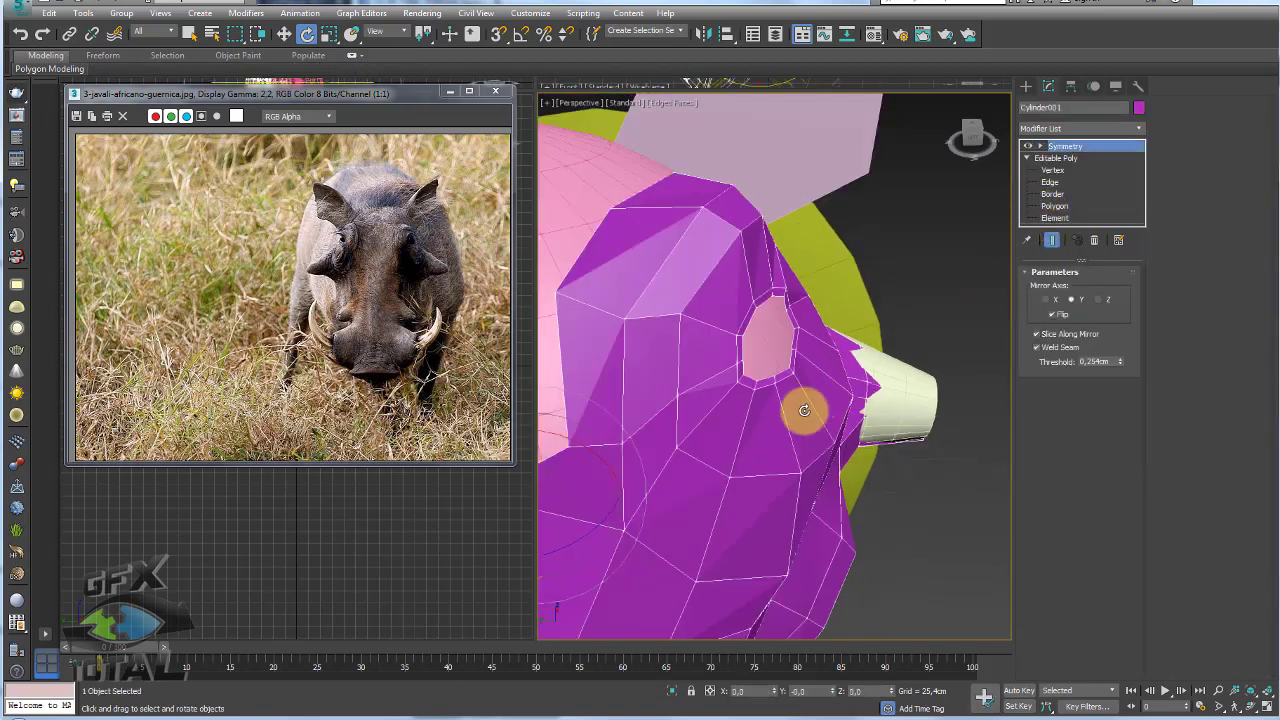
{"action": "left_click", "coordinate": [1050, 182]}
- At Vertex level, select the vertices around the eye hole
{"action": "middle_click_drag", "start_coordinate": [829, 329], "coordinate": [891, 366], "text": "alt"}
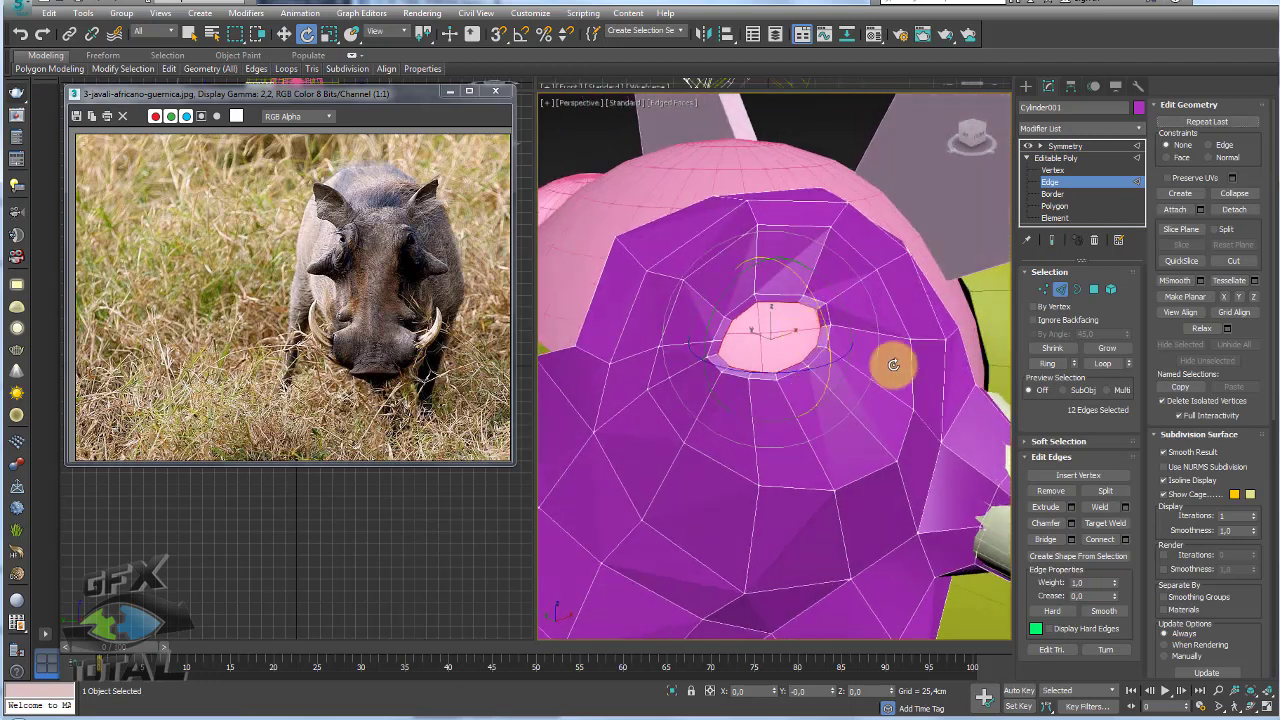
{"action": "left_click", "coordinate": [1043, 290]}
{"action": "left_click_drag", "start_coordinate": [849, 409], "coordinate": [807, 444]}
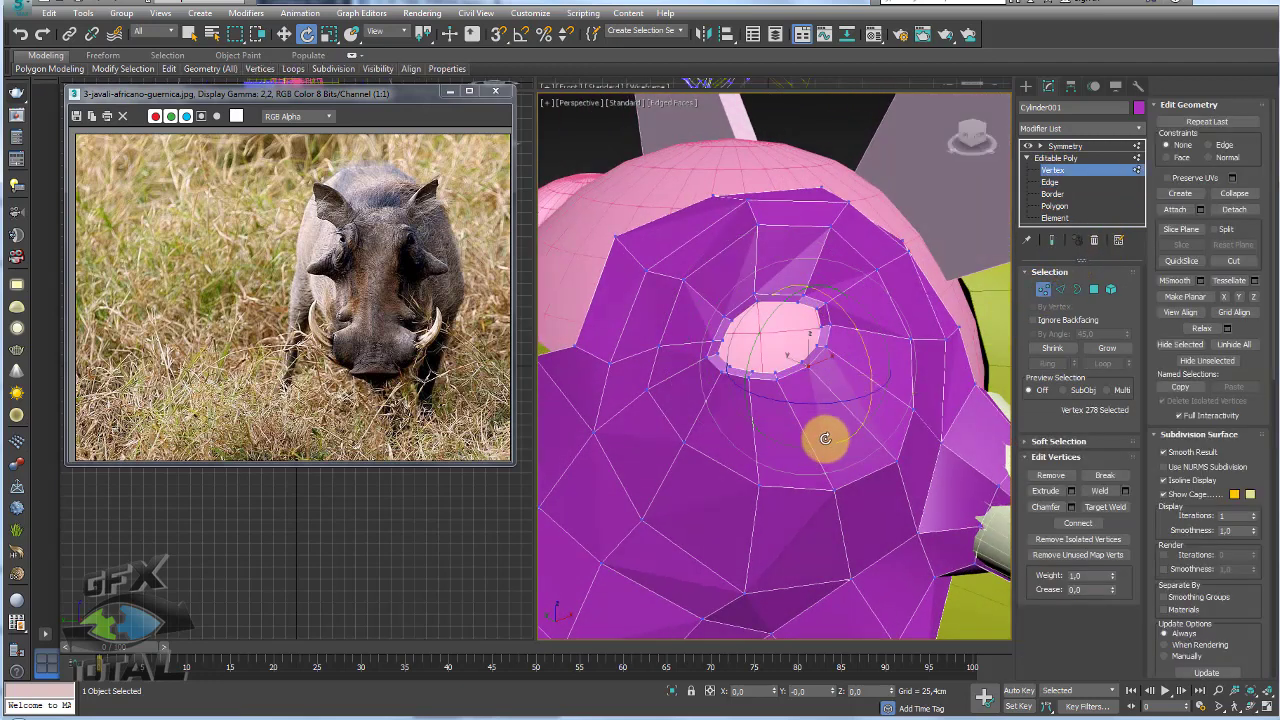
{"action": "left_click", "coordinate": [847, 438]}
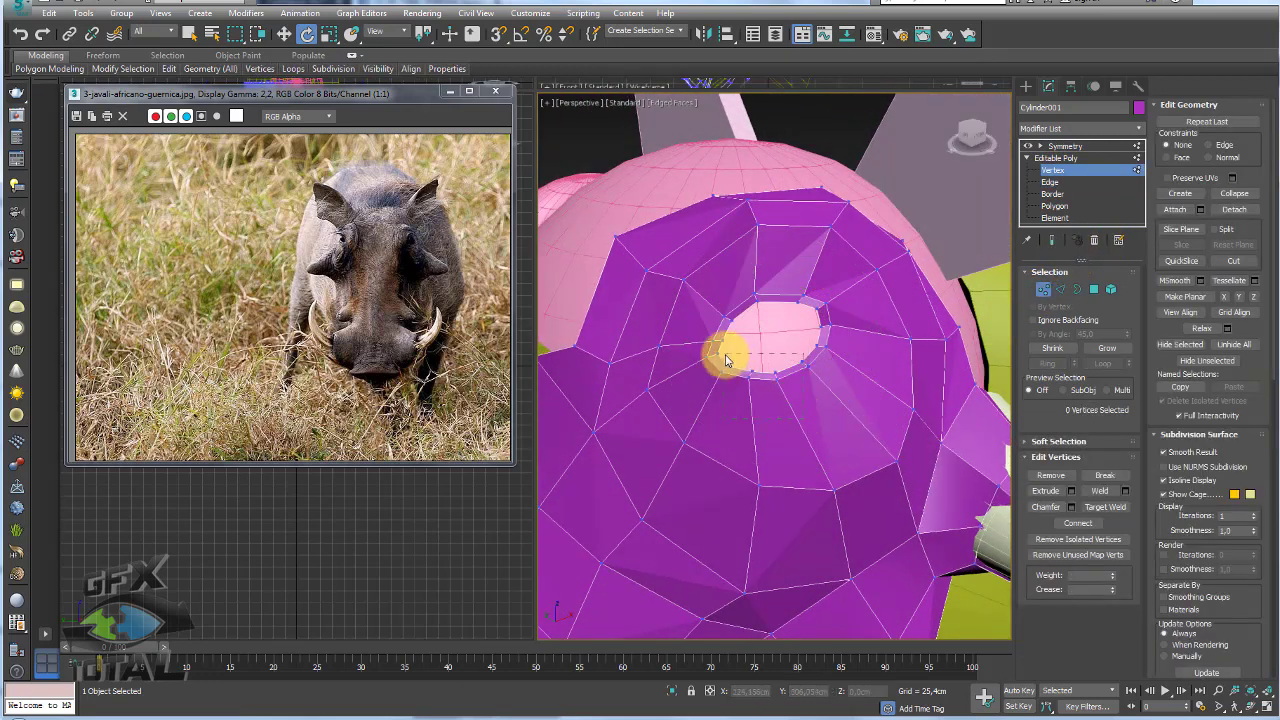
{"action": "left_click_drag", "start_coordinate": [718, 366], "coordinate": [790, 395]}
{"action": "scroll", "coordinate": [786, 371], "scroll_direction": "up", "scroll_amount": 5}
{"action": "scroll", "coordinate": [747, 419], "scroll_direction": "up", "scroll_amount": 3}
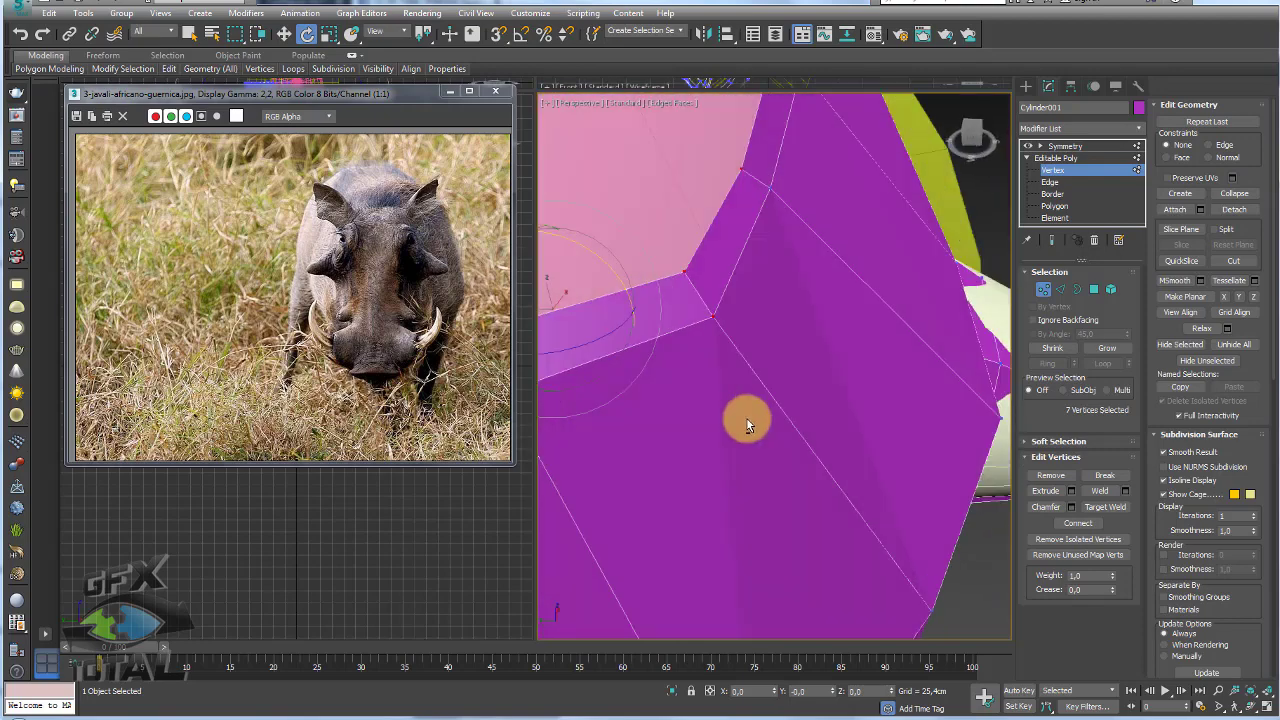
{"action": "scroll", "coordinate": [805, 381], "scroll_direction": "down", "scroll_amount": 3}
{"action": "mouse_move", "coordinate": [786, 260]}
{"action": "middle_mouse_down", "text": "alt"}
{"action": "mouse_move", "coordinate": [771, 334]}
{"action": "mouse_move", "coordinate": [800, 343]}
{"action": "middle_mouse_up", "text": "alt"}
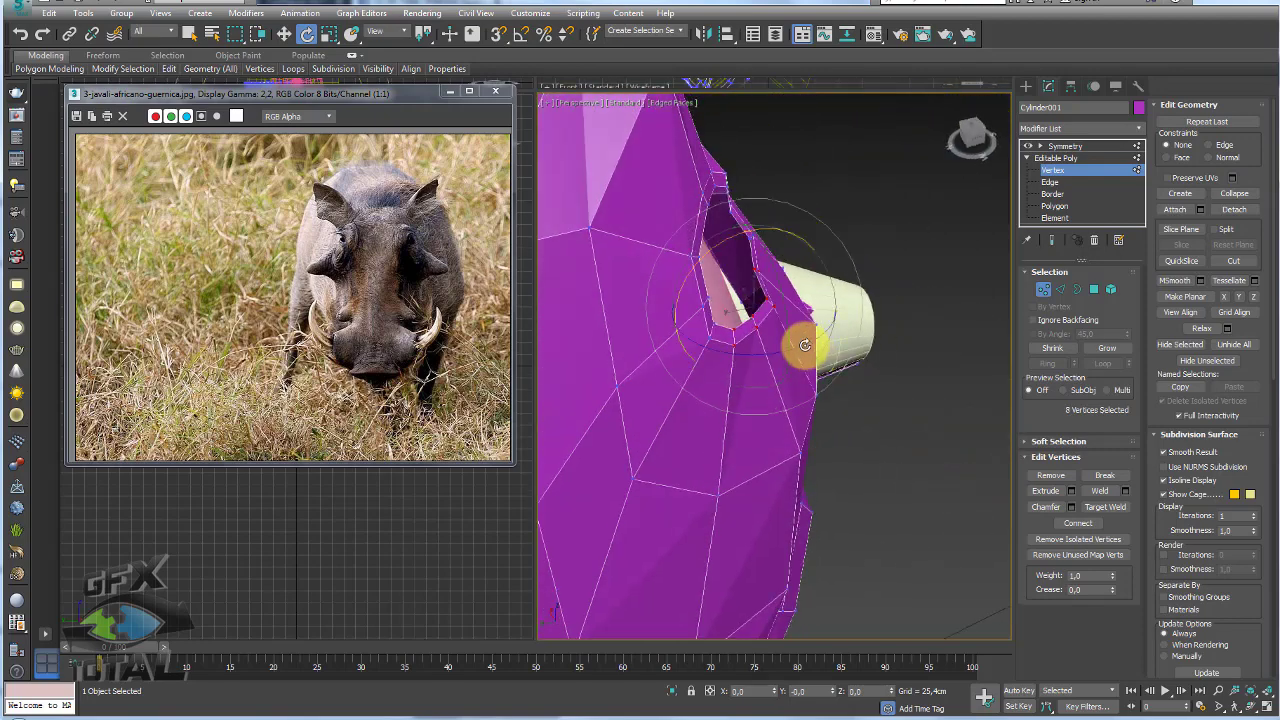
- Move the rim vertices to reshape the eye opening's contour
{"action": "key", "text": "w"}
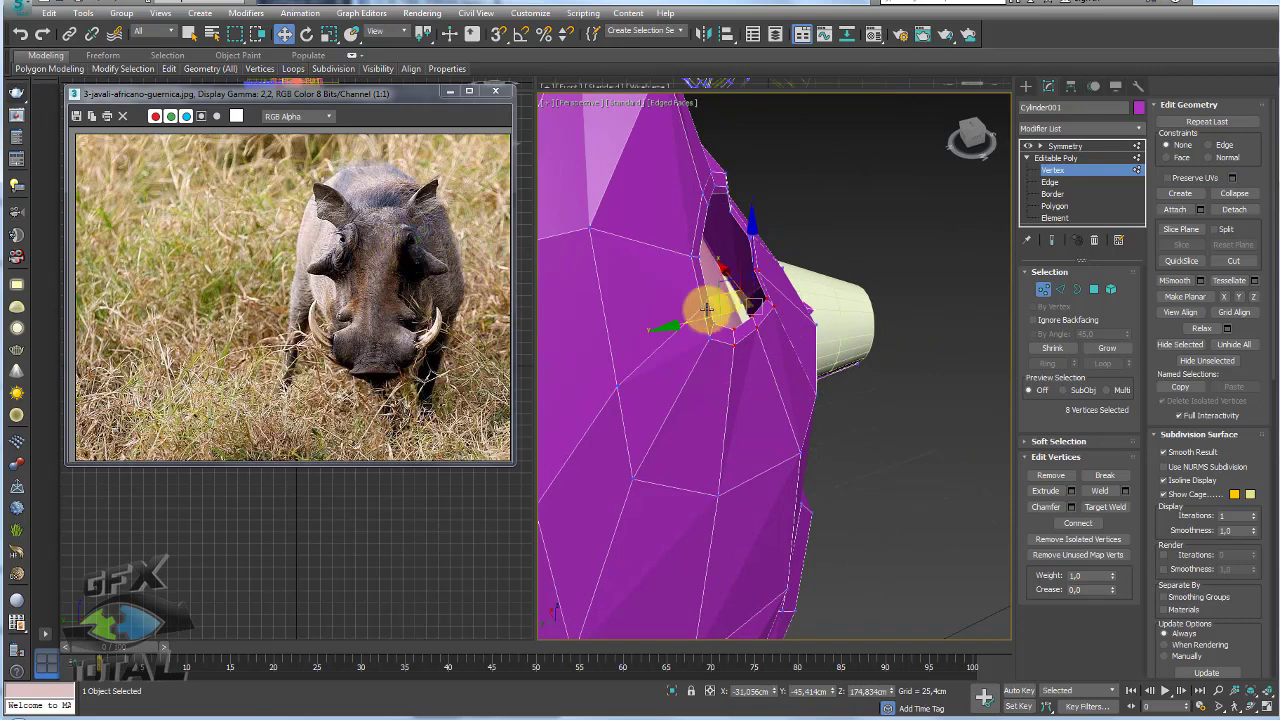
{"action": "left_click_drag", "start_coordinate": [702, 321], "coordinate": [728, 364]}
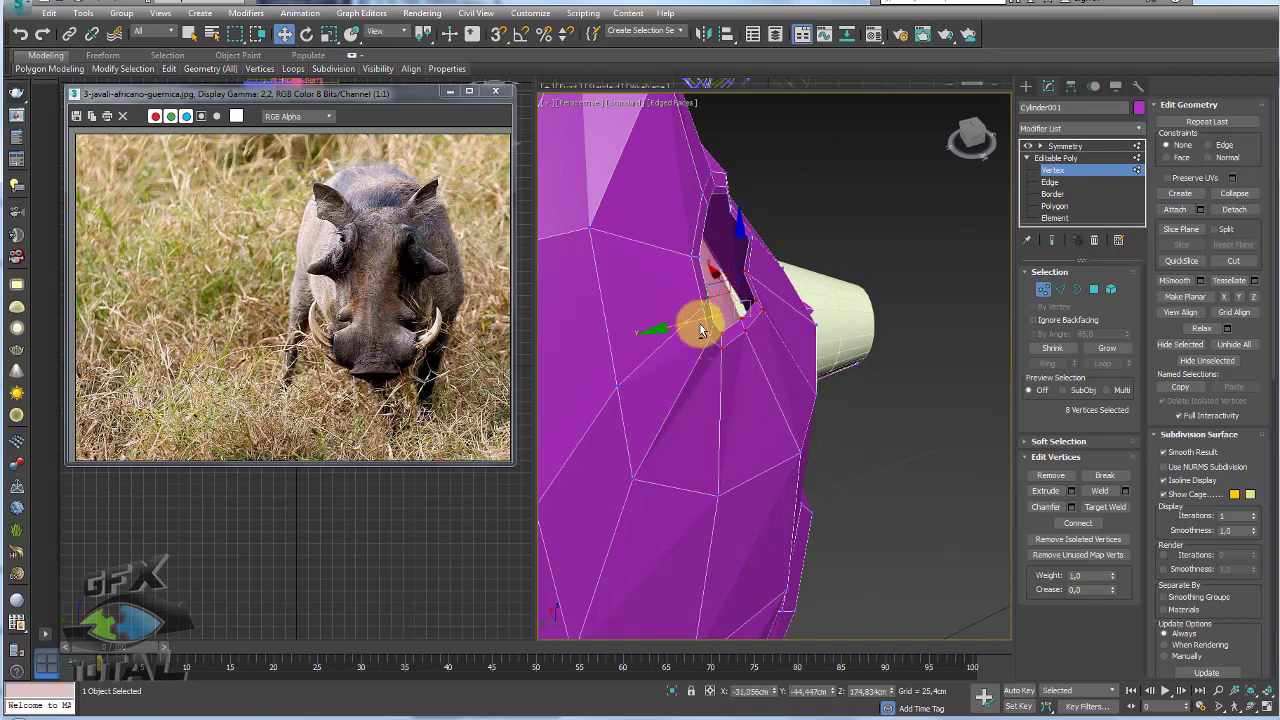
{"action": "left_click", "coordinate": [745, 320], "text": "alt"}
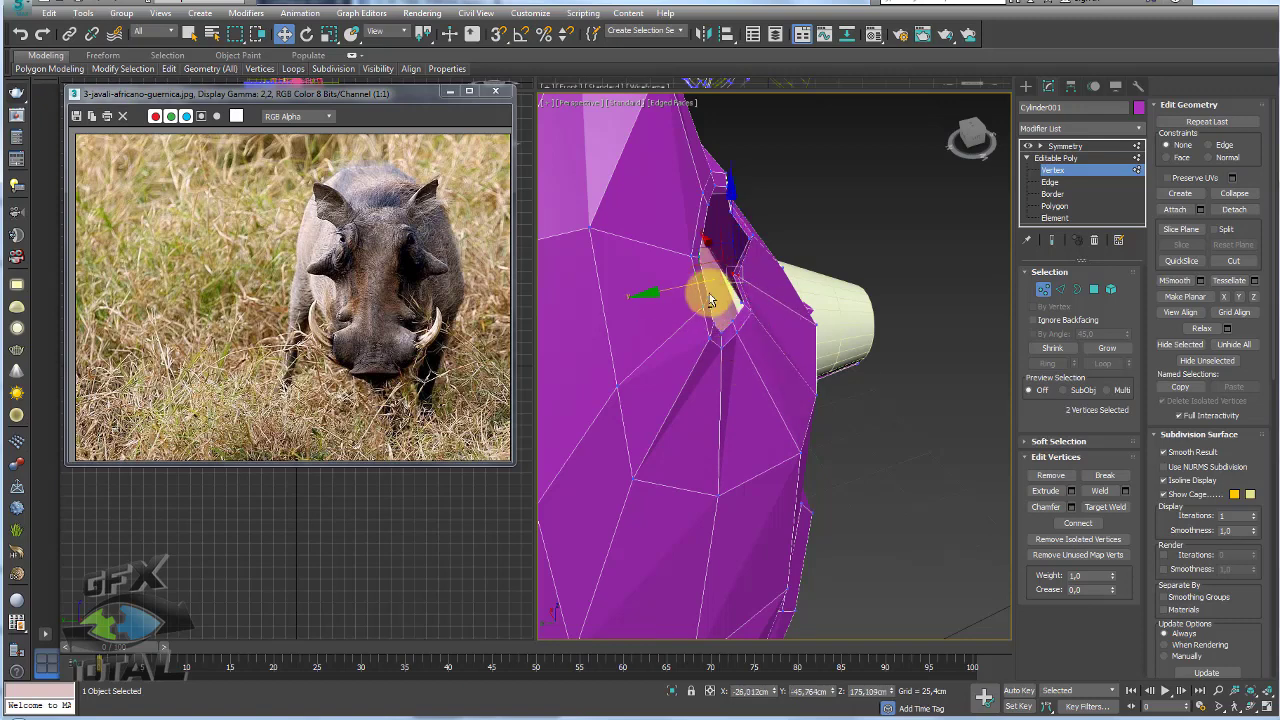
{"action": "middle_click_drag", "start_coordinate": [706, 286], "coordinate": [768, 261], "text": "alt"}
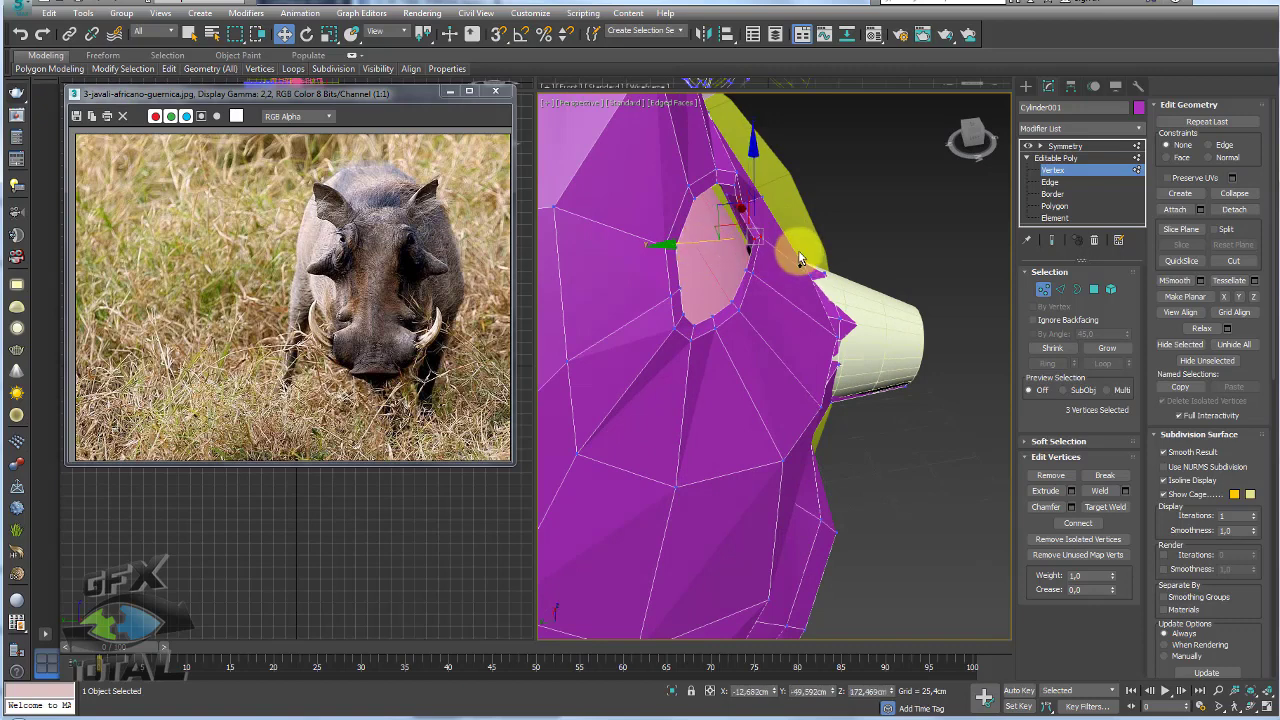
{"action": "middle_click_drag", "start_coordinate": [800, 243], "coordinate": [757, 273], "text": "alt"}
{"action": "left_click", "coordinate": [700, 243], "text": "alt"}
{"action": "mouse_move", "coordinate": [700, 243]}
{"action": "middle_mouse_down", "text": "alt"}
{"action": "mouse_move", "coordinate": [734, 269]}
{"action": "mouse_move", "coordinate": [788, 238]}
{"action": "middle_mouse_up", "text": "alt"}
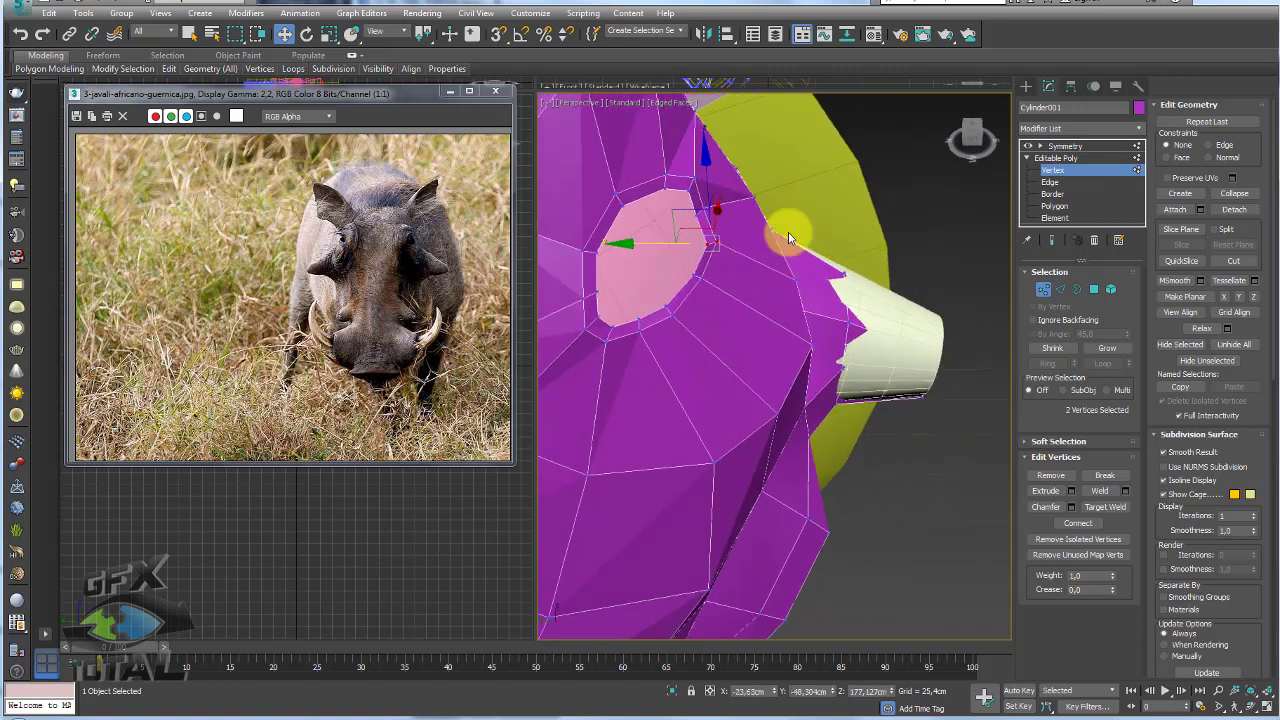
{"action": "mouse_move", "coordinate": [637, 250]}
{"action": "middle_mouse_down", "text": "alt"}
{"action": "mouse_move", "coordinate": [760, 234]}
{"action": "mouse_move", "coordinate": [777, 306]}
{"action": "mouse_move", "coordinate": [767, 281]}
{"action": "mouse_move", "coordinate": [763, 320]}
{"action": "middle_mouse_up", "text": "alt"}
{"action": "scroll", "coordinate": [777, 306], "scroll_direction": "up", "scroll_amount": 3}
{"action": "scroll", "coordinate": [792, 301], "scroll_direction": "up", "scroll_amount": 2}
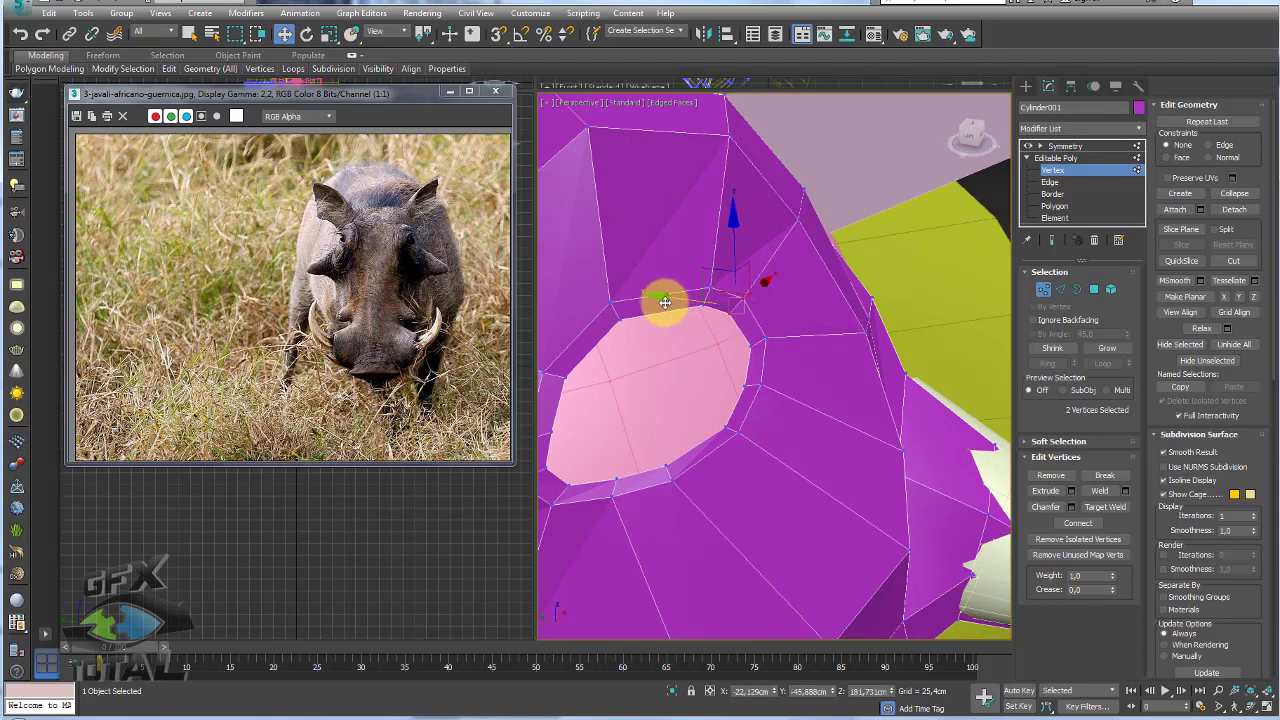
{"action": "scroll", "coordinate": [690, 330], "scroll_direction": "down", "scroll_amount": 3}
- Select the full border of the eye opening, ready for uniform scaling (R)
{"action": "mouse_move", "coordinate": [726, 362]}
{"action": "middle_mouse_down", "text": "alt"}
{"action": "mouse_move", "coordinate": [674, 320]}
{"action": "mouse_move", "coordinate": [734, 343]}
{"action": "mouse_move", "coordinate": [863, 346]}
{"action": "middle_mouse_up", "text": "alt"}
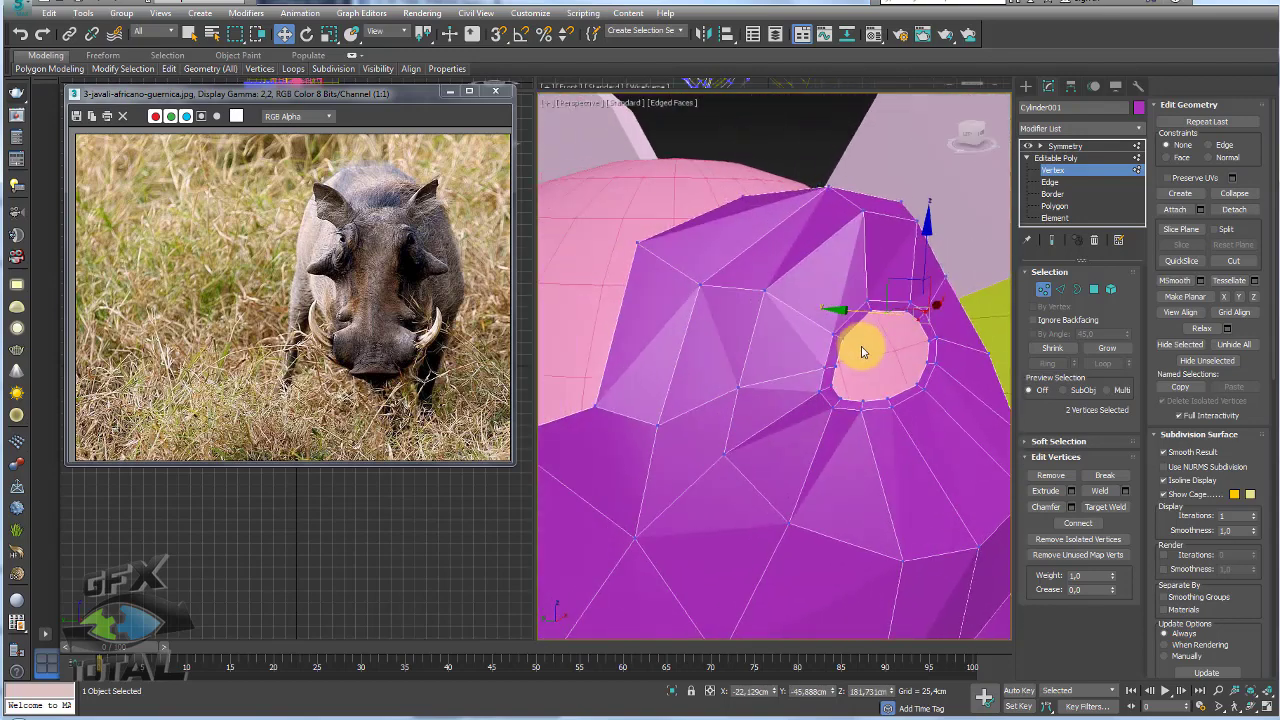
{"action": "left_click", "coordinate": [1077, 289]}
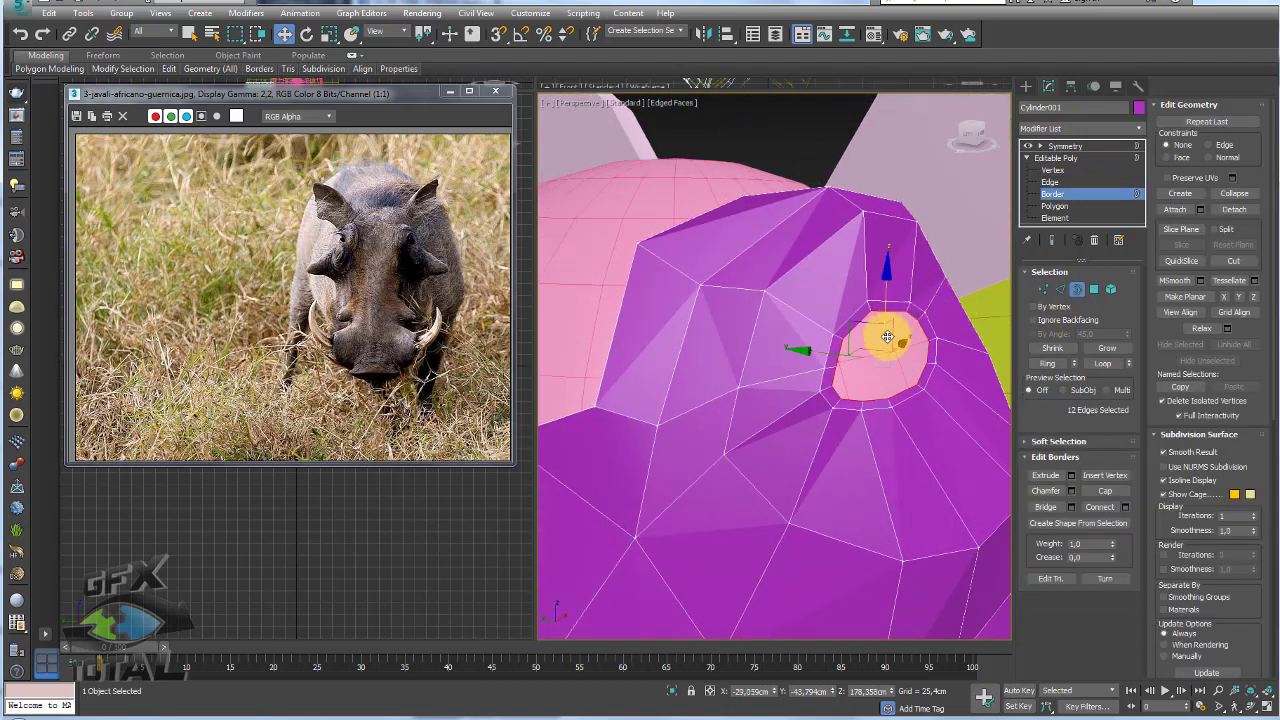
{"action": "scroll", "coordinate": [887, 337], "scroll_direction": "up", "scroll_amount": 2}
{"action": "scroll", "coordinate": [829, 337], "scroll_direction": "up", "scroll_amount": 1}
{"action": "middle_click_drag", "start_coordinate": [823, 363], "coordinate": [801, 340], "text": "alt"}
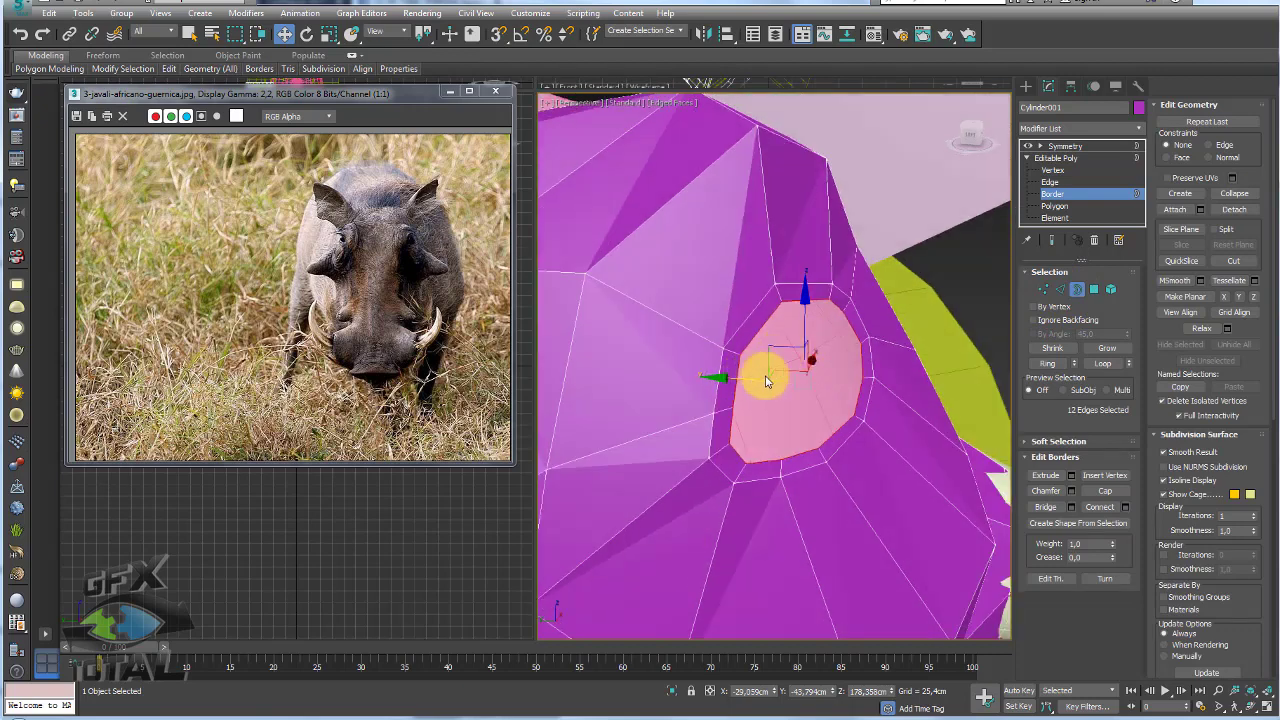
{"action": "key", "text": "r"}
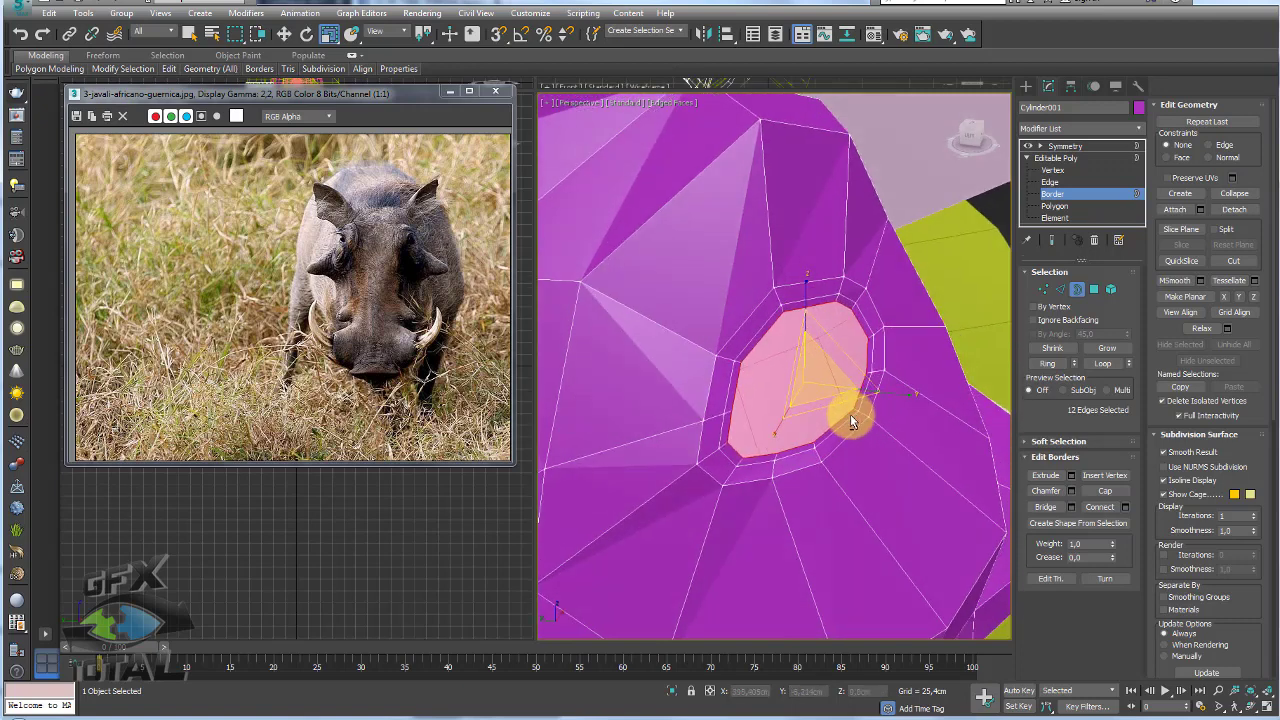
{"action": "scroll", "coordinate": [850, 414], "scroll_direction": "up", "scroll_amount": 2}
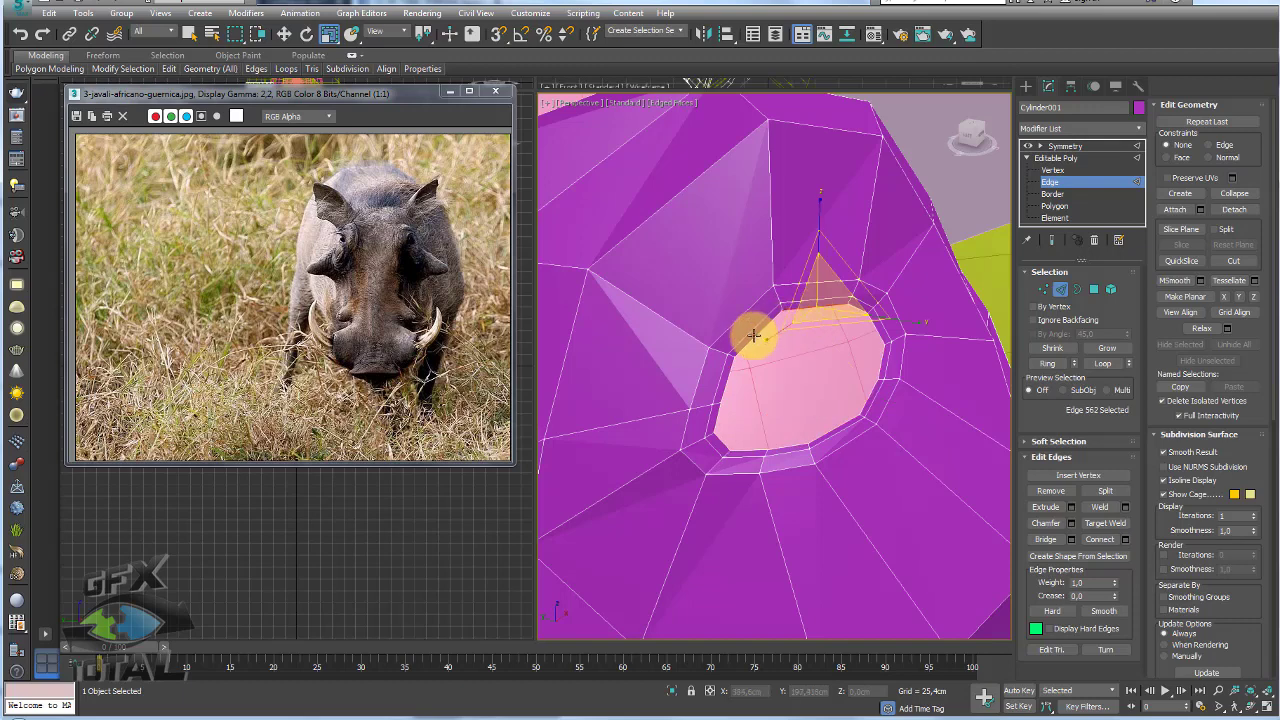
- Select rim edges on the upper side of the eye hole and nudge them slightly
{"action": "left_click", "coordinate": [744, 348]}
{"action": "left_click", "coordinate": [717, 408], "text": "ctrl"}
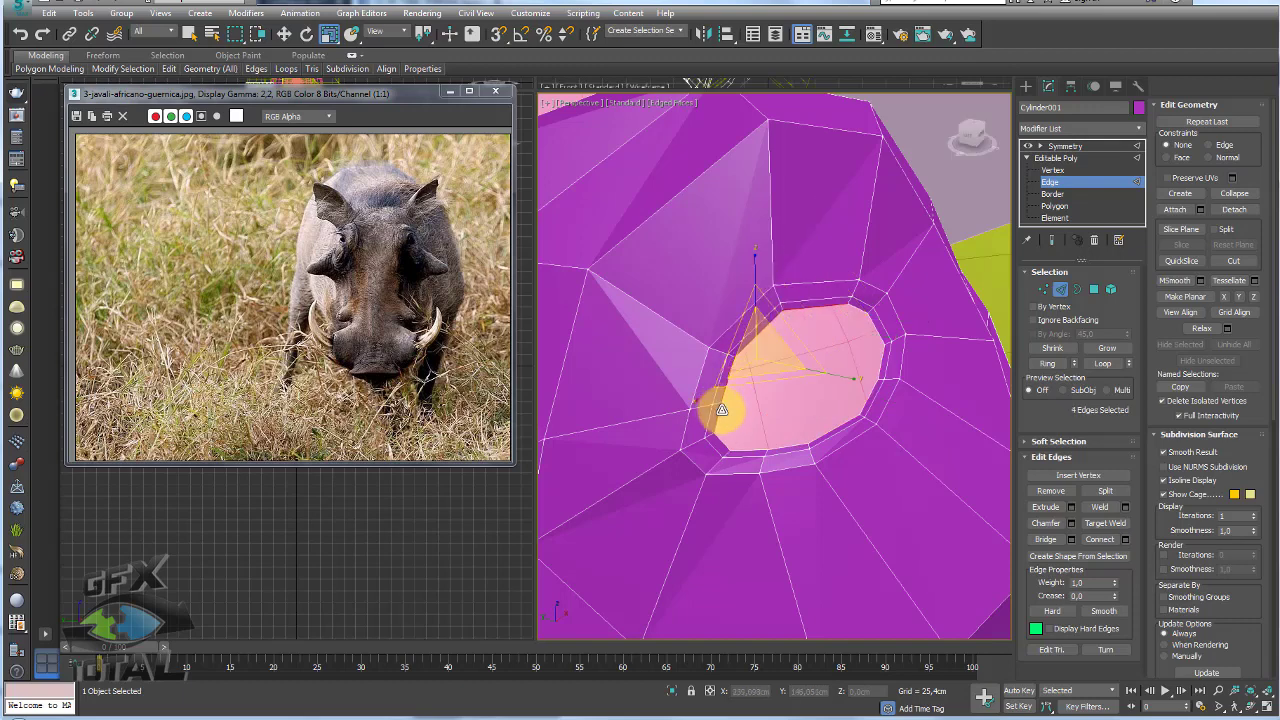
{"action": "left_click", "coordinate": [857, 305], "text": "ctrl"}
{"action": "left_click", "coordinate": [851, 345], "text": "ctrl"}
{"action": "middle_click_drag", "start_coordinate": [851, 350], "coordinate": [857, 340], "text": "alt"}
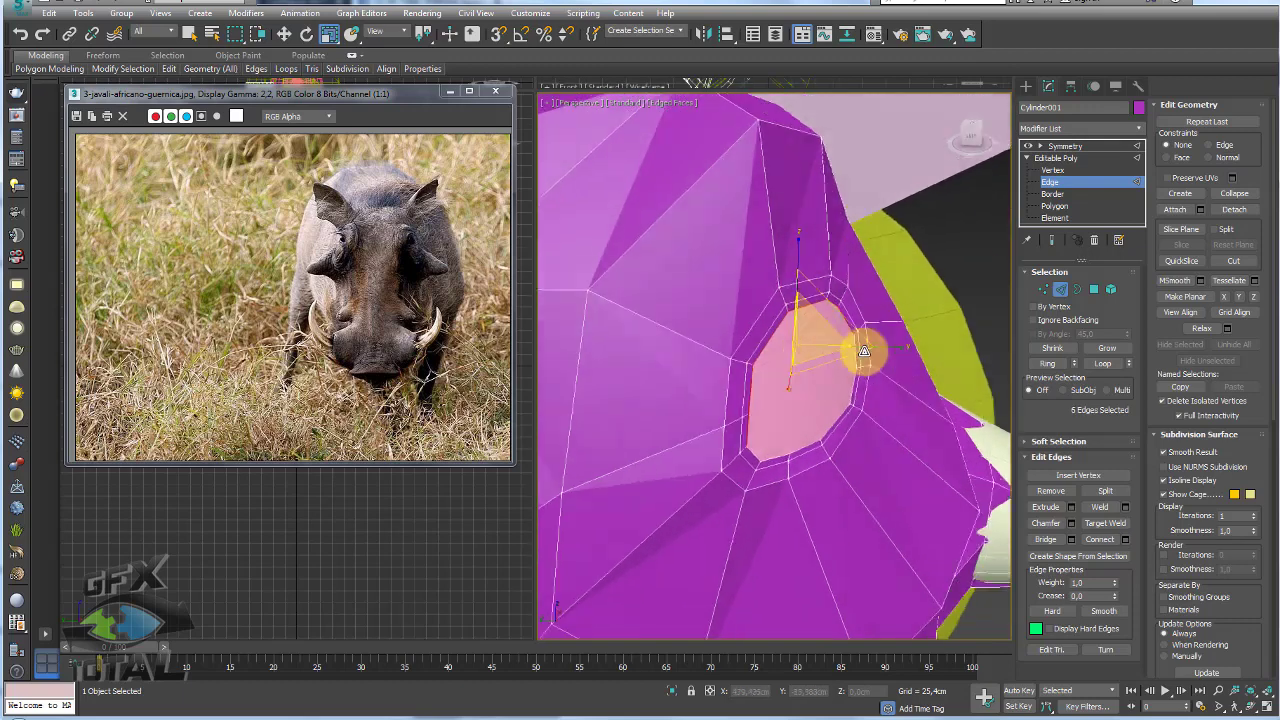
{"action": "left_click", "coordinate": [803, 463], "text": "alt"}
{"action": "middle_click_drag", "start_coordinate": [718, 438], "coordinate": [814, 377], "text": "alt"}
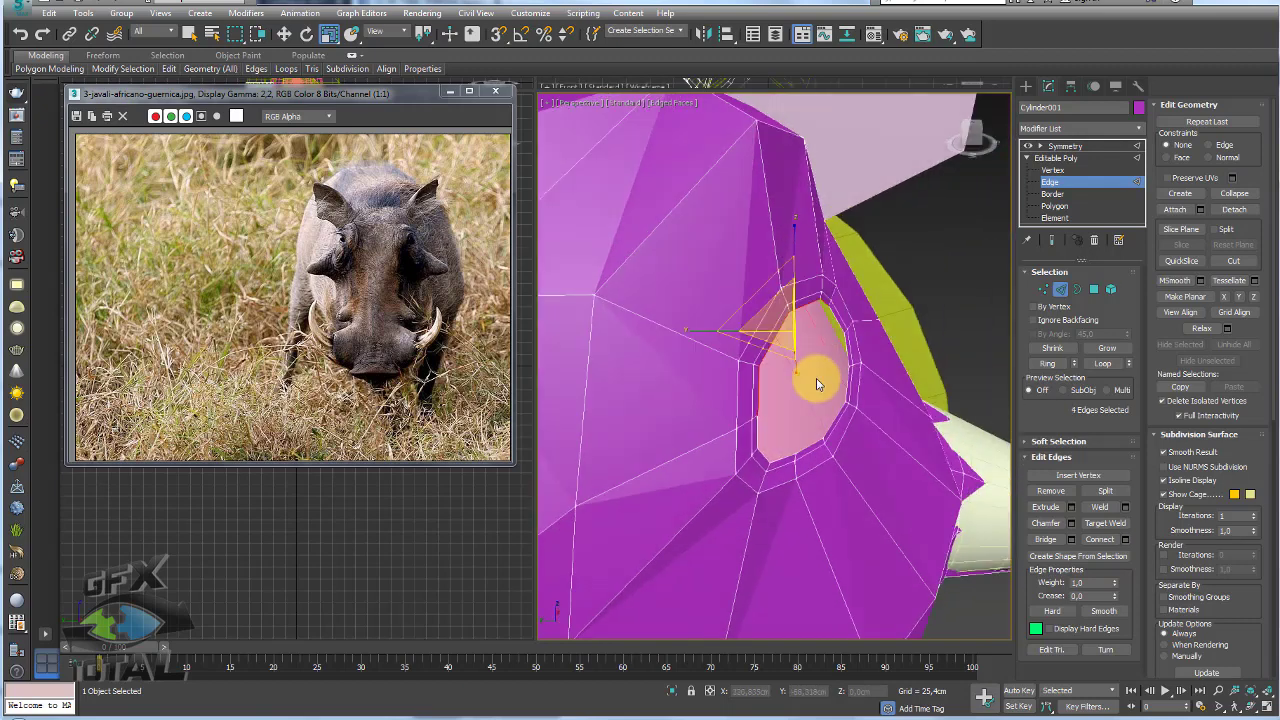
{"action": "key", "text": "w"}
{"action": "left_click", "coordinate": [733, 333], "text": "alt"}
{"action": "middle_click_drag", "start_coordinate": [780, 338], "coordinate": [766, 314], "text": "alt"}
{"action": "left_click_drag", "start_coordinate": [766, 314], "coordinate": [780, 322]}
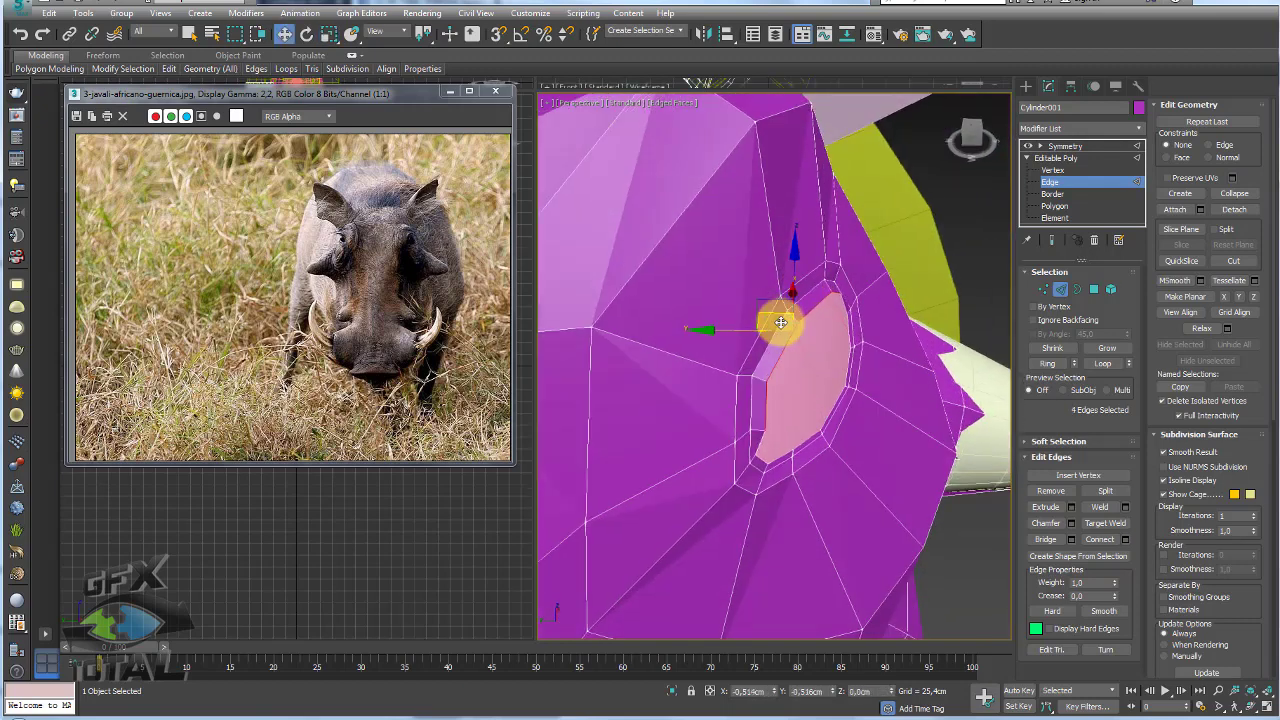
- Select edges along the right and lower rim of the eye hole
{"action": "middle_click_drag", "start_coordinate": [832, 389], "coordinate": [816, 447], "text": "alt"}
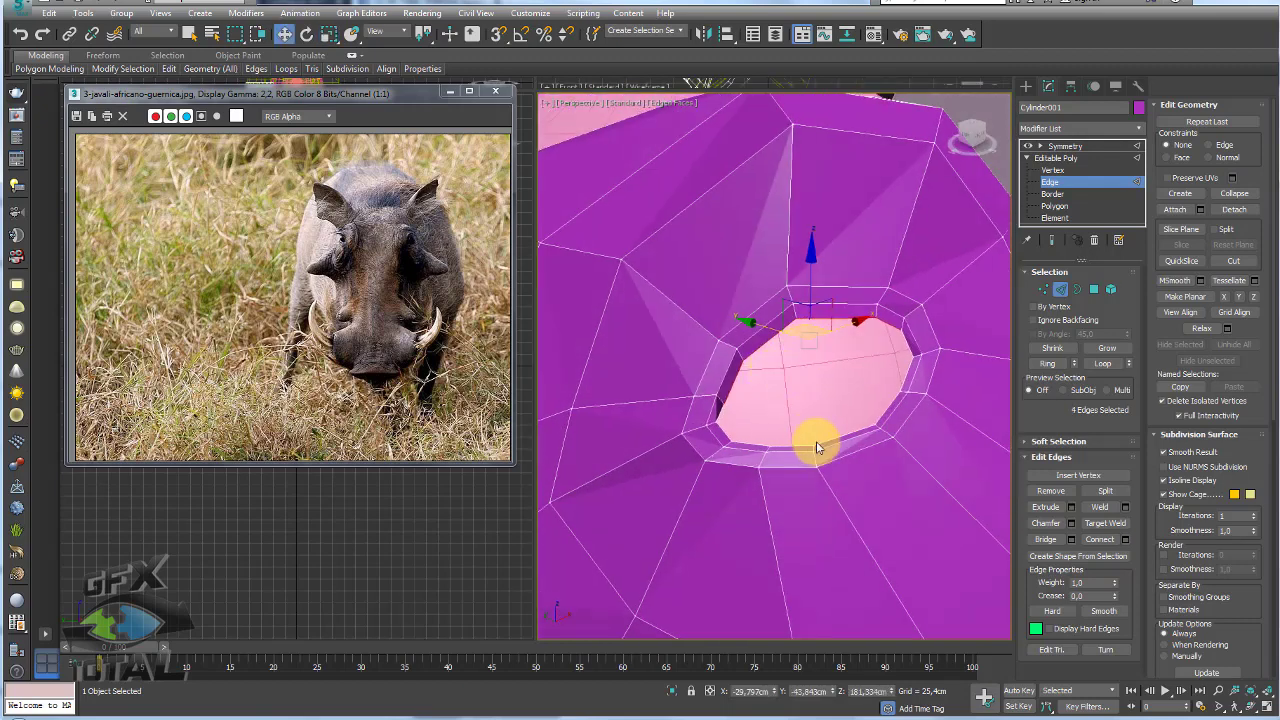
{"action": "left_click", "coordinate": [832, 447], "text": "alt"}
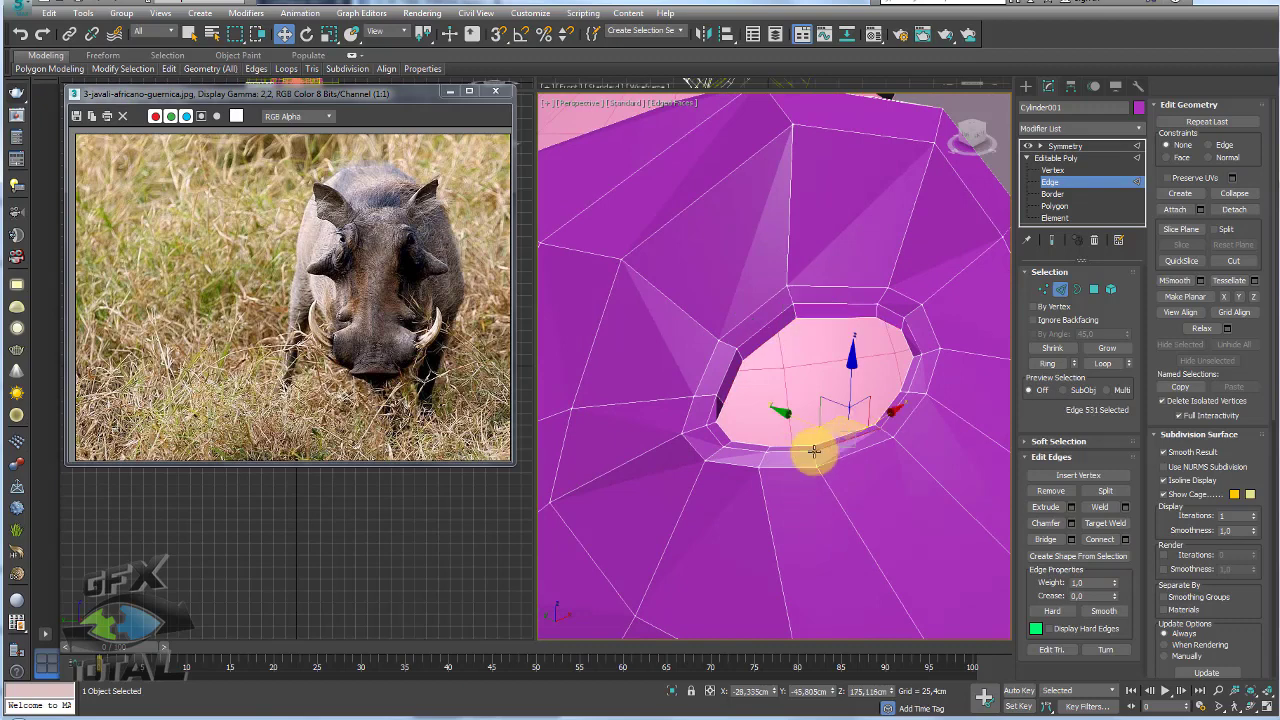
{"action": "left_click", "coordinate": [908, 386], "text": "ctrl"}
{"action": "middle_click_drag", "start_coordinate": [885, 435], "coordinate": [854, 381], "text": "alt"}
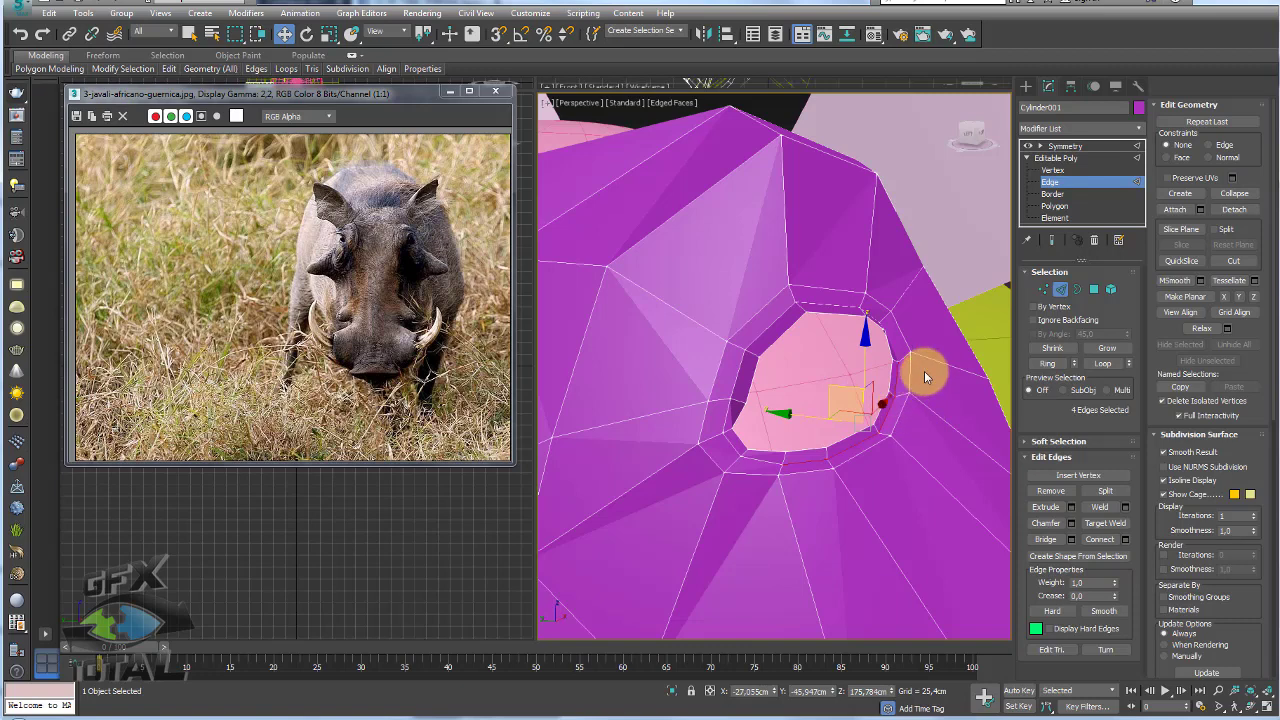
{"action": "middle_click_drag", "start_coordinate": [843, 400], "coordinate": [777, 494], "text": "alt"}
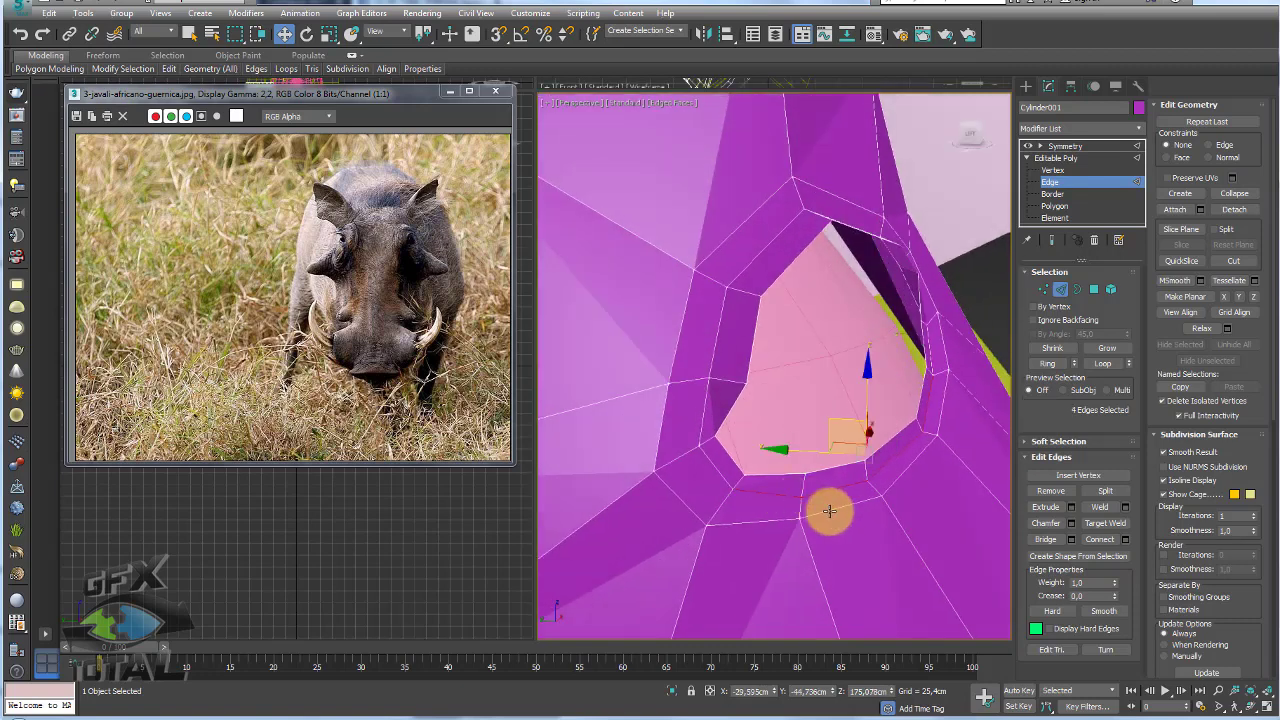
{"action": "left_click", "coordinate": [860, 500], "text": "ctrl"}
{"action": "left_click", "coordinate": [908, 460], "text": "ctrl"}
{"action": "left_click", "coordinate": [923, 433], "text": "ctrl"}
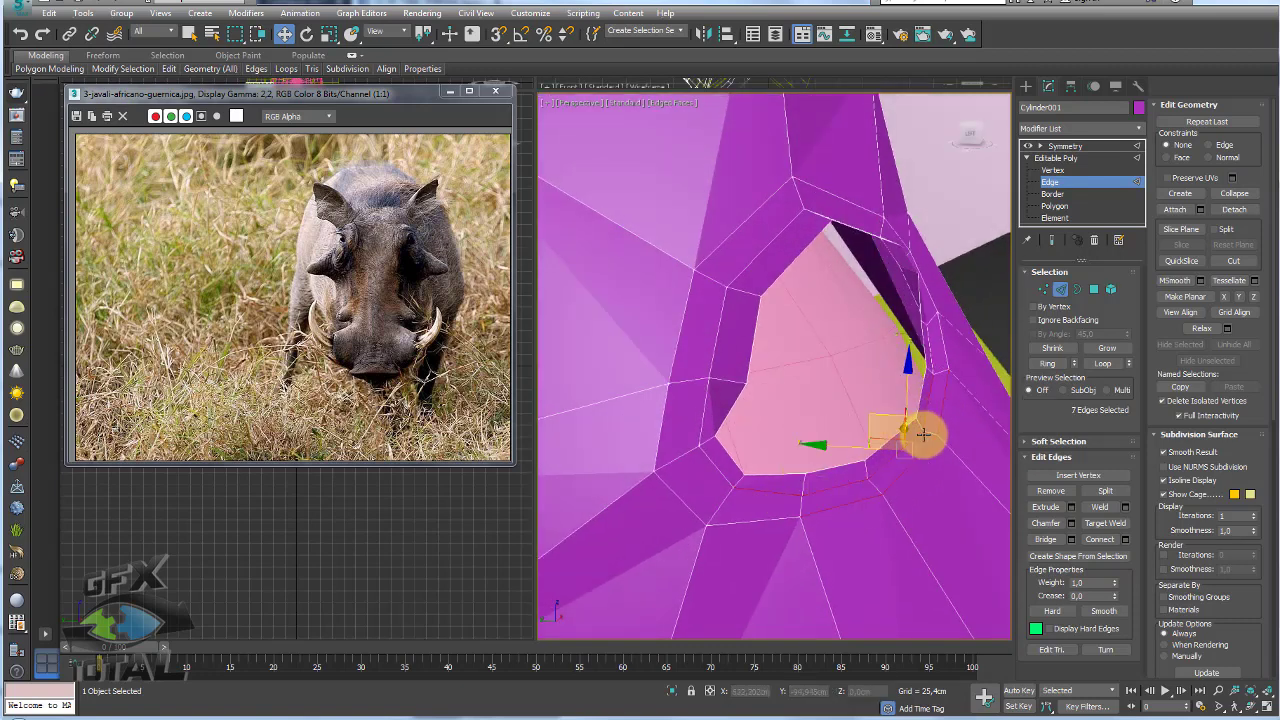
{"action": "middle_click_drag", "start_coordinate": [923, 433], "coordinate": [871, 423], "text": "alt"}
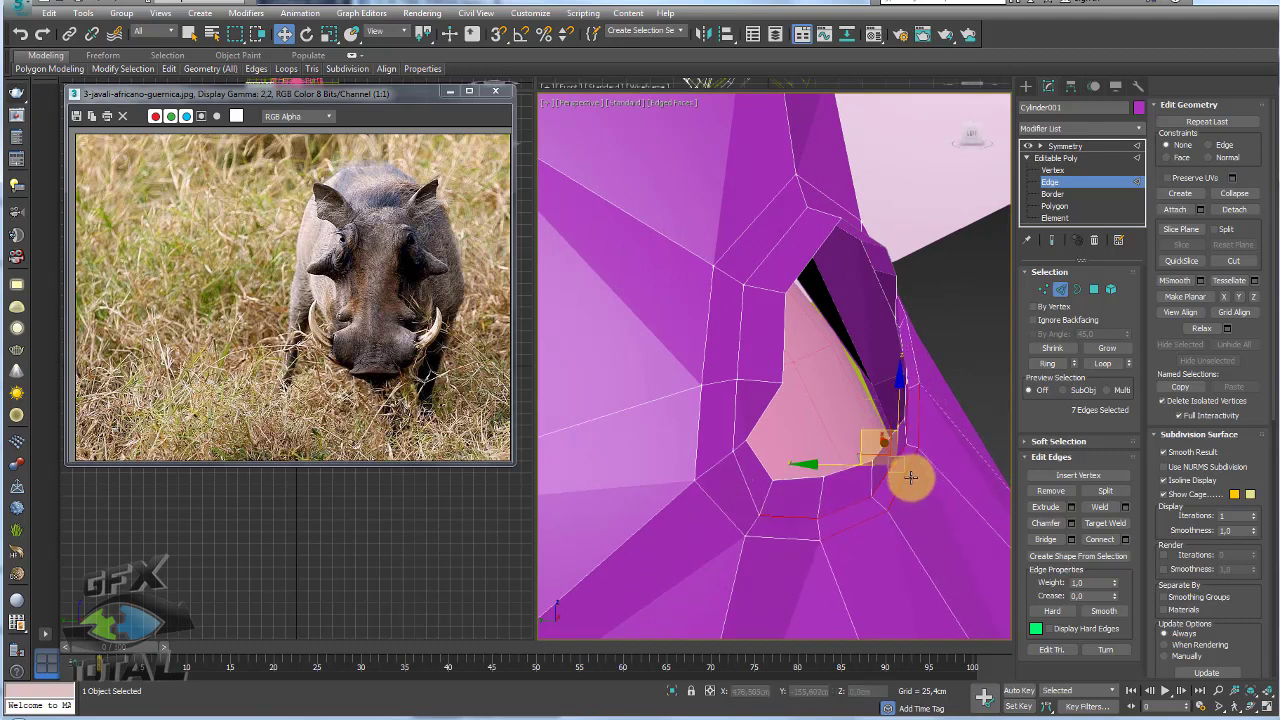
{"action": "left_click", "coordinate": [920, 434]}
{"action": "left_click", "coordinate": [905, 457], "text": "ctrl"}
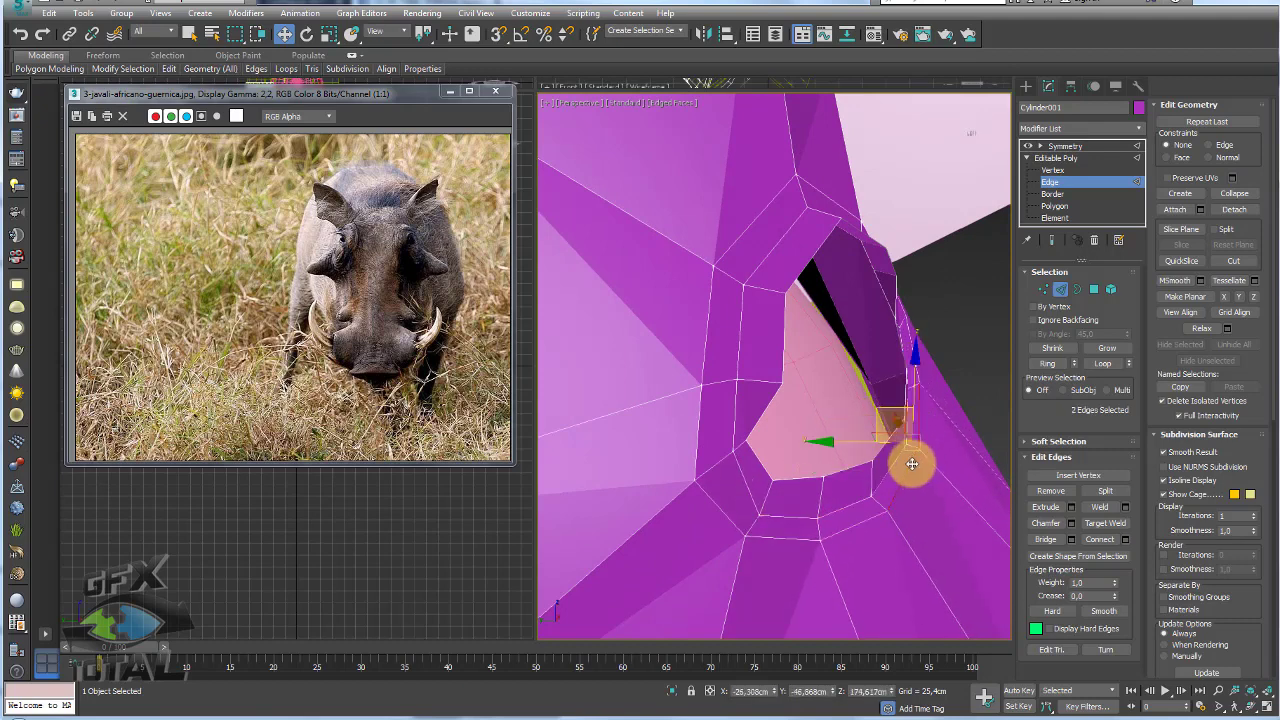
{"action": "left_click", "coordinate": [870, 520], "text": "ctrl"}
{"action": "left_click", "coordinate": [808, 537], "text": "ctrl"}
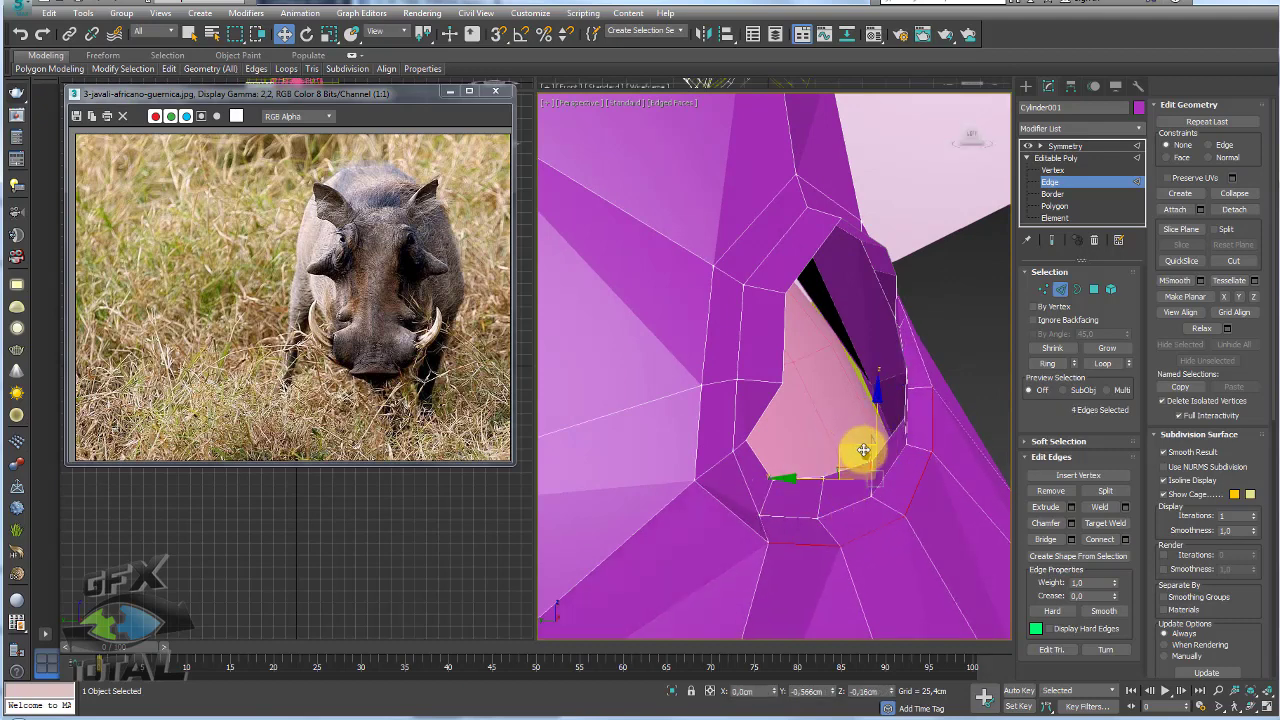
{"action": "mouse_move", "coordinate": [863, 450]}
{"action": "middle_mouse_down", "text": "alt"}
{"action": "mouse_move", "coordinate": [851, 463]}
{"action": "mouse_move", "coordinate": [927, 473]}
{"action": "mouse_move", "coordinate": [894, 403]}
{"action": "middle_mouse_up", "text": "alt"}
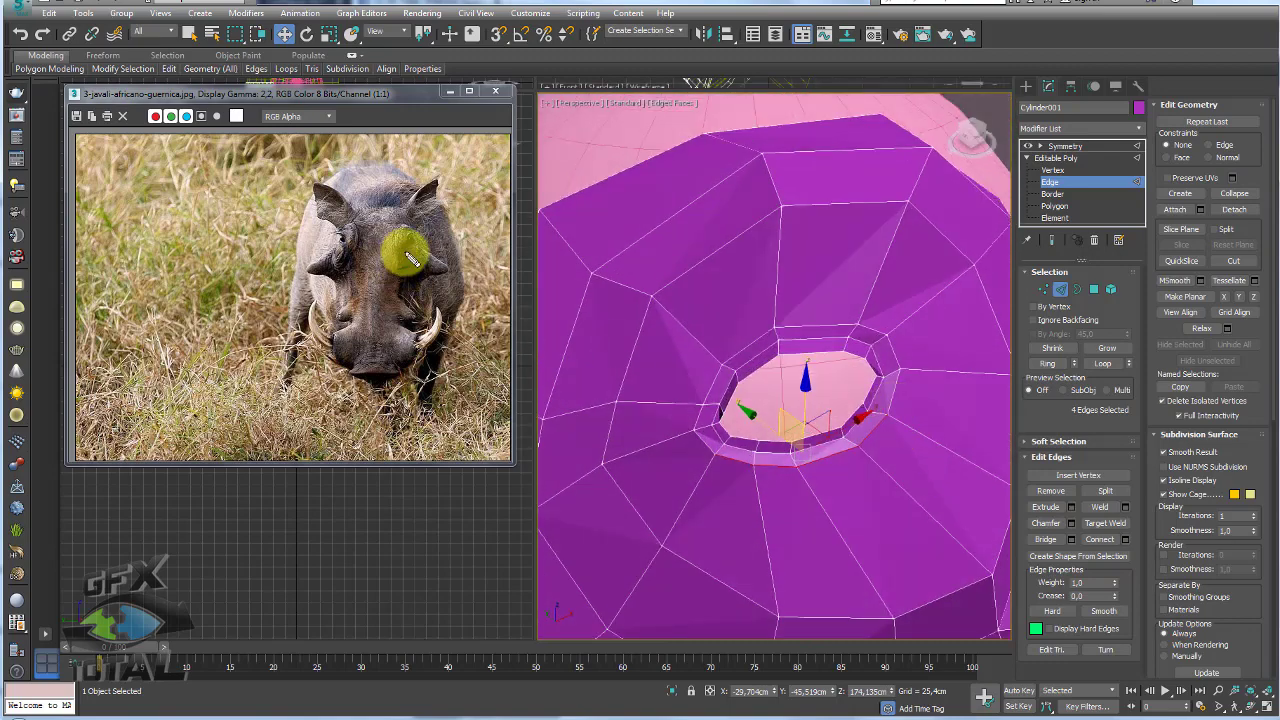
{"action": "mouse_move", "coordinate": [889, 423]}
{"action": "middle_mouse_down", "text": "alt"}
{"action": "mouse_move", "coordinate": [905, 437]}
{"action": "mouse_move", "coordinate": [862, 428]}
{"action": "mouse_move", "coordinate": [894, 461]}
{"action": "middle_mouse_up", "text": "alt"}
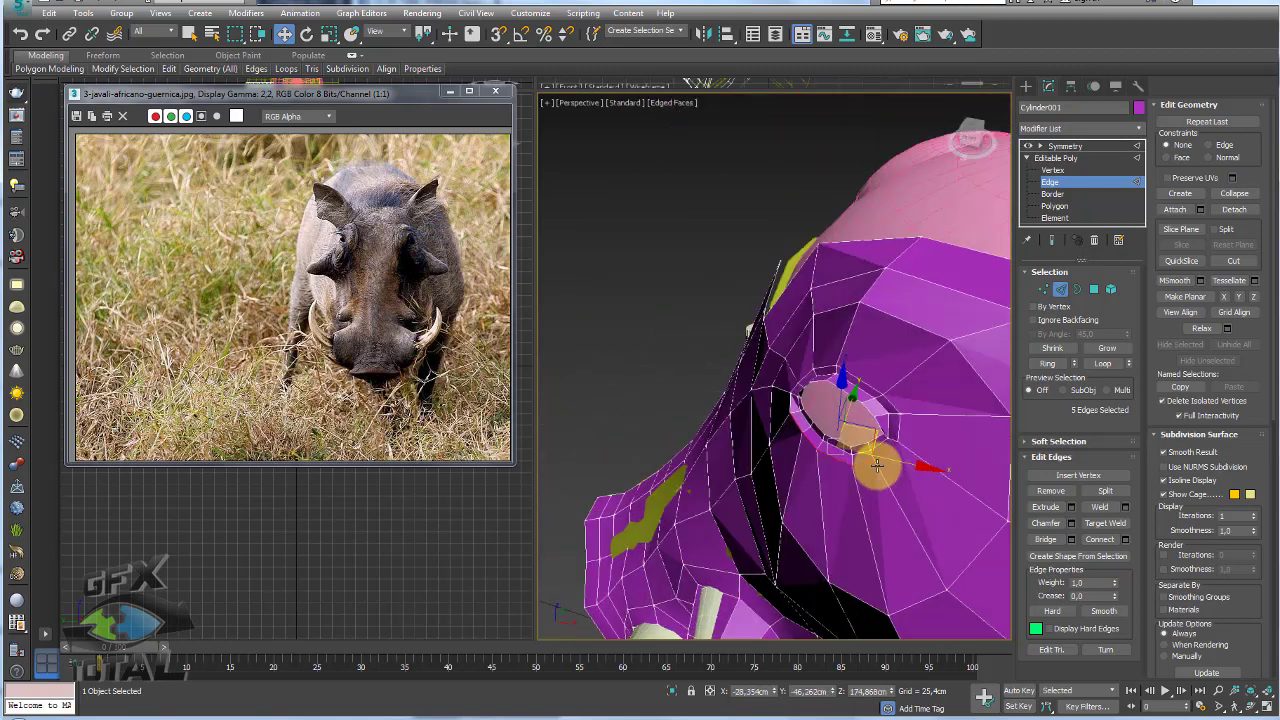
- Select four brow edges above the eye hole and lower them into place
{"action": "left_click", "coordinate": [893, 453]}
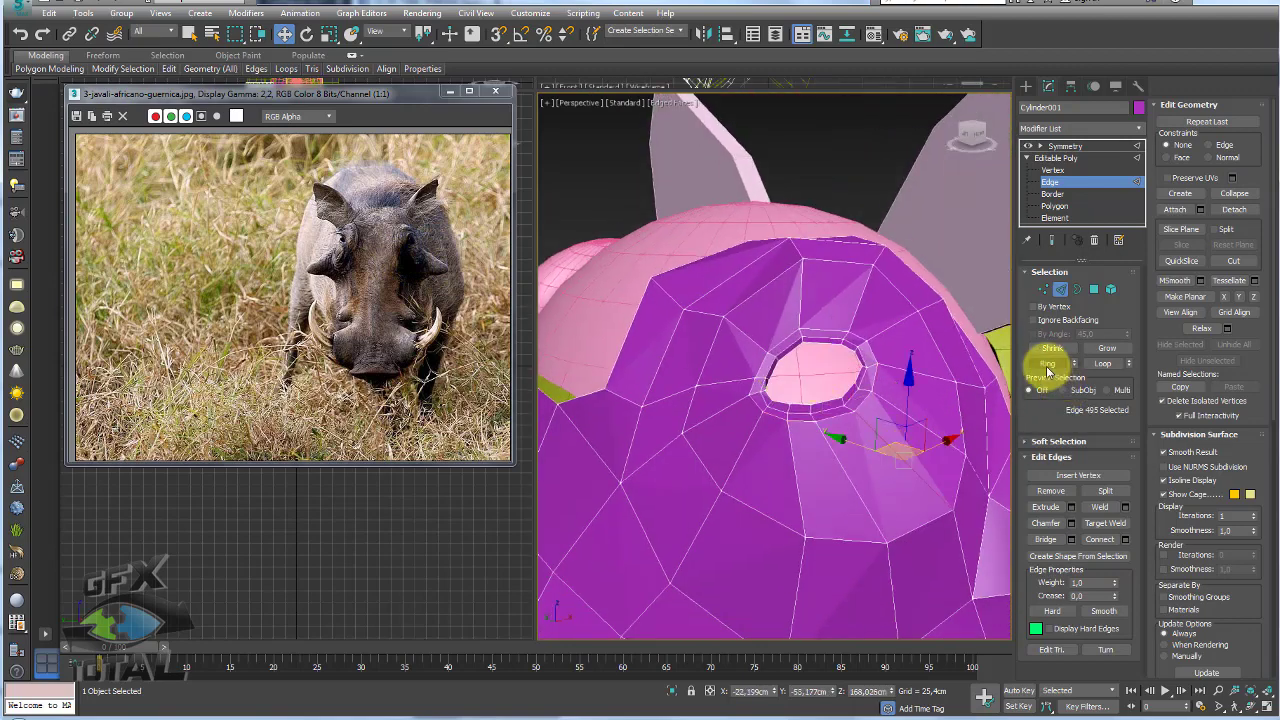
{"action": "left_click", "coordinate": [1046, 364]}
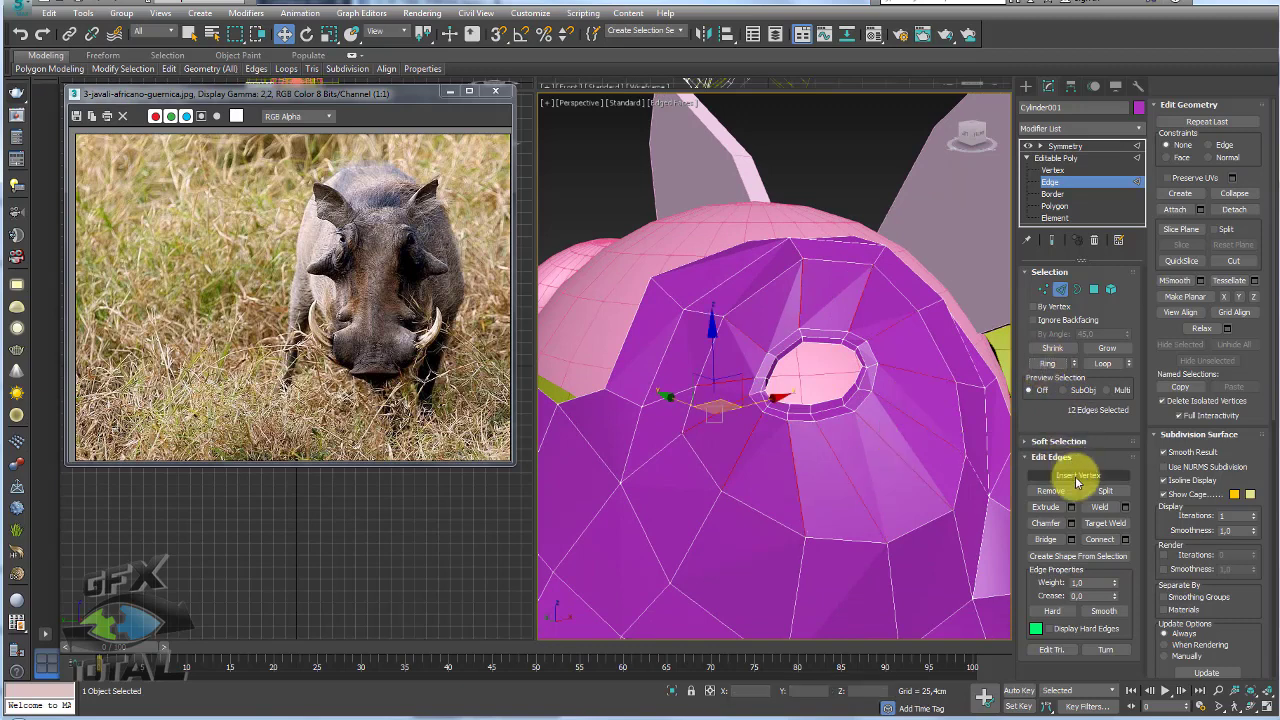
{"action": "left_click", "coordinate": [1096, 536]}
{"action": "mouse_move", "coordinate": [921, 420]}
{"action": "middle_mouse_down", "text": "alt"}
{"action": "mouse_move", "coordinate": [866, 429]}
{"action": "mouse_move", "coordinate": [943, 509]}
{"action": "middle_mouse_up", "text": "alt"}
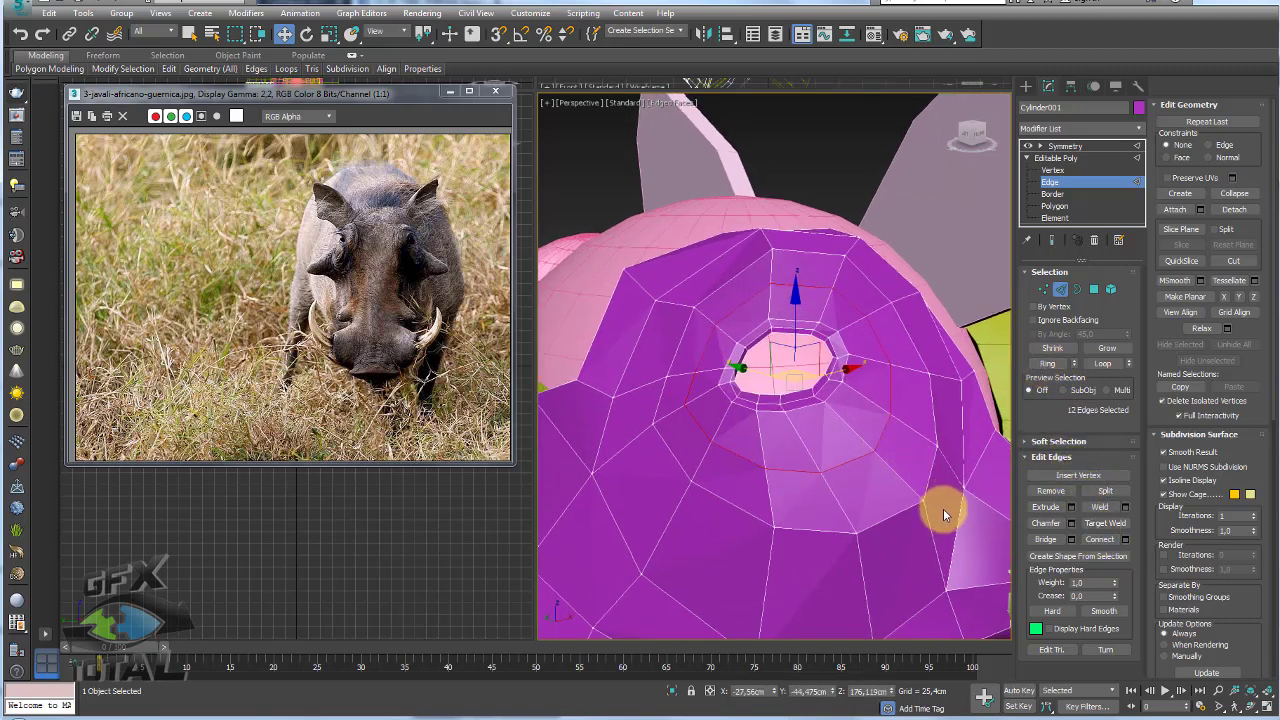
{"action": "left_click_drag", "start_coordinate": [688, 425], "coordinate": [903, 449], "text": "alt"}
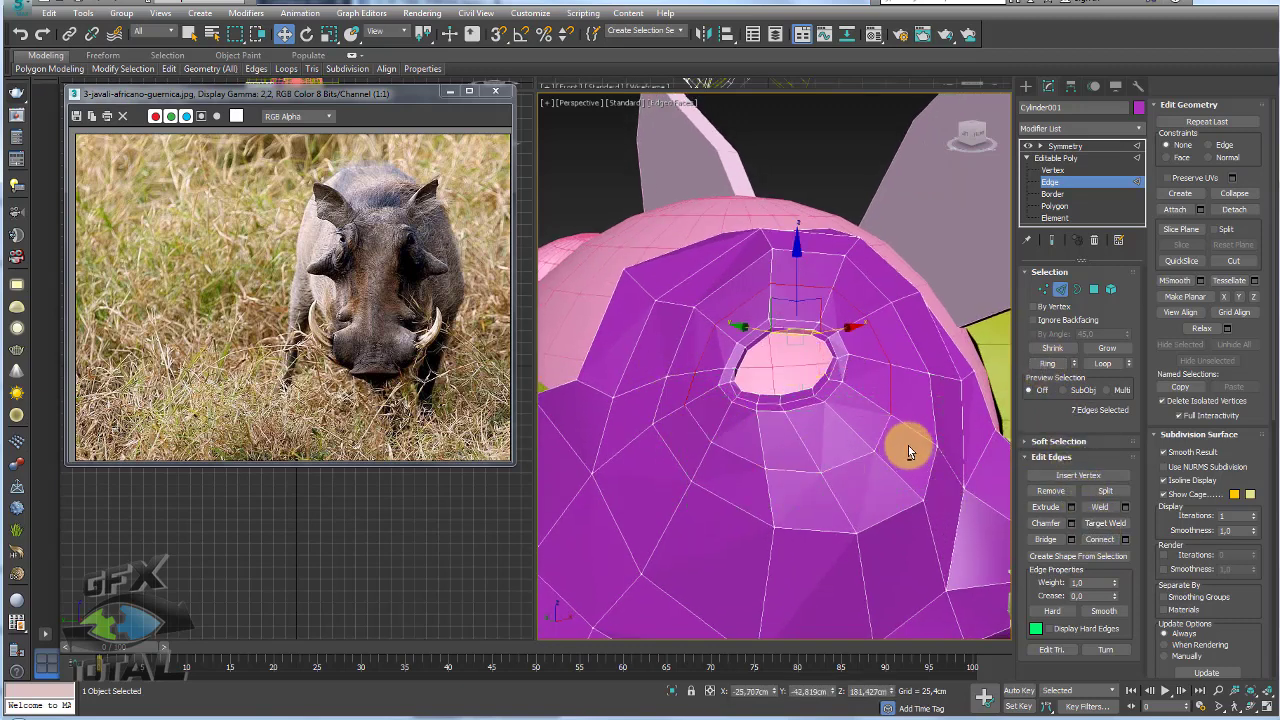
{"action": "mouse_move", "coordinate": [903, 449]}
{"action": "middle_mouse_down", "text": "alt"}
{"action": "mouse_move", "coordinate": [851, 377]}
{"action": "mouse_move", "coordinate": [752, 485]}
{"action": "middle_mouse_up", "text": "alt"}
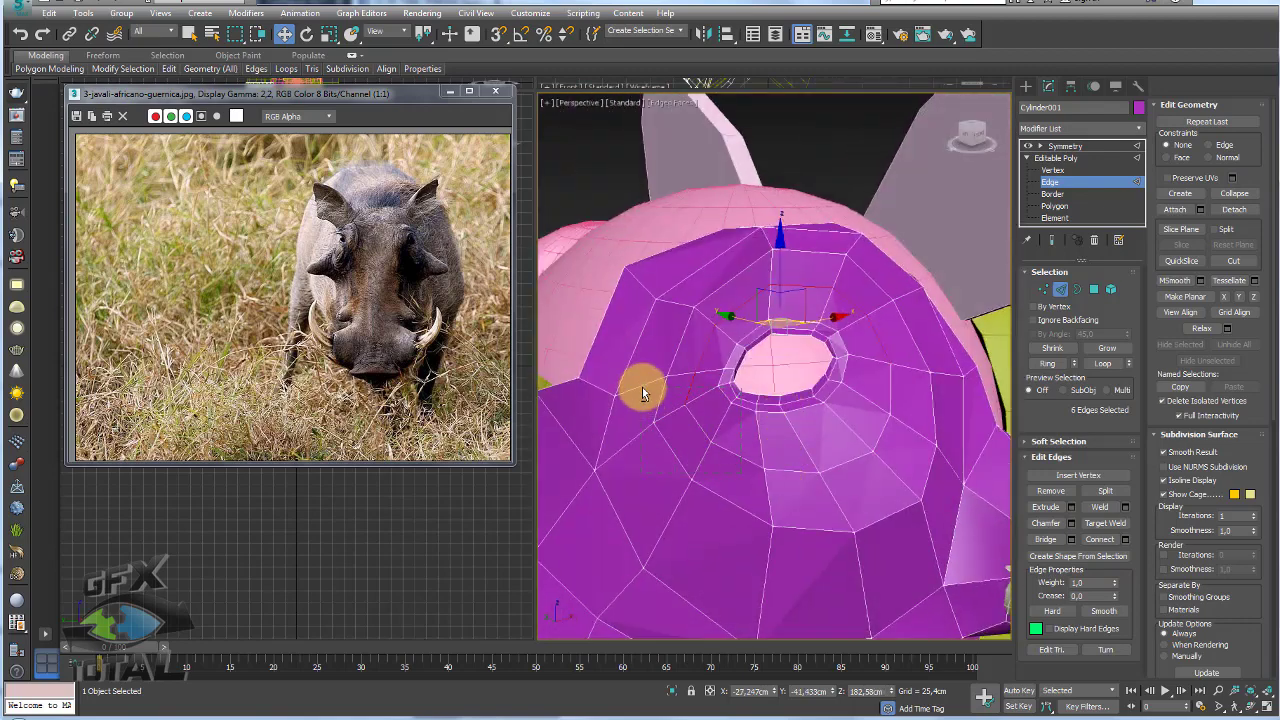
{"action": "left_click_drag", "start_coordinate": [640, 386], "coordinate": [915, 412], "text": "alt"}
{"action": "middle_click_drag", "start_coordinate": [878, 337], "coordinate": [900, 351], "text": "alt"}
{"action": "left_click_drag", "start_coordinate": [738, 309], "coordinate": [727, 307]}
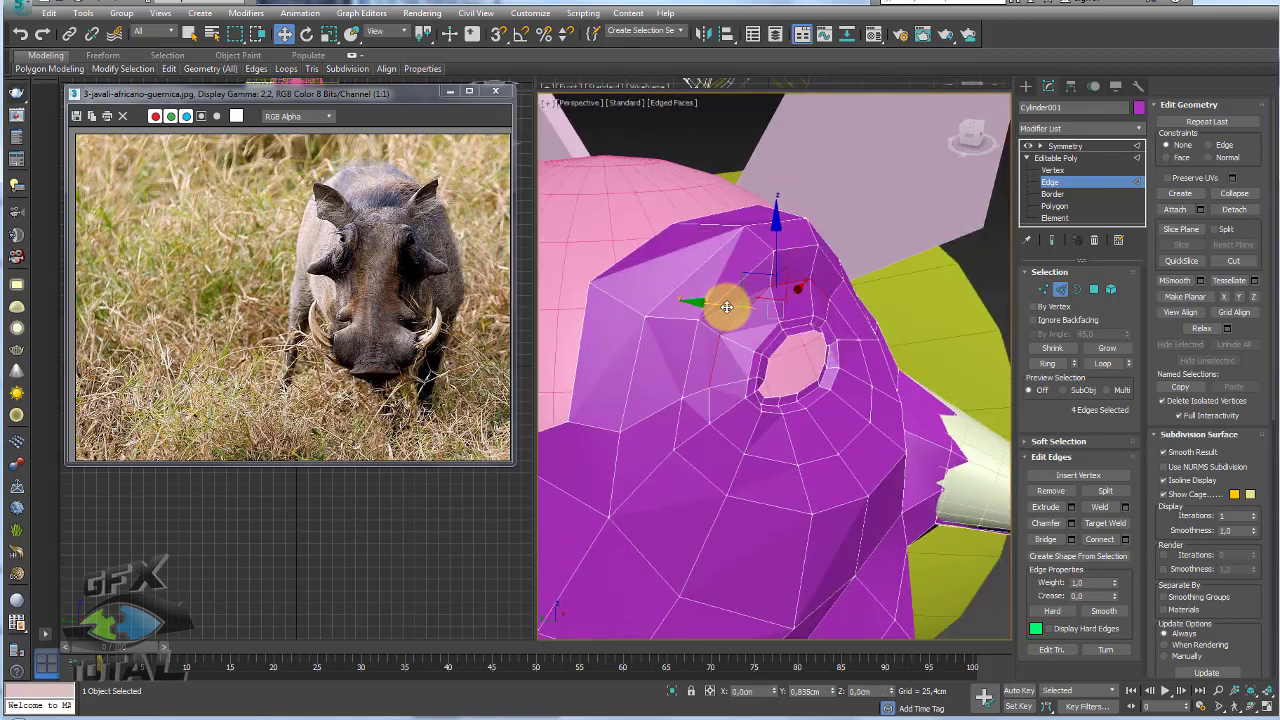
{"action": "middle_click_drag", "start_coordinate": [727, 307], "coordinate": [834, 291], "text": "alt"}
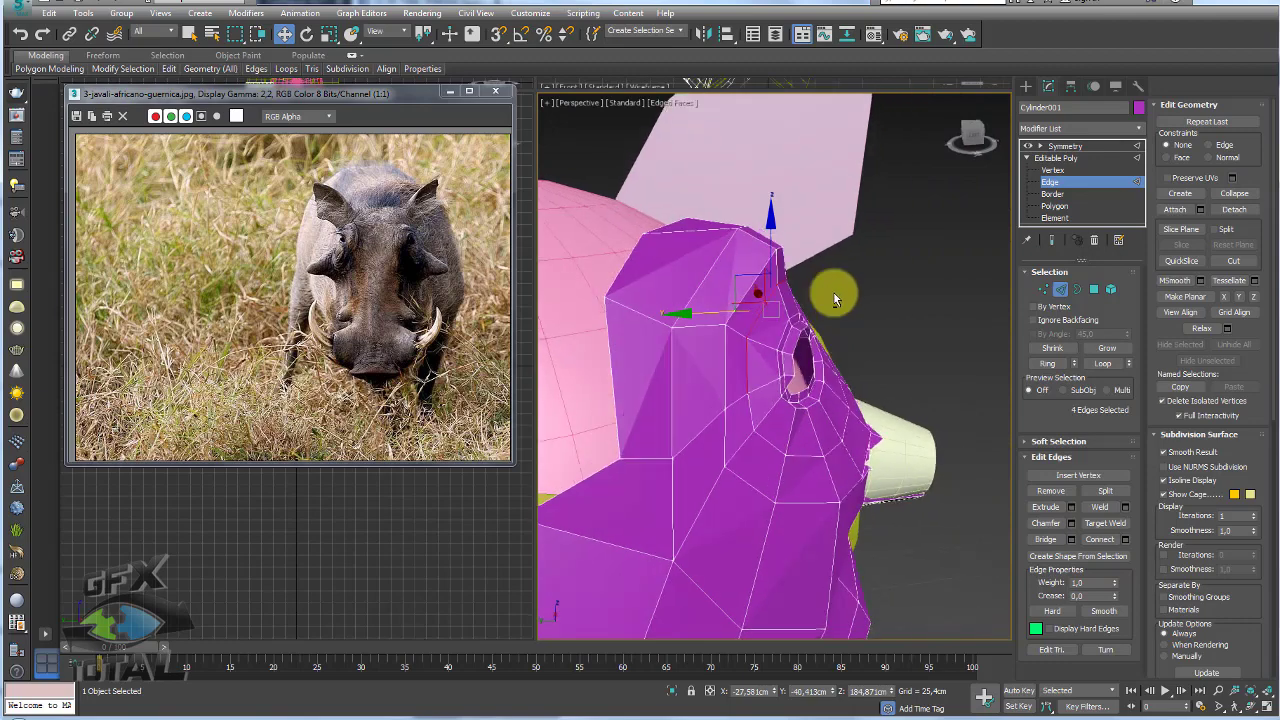
{"action": "left_click_drag", "start_coordinate": [749, 272], "coordinate": [768, 271]}
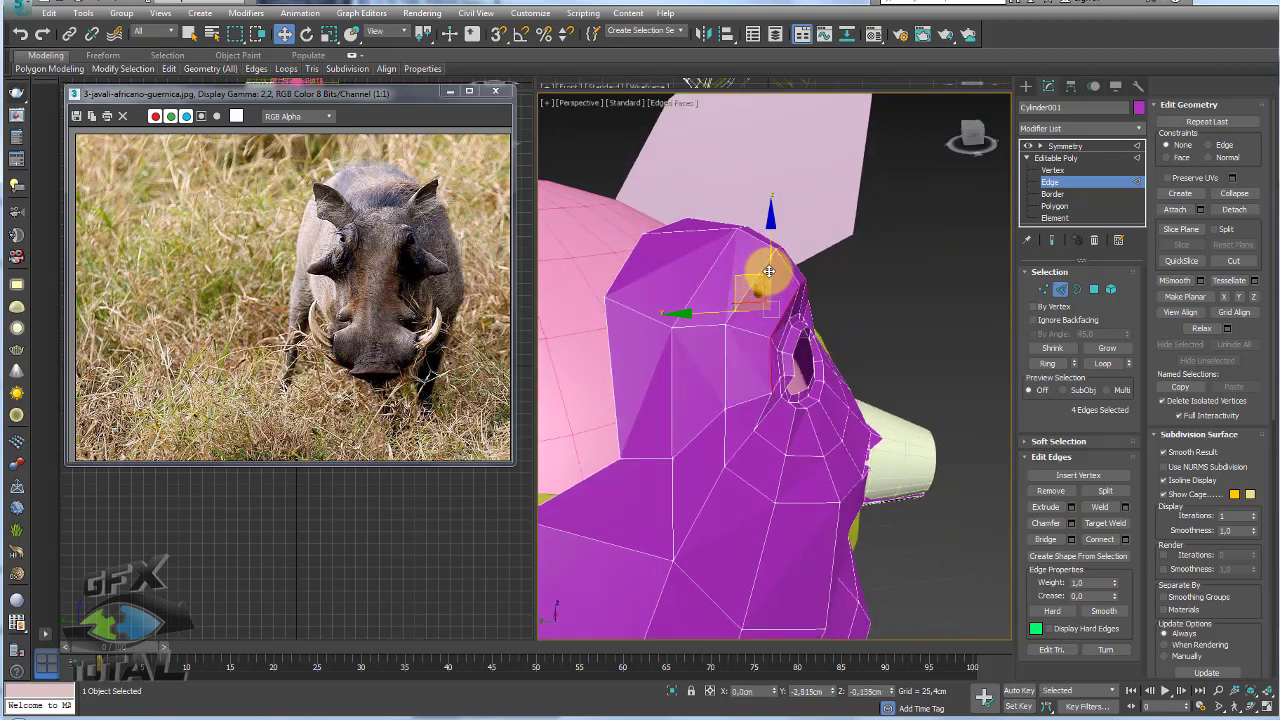
{"action": "mouse_move", "coordinate": [769, 270]}
{"action": "middle_mouse_down", "text": "alt"}
{"action": "mouse_move", "coordinate": [845, 318]}
{"action": "mouse_move", "coordinate": [794, 300]}
{"action": "mouse_move", "coordinate": [837, 286]}
{"action": "middle_mouse_up", "text": "alt"}
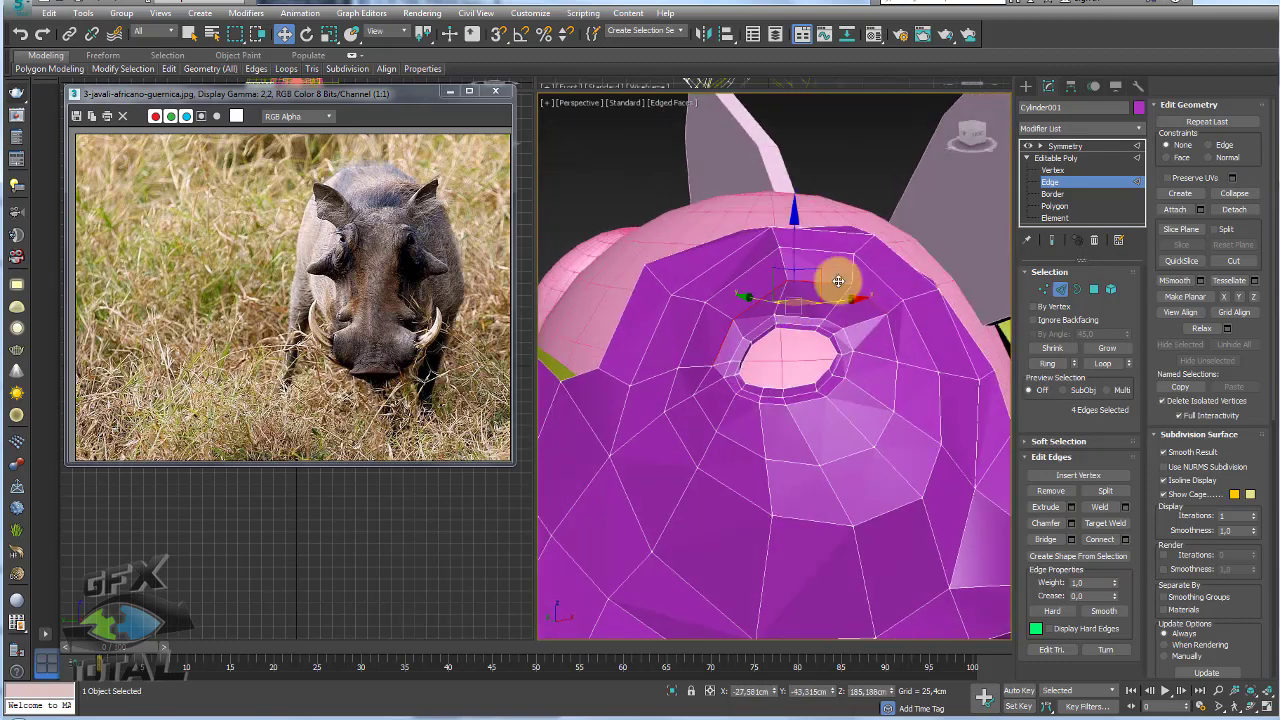
{"action": "left_click_drag", "start_coordinate": [819, 269], "coordinate": [806, 275]}
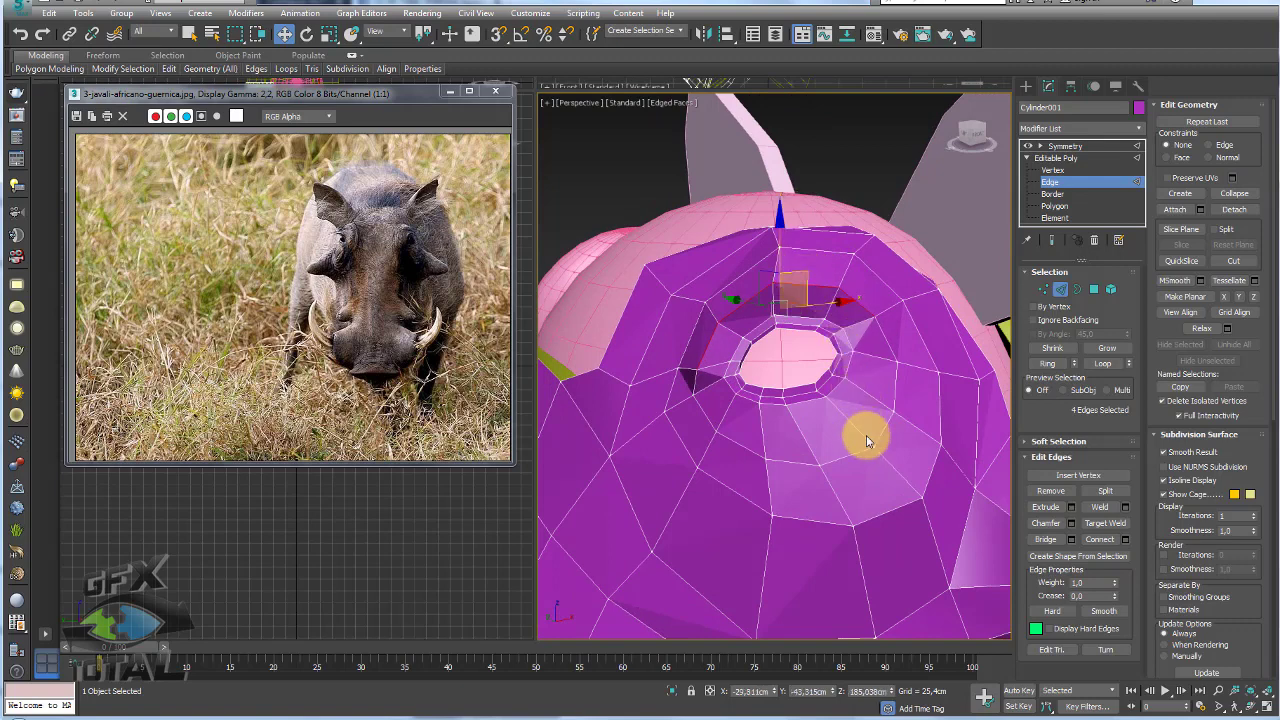
- Select a row of edges beneath the hole and pull them down to shape the cheek
{"action": "double_click", "coordinate": [845, 457]}
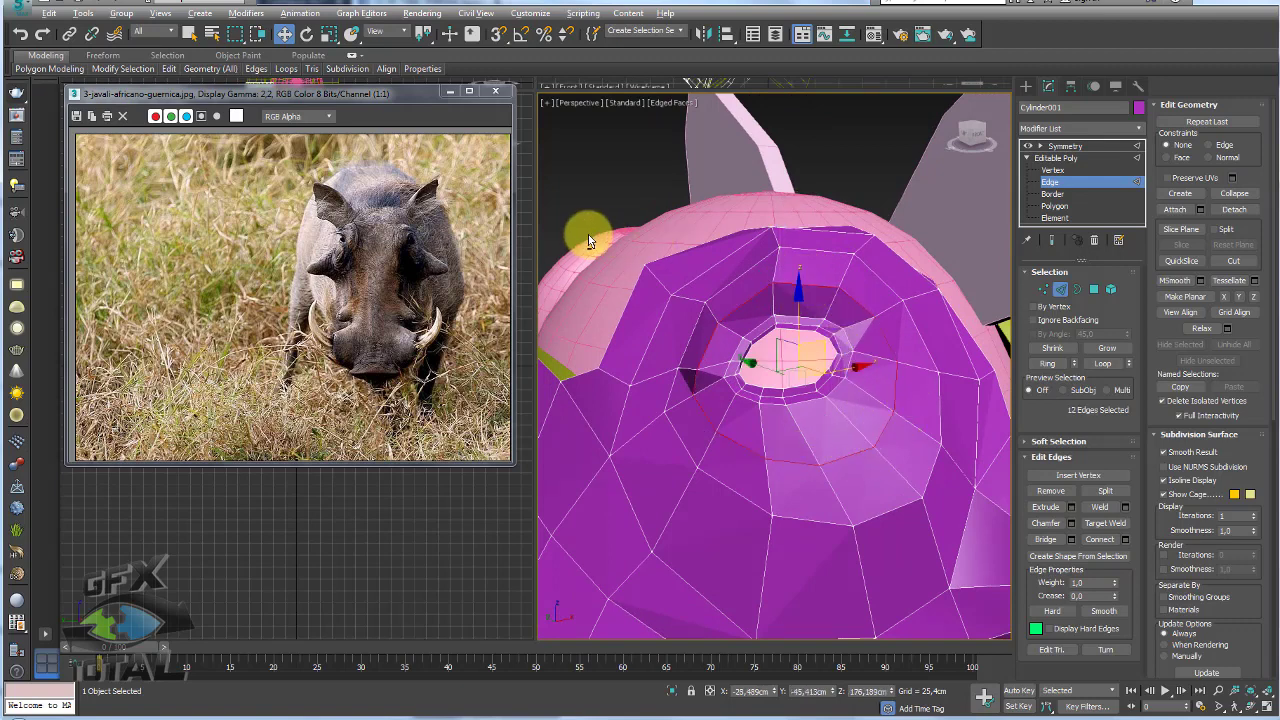
{"action": "left_click", "coordinate": [759, 372], "text": "alt"}
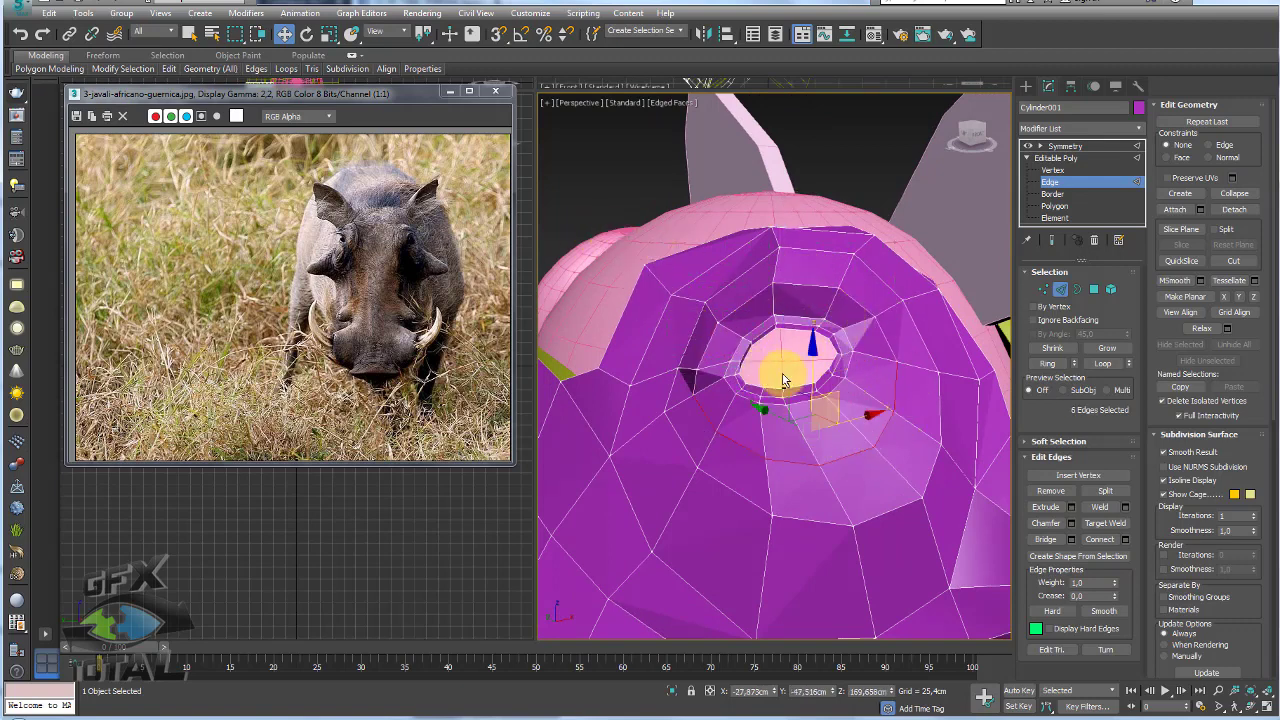
{"action": "middle_click_drag", "start_coordinate": [777, 374], "coordinate": [806, 400], "text": "alt"}
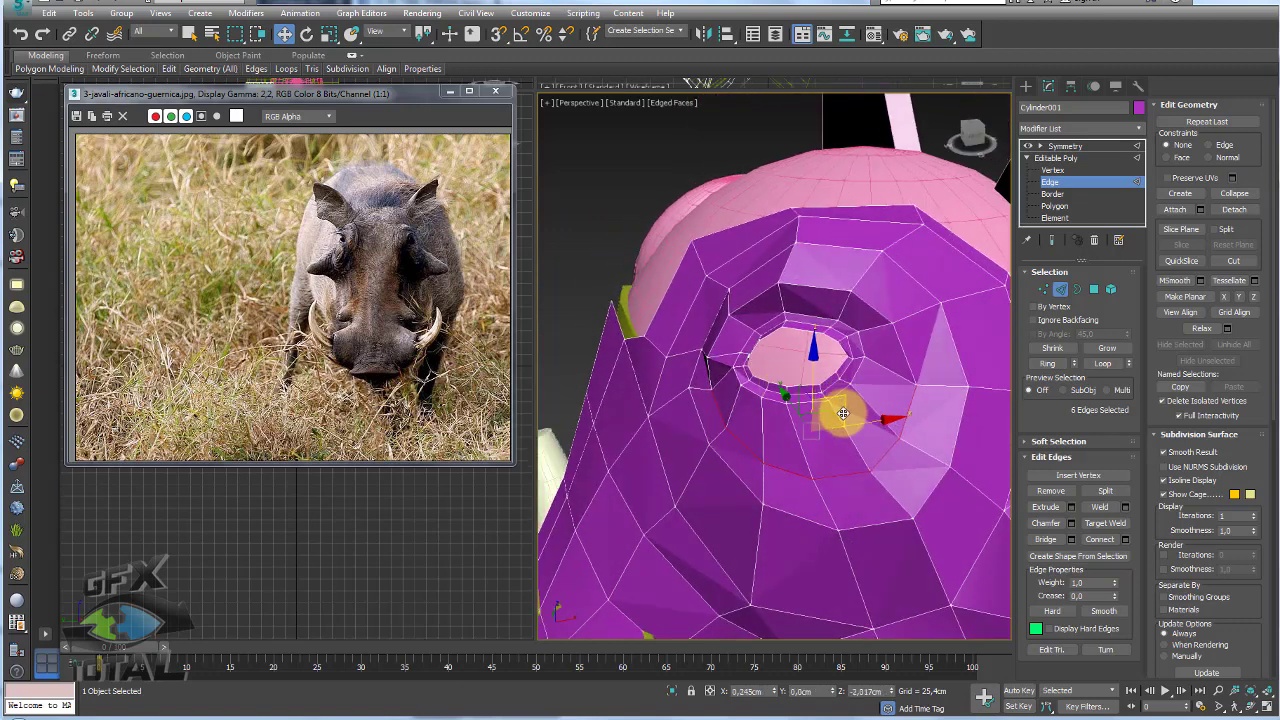
{"action": "left_click", "coordinate": [831, 524]}
{"action": "left_click", "coordinate": [751, 494], "text": "ctrl"}
{"action": "left_click", "coordinate": [823, 500], "text": "ctrl"}
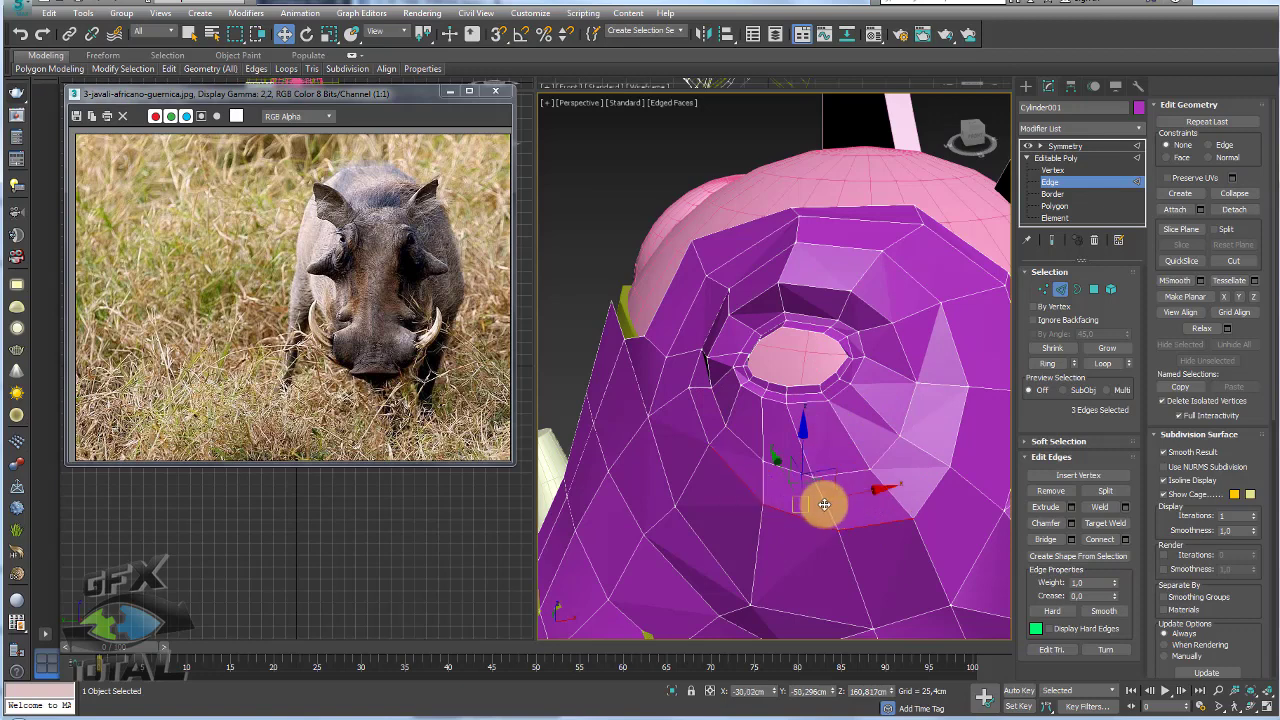
{"action": "middle_click_drag", "start_coordinate": [823, 500], "coordinate": [831, 471], "text": "alt"}
{"action": "mouse_move", "coordinate": [822, 483]}
{"action": "left_mouse_down"}
{"action": "mouse_move", "coordinate": [808, 528]}
{"action": "mouse_move", "coordinate": [779, 536]}
{"action": "left_mouse_up"}
{"action": "key", "text": "r"}
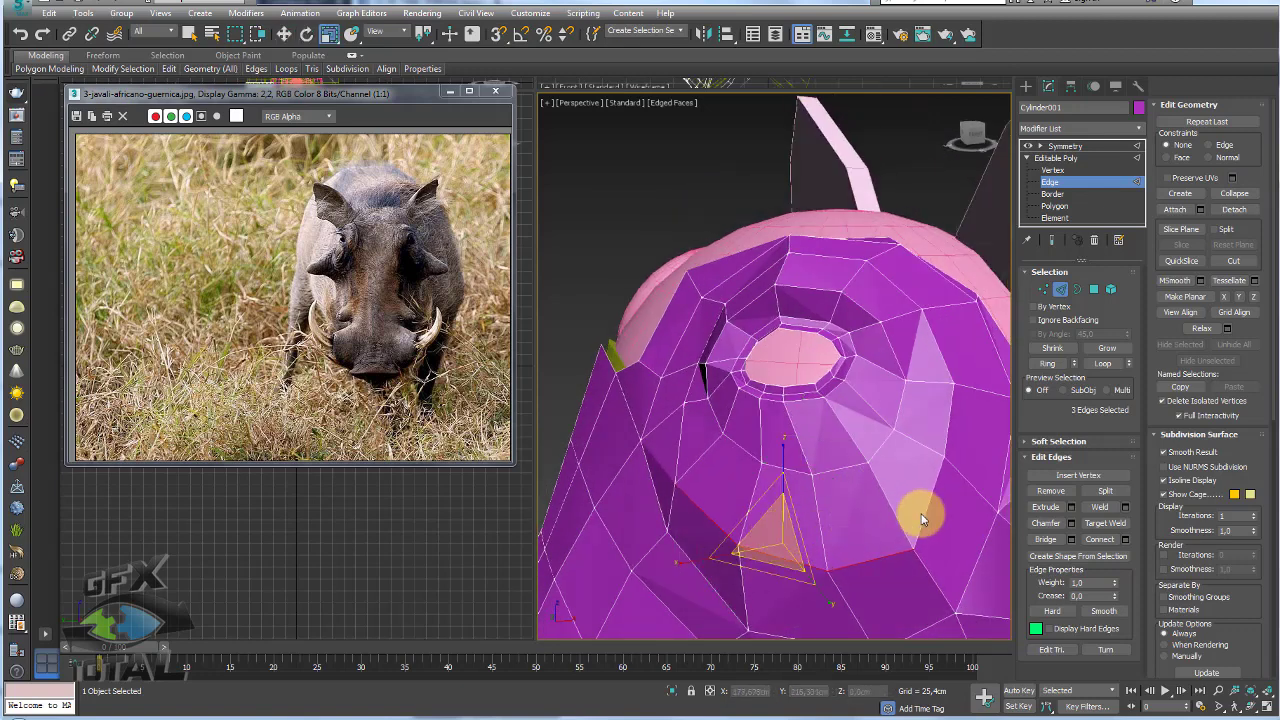
{"action": "key", "text": "w"}
{"action": "left_click", "coordinate": [921, 505]}
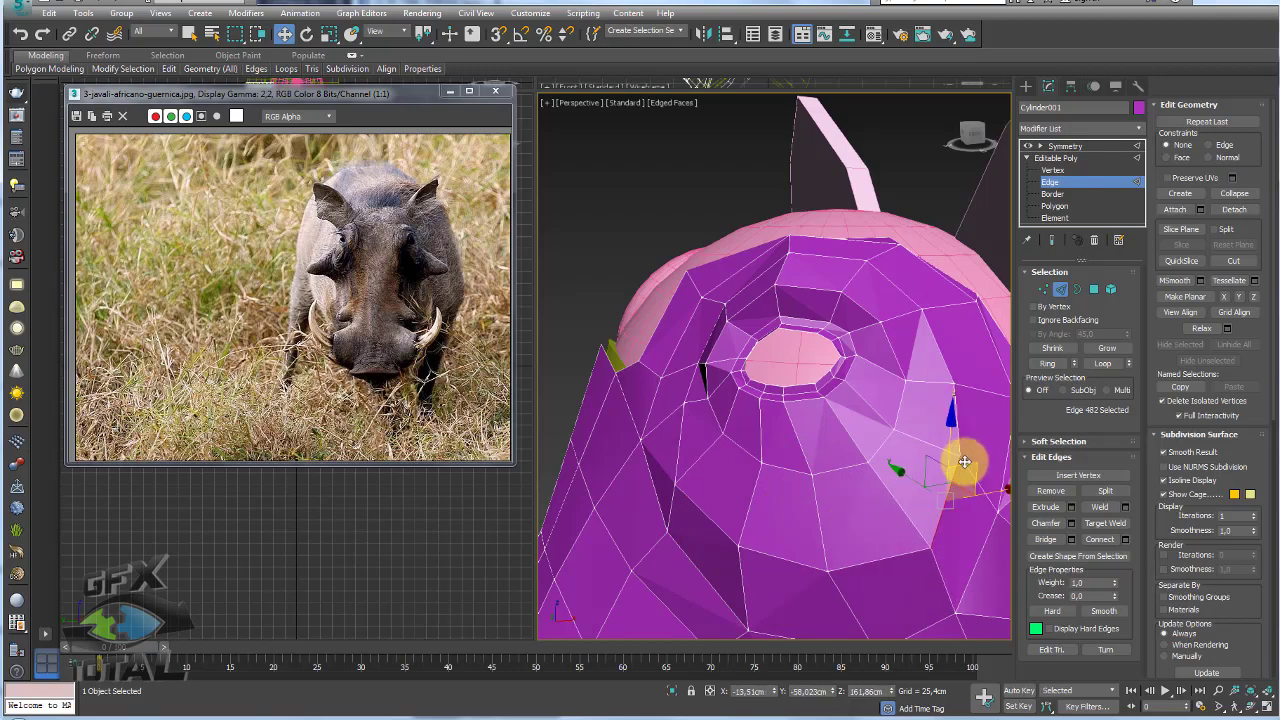
{"action": "mouse_move", "coordinate": [963, 457]}
{"action": "middle_mouse_down", "text": "alt"}
{"action": "mouse_move", "coordinate": [851, 366]}
{"action": "mouse_move", "coordinate": [903, 356]}
{"action": "mouse_move", "coordinate": [851, 406]}
{"action": "mouse_move", "coordinate": [863, 277]}
{"action": "mouse_move", "coordinate": [749, 280]}
{"action": "middle_mouse_up", "text": "alt"}
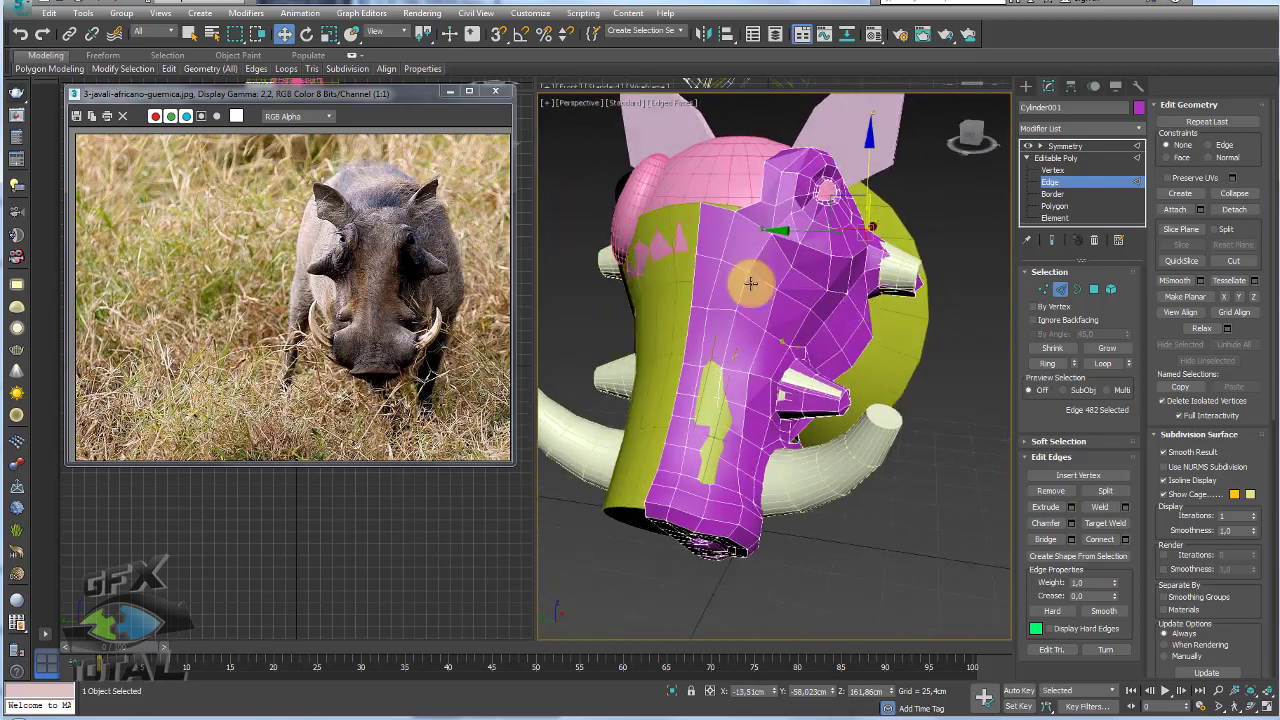
- Select a border edge at the top of the head near the ear
{"action": "middle_click_drag", "start_coordinate": [829, 209], "coordinate": [820, 305], "text": "alt"}
{"action": "scroll", "coordinate": [820, 305], "scroll_direction": "up", "scroll_amount": 2}
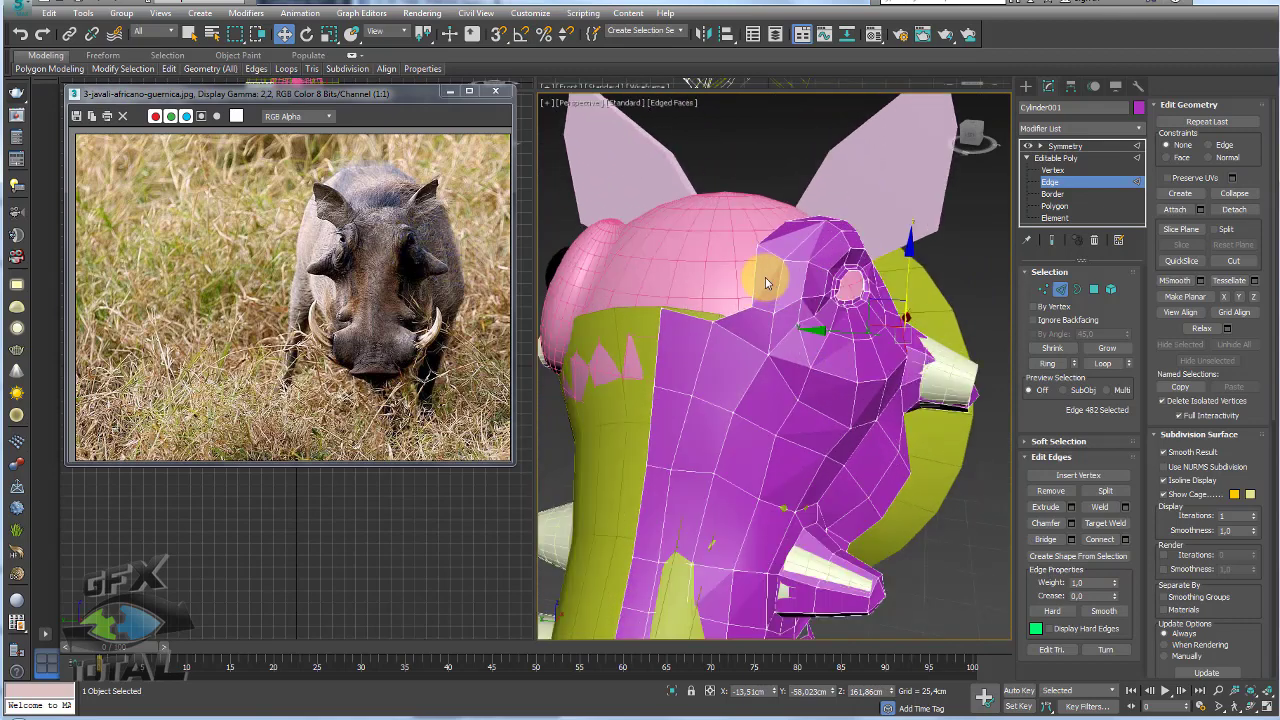
{"action": "scroll", "coordinate": [766, 271], "scroll_direction": "up", "scroll_amount": 2}
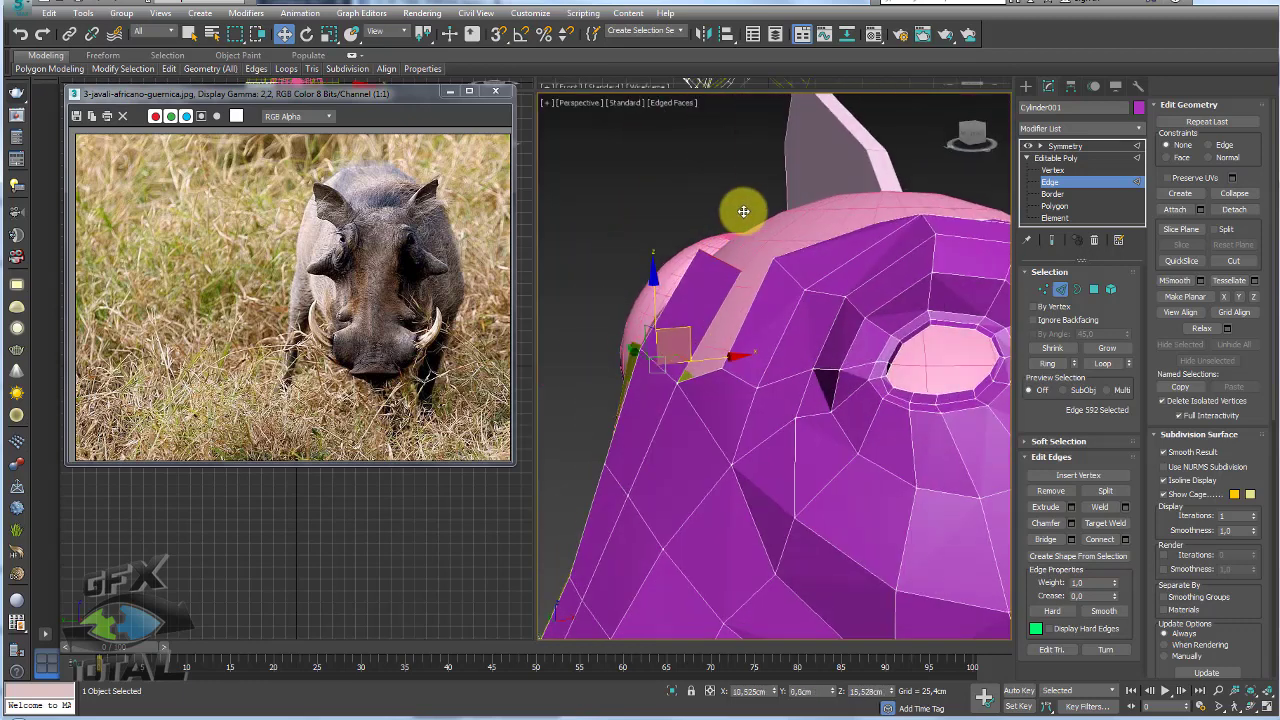
{"action": "key", "text": "e"}
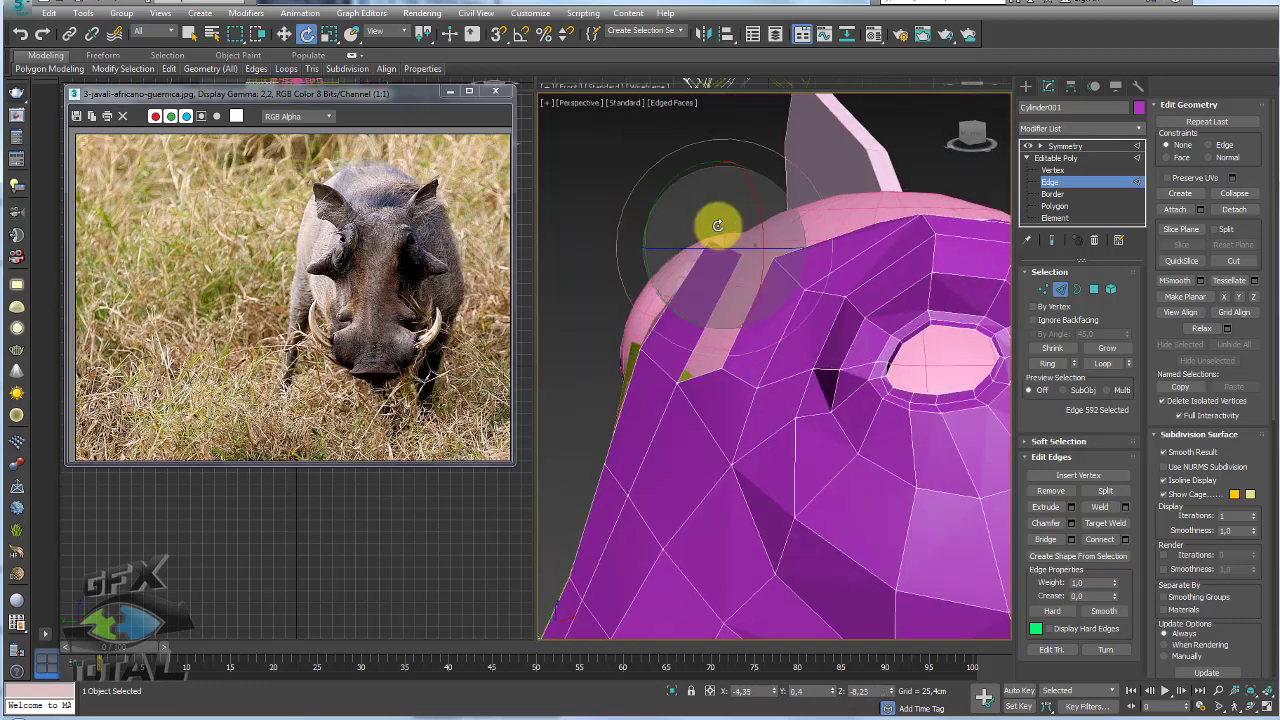
{"action": "key", "text": "w"}
{"action": "mouse_move", "coordinate": [786, 223]}
{"action": "middle_mouse_down", "text": "alt"}
{"action": "mouse_move", "coordinate": [763, 257]}
{"action": "mouse_move", "coordinate": [714, 280]}
{"action": "middle_mouse_up", "text": "alt"}
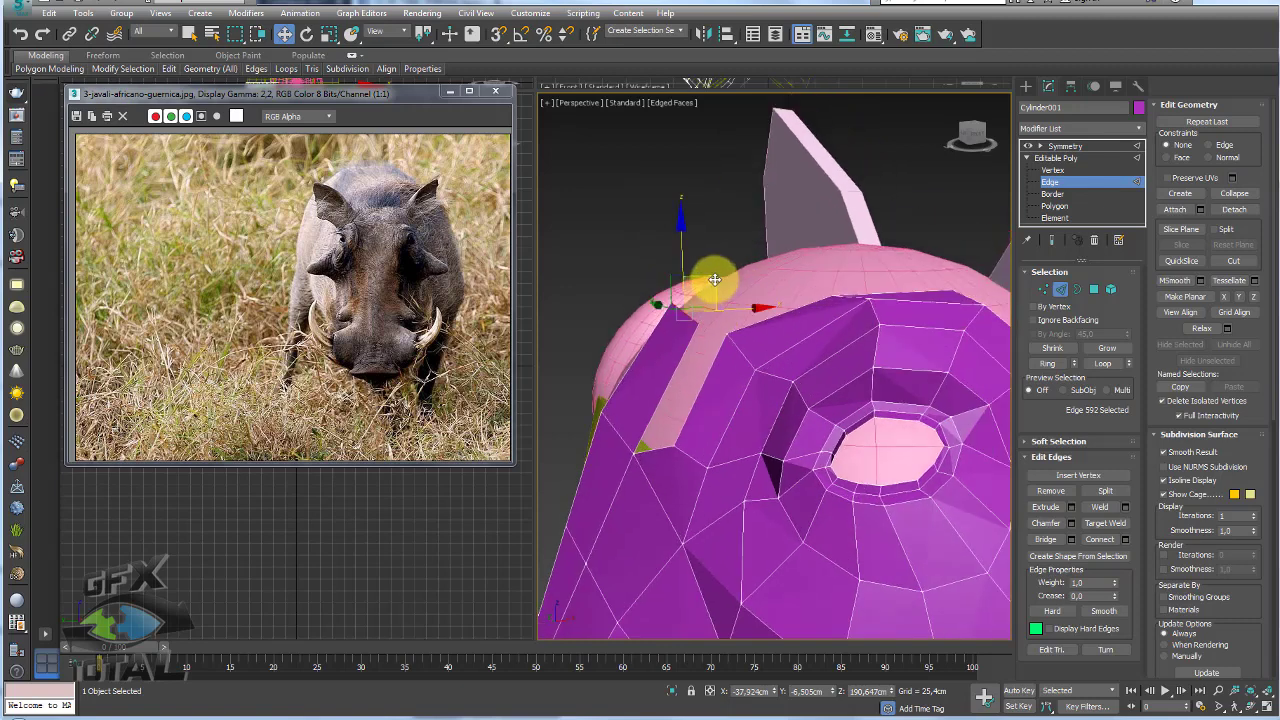
{"action": "left_click", "coordinate": [817, 206]}
{"action": "key", "text": "e"}
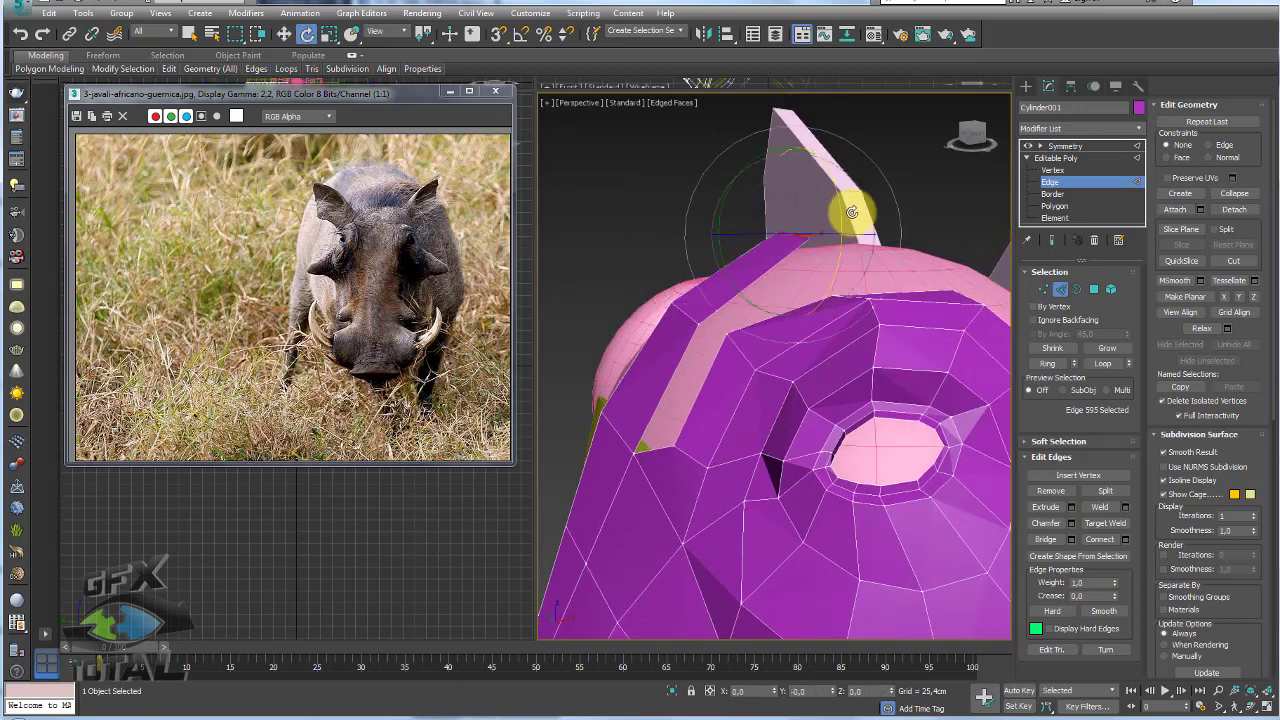
{"action": "mouse_move", "coordinate": [848, 209]}
{"action": "middle_mouse_down", "text": "alt"}
{"action": "mouse_move", "coordinate": [814, 257]}
{"action": "mouse_move", "coordinate": [774, 237]}
{"action": "middle_mouse_up", "text": "alt"}
{"action": "key", "text": "w"}
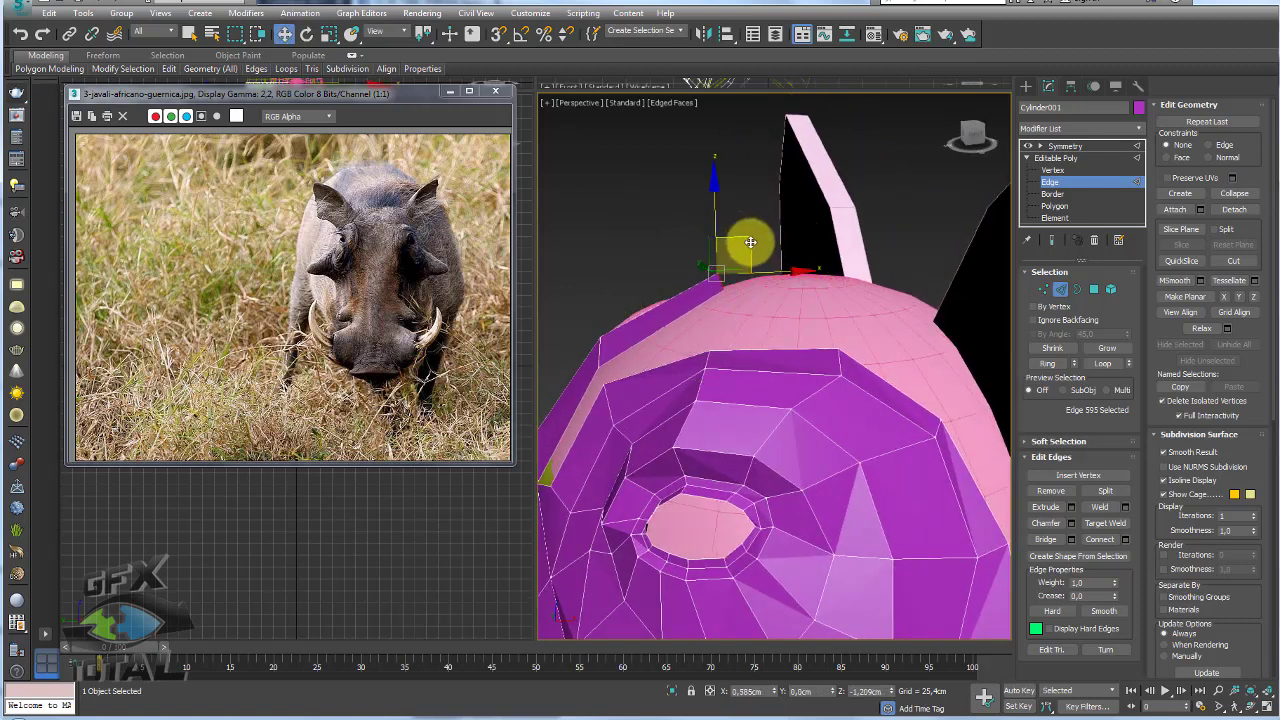
- Bridge the border edges on top of the head to fill the gap between the purple bands
{"action": "left_click", "coordinate": [849, 230]}
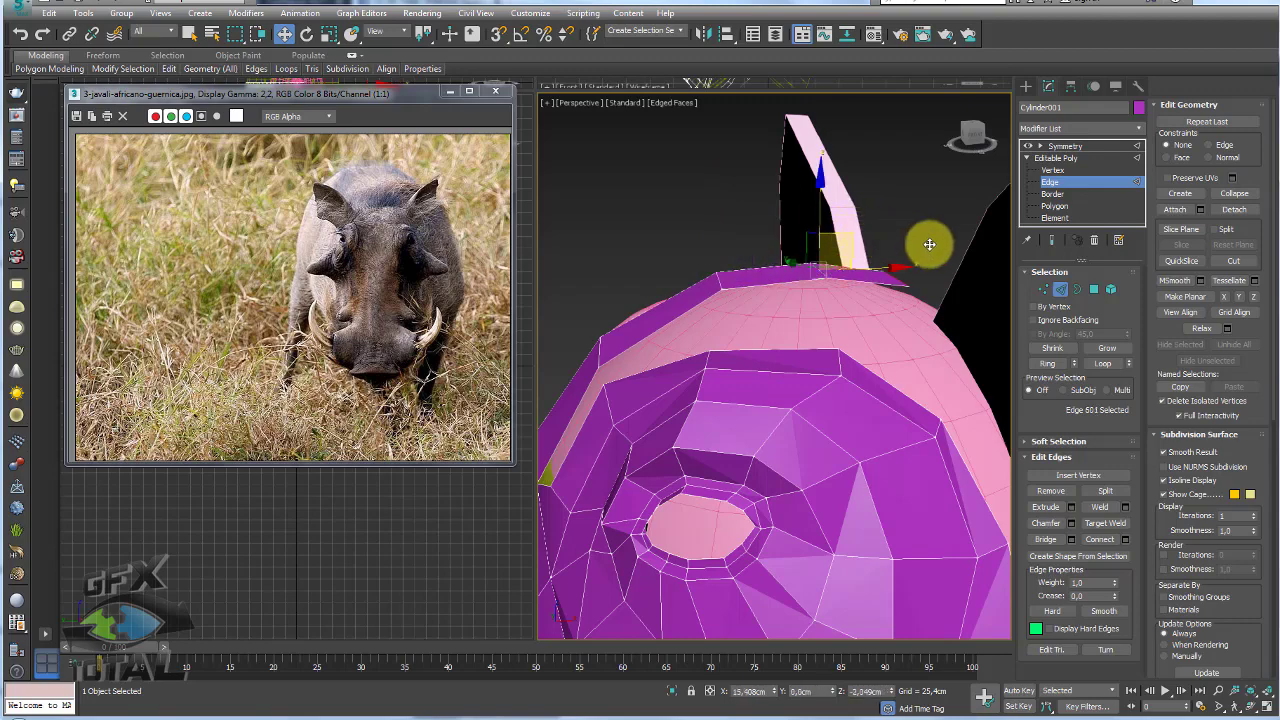
{"action": "middle_click_drag", "start_coordinate": [929, 244], "coordinate": [843, 320], "text": "alt"}
{"action": "left_click", "coordinate": [877, 374]}
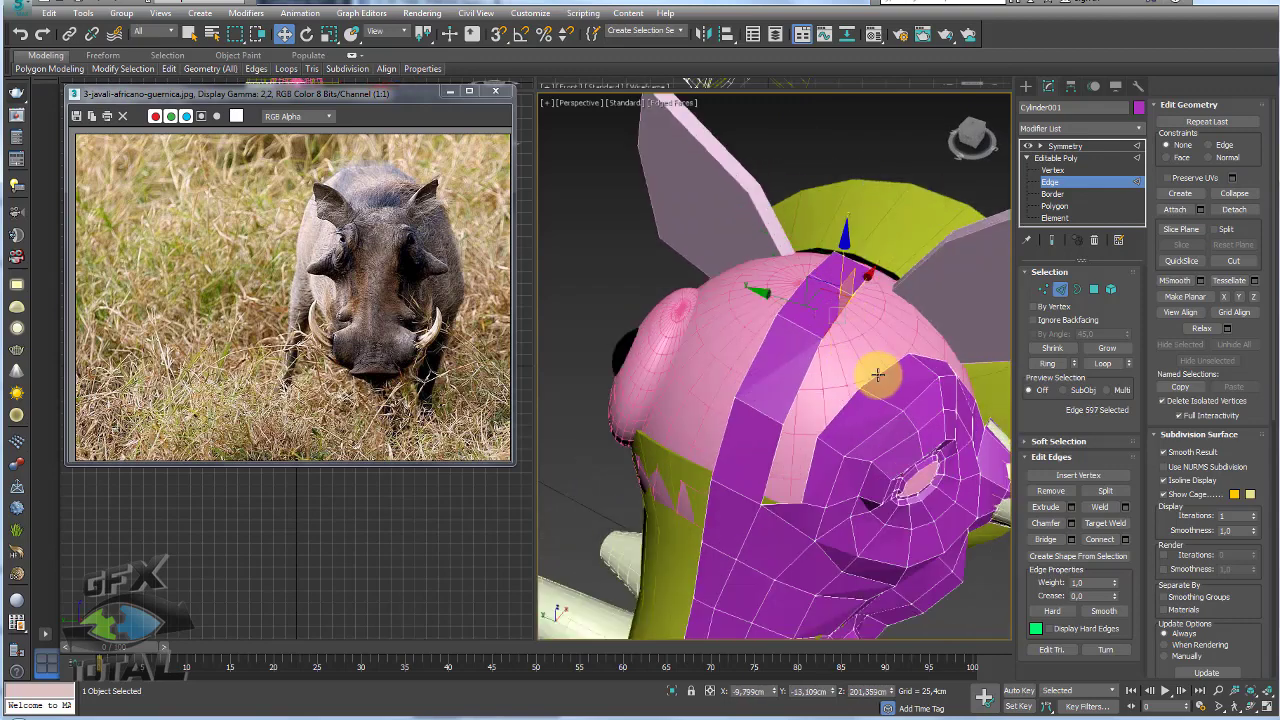
{"action": "left_click", "coordinate": [1045, 539]}
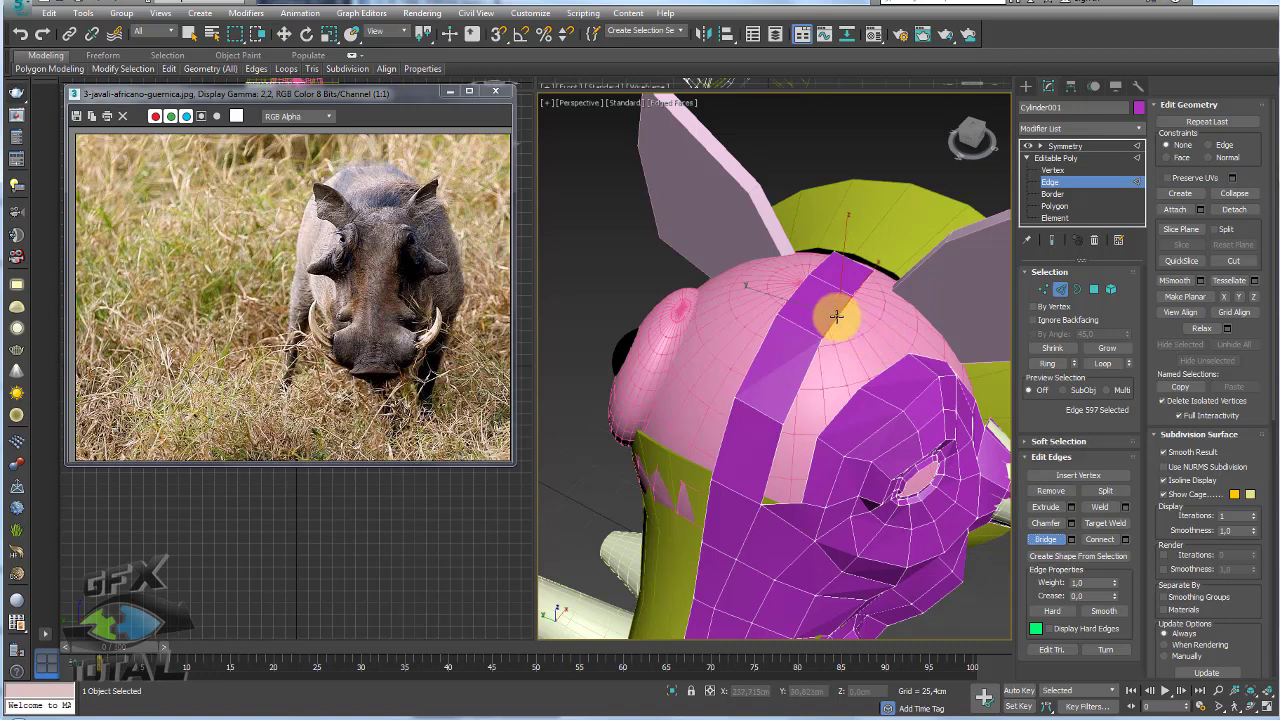
{"action": "left_click", "coordinate": [830, 384]}
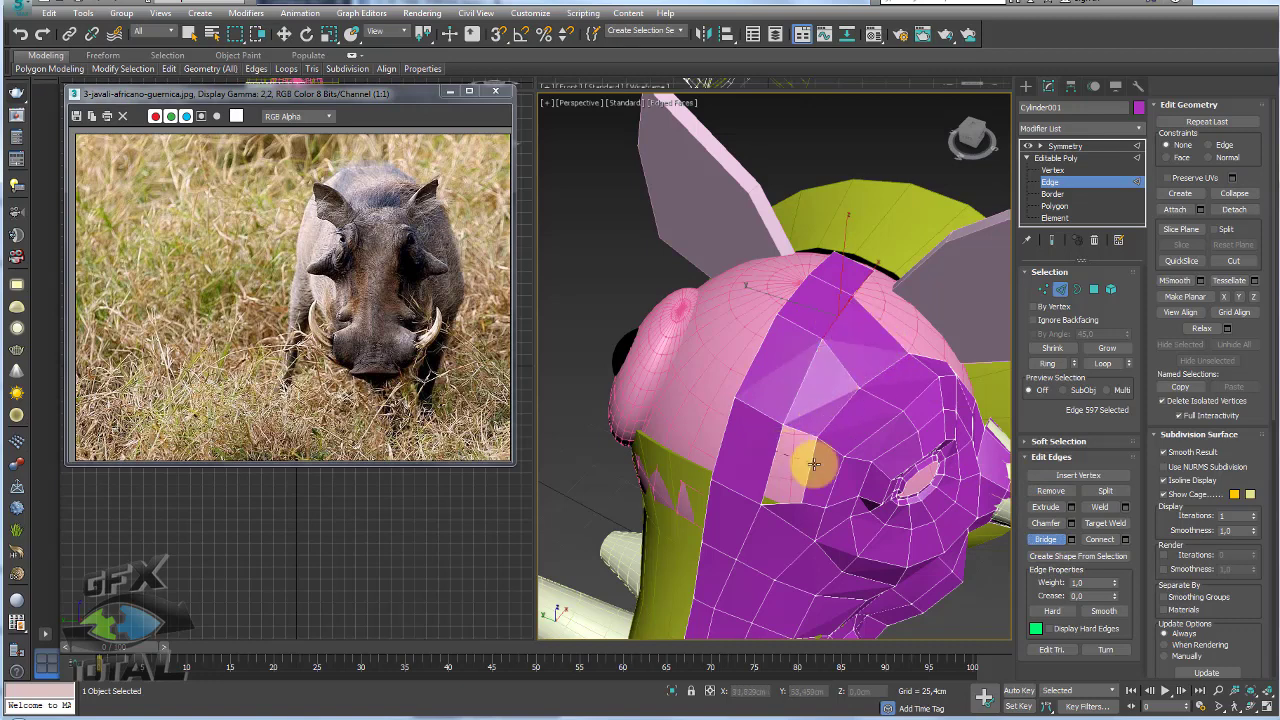
{"action": "mouse_move", "coordinate": [777, 451]}
{"action": "middle_mouse_down", "text": "alt"}
{"action": "mouse_move", "coordinate": [773, 200]}
{"action": "mouse_move", "coordinate": [831, 200]}
{"action": "mouse_move", "coordinate": [856, 224]}
{"action": "middle_mouse_up", "text": "alt"}
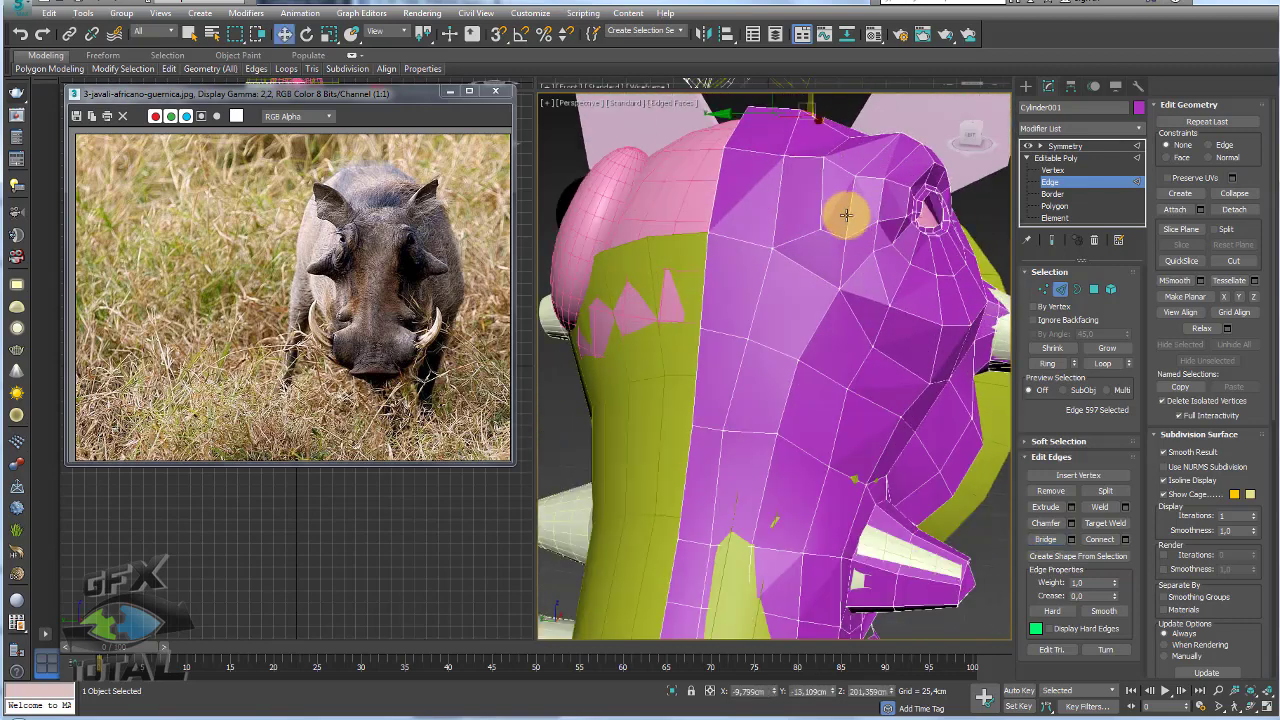
- At Vertex level, select and reposition a vertex on top of the head
{"action": "left_click", "coordinate": [1043, 290]}
{"action": "left_click", "coordinate": [823, 166], "text": "alt"}
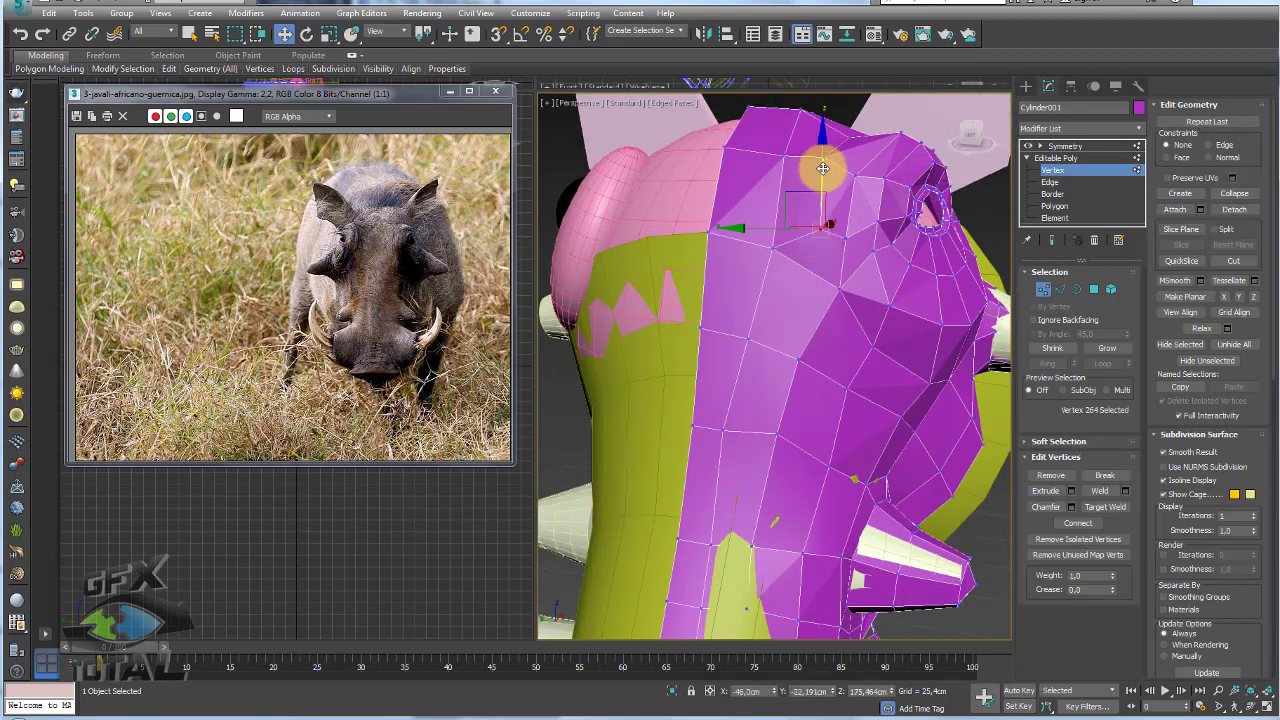
{"action": "mouse_move", "coordinate": [871, 189]}
{"action": "middle_mouse_down", "text": "alt"}
{"action": "mouse_move", "coordinate": [817, 163]}
{"action": "mouse_move", "coordinate": [943, 214]}
{"action": "mouse_move", "coordinate": [894, 223]}
{"action": "mouse_move", "coordinate": [925, 237]}
{"action": "mouse_move", "coordinate": [855, 290]}
{"action": "mouse_move", "coordinate": [829, 291]}
{"action": "mouse_move", "coordinate": [844, 225]}
{"action": "mouse_move", "coordinate": [857, 263]}
{"action": "mouse_move", "coordinate": [901, 269]}
{"action": "middle_mouse_up", "text": "alt"}
{"action": "left_click", "coordinate": [840, 269], "text": "alt"}
{"action": "scroll", "coordinate": [829, 291], "scroll_direction": "up", "scroll_amount": 3}
{"action": "scroll", "coordinate": [857, 220], "scroll_direction": "down", "scroll_amount": 3}
{"action": "scroll", "coordinate": [903, 270], "scroll_direction": "up", "scroll_amount": 2}
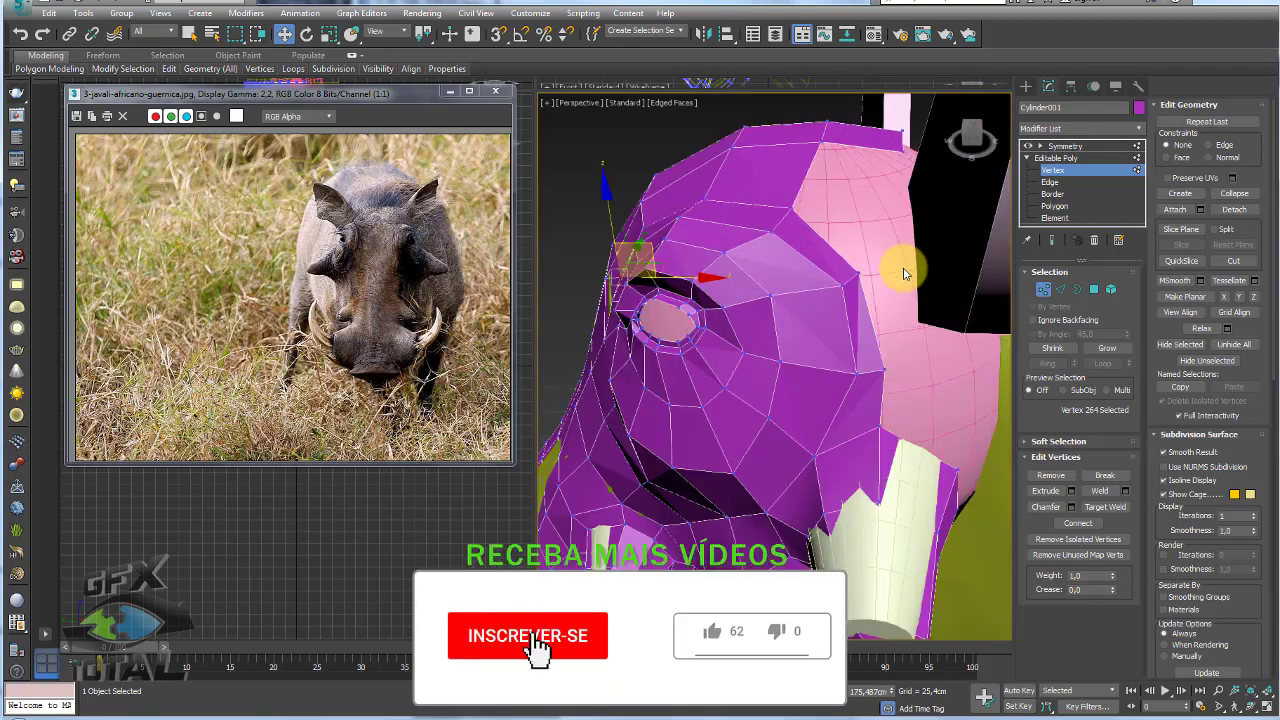
- Box-select the right tusk-base vertices, then select an edge on the head
{"action": "mouse_move", "coordinate": [905, 377]}
{"action": "middle_mouse_down", "text": "alt"}
{"action": "mouse_move", "coordinate": [848, 277]}
{"action": "mouse_move", "coordinate": [882, 423]}
{"action": "mouse_move", "coordinate": [930, 465]}
{"action": "middle_mouse_up", "text": "alt"}
{"action": "left_click_drag", "start_coordinate": [952, 443], "coordinate": [832, 290]}
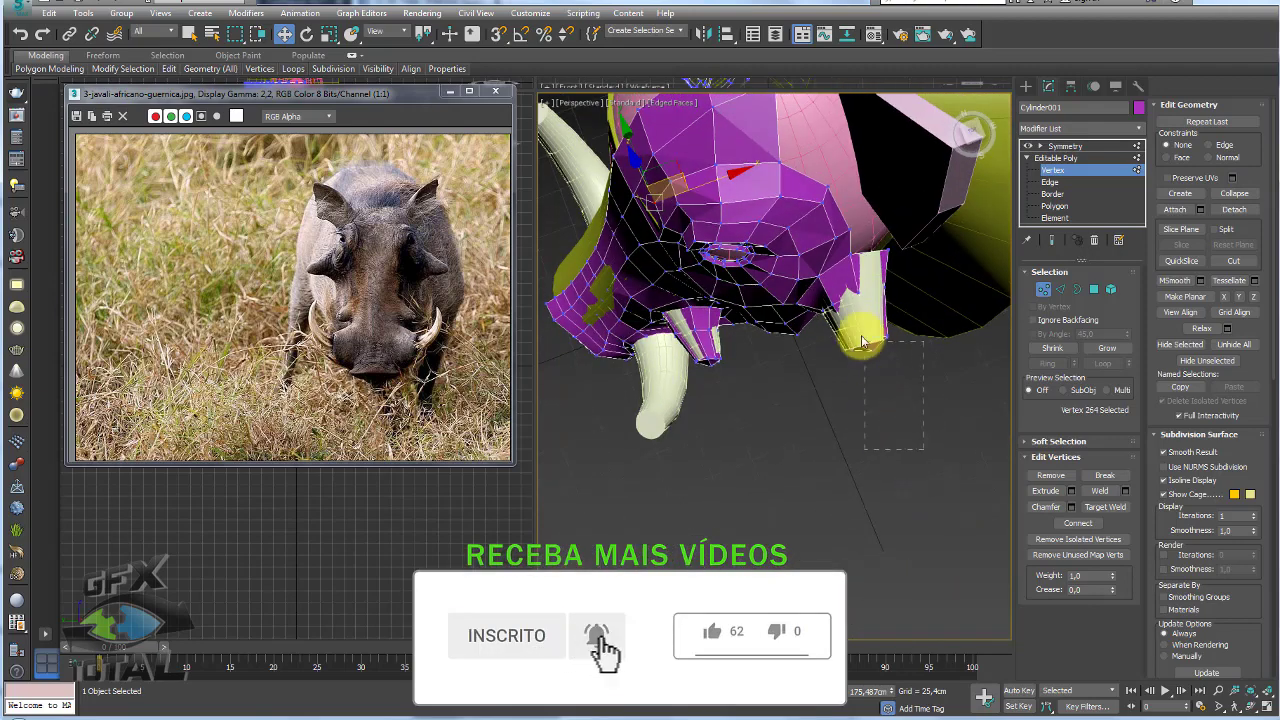
{"action": "left_click", "coordinate": [1060, 289]}
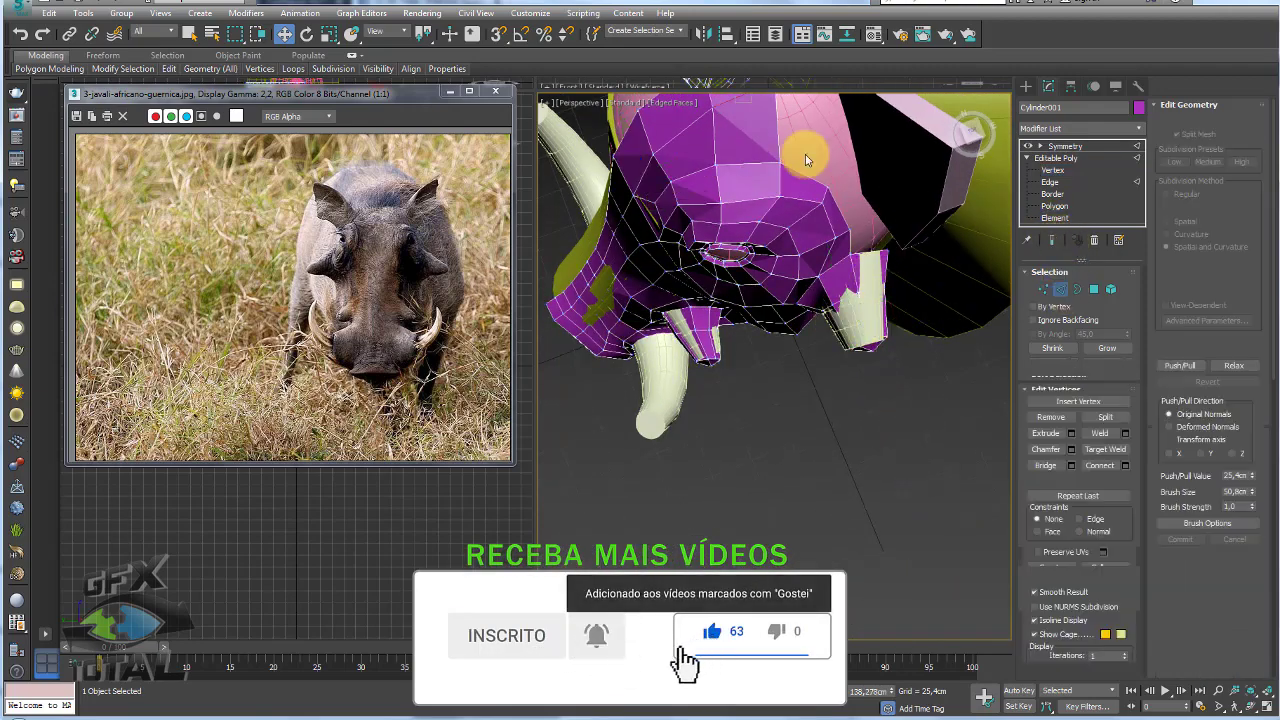
{"action": "left_click", "coordinate": [808, 149]}
{"action": "scroll", "coordinate": [790, 190], "scroll_direction": "up", "scroll_amount": 3}
{"action": "middle_click_drag", "start_coordinate": [790, 190], "coordinate": [771, 229], "text": "alt"}
- Select the band's end edges and pull out a new row of faces toward the back of the head
{"action": "middle_click_drag", "start_coordinate": [817, 111], "coordinate": [751, 163], "text": "alt"}
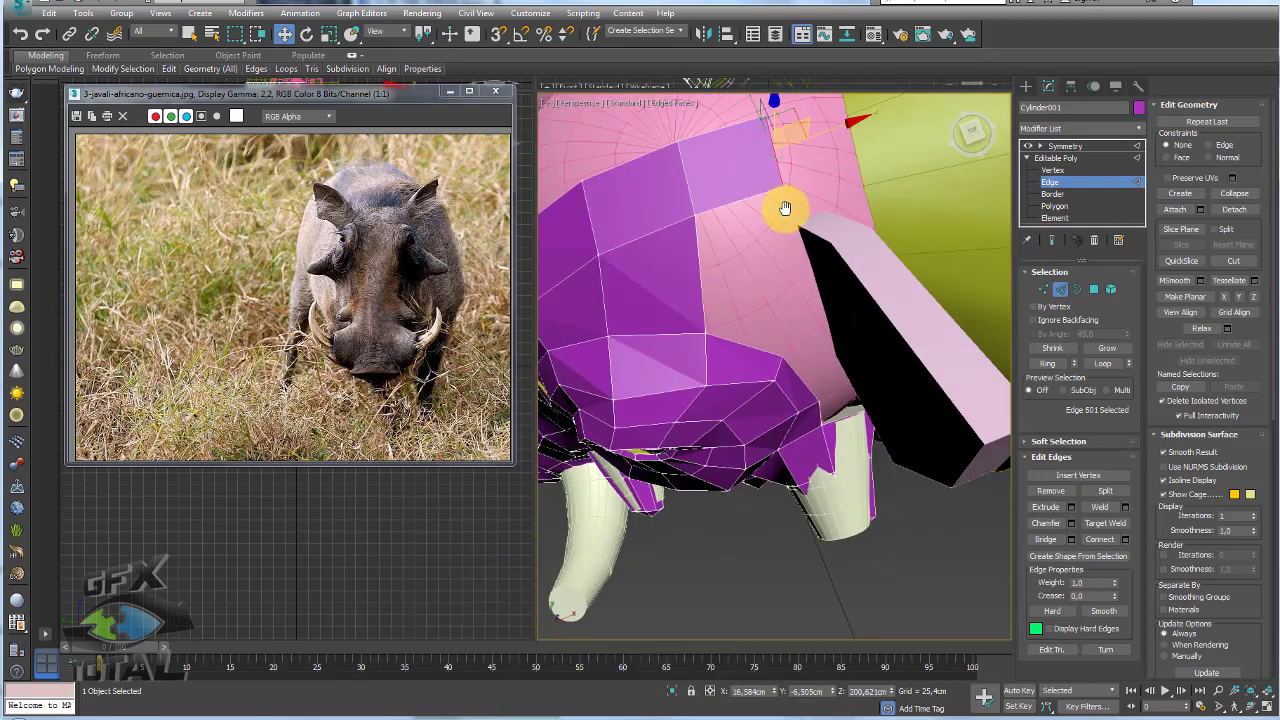
{"action": "left_click", "coordinate": [770, 183]}
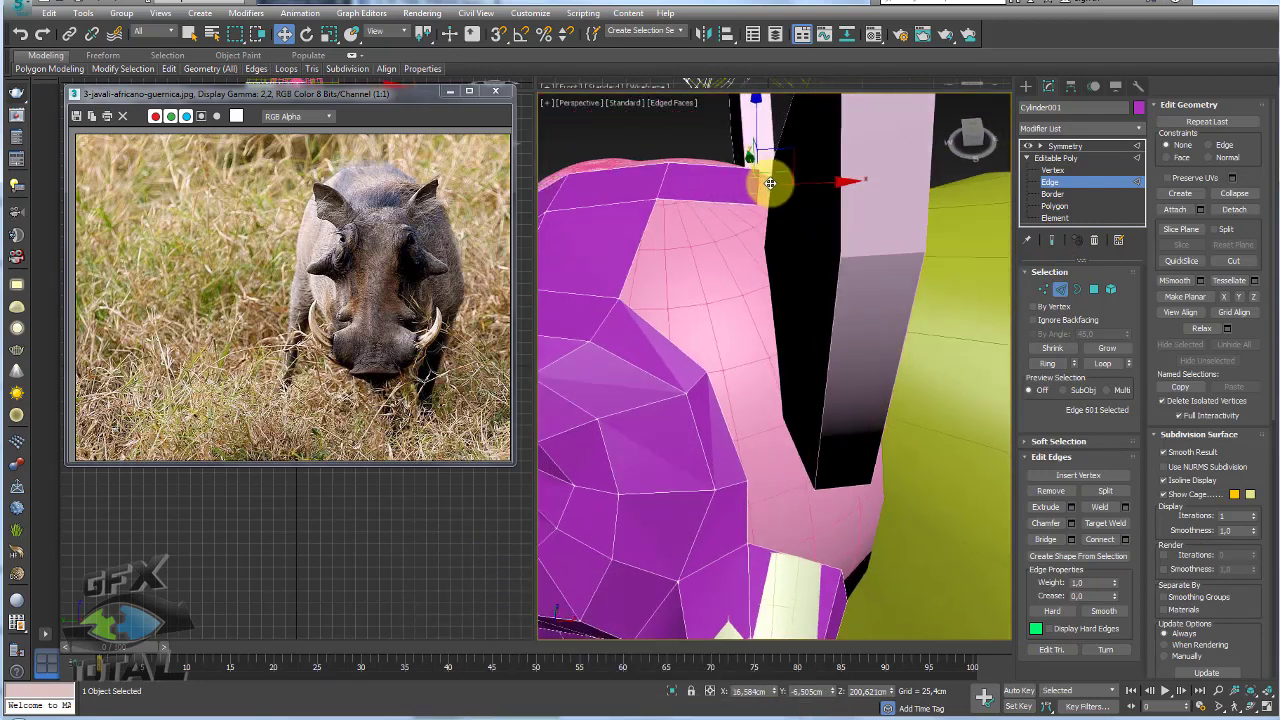
{"action": "left_click", "coordinate": [884, 160]}
{"action": "mouse_move", "coordinate": [888, 194]}
{"action": "middle_mouse_down", "text": "alt"}
{"action": "mouse_move", "coordinate": [860, 177]}
{"action": "mouse_move", "coordinate": [882, 178]}
{"action": "middle_mouse_up", "text": "alt"}
{"action": "mouse_move", "coordinate": [882, 178]}
{"action": "left_mouse_down"}
{"action": "mouse_move", "coordinate": [928, 212]}
{"action": "mouse_move", "coordinate": [1029, 206]}
{"action": "left_mouse_up"}
{"action": "left_click", "coordinate": [877, 186]}
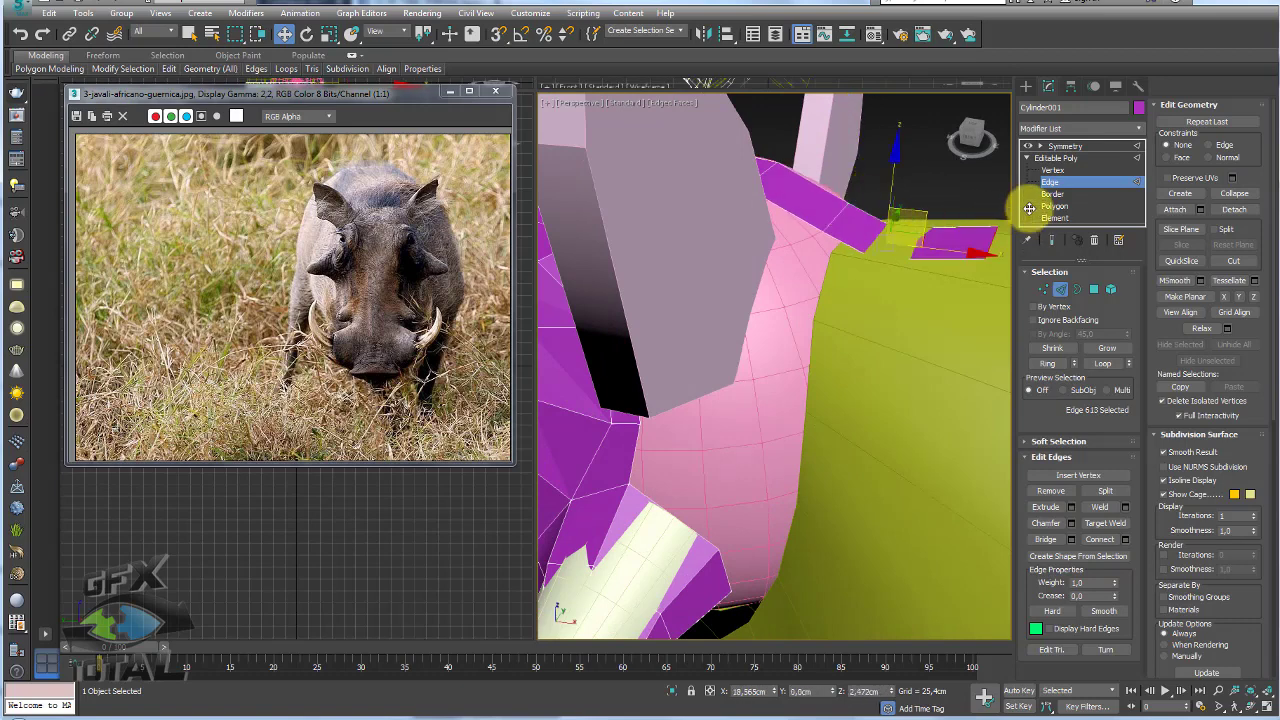
- Reselect the band's end edges and add another row of faces further over the head
{"action": "scroll", "coordinate": [893, 232], "scroll_direction": "down", "scroll_amount": 8}
{"action": "scroll", "coordinate": [893, 232], "scroll_direction": "up", "scroll_amount": 4}
{"action": "scroll", "coordinate": [895, 230], "scroll_direction": "up", "scroll_amount": 3}
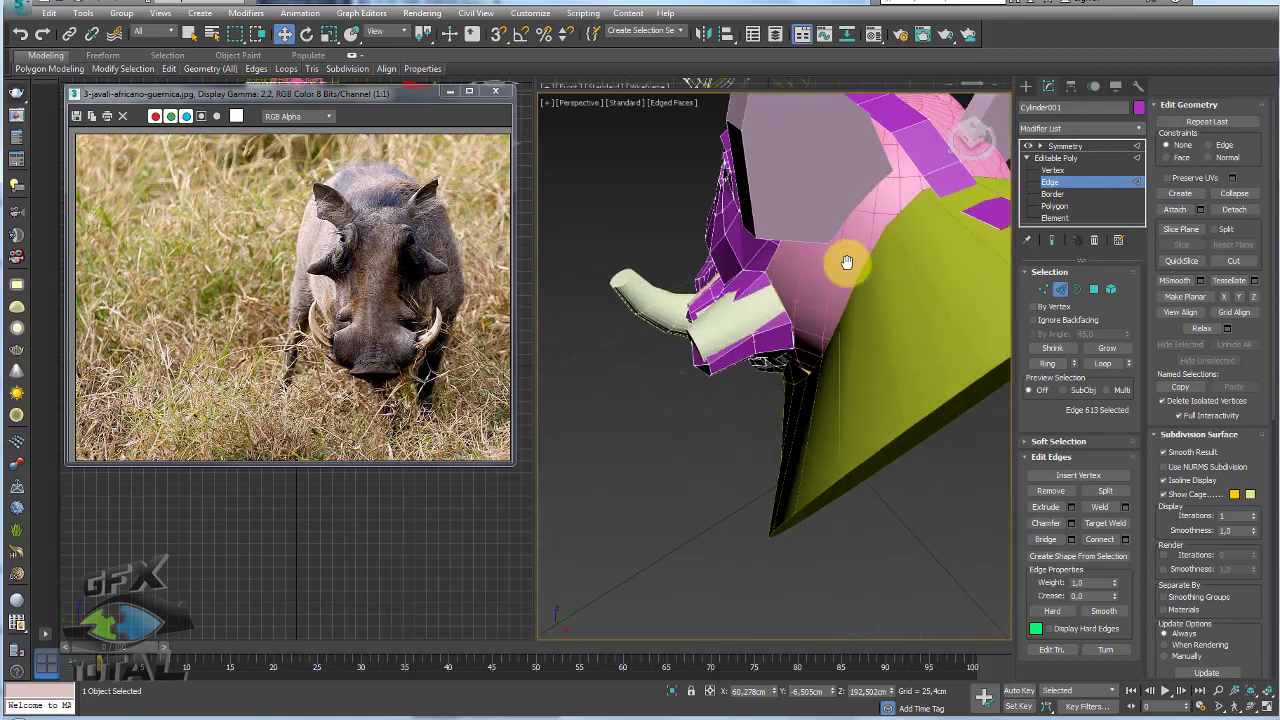
{"action": "scroll", "coordinate": [910, 225], "scroll_direction": "up", "scroll_amount": 2}
{"action": "left_click", "coordinate": [917, 219]}
{"action": "left_click", "coordinate": [917, 219]}
{"action": "middle_click_drag", "start_coordinate": [894, 229], "coordinate": [963, 177], "text": "alt"}
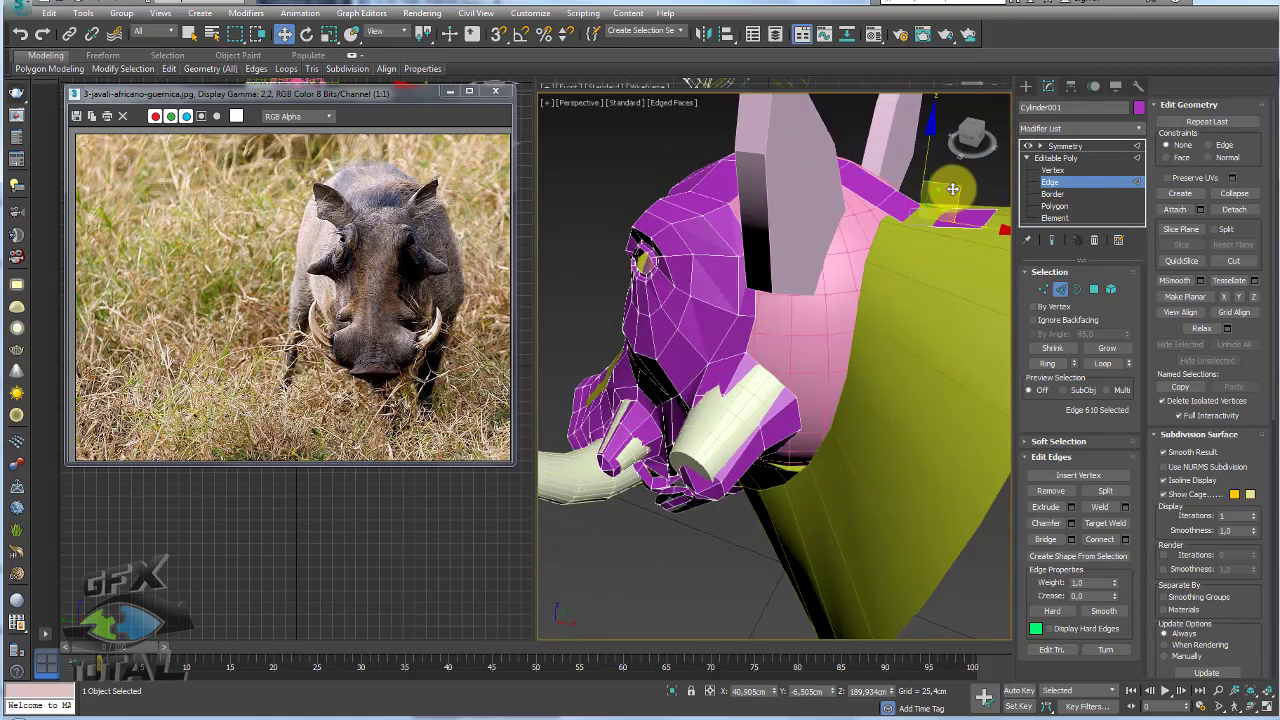
{"action": "left_click", "coordinate": [923, 220]}
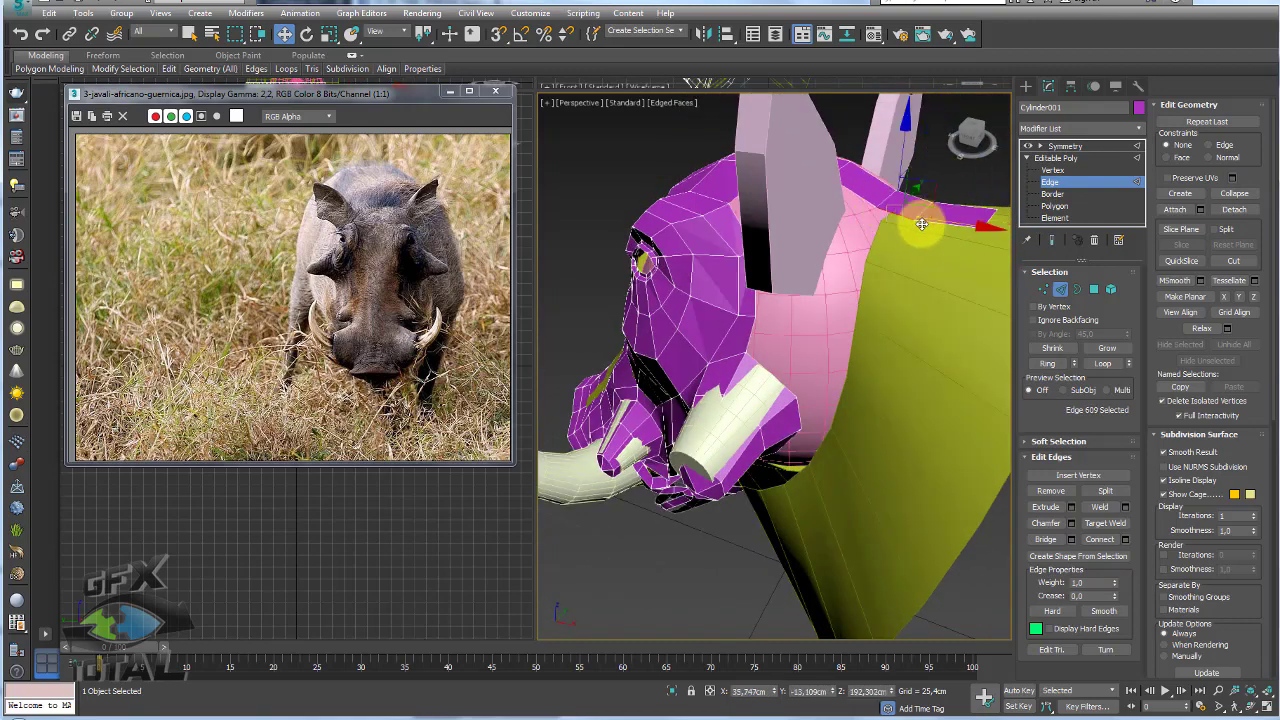
{"action": "middle_click_drag", "start_coordinate": [923, 220], "coordinate": [937, 229], "text": "alt"}
{"action": "left_click", "coordinate": [904, 240]}
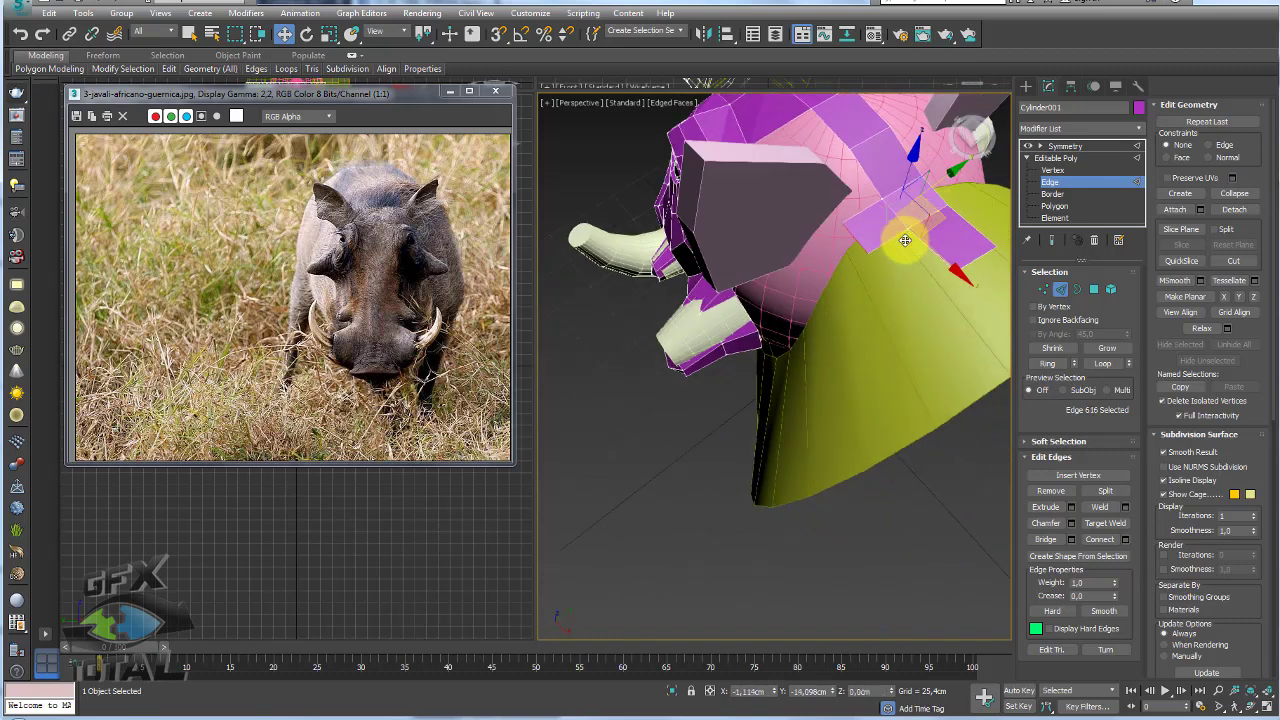
- Rotate and extend the newest end edge by two more rows toward the ear base
{"action": "middle_click_drag", "start_coordinate": [903, 257], "coordinate": [887, 218], "text": "alt"}
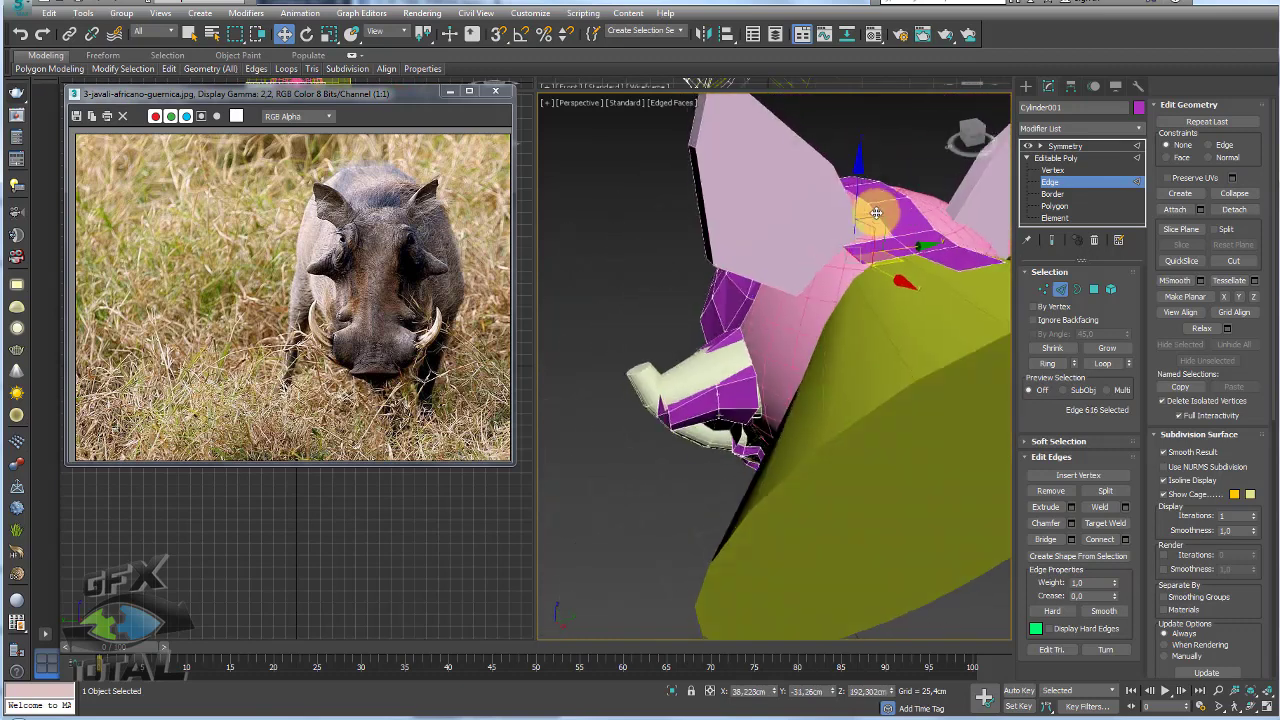
{"action": "key", "text": "e"}
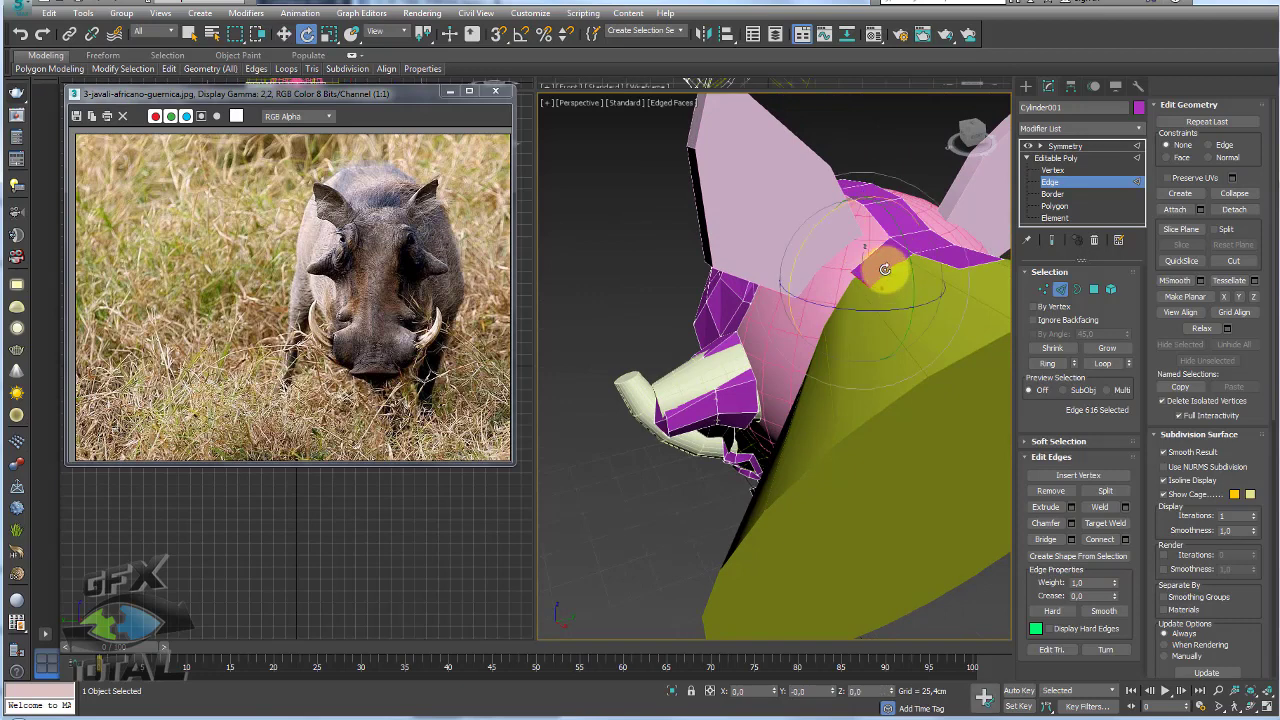
{"action": "key", "text": "w"}
{"action": "mouse_move", "coordinate": [863, 257]}
{"action": "middle_mouse_down", "text": "alt"}
{"action": "mouse_move", "coordinate": [891, 251]}
{"action": "mouse_move", "coordinate": [857, 271]}
{"action": "middle_mouse_up", "text": "alt"}
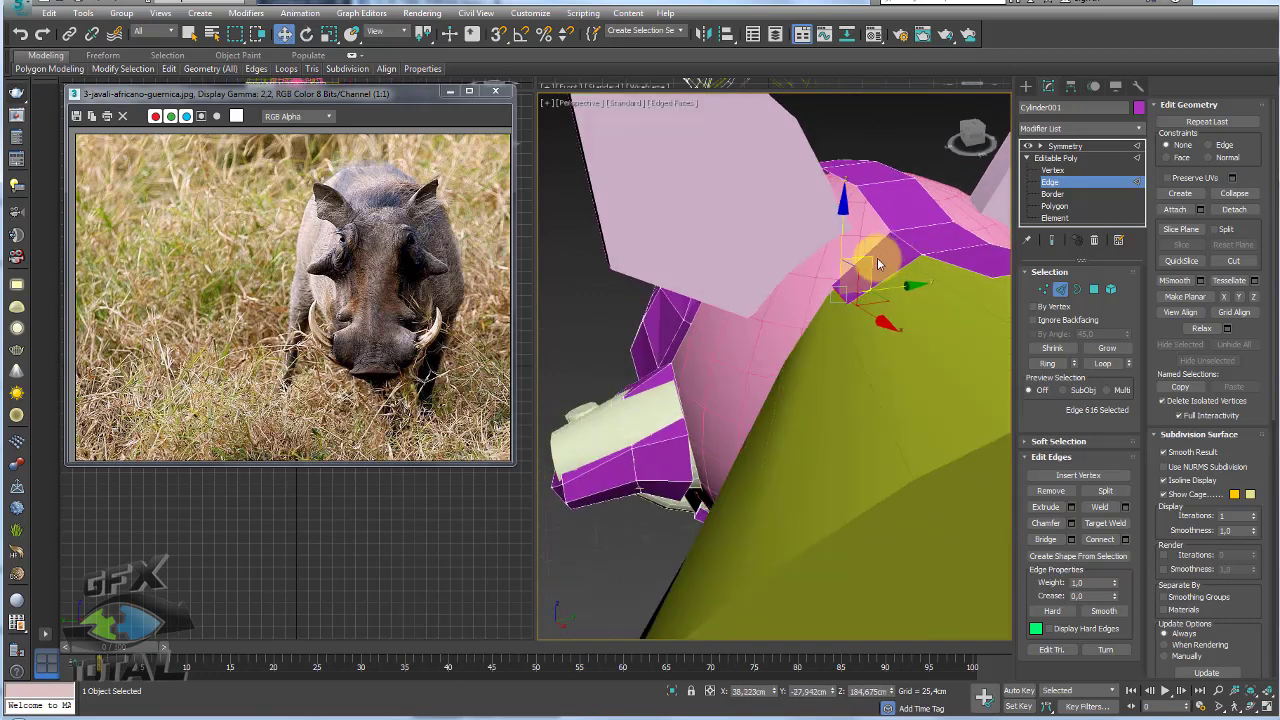
{"action": "left_click", "coordinate": [807, 335]}
{"action": "key", "text": "e"}
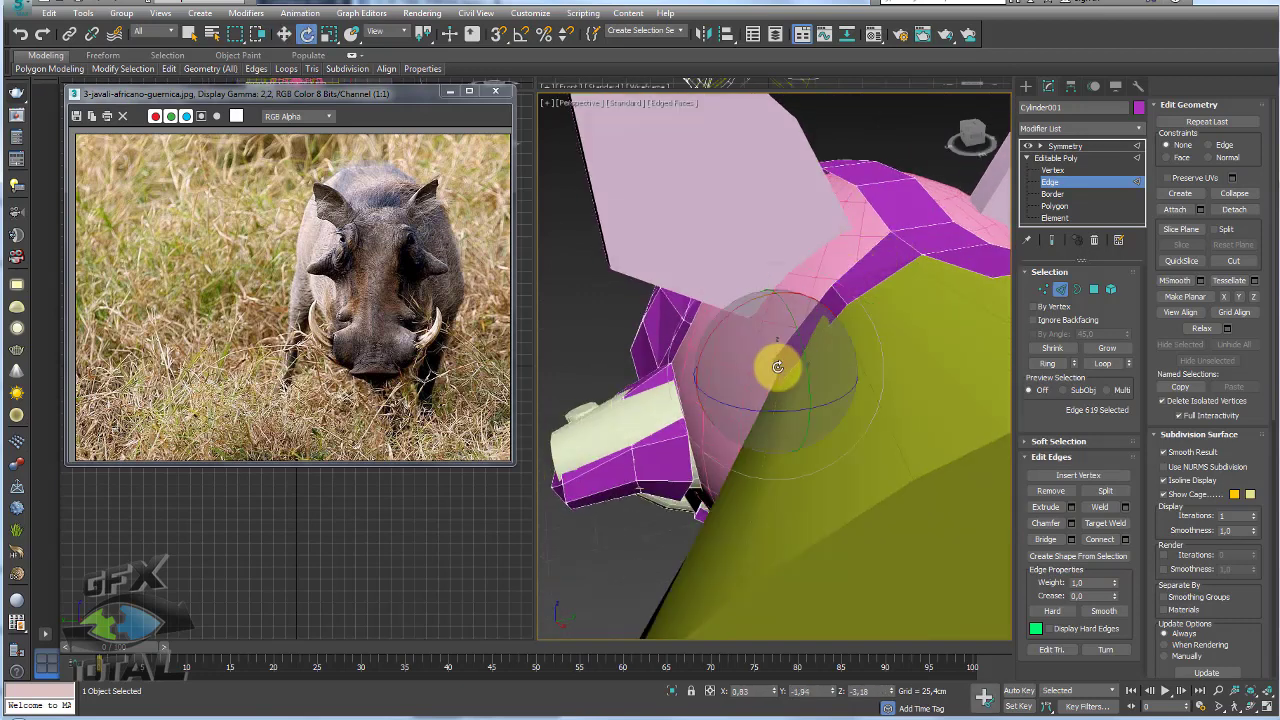
{"action": "key", "text": "w"}
{"action": "mouse_move", "coordinate": [803, 363]}
{"action": "middle_mouse_down", "text": "alt"}
{"action": "mouse_move", "coordinate": [834, 251]}
{"action": "mouse_move", "coordinate": [820, 237]}
{"action": "middle_mouse_up", "text": "alt"}
{"action": "left_click", "coordinate": [820, 237]}
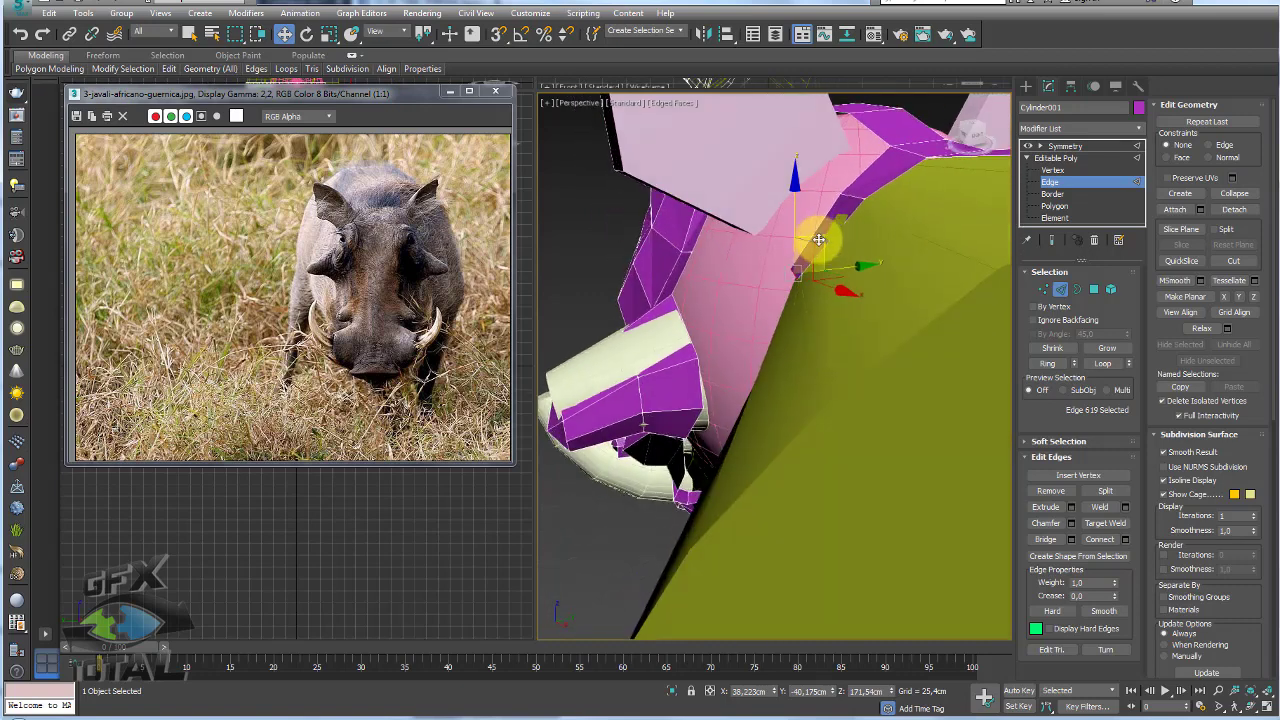
{"action": "mouse_move", "coordinate": [777, 340]}
{"action": "middle_mouse_down", "text": "alt"}
{"action": "mouse_move", "coordinate": [763, 383]}
{"action": "mouse_move", "coordinate": [774, 380]}
{"action": "middle_mouse_up", "text": "alt"}
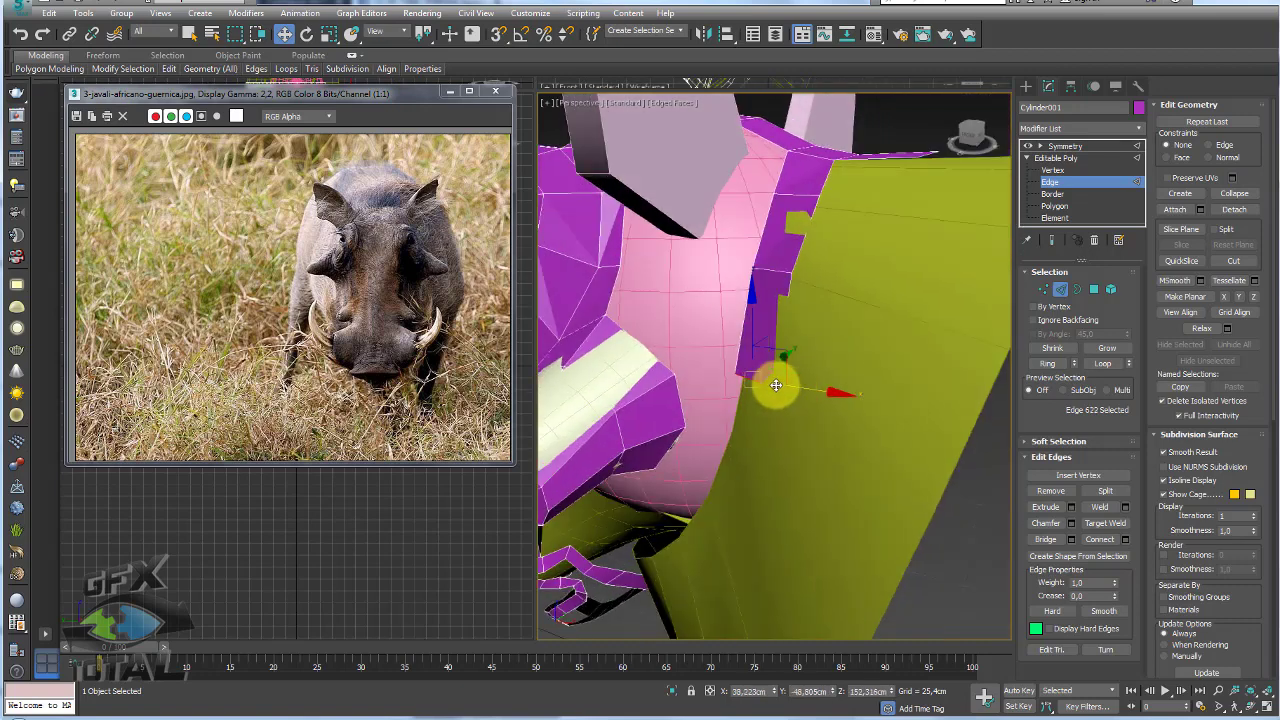
- Extend the border edge downward into a new row of faces along the side of the head
{"action": "key", "text": "e"}
{"action": "key", "text": "w"}
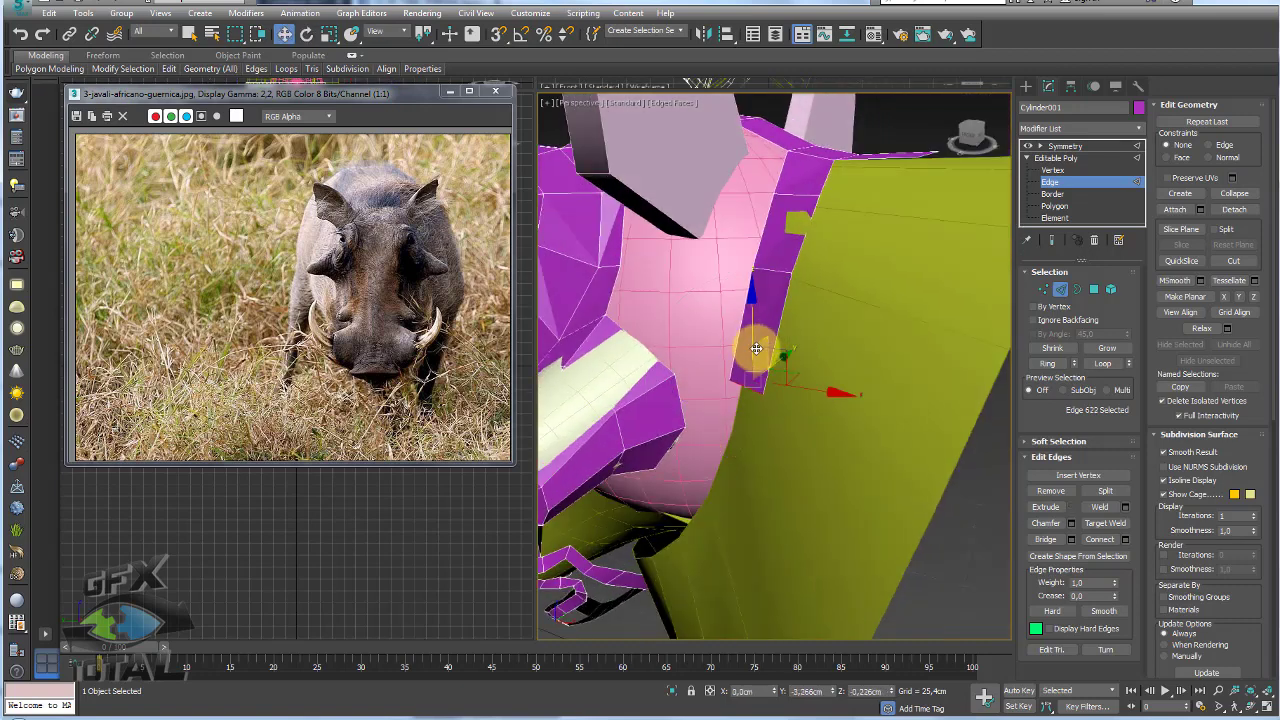
{"action": "mouse_move", "coordinate": [763, 374]}
{"action": "middle_mouse_down", "text": "alt"}
{"action": "mouse_move", "coordinate": [780, 234]}
{"action": "mouse_move", "coordinate": [797, 240]}
{"action": "middle_mouse_up", "text": "alt"}
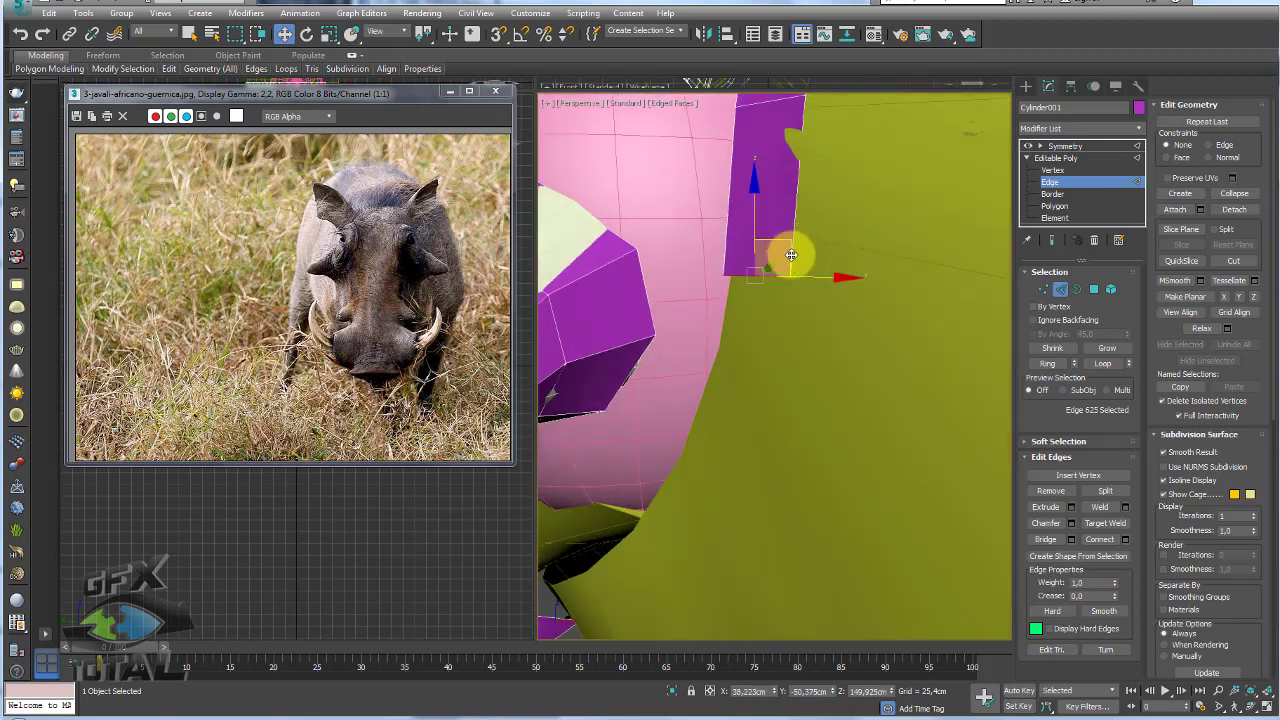
{"action": "mouse_move", "coordinate": [786, 251]}
{"action": "left_mouse_down", "text": "shift"}
{"action": "mouse_move", "coordinate": [743, 366]}
{"action": "mouse_move", "coordinate": [766, 377]}
{"action": "mouse_move", "coordinate": [720, 400]}
{"action": "mouse_move", "coordinate": [731, 393]}
{"action": "left_mouse_up", "text": "shift"}
{"action": "key", "text": "e"}
- Select and rotate the next border edge of the strip, checking the mouth interior from several angles
{"action": "middle_click_drag", "start_coordinate": [750, 377], "coordinate": [676, 430], "text": "alt"}
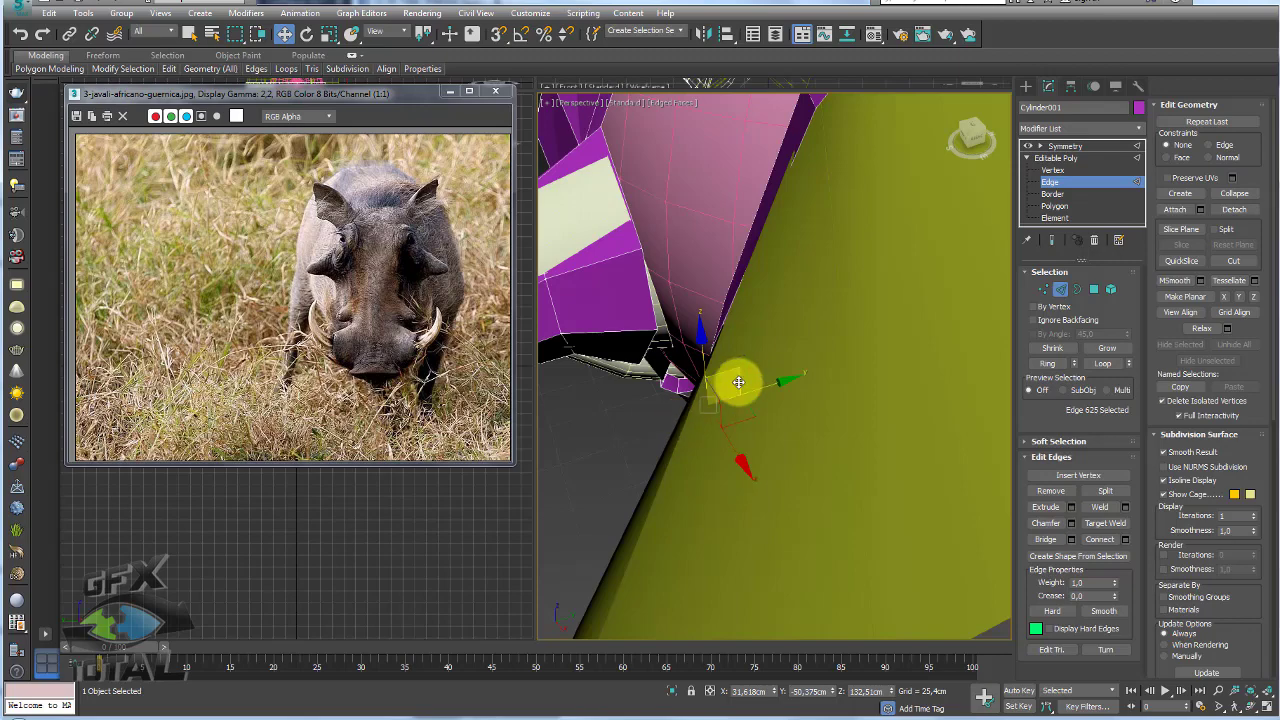
{"action": "mouse_move", "coordinate": [723, 386]}
{"action": "middle_mouse_down", "text": "alt"}
{"action": "mouse_move", "coordinate": [817, 377]}
{"action": "mouse_move", "coordinate": [766, 391]}
{"action": "mouse_move", "coordinate": [837, 251]}
{"action": "mouse_move", "coordinate": [786, 297]}
{"action": "mouse_move", "coordinate": [791, 257]}
{"action": "middle_mouse_up", "text": "alt"}
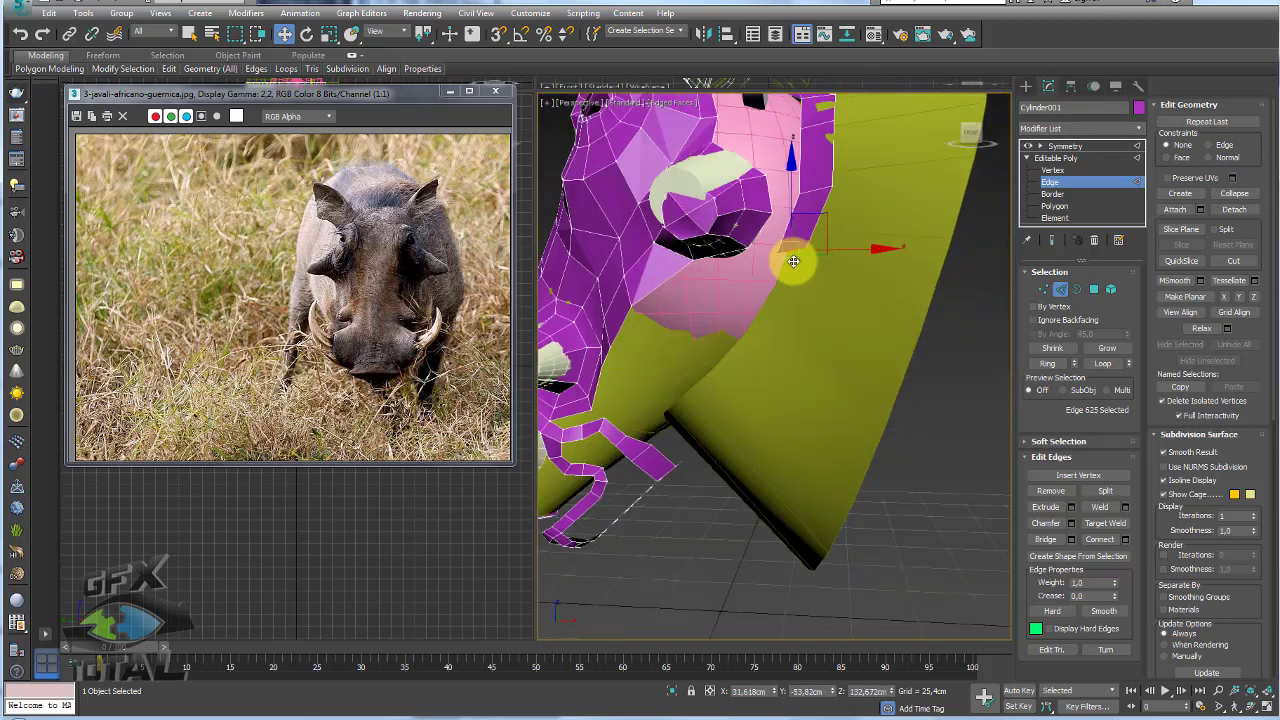
{"action": "middle_click_drag", "start_coordinate": [834, 217], "coordinate": [815, 255], "text": "alt"}
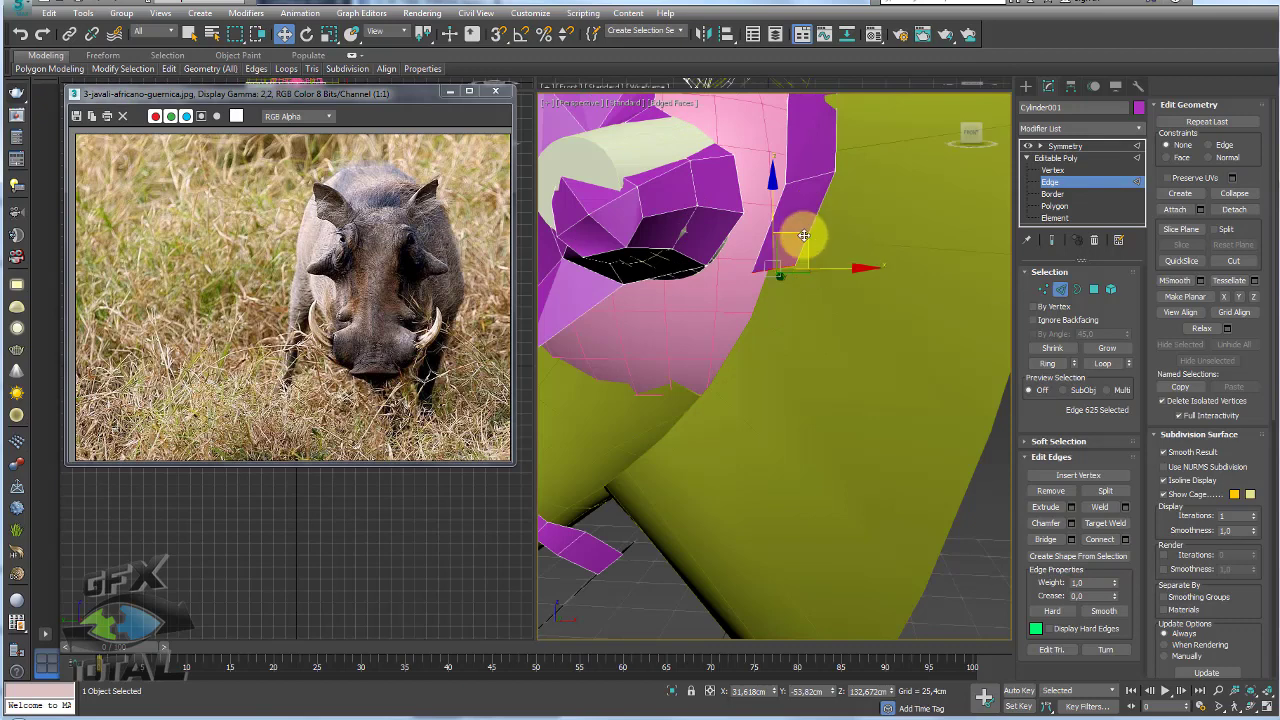
{"action": "left_click", "coordinate": [724, 370]}
{"action": "key", "text": "e"}
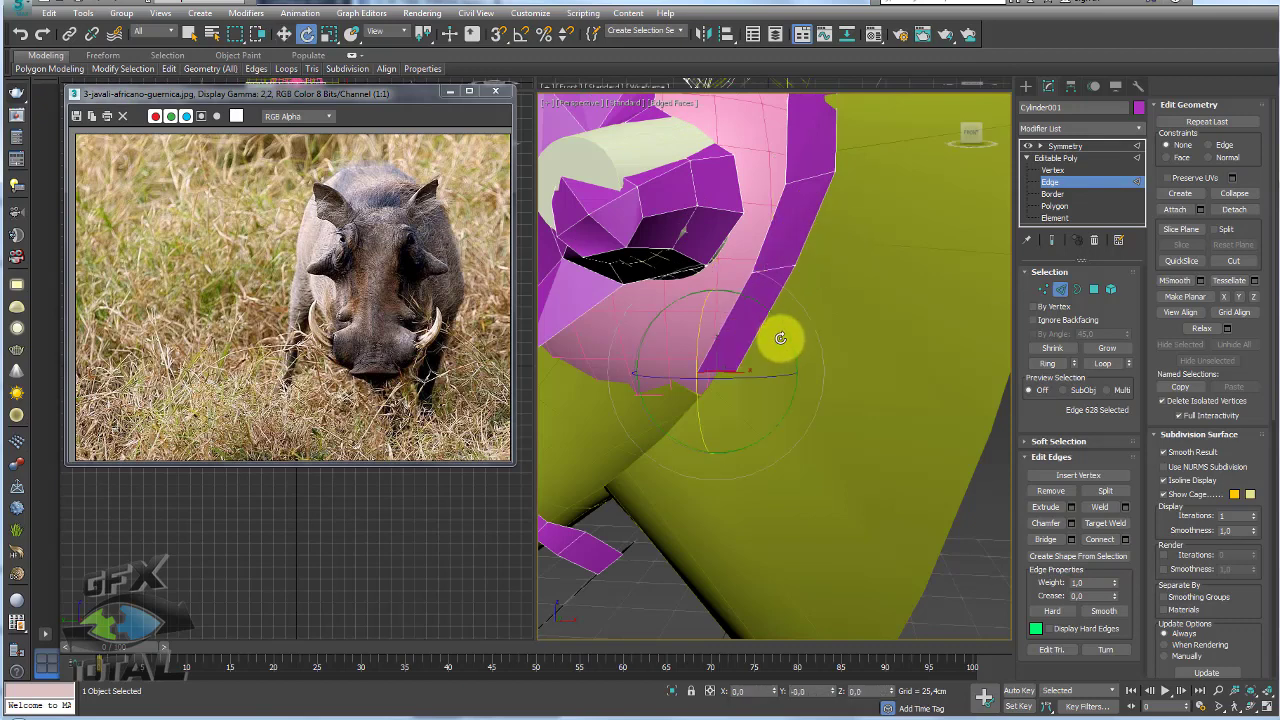
{"action": "mouse_move", "coordinate": [780, 380]}
{"action": "middle_mouse_down", "text": "alt"}
{"action": "mouse_move", "coordinate": [851, 374]}
{"action": "mouse_move", "coordinate": [748, 378]}
{"action": "mouse_move", "coordinate": [819, 307]}
{"action": "middle_mouse_up", "text": "alt"}
{"action": "key", "text": "w"}
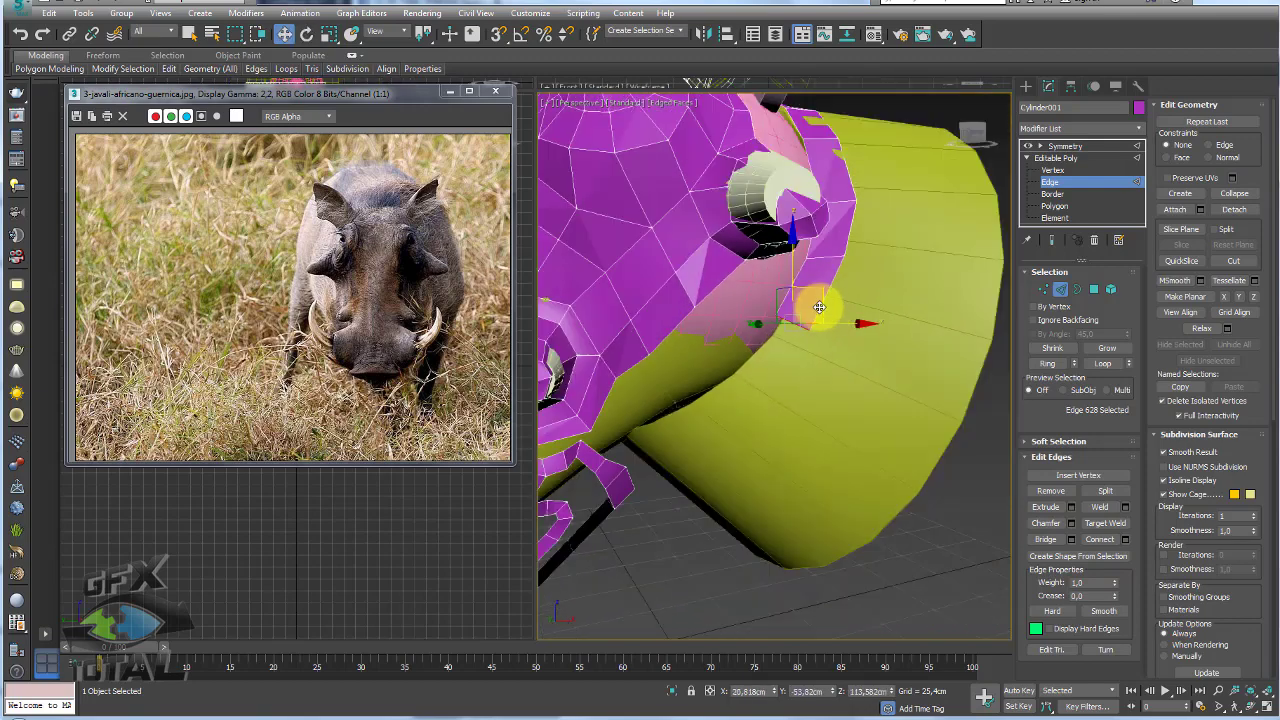
{"action": "mouse_move", "coordinate": [791, 380]}
{"action": "middle_mouse_down", "text": "alt"}
{"action": "mouse_move", "coordinate": [863, 309]}
{"action": "mouse_move", "coordinate": [692, 406]}
{"action": "mouse_move", "coordinate": [663, 474]}
{"action": "mouse_move", "coordinate": [711, 380]}
{"action": "middle_mouse_up", "text": "alt"}
{"action": "key", "text": "e"}
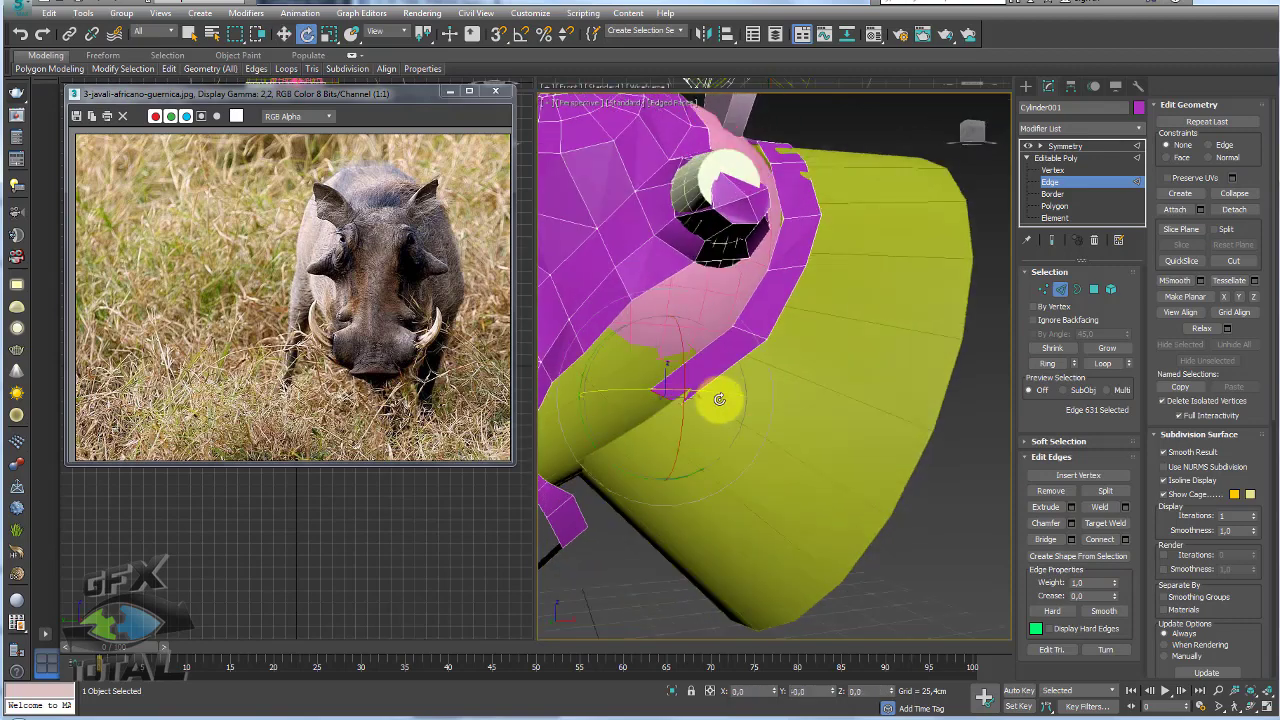